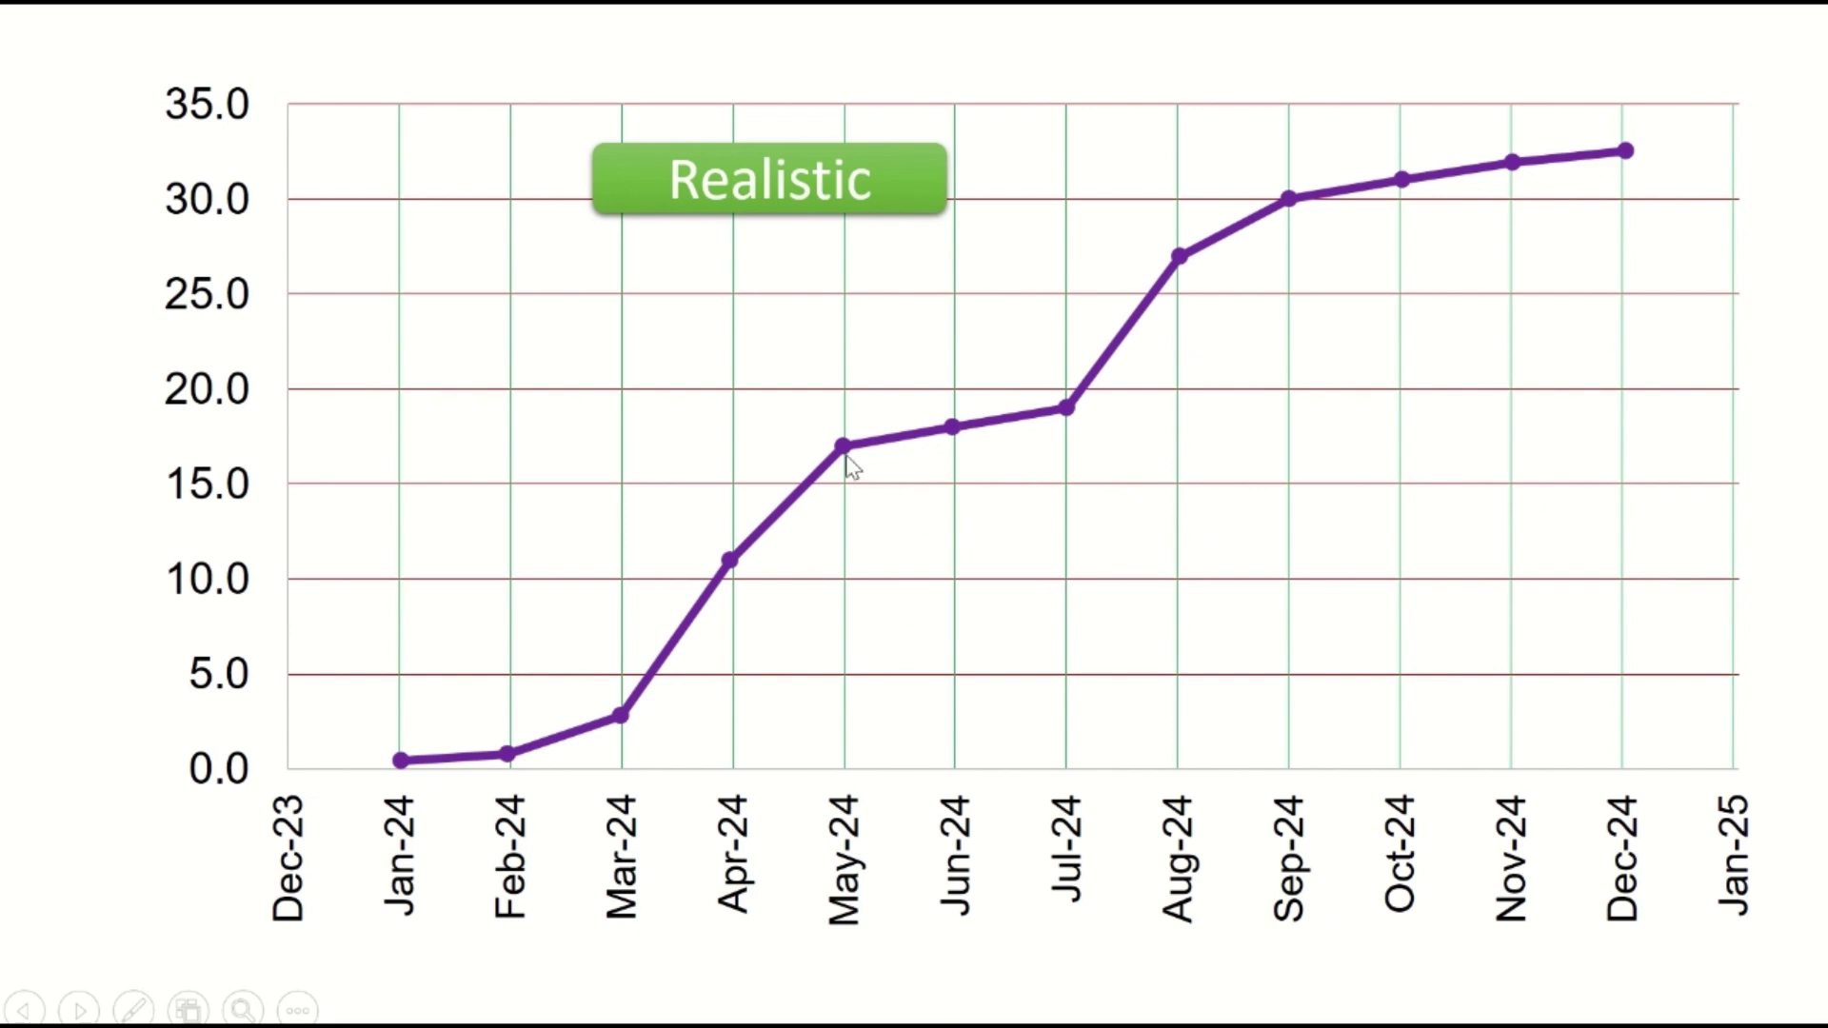
- Advance the slide animation to reveal the S-curve chart's axis labels
click(1017, 473)
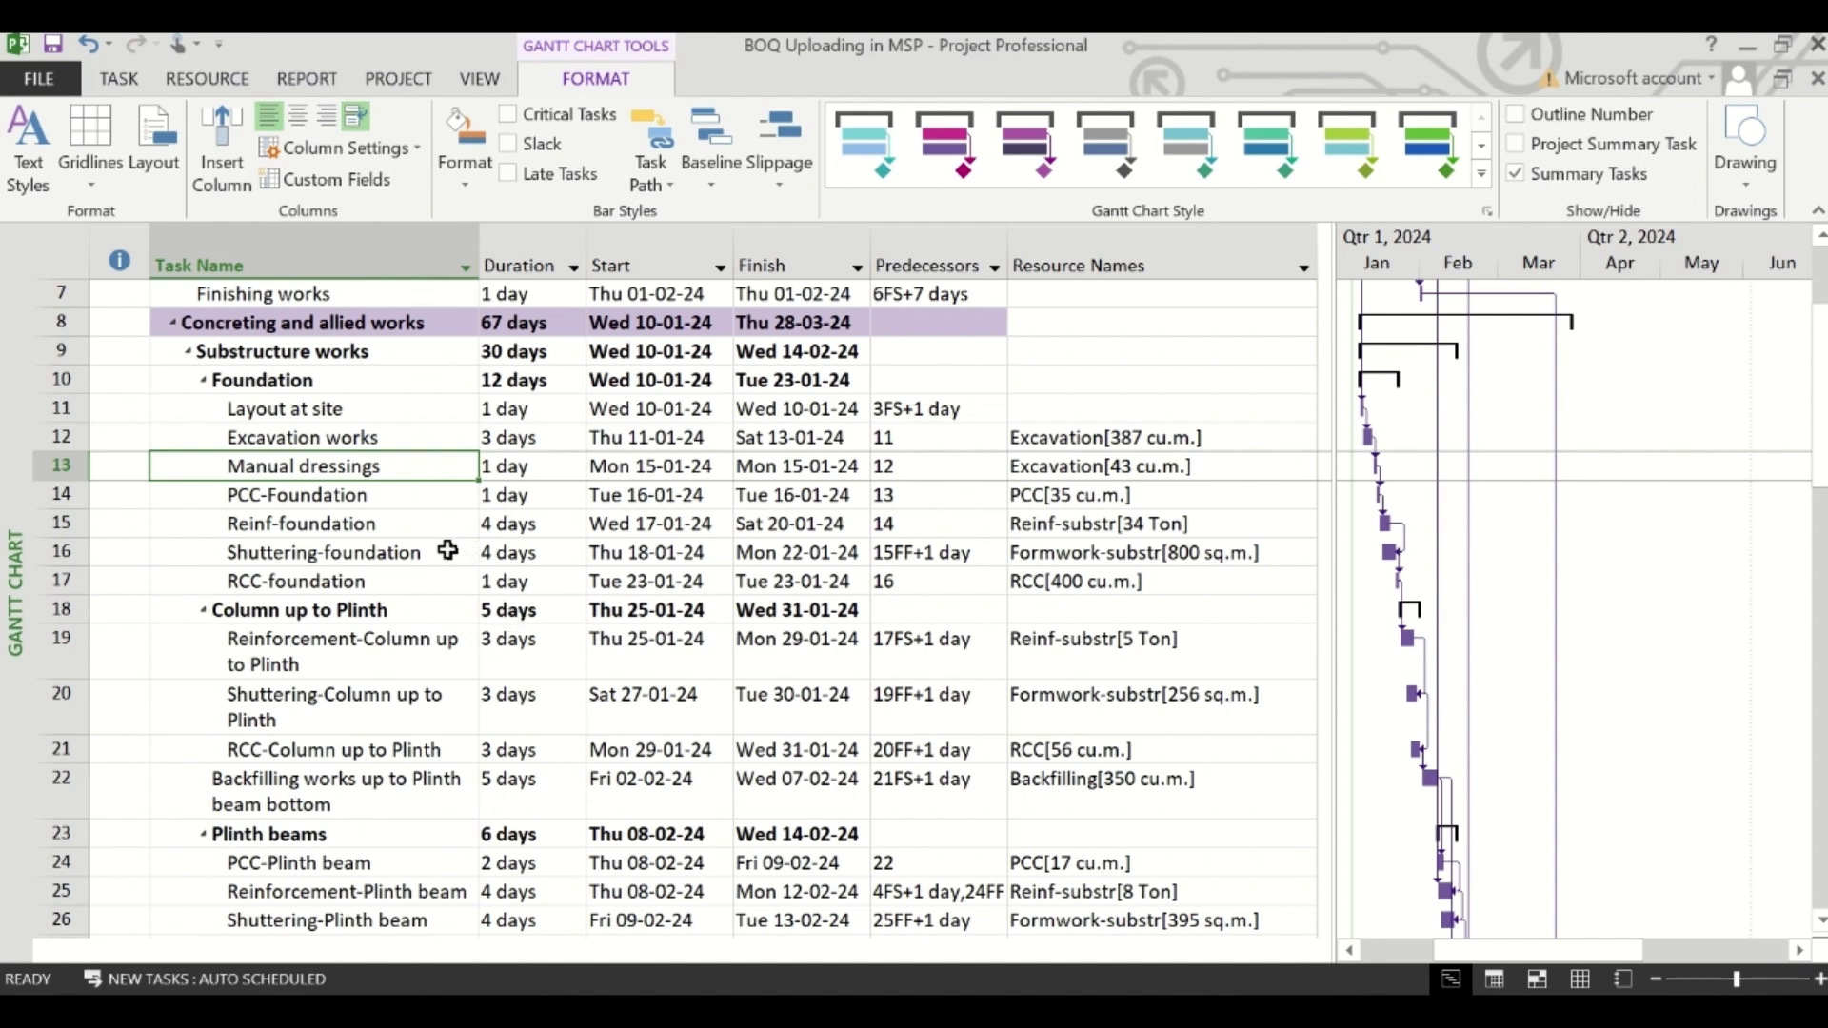
- Review the Resource Sheet with its rates, then return to the Gantt Chart view
click(133, 84)
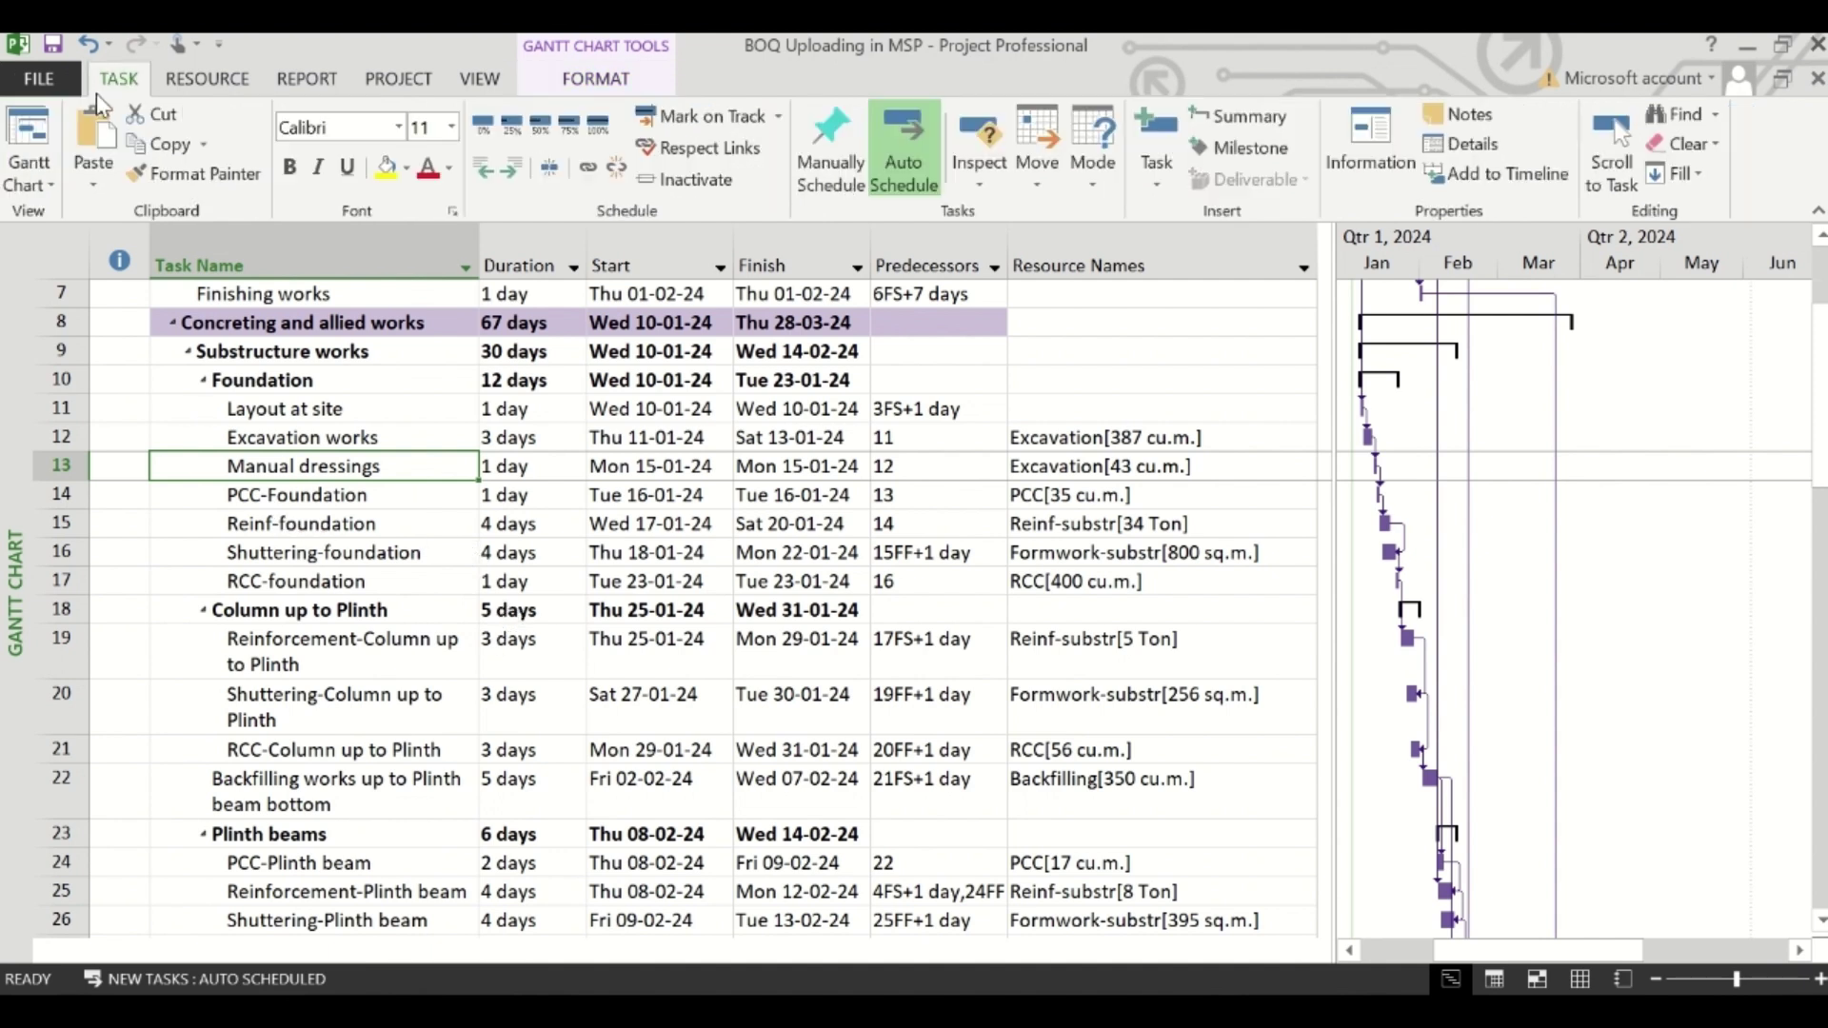
click(29, 171)
click(105, 338)
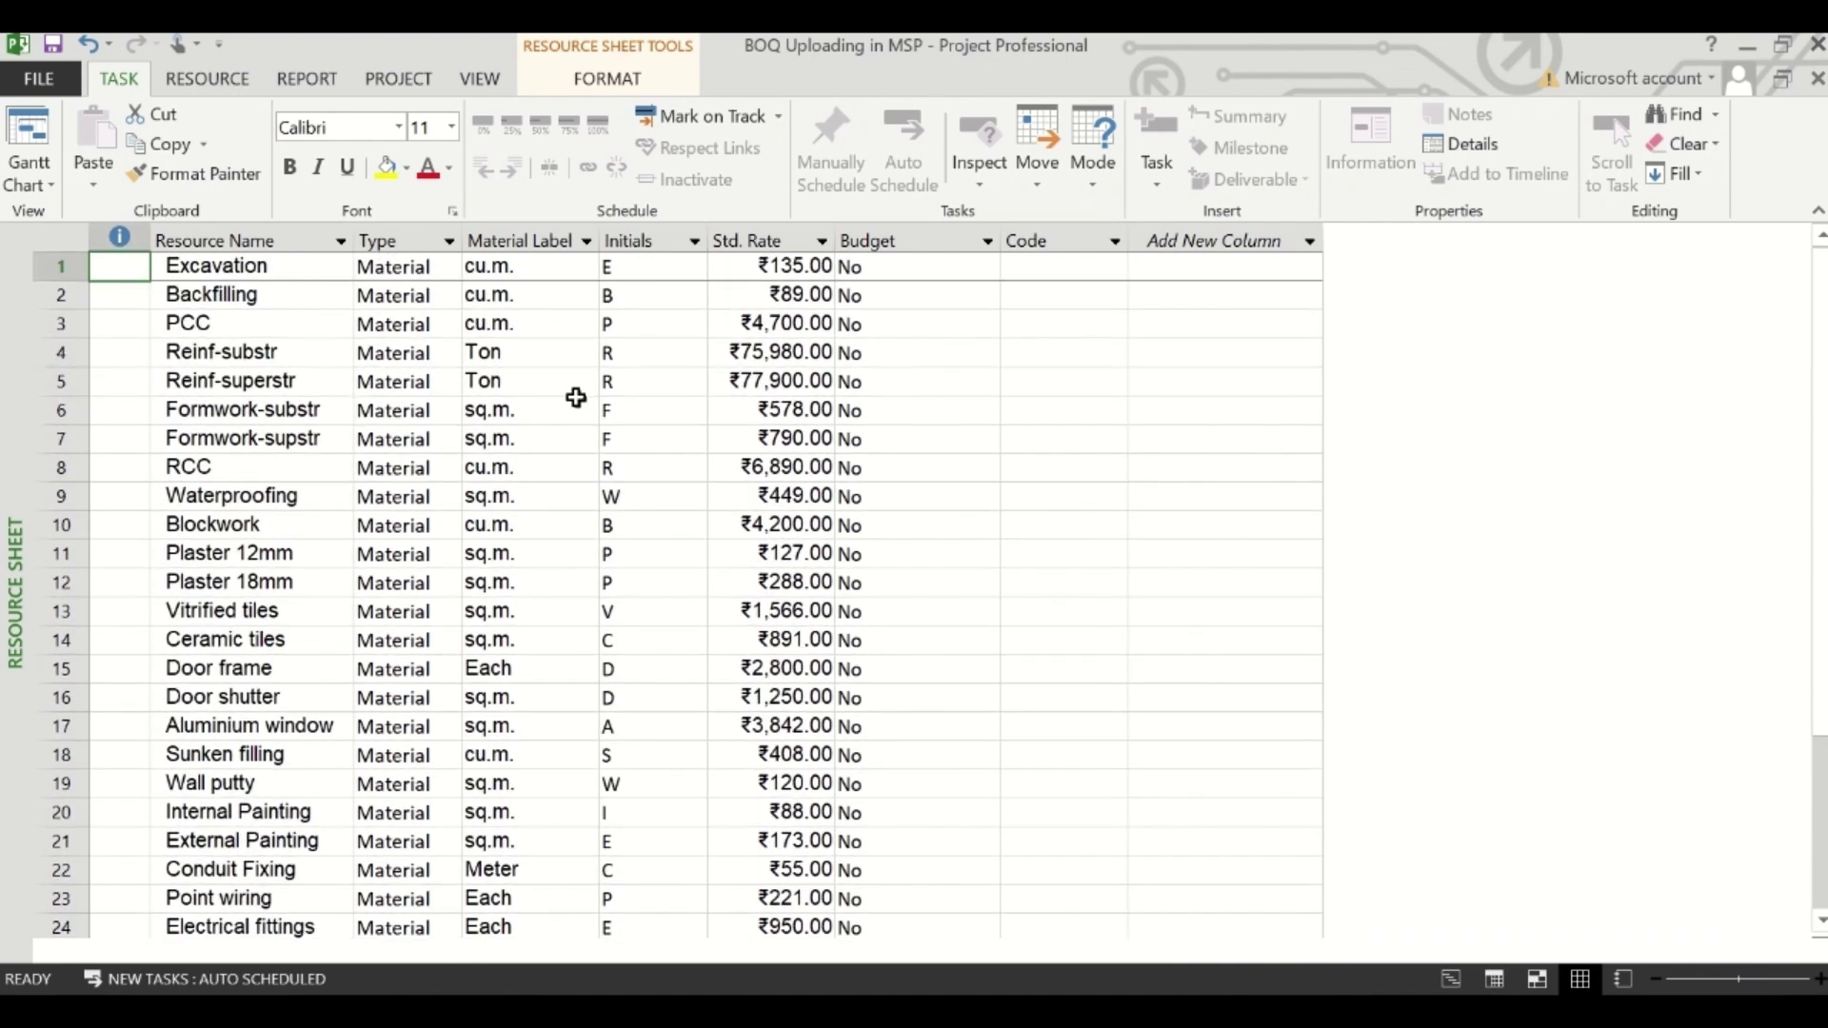
click(30, 131)
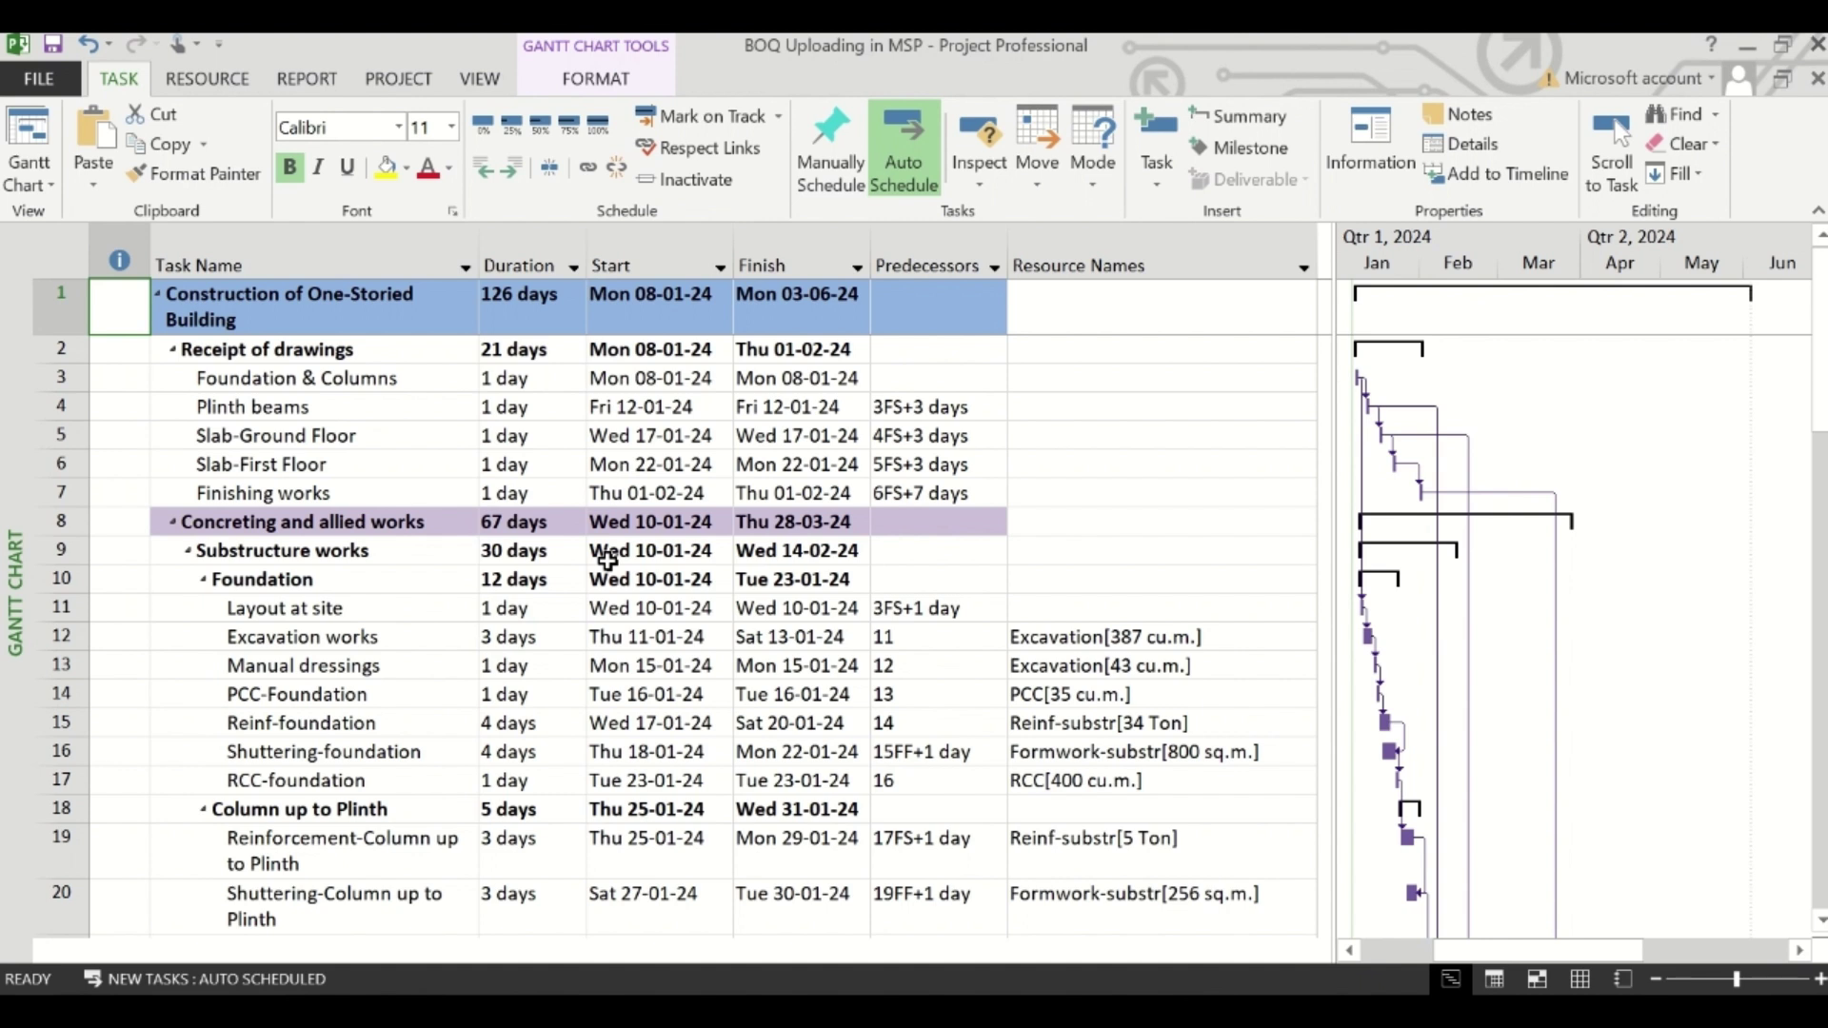
- Show the Resource Usage view with the monthly timescale starting at January 2024
click(28, 179)
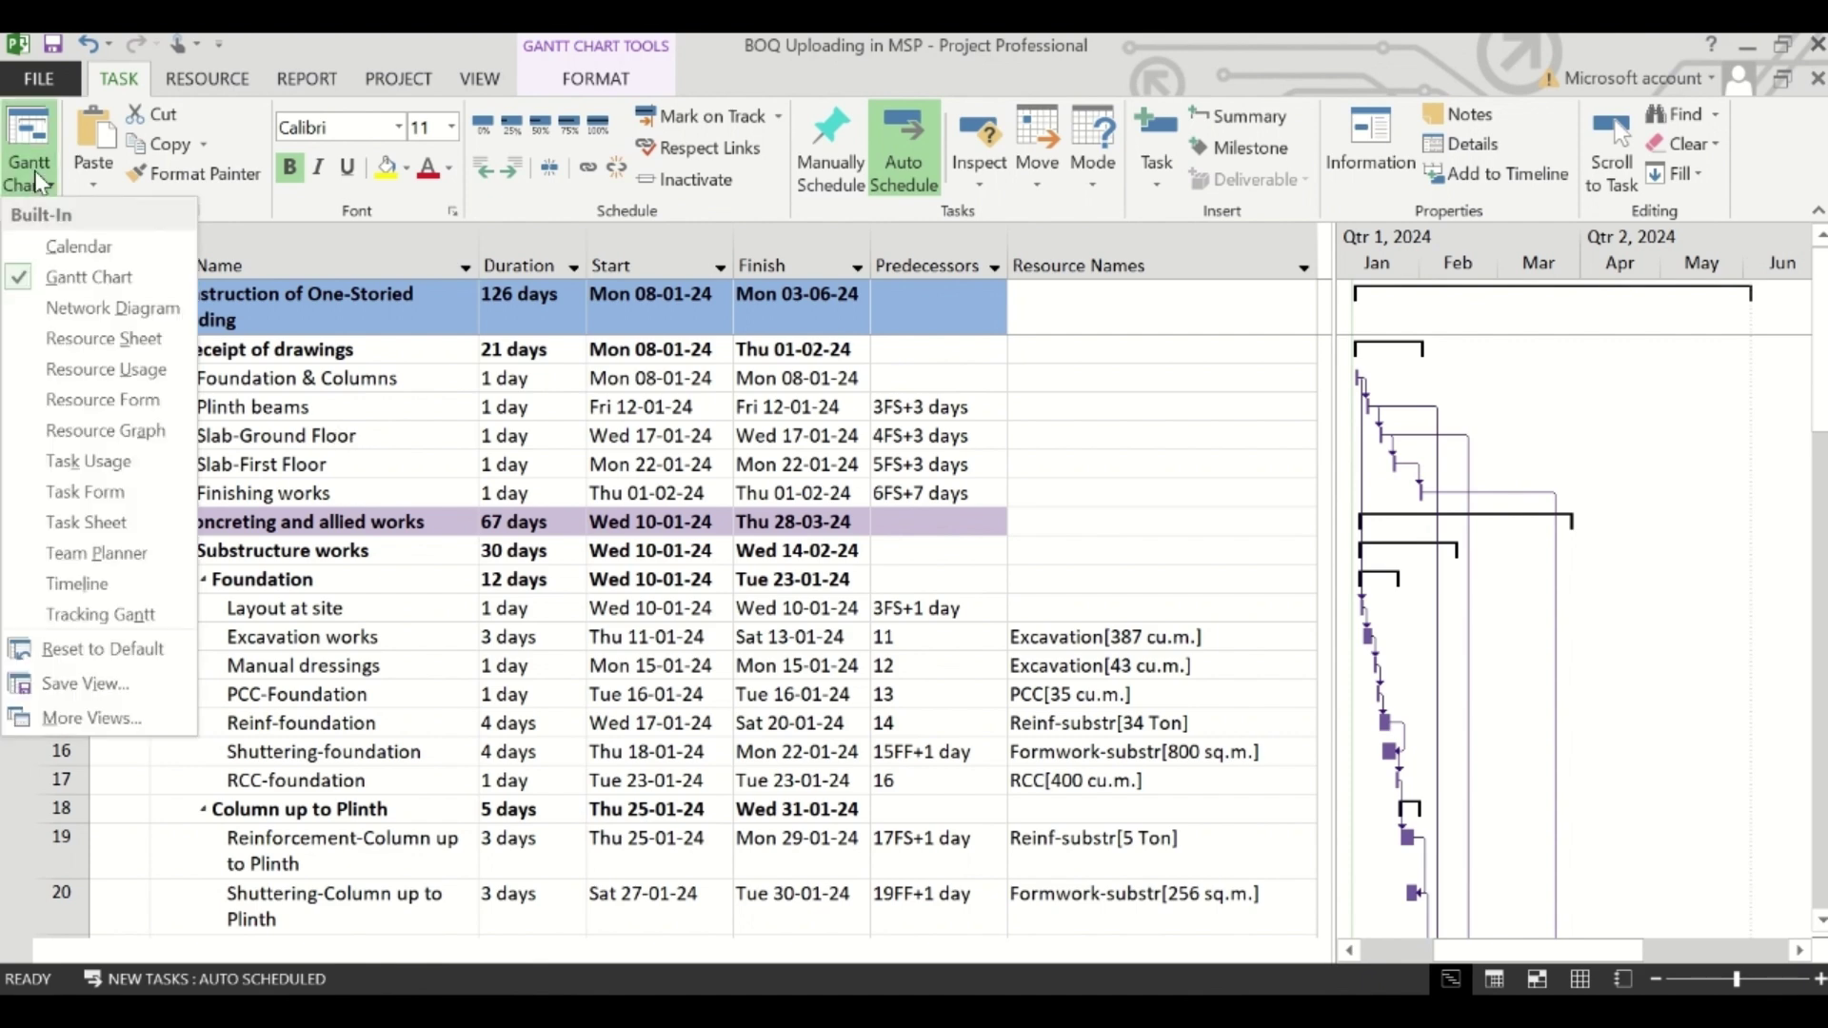
click(94, 372)
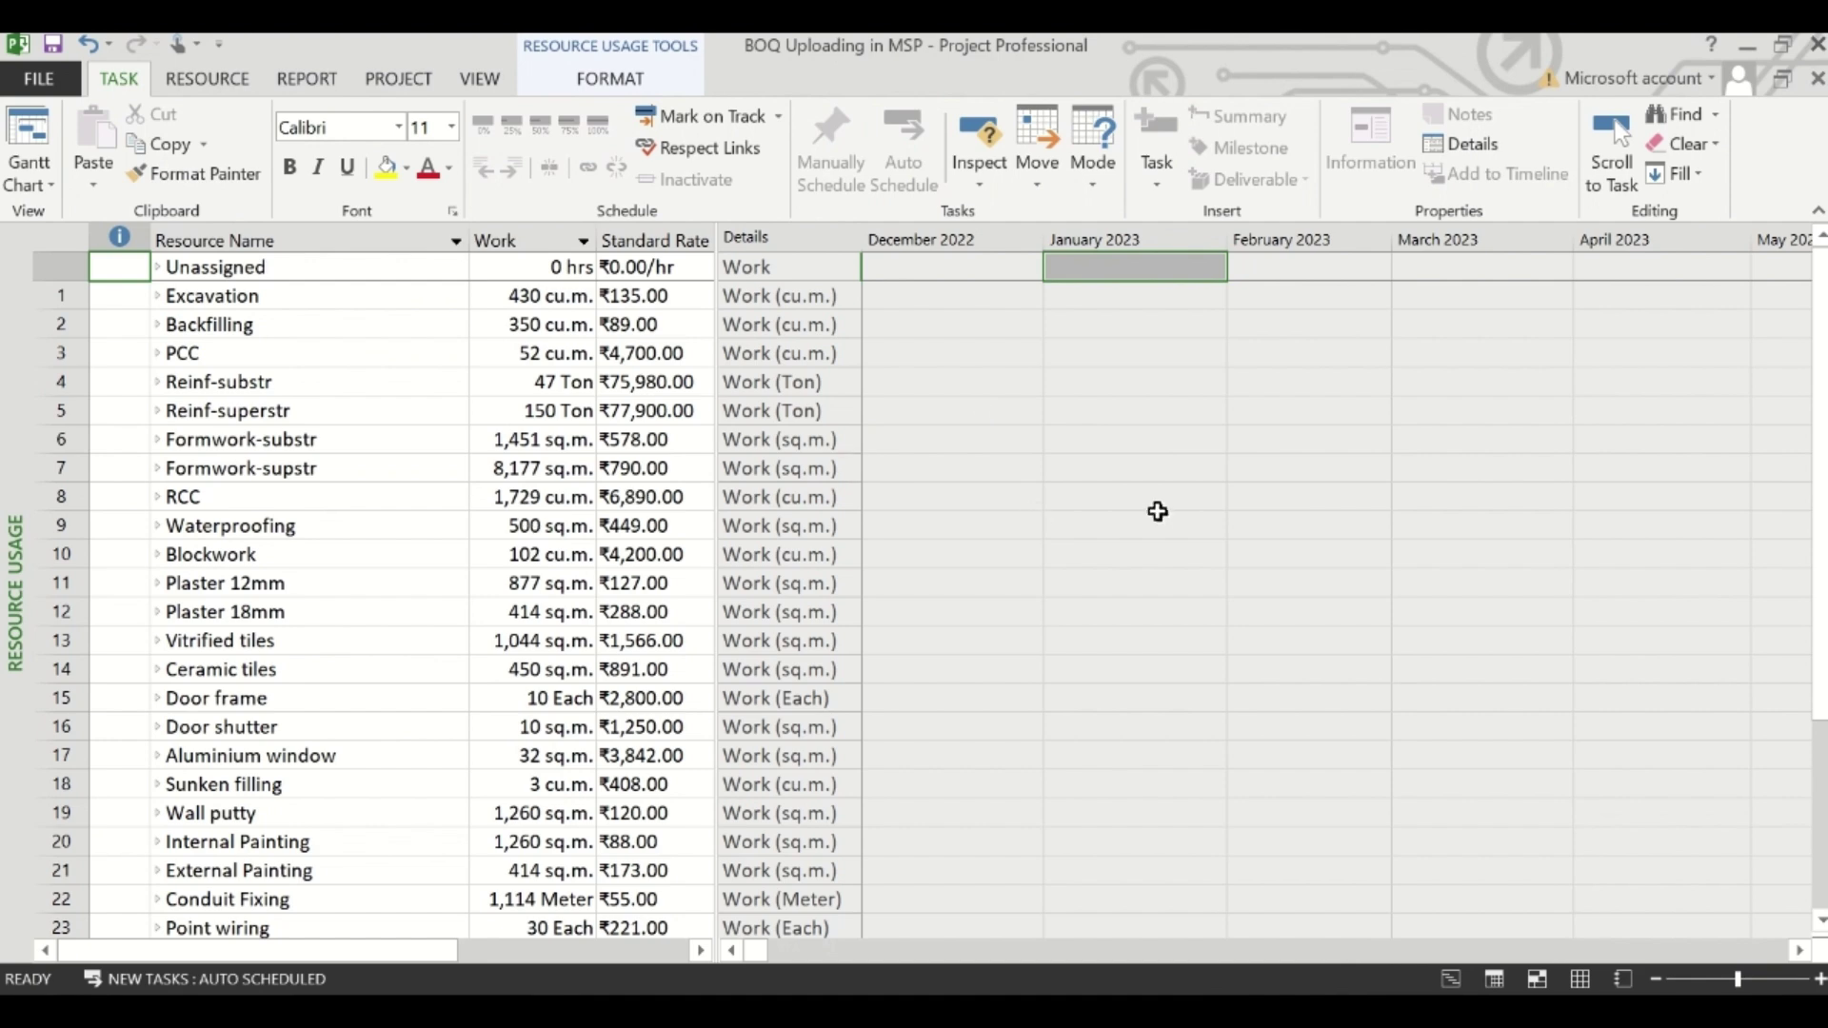
scroll(1158, 511, down, 4)
scroll(1167, 566, up, 2)
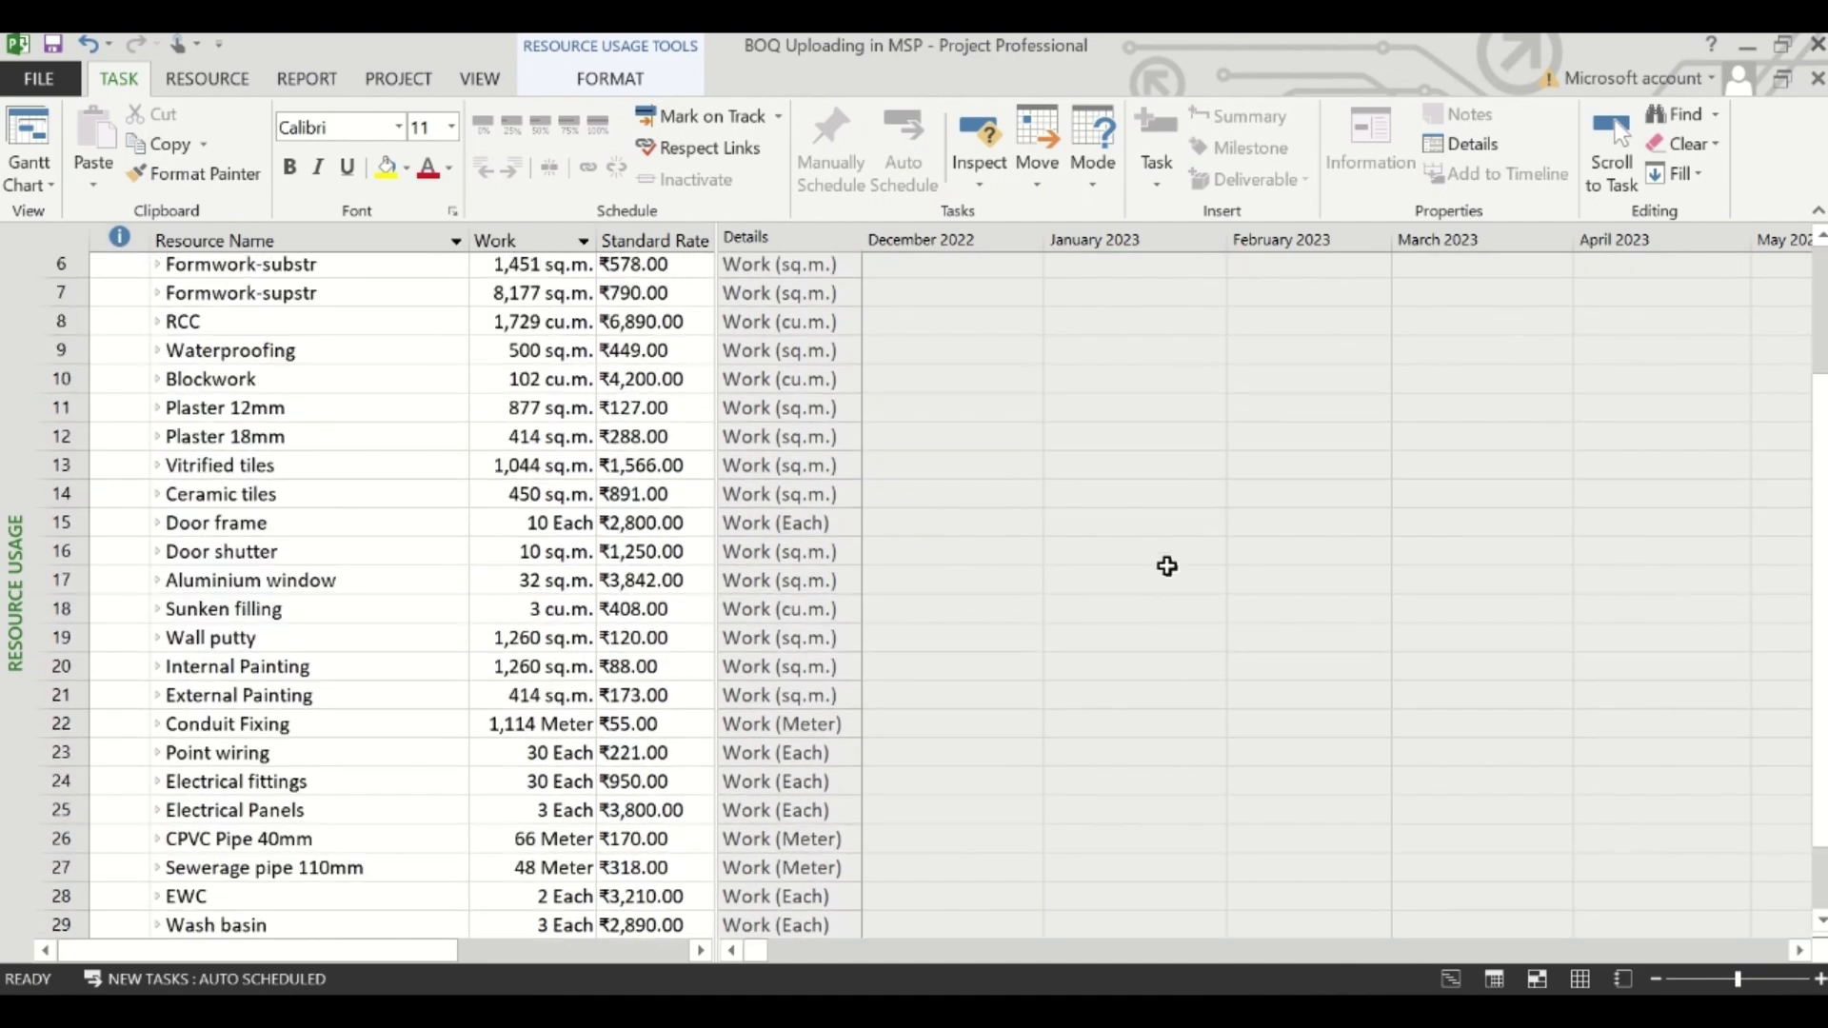
scroll(1168, 565, up, 3)
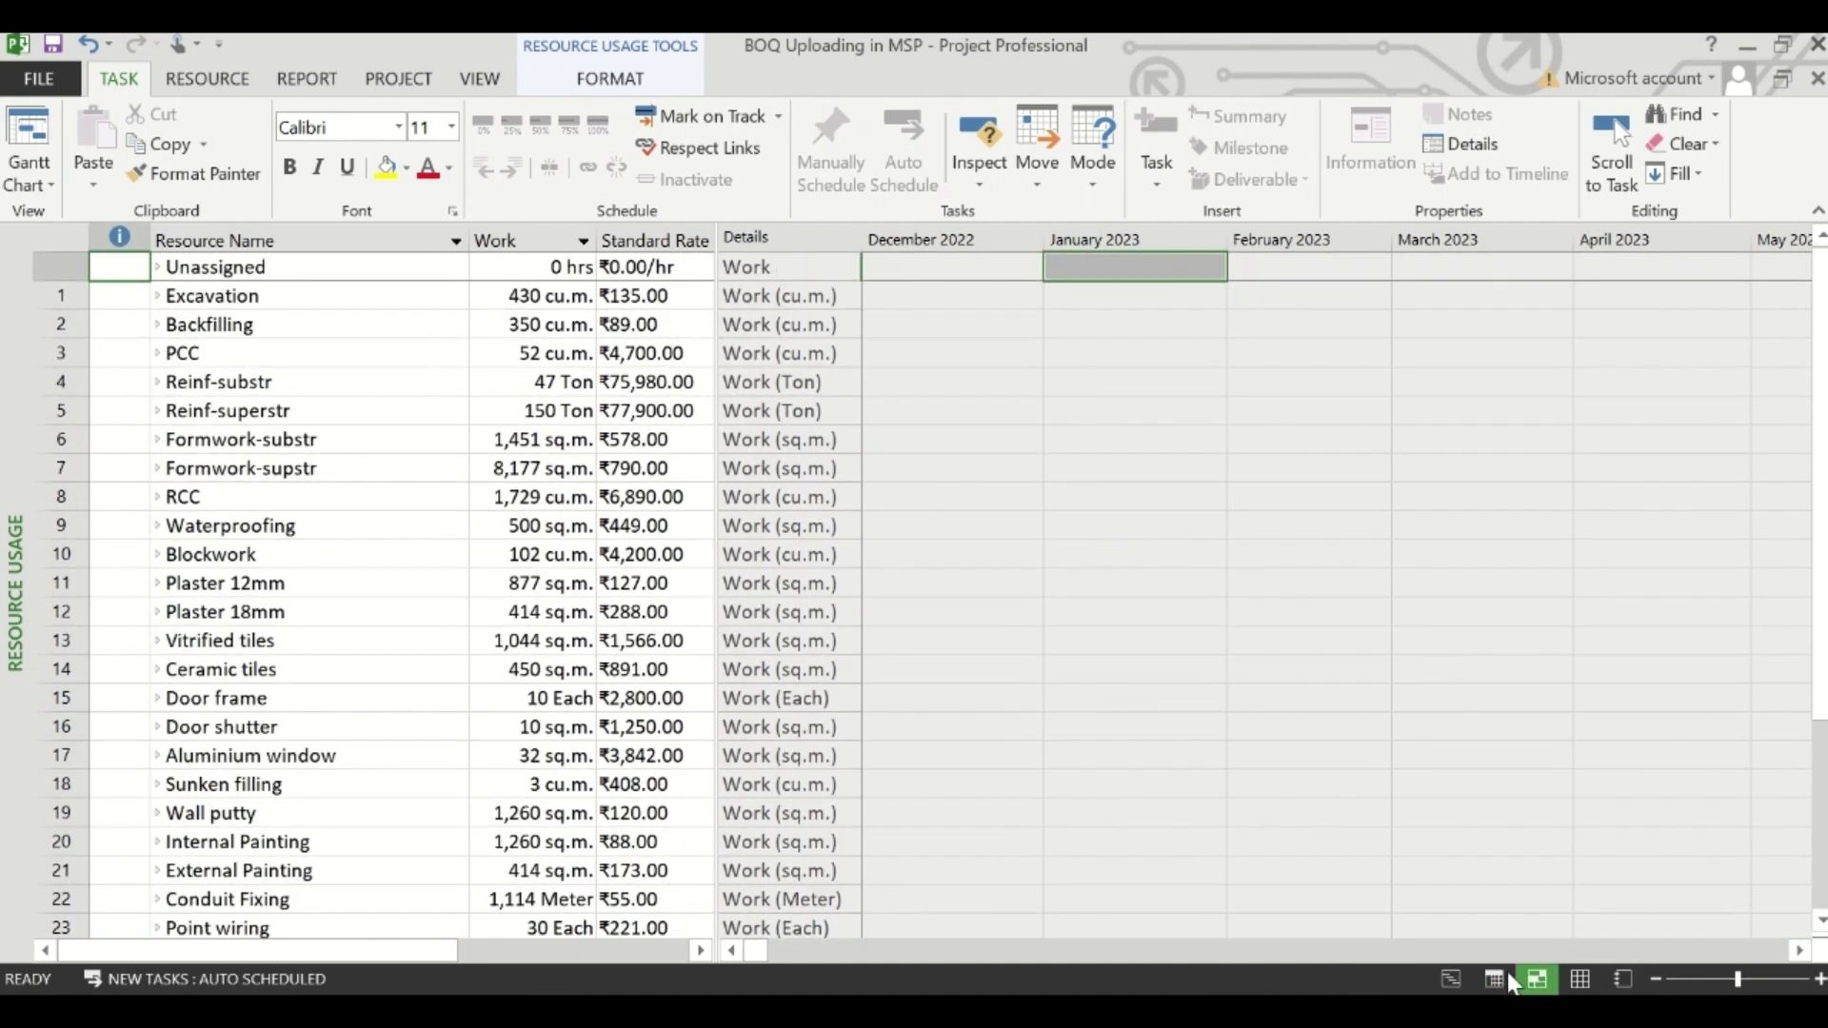
click(1799, 952)
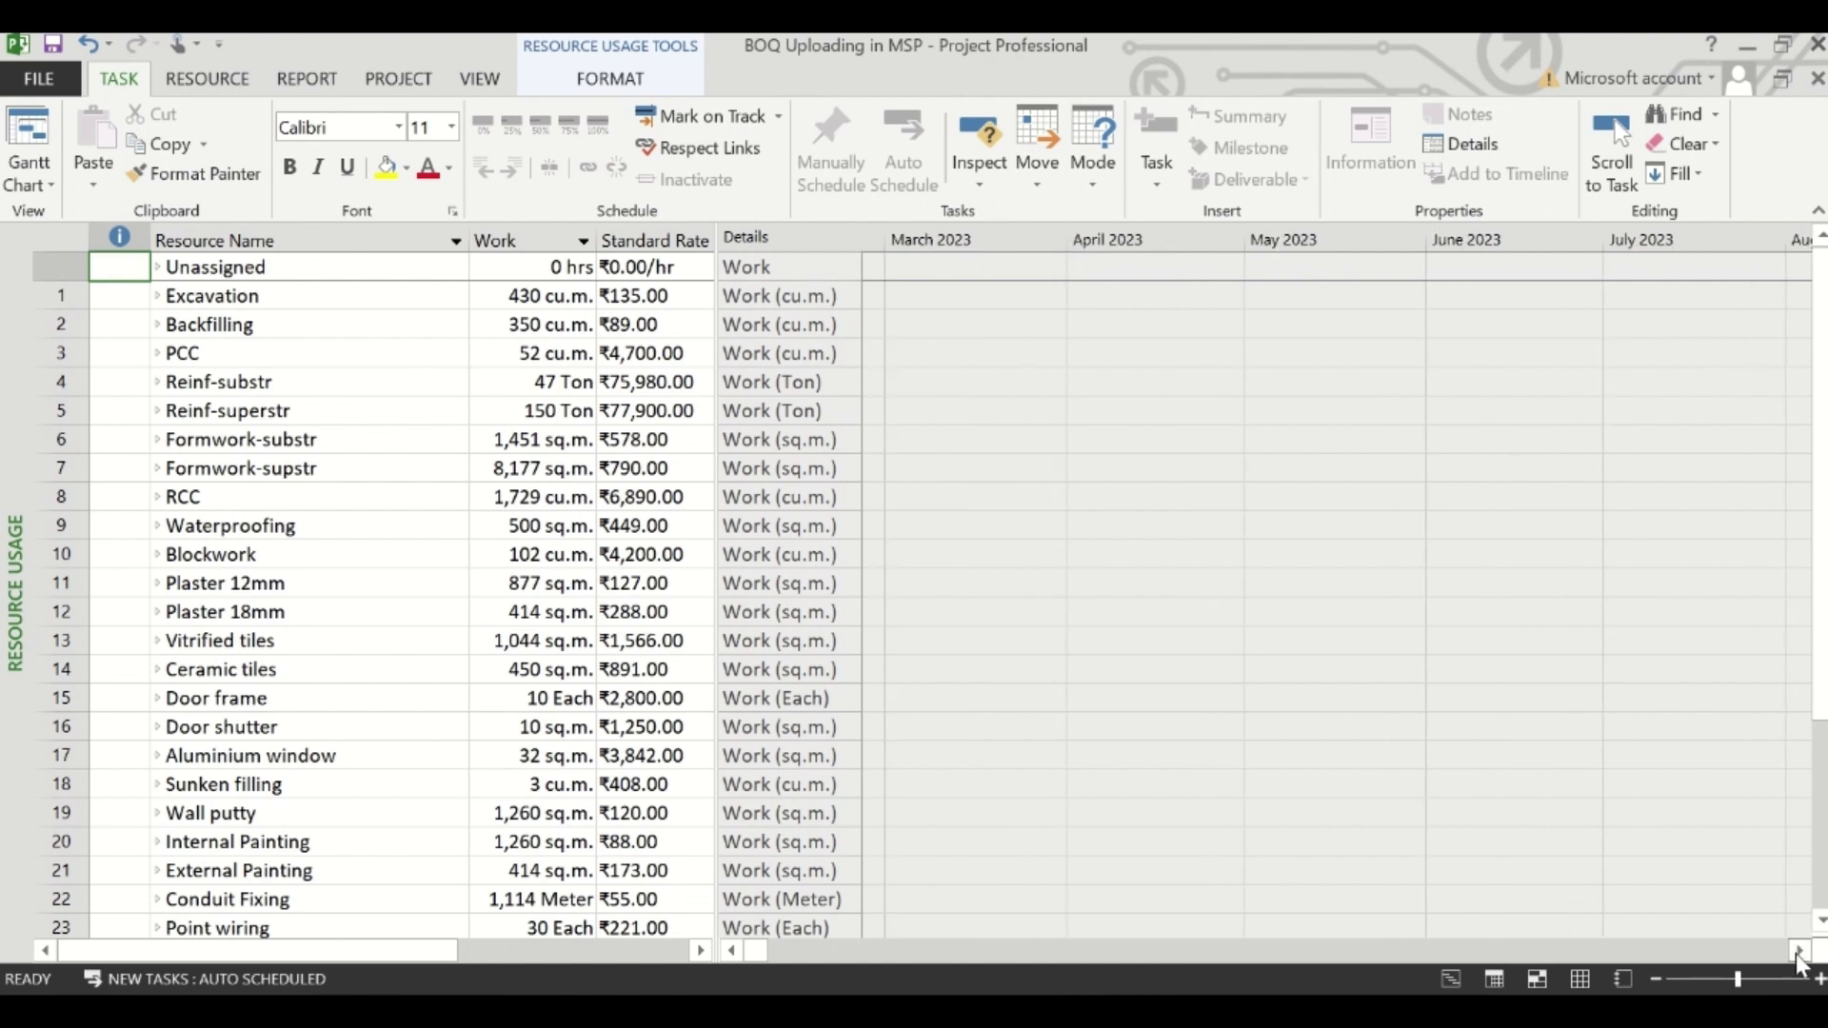
drag(1799, 952, 1799, 961)
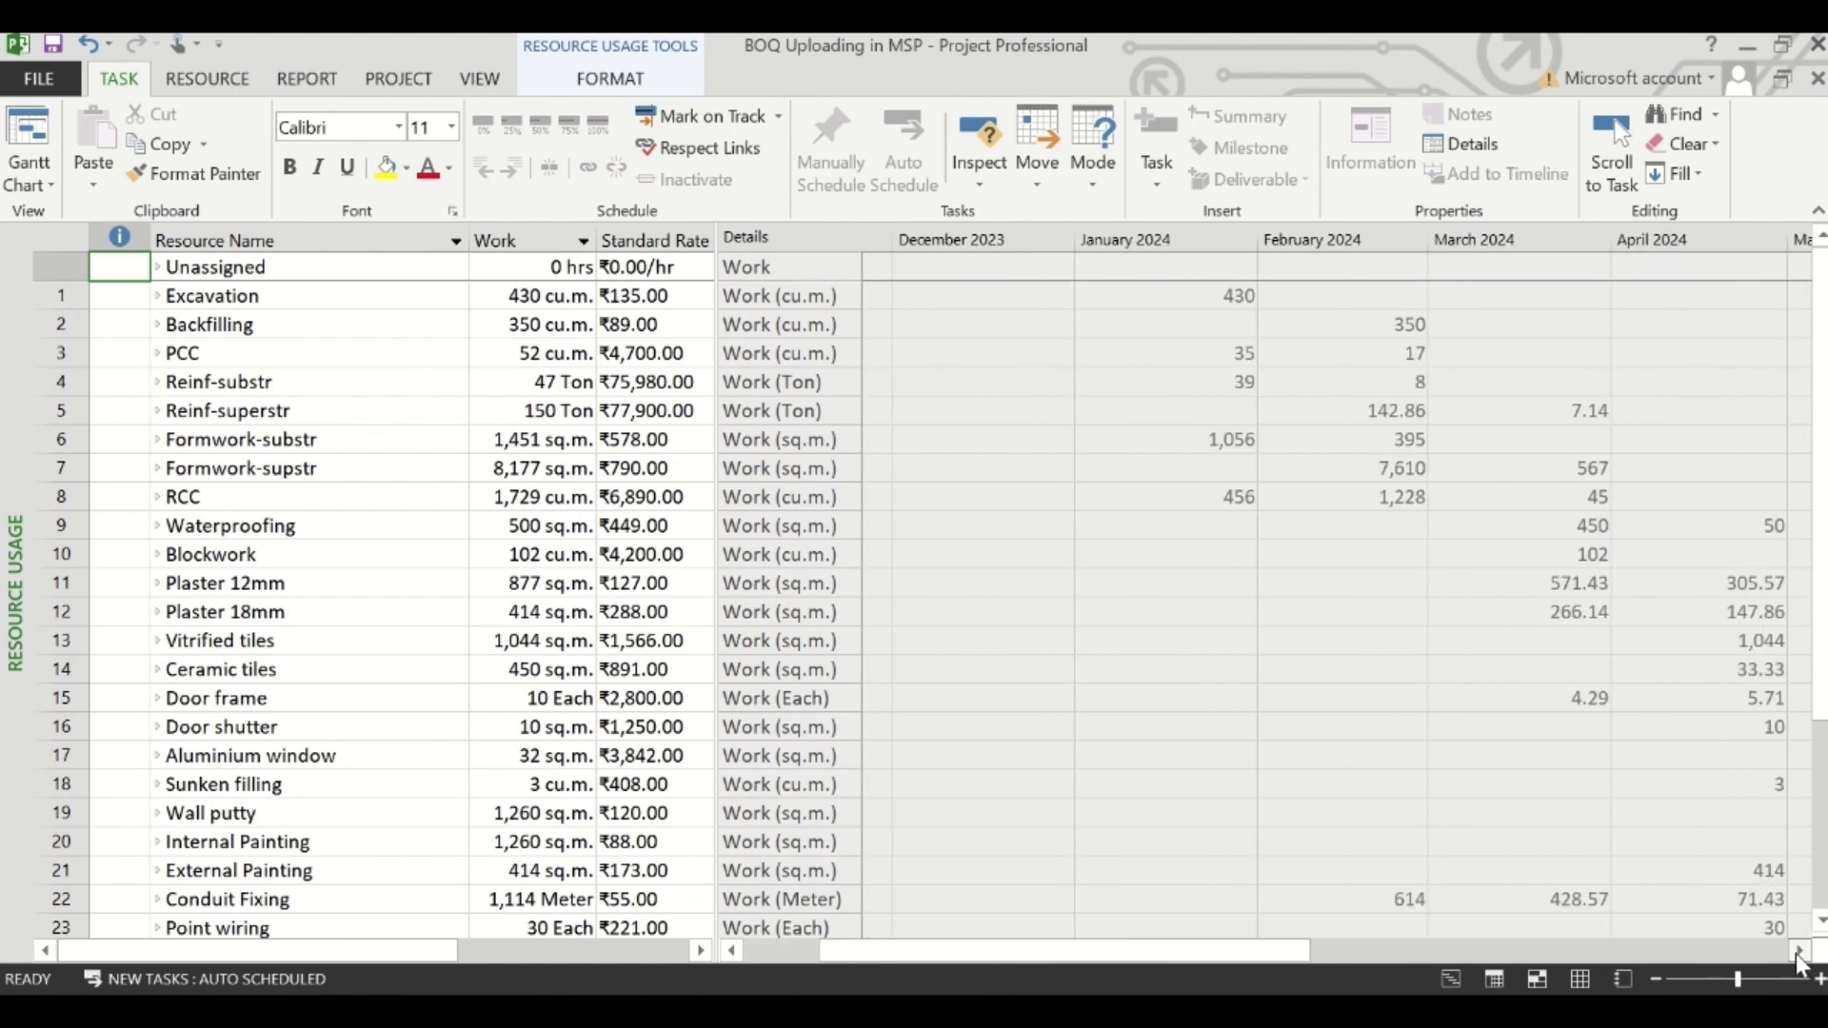
click(1799, 951)
click(1799, 951)
click(1799, 951)
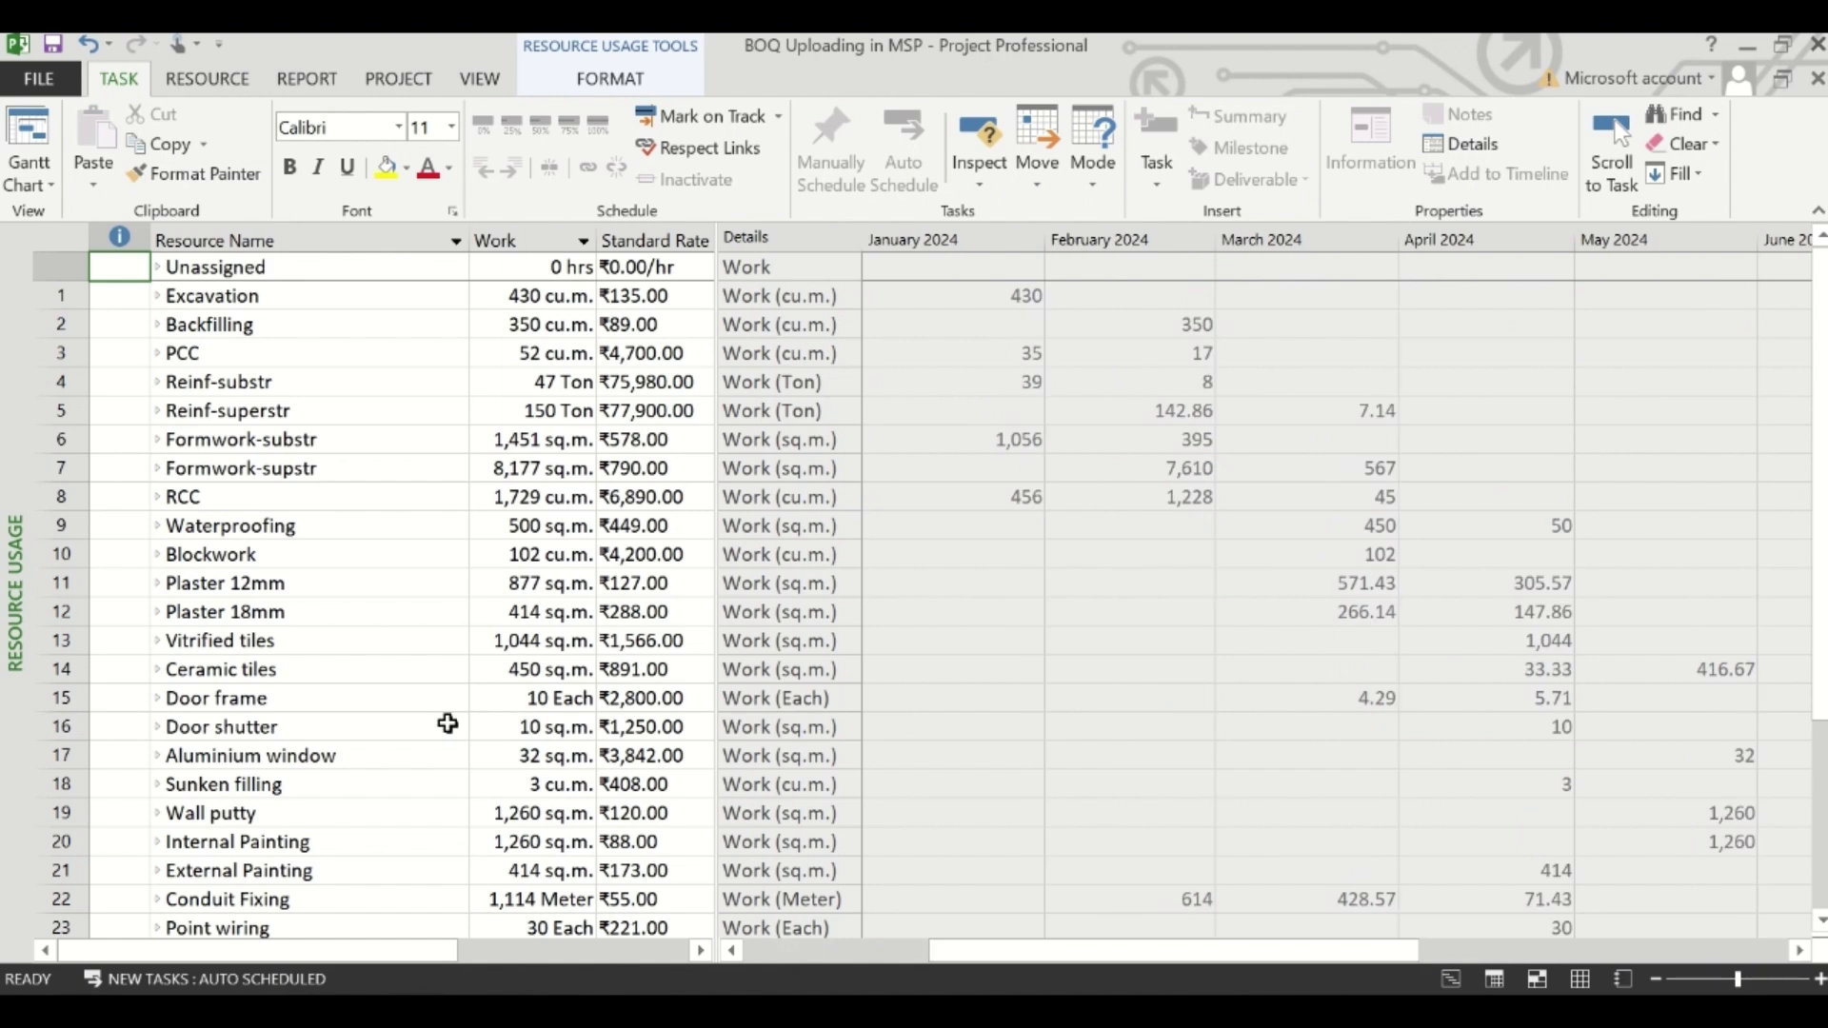
drag(1397, 952, 1414, 962)
- Select the resource names from Excavation through Bib cock
scroll(1414, 962, down, 7)
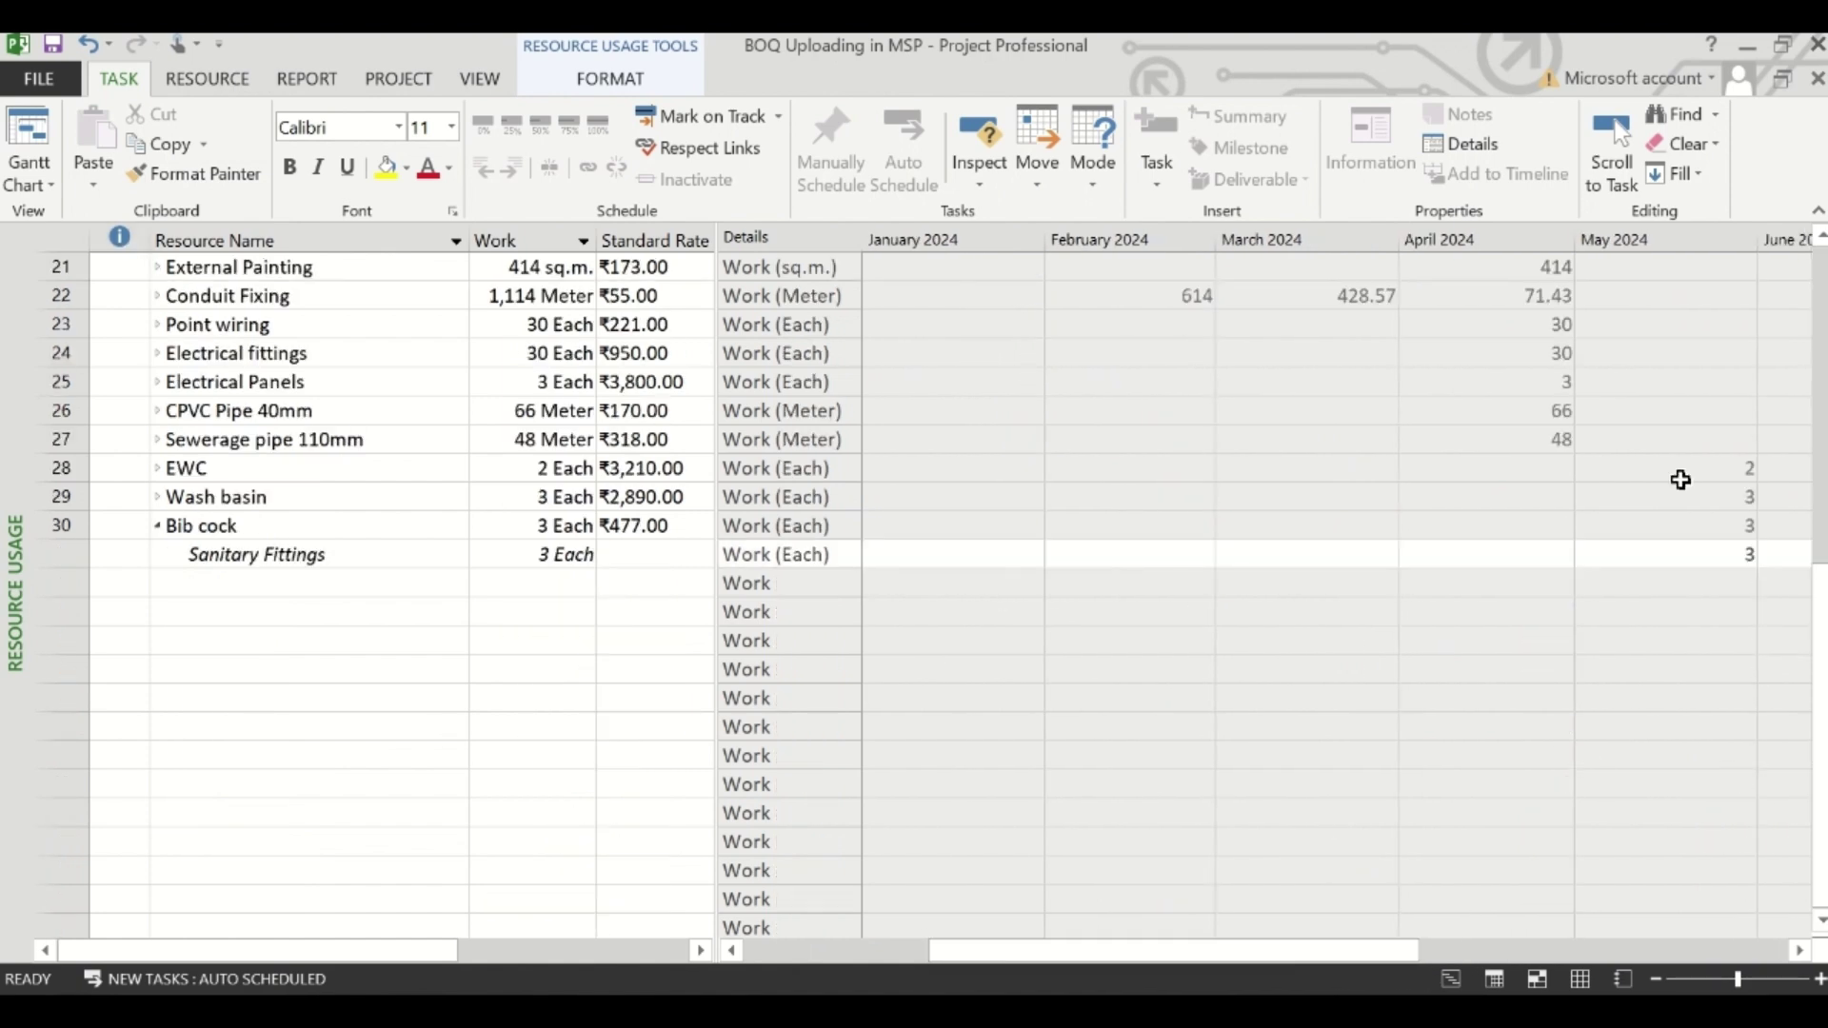
scroll(1367, 470, up, 7)
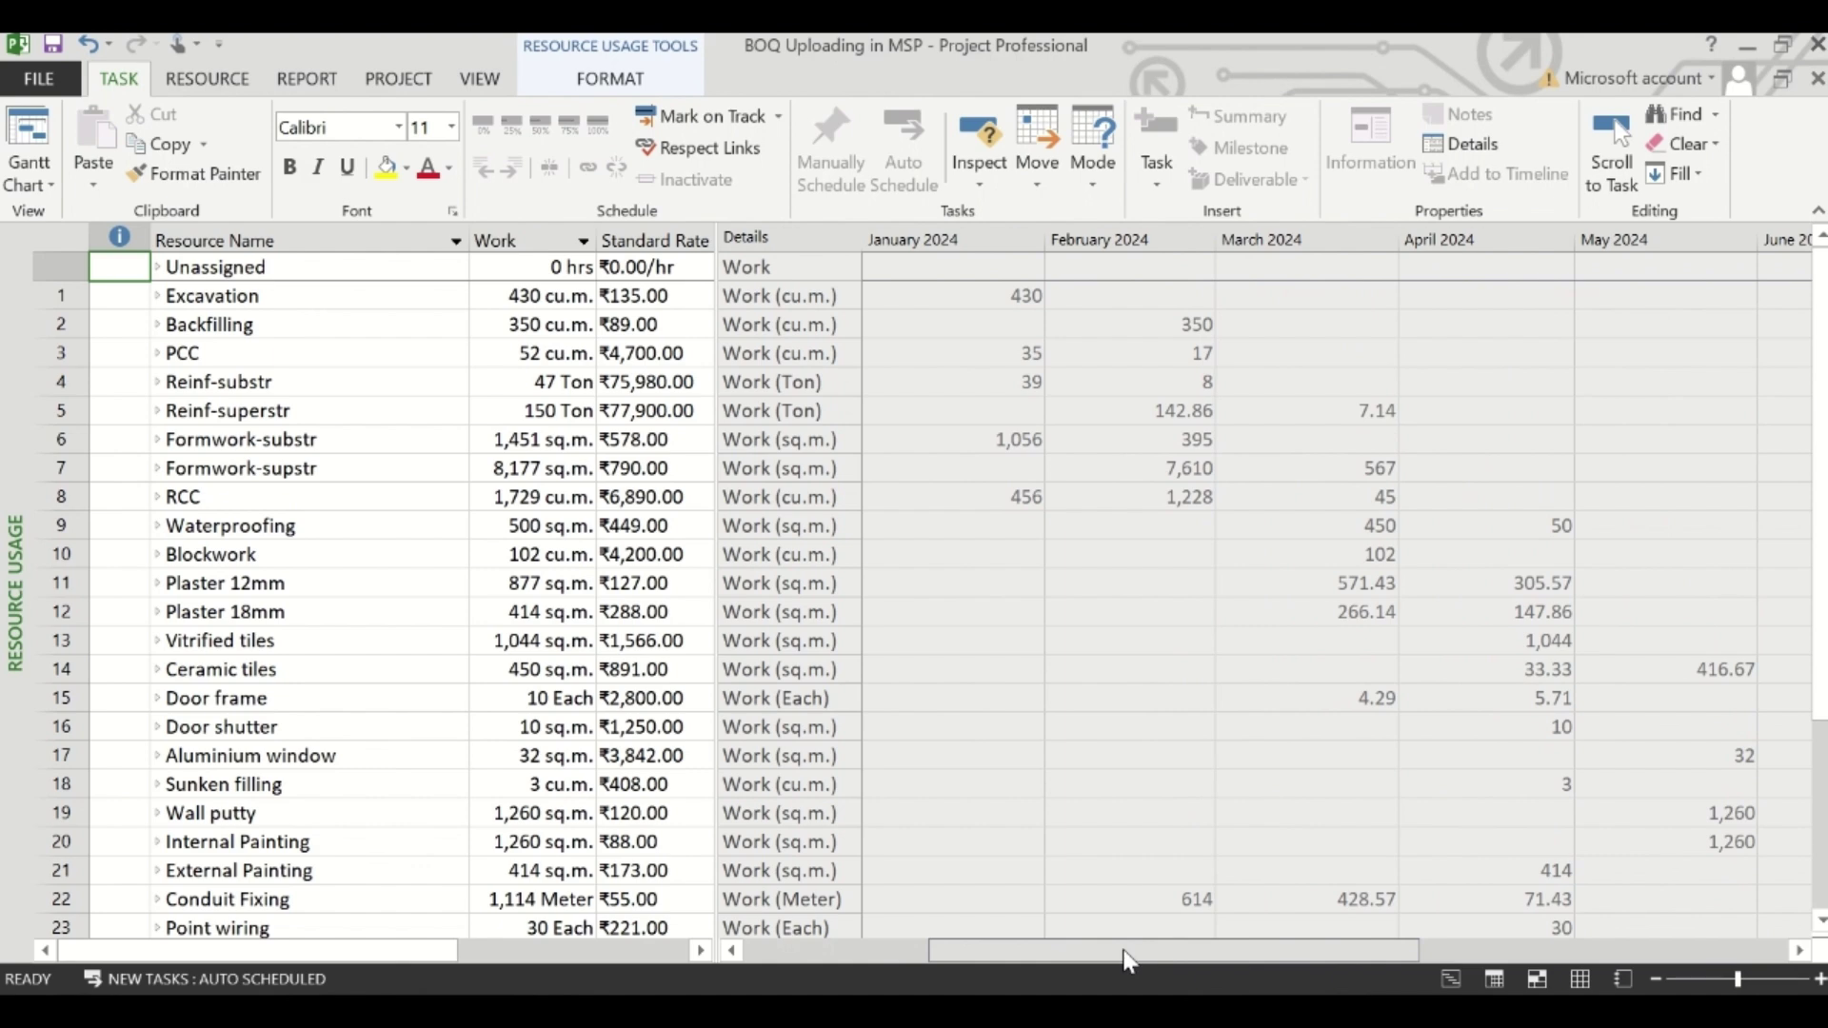
scroll(1048, 257, down, 1)
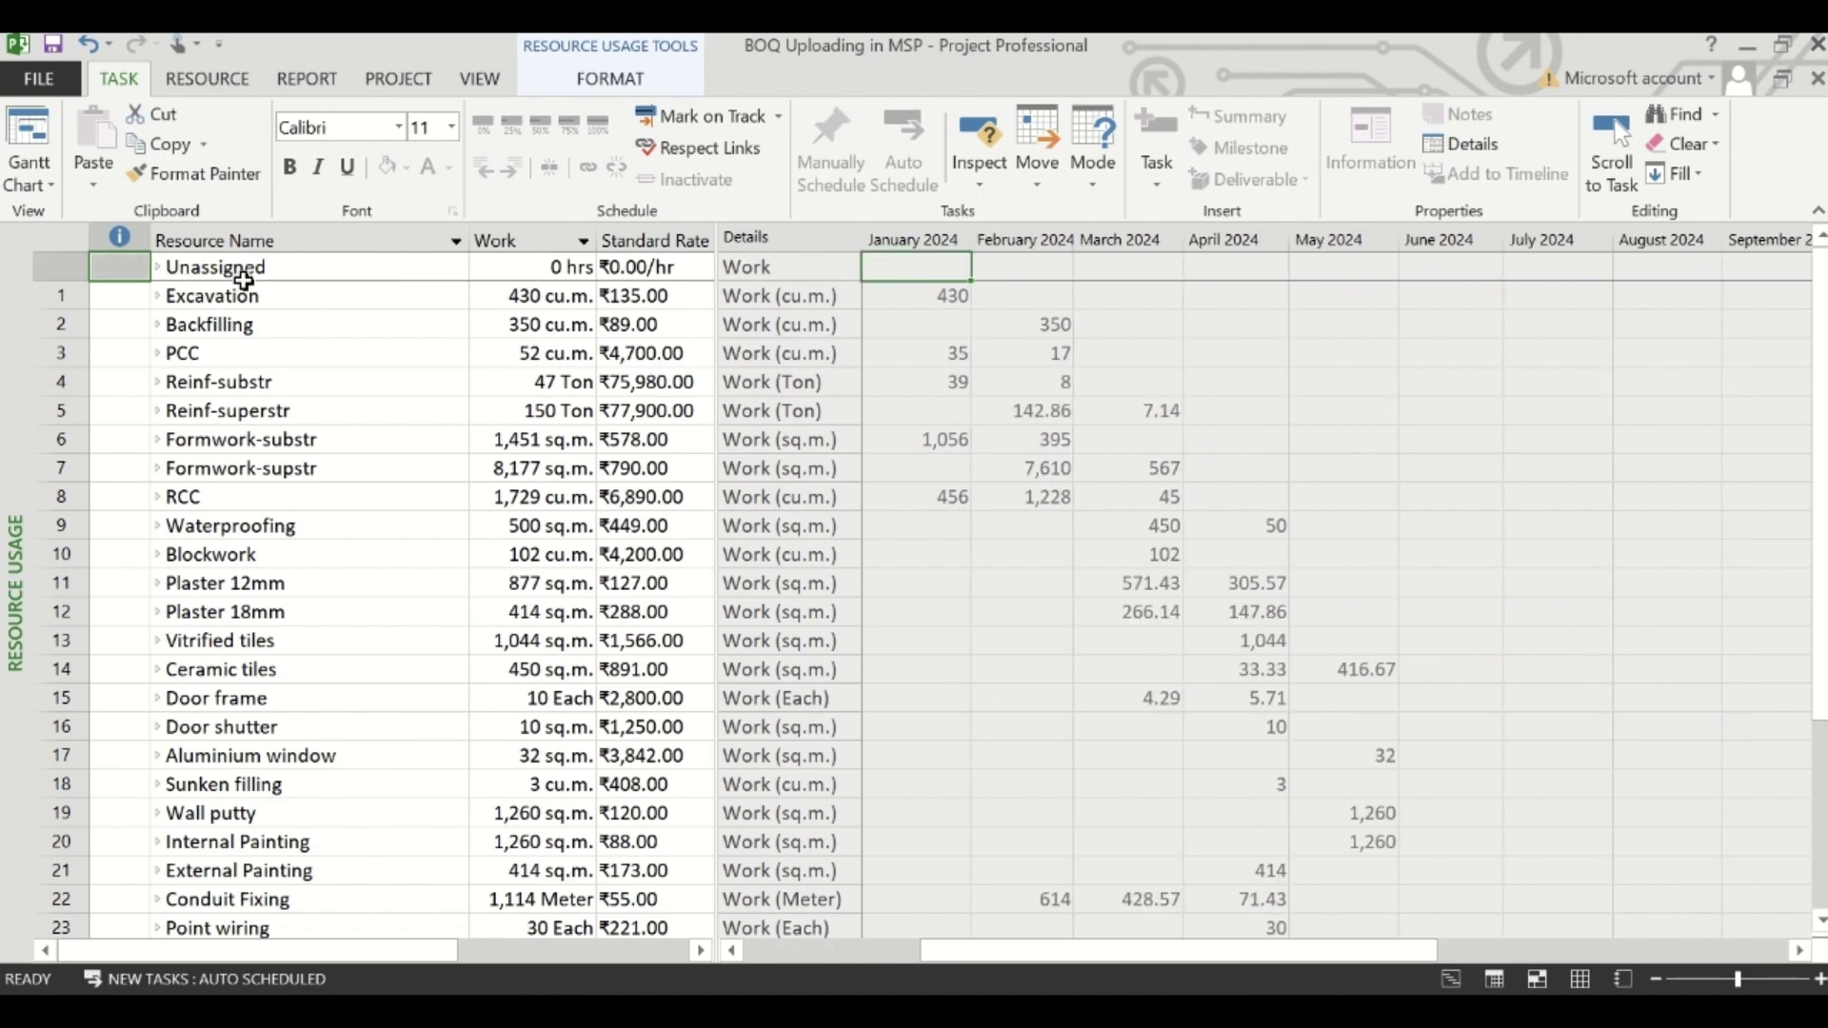
drag(228, 295, 374, 727)
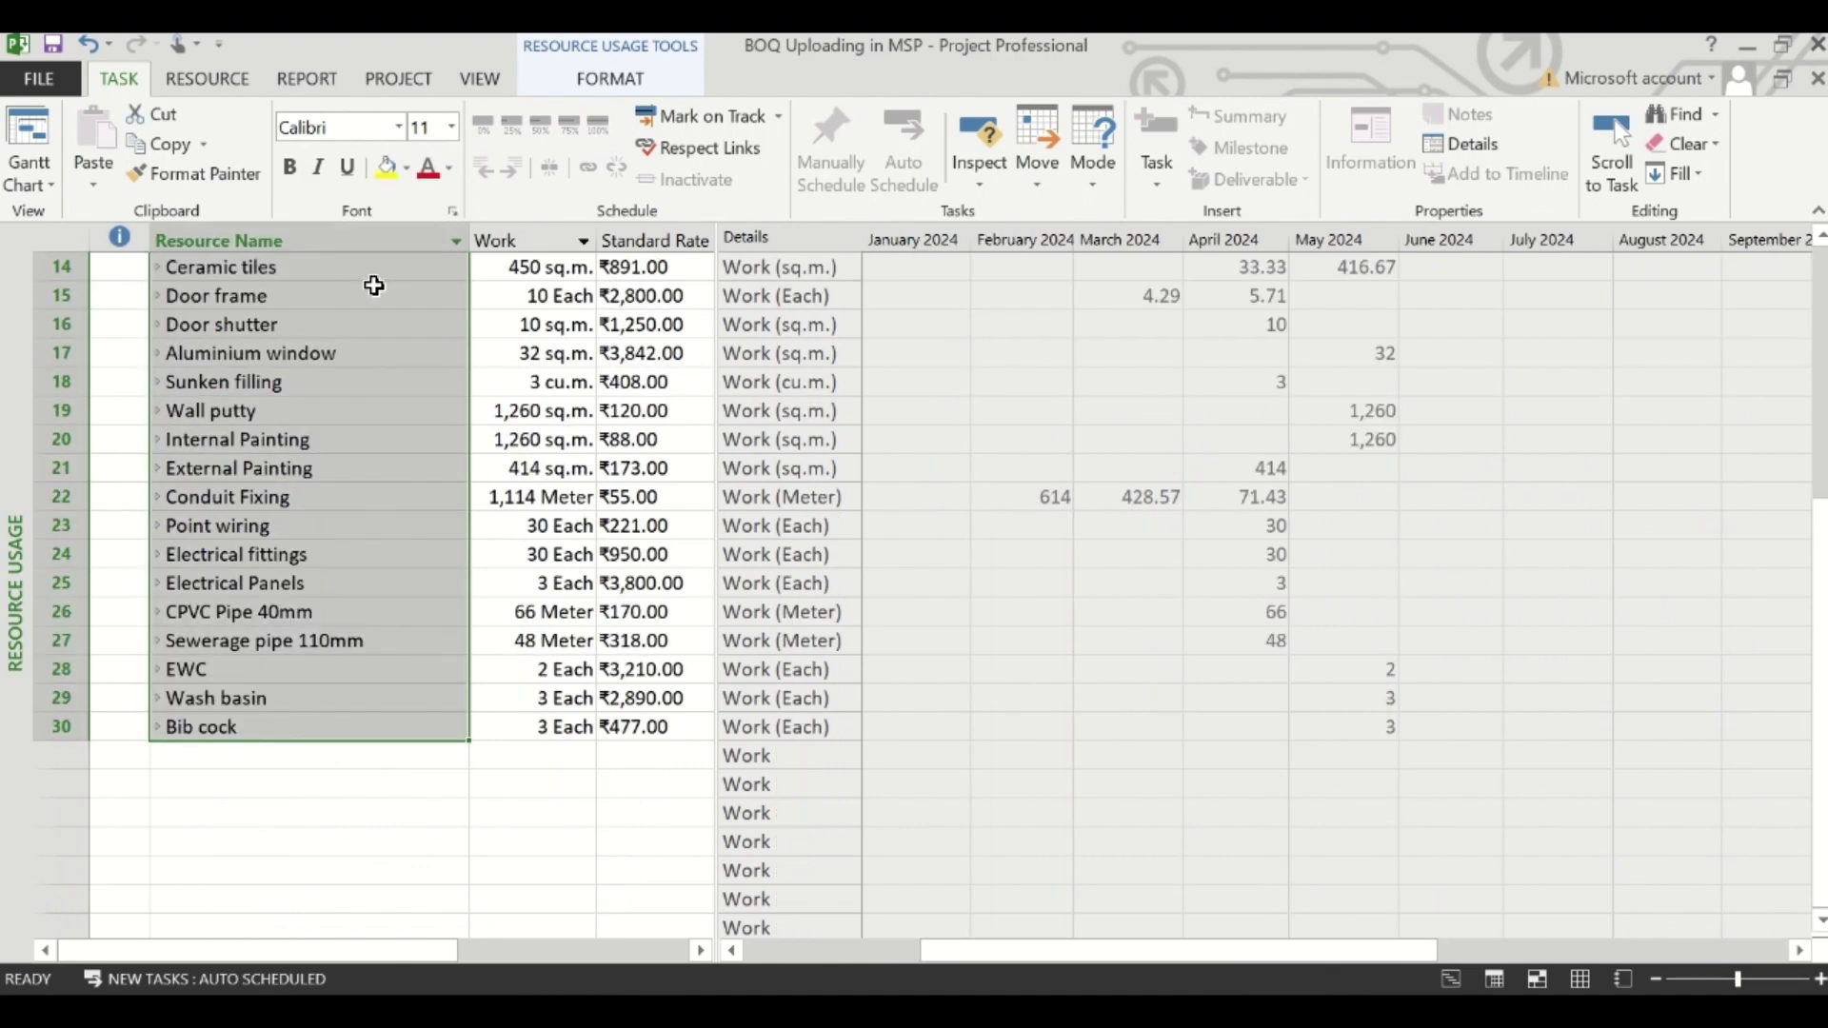
- Paste the resource names into B4 and their Standard Rates into D4 in Excel
key(ctrl+c)
key(alt+Tab)
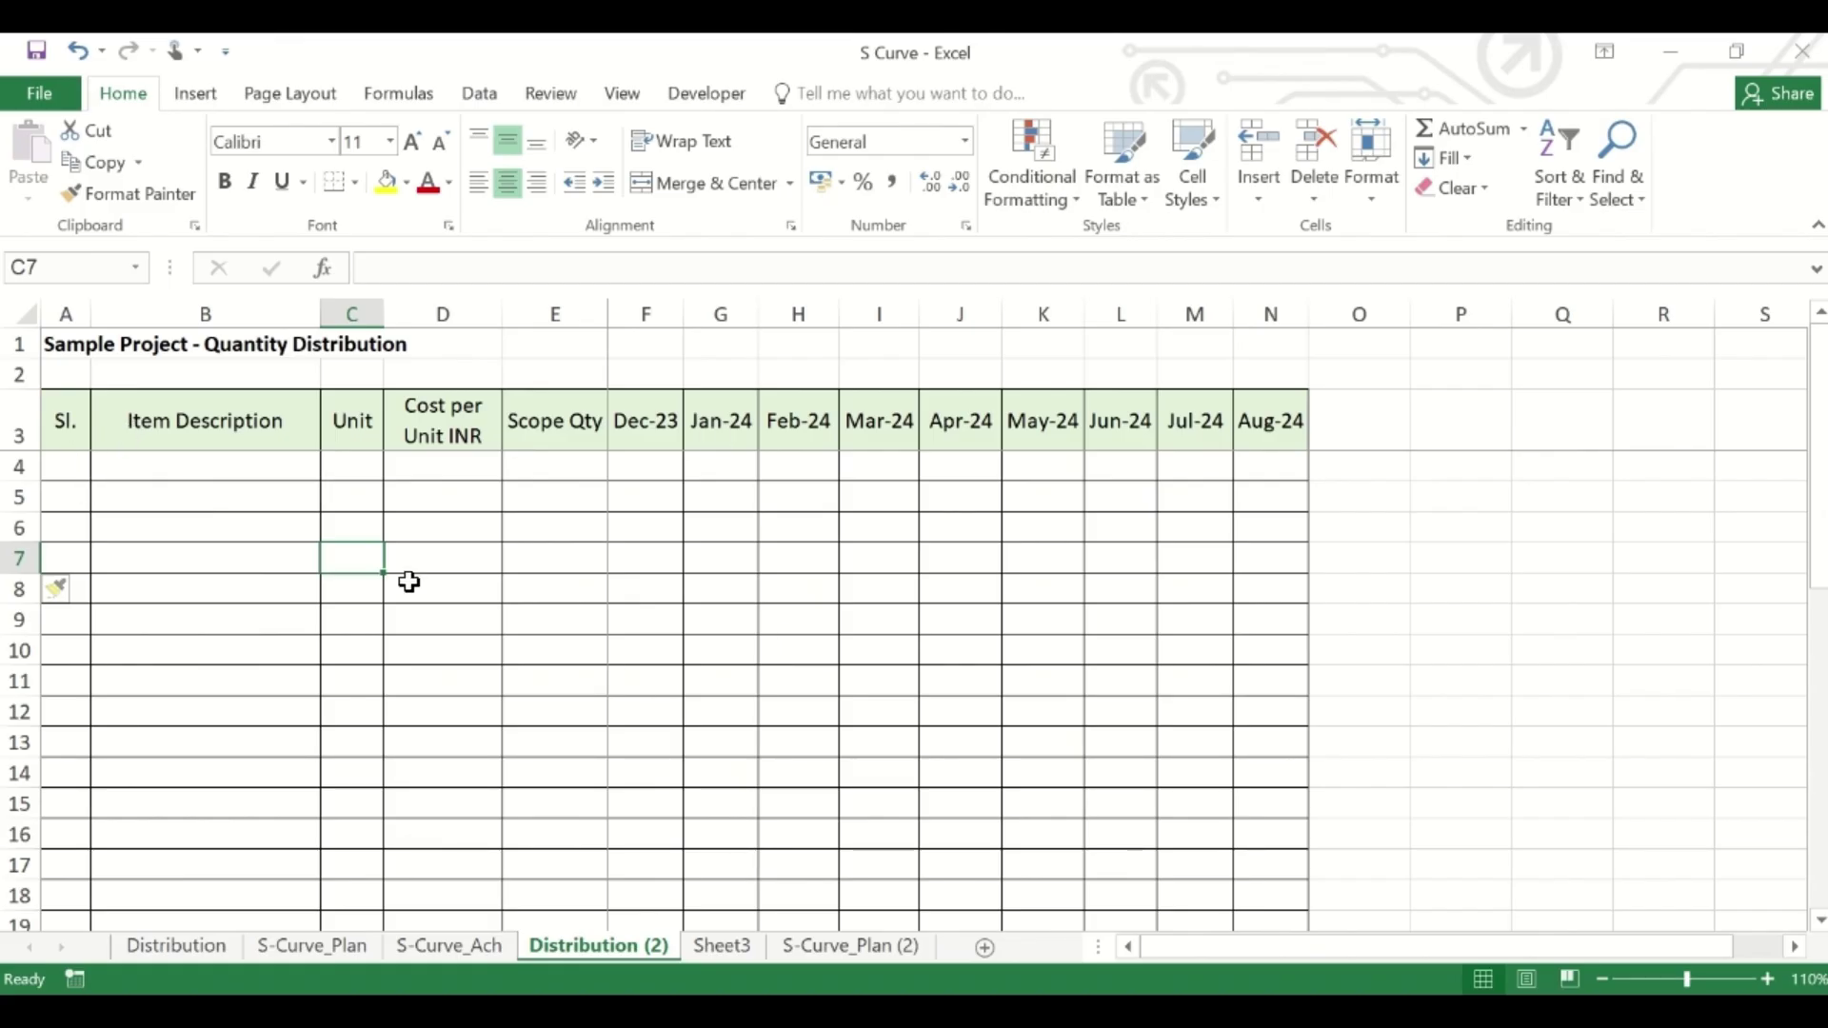
click(134, 461)
key(ctrl+v)
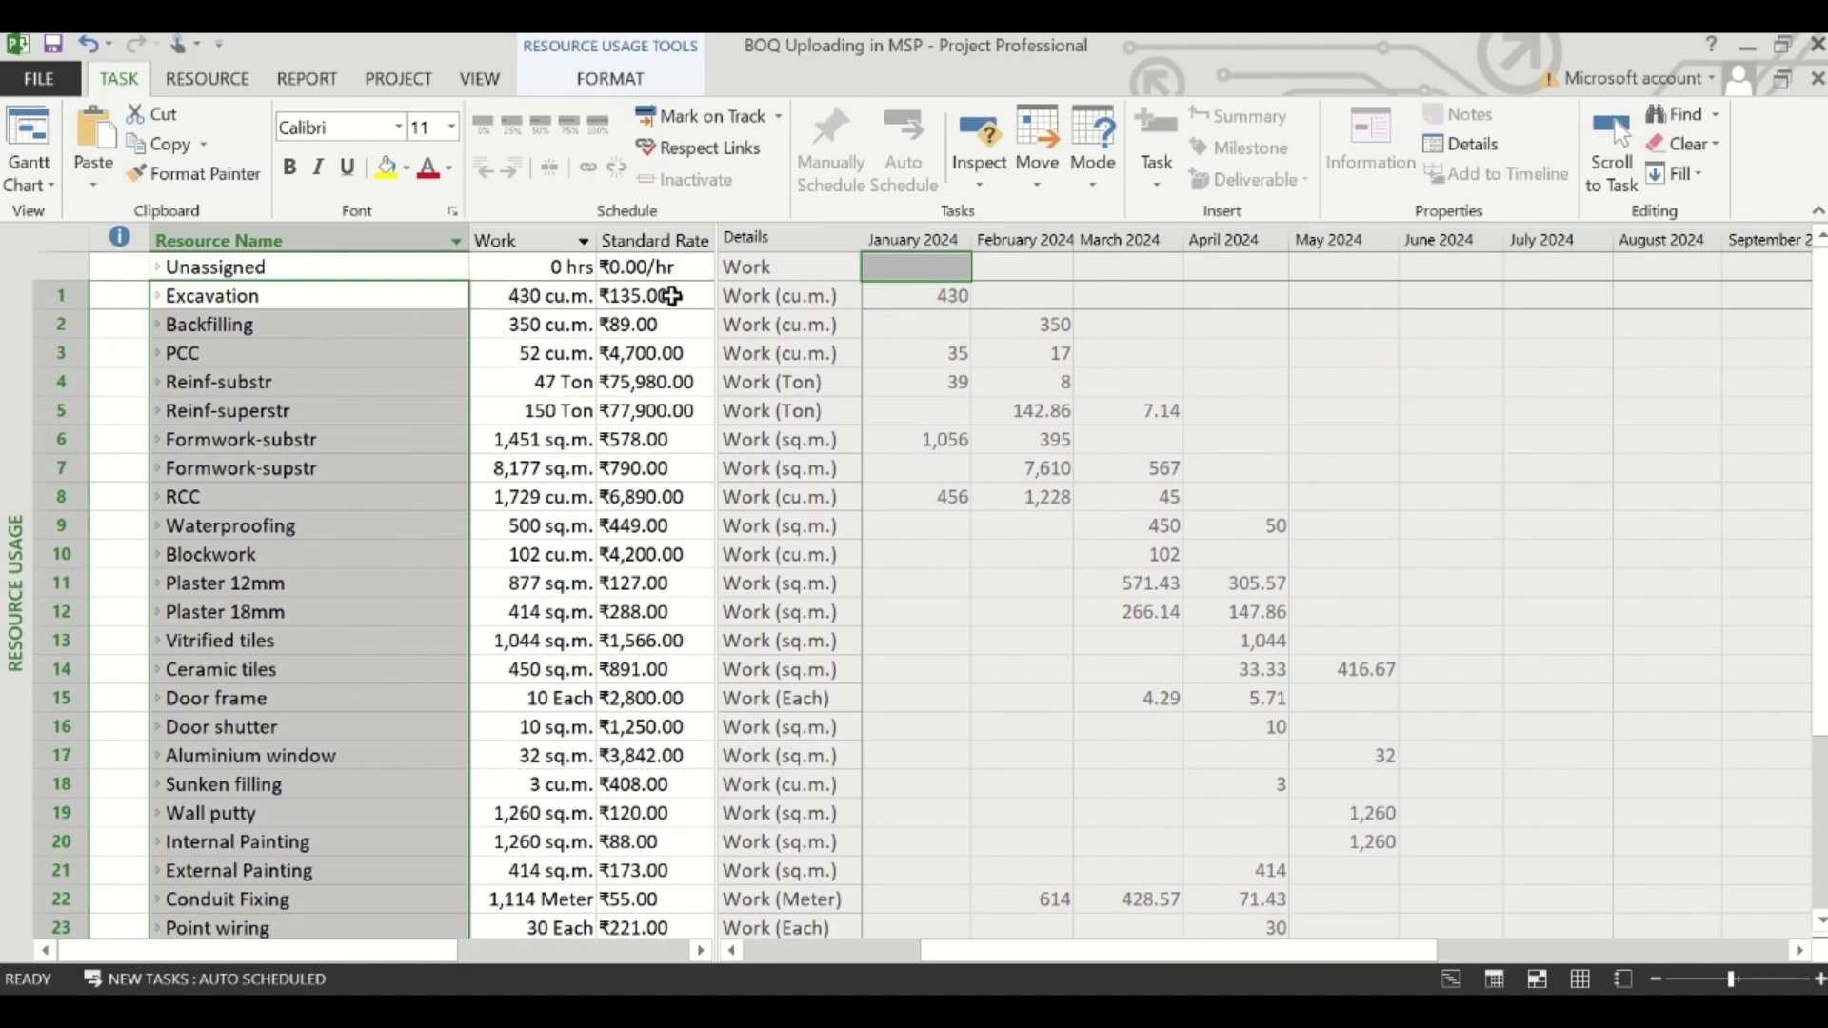
drag(673, 297, 667, 710)
key(ctrl+v)
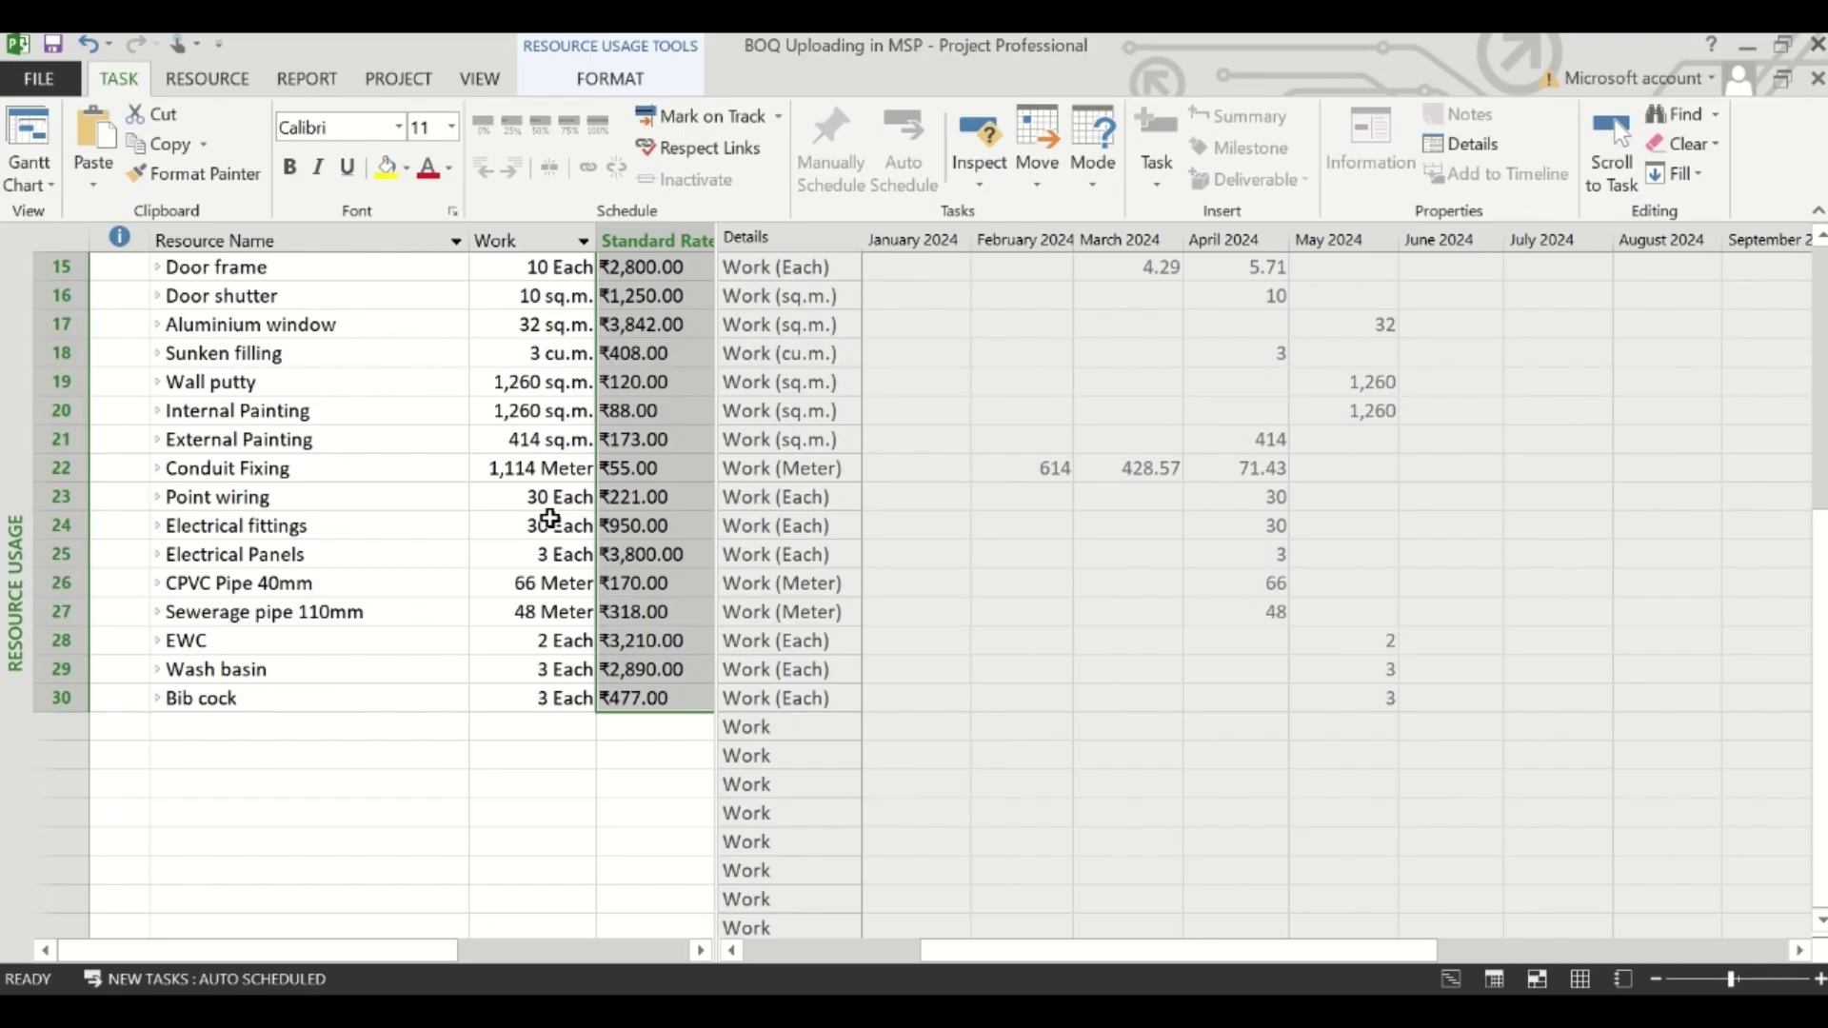
- Bring the resources' material units from the Resource Sheet into column C
scroll(595, 542, up, 5)
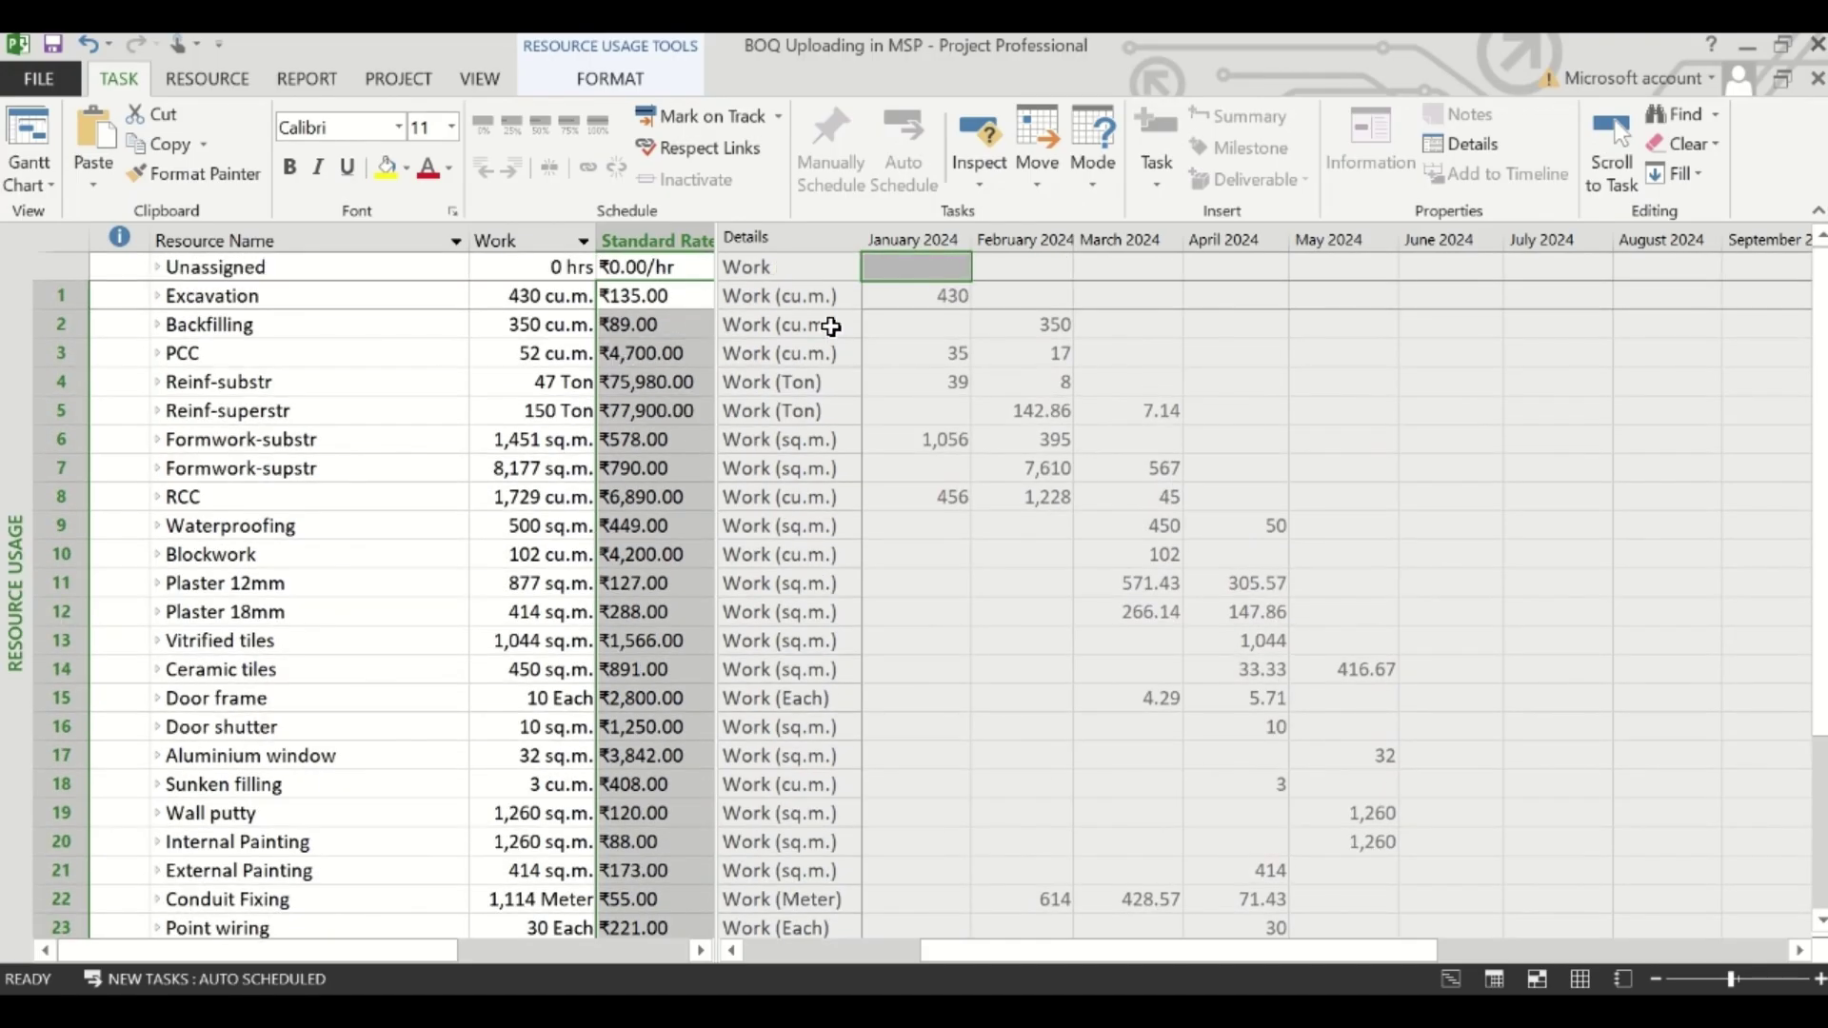
click(531, 295)
click(28, 185)
click(103, 339)
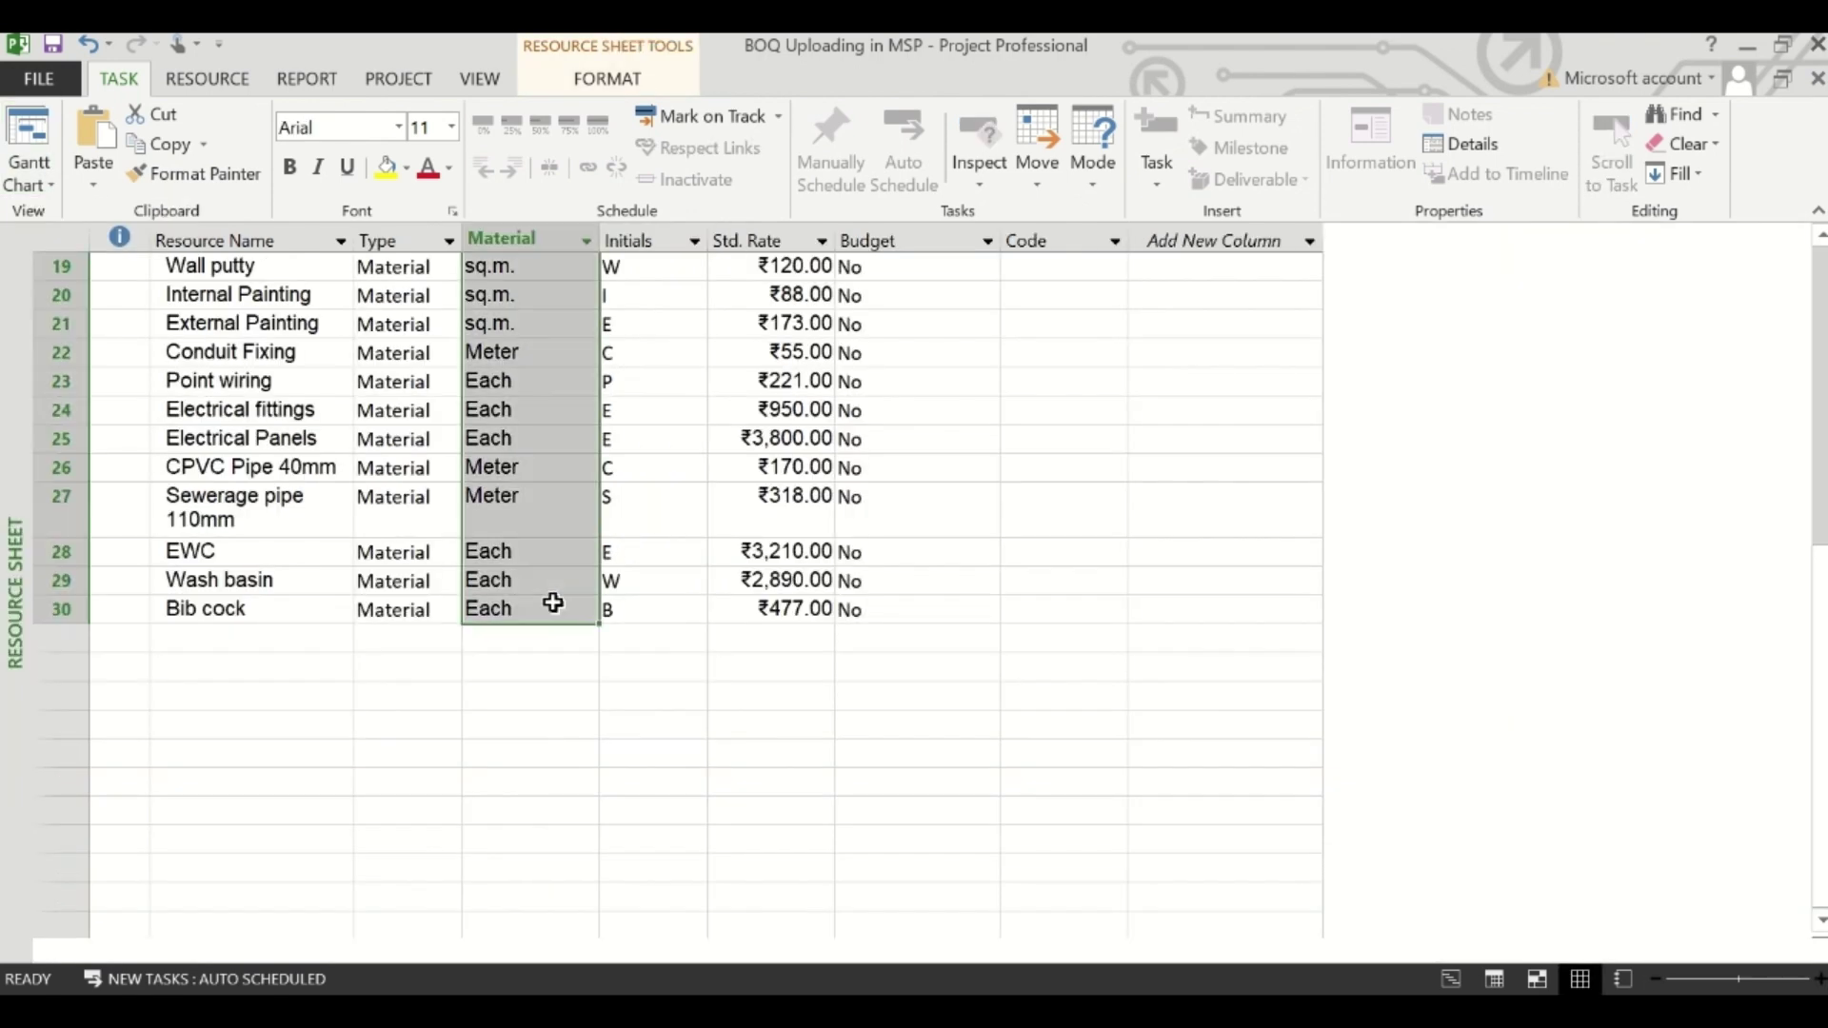
key(alt+Tab)
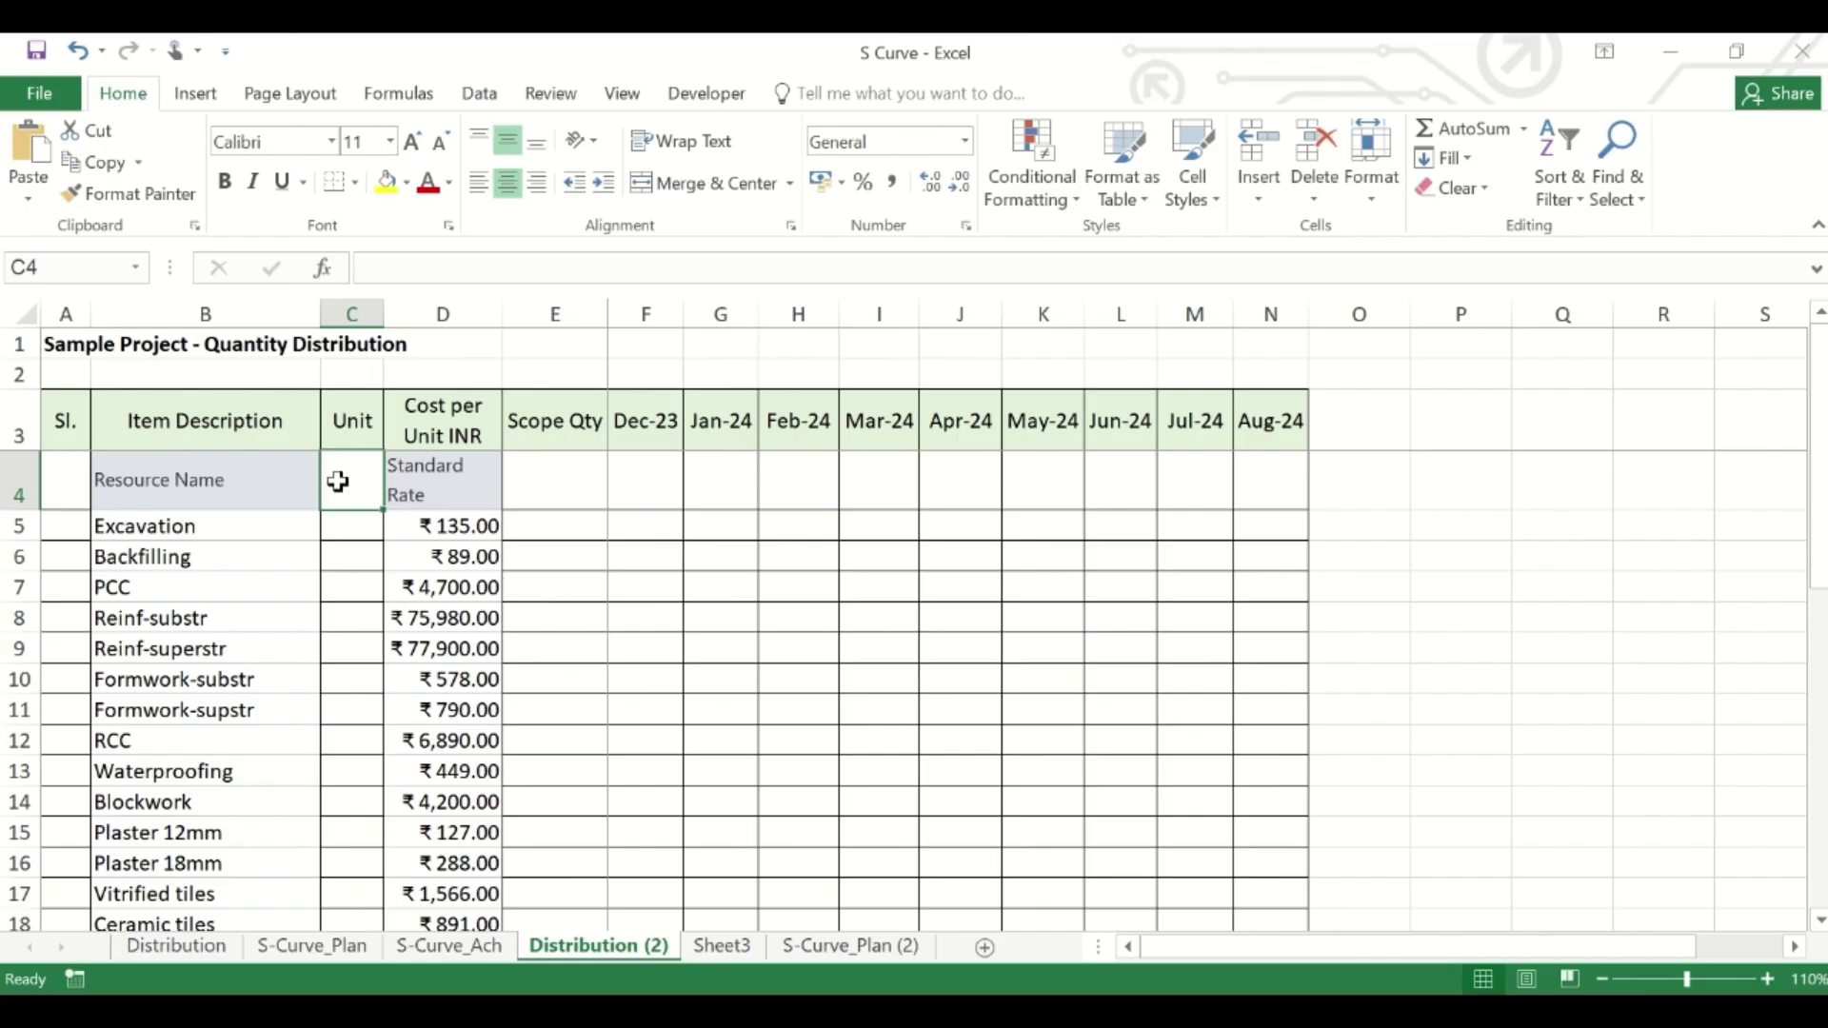
key(ctrl+v)
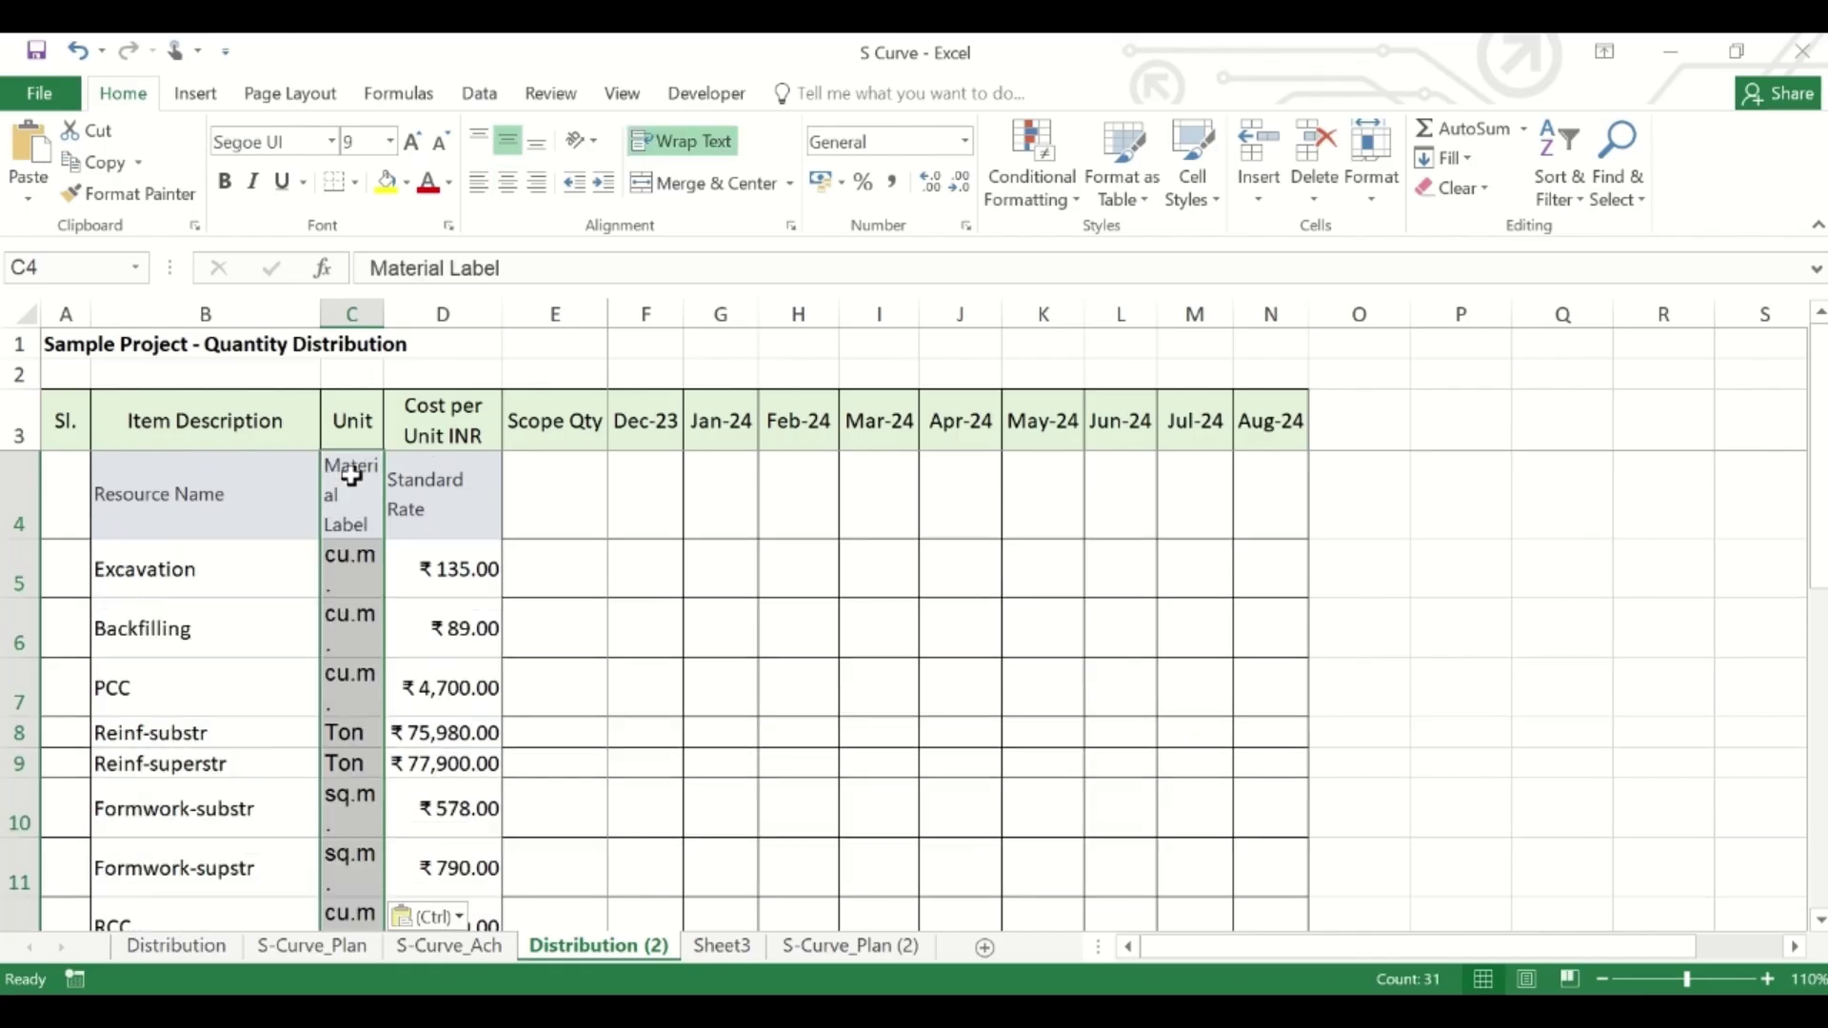
- Turn off text wrapping and delete the leftover header row 4
click(682, 140)
right_click(20, 476)
click(71, 713)
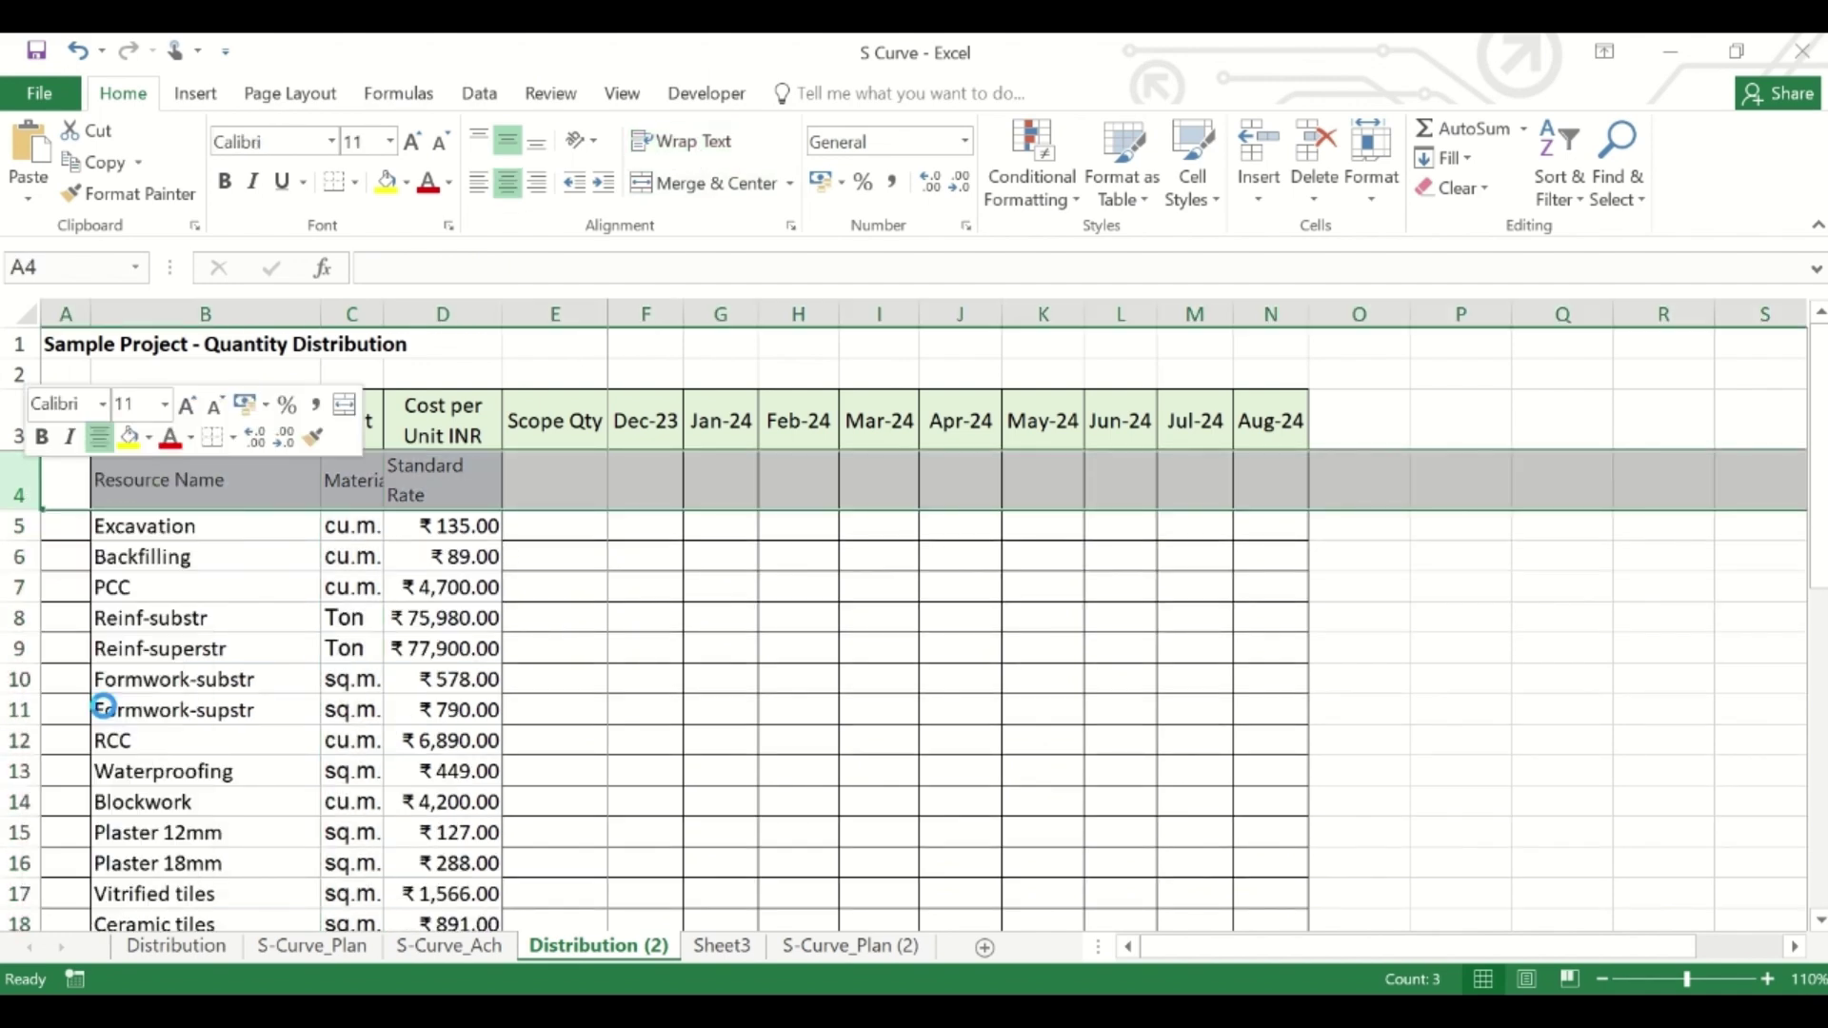
click(566, 556)
- Apply All Borders to the item list from B4 across to the rates column
click(205, 467)
key(ctrl+shift+Down)
key(shift+Right)
key(shift+Right)
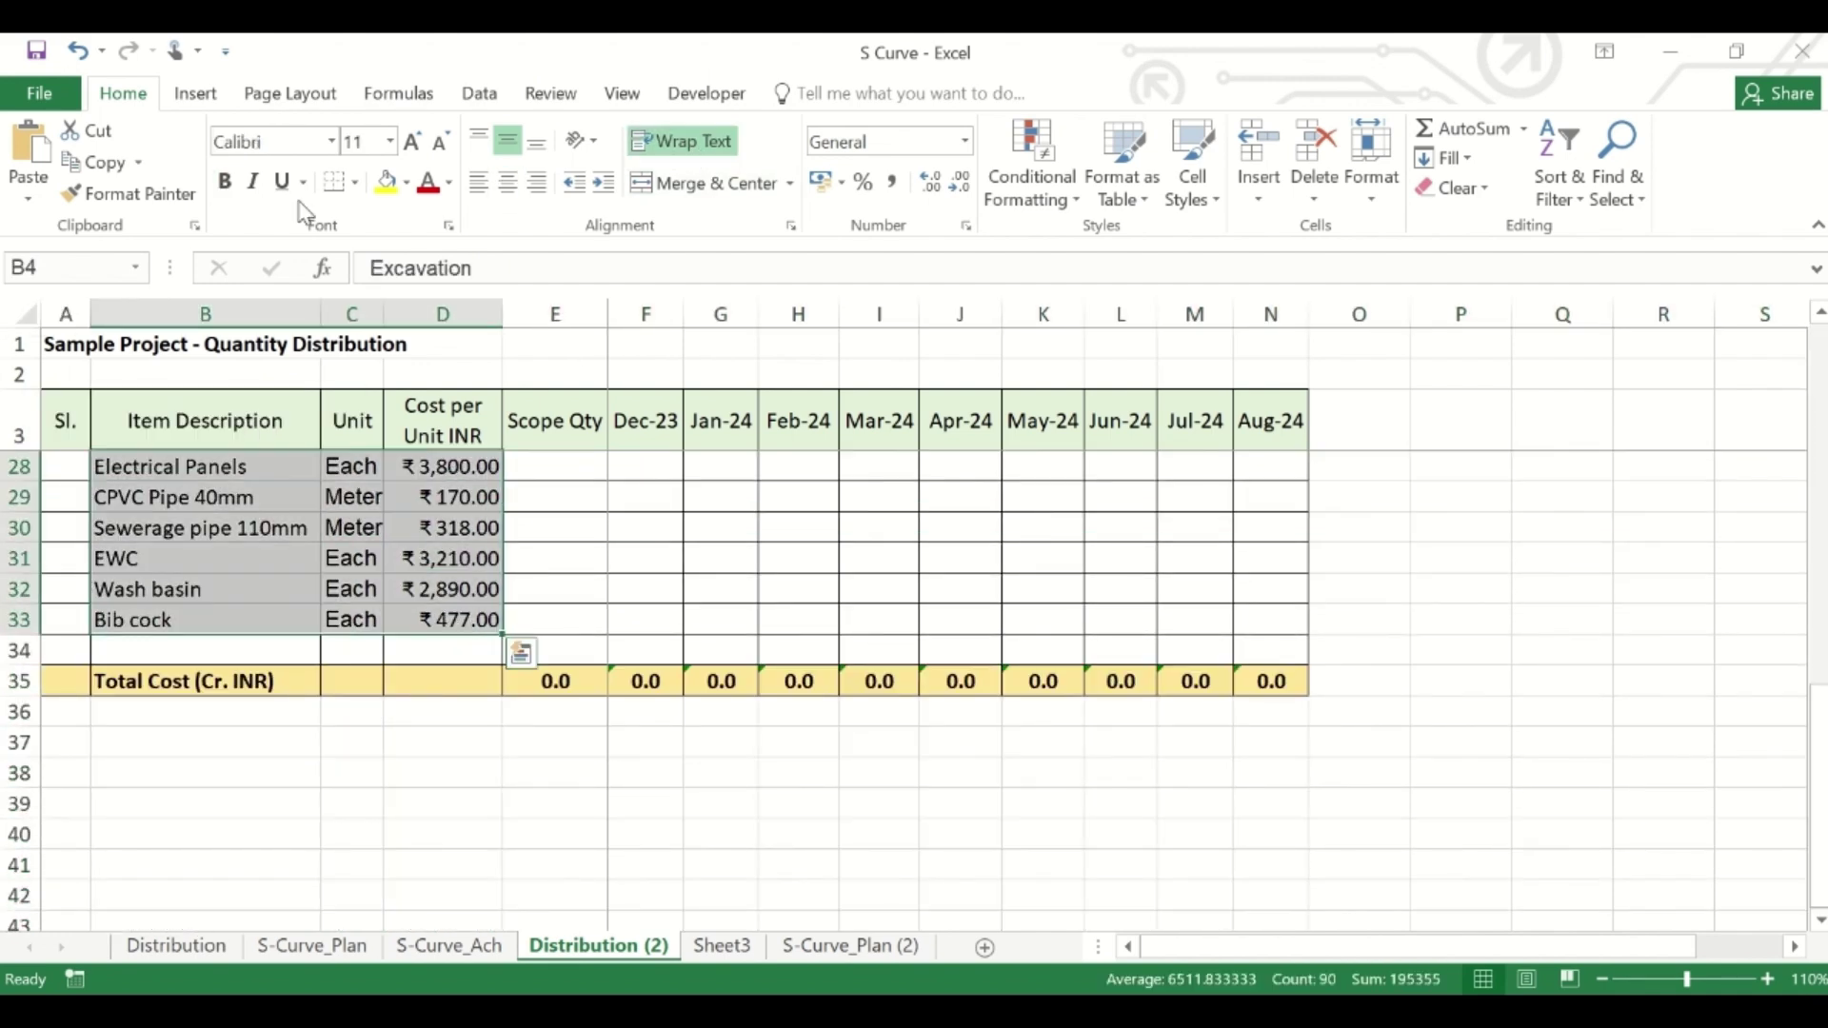
click(354, 182)
click(381, 423)
scroll(368, 584, up, 8)
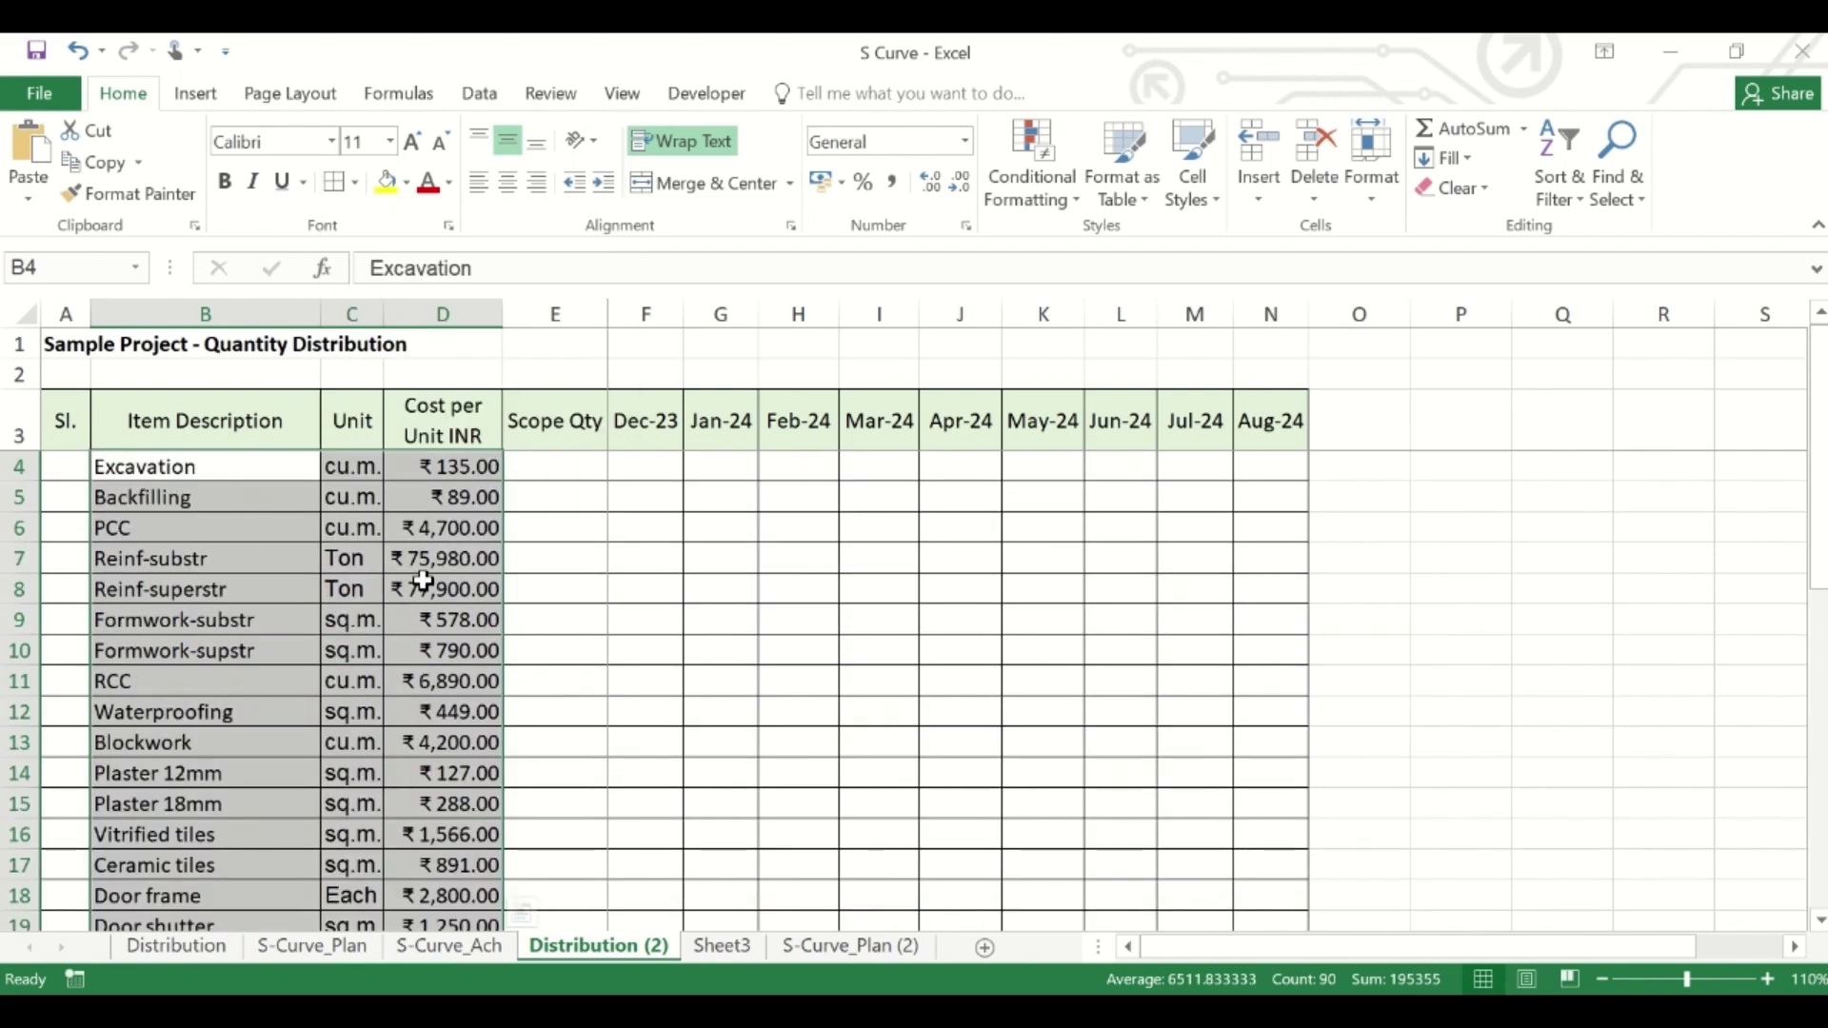
click(219, 524)
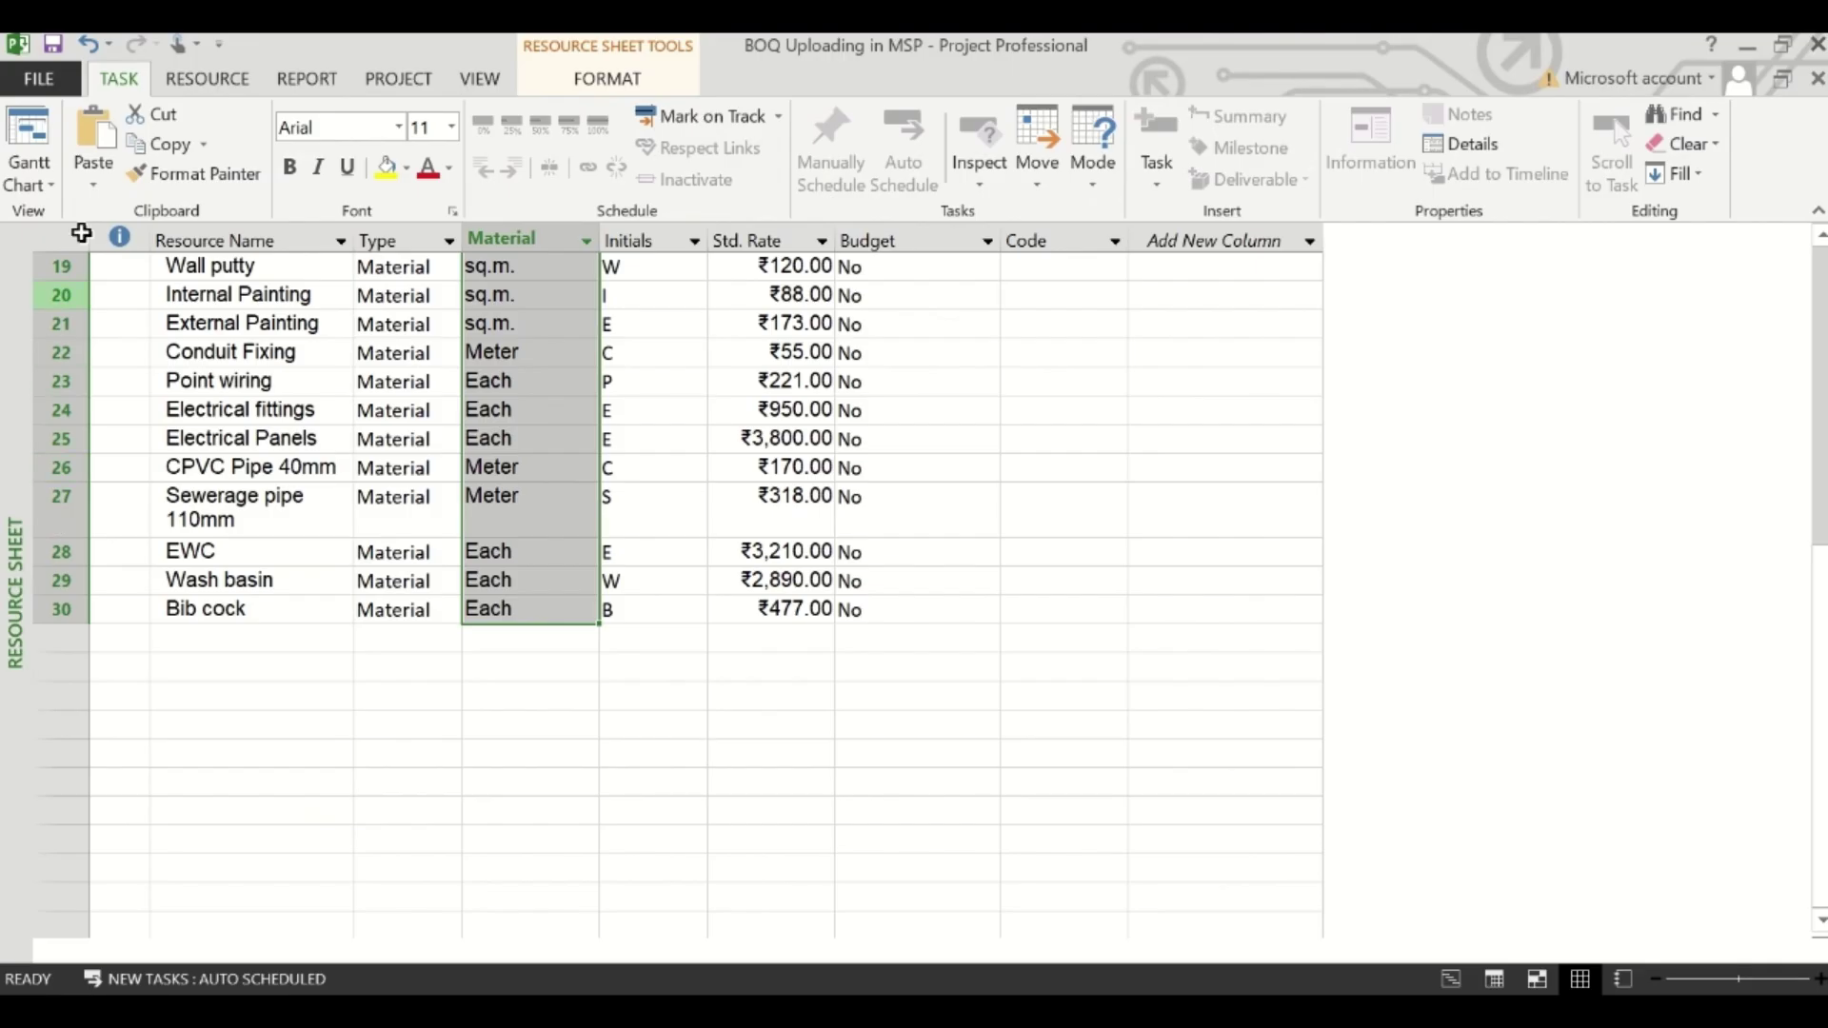
- Select the January to June monthly work values in the Resource Usage view
click(28, 181)
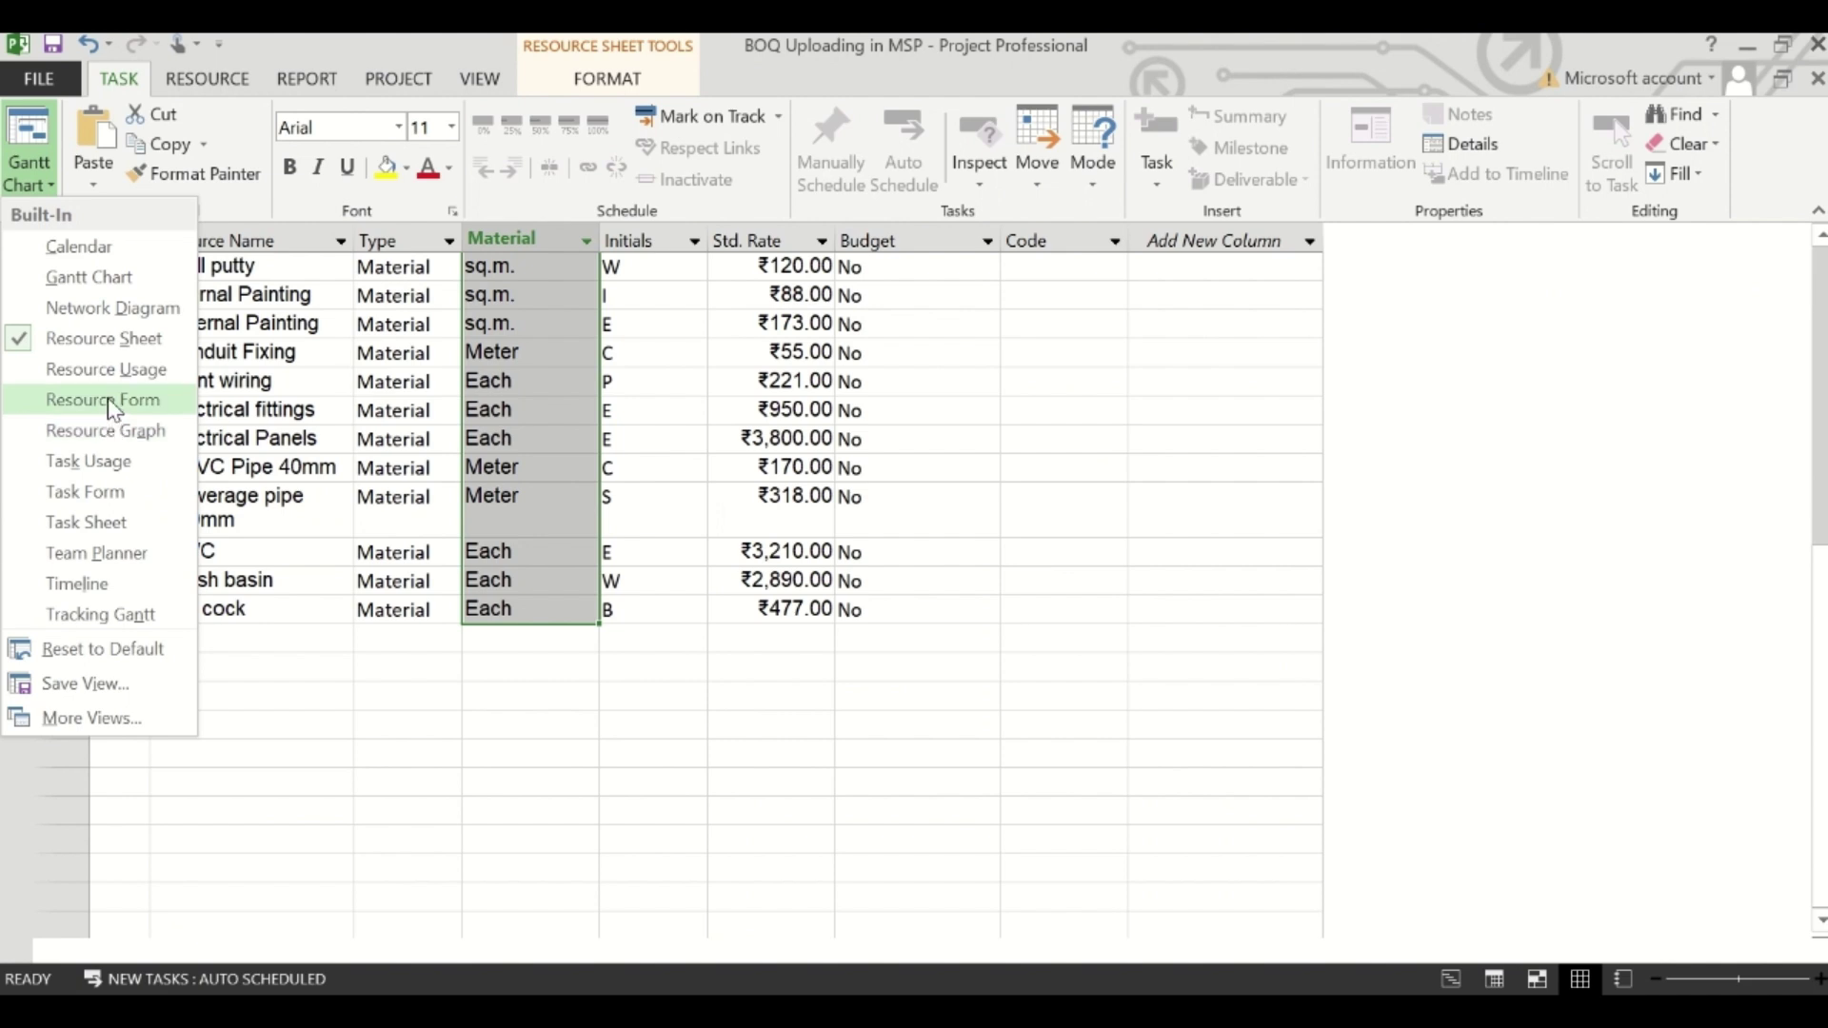
click(112, 369)
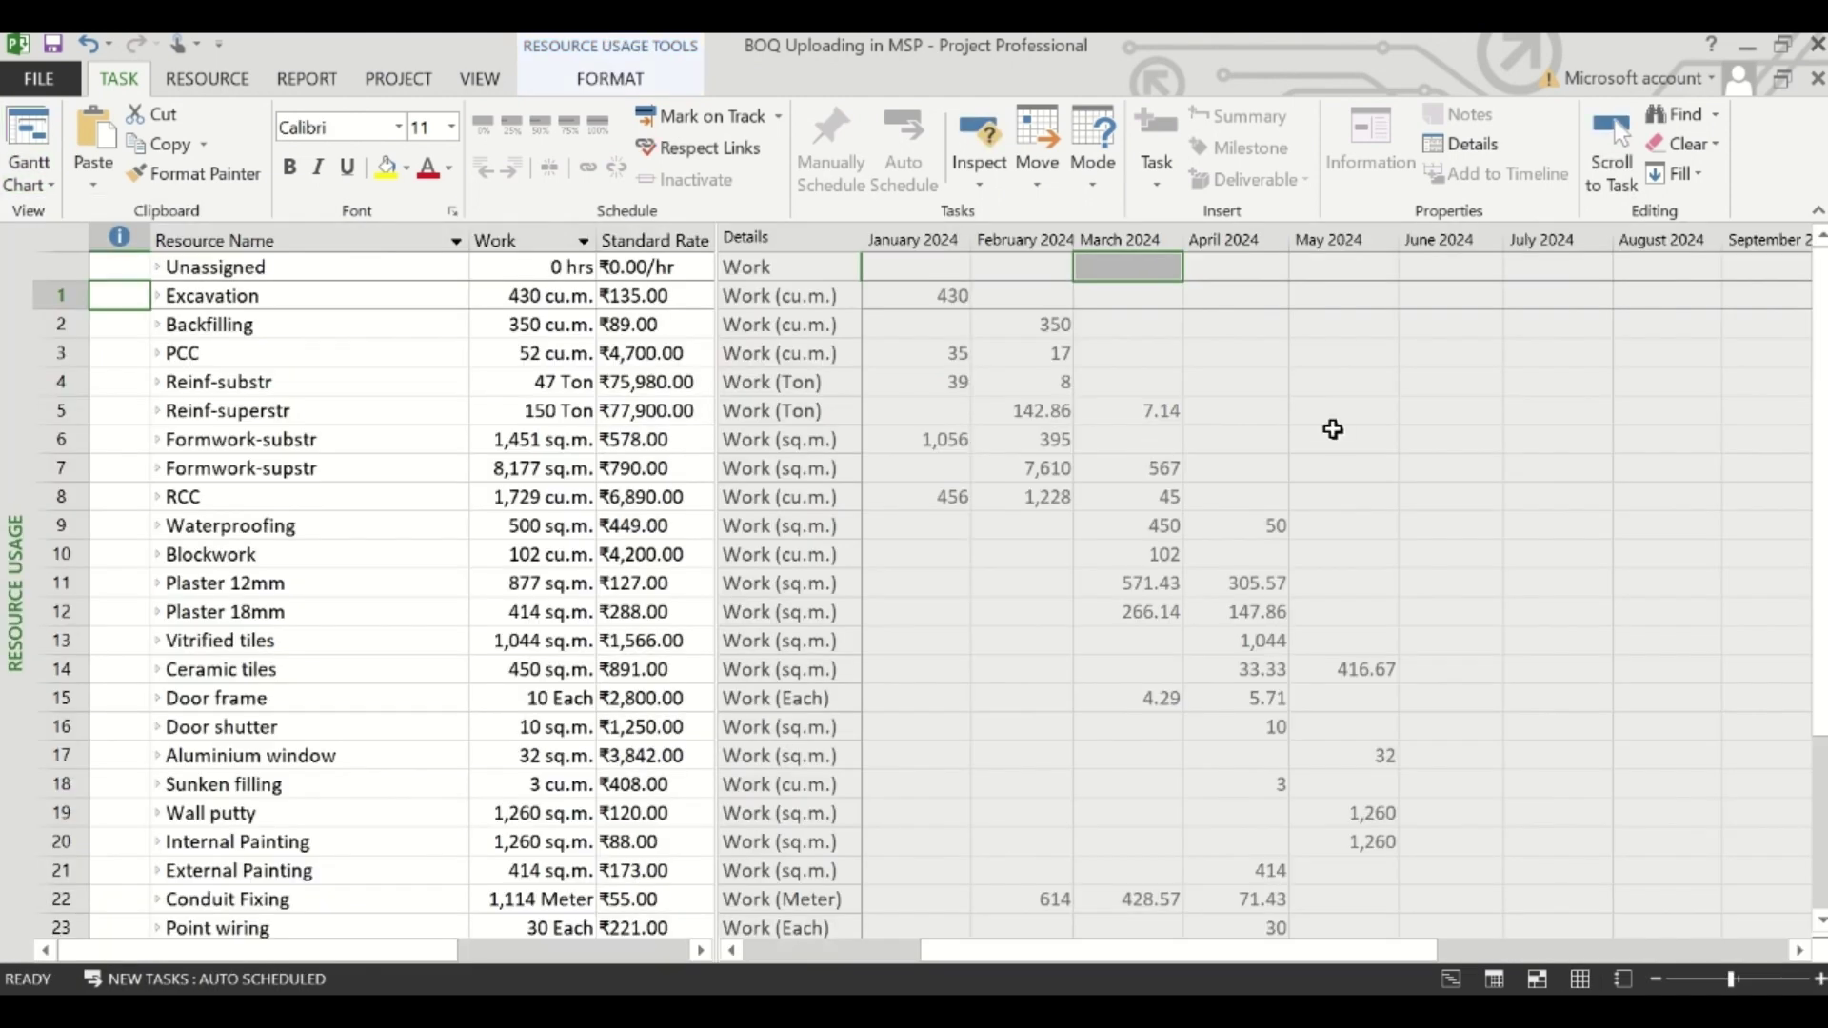
drag(897, 297, 1463, 745)
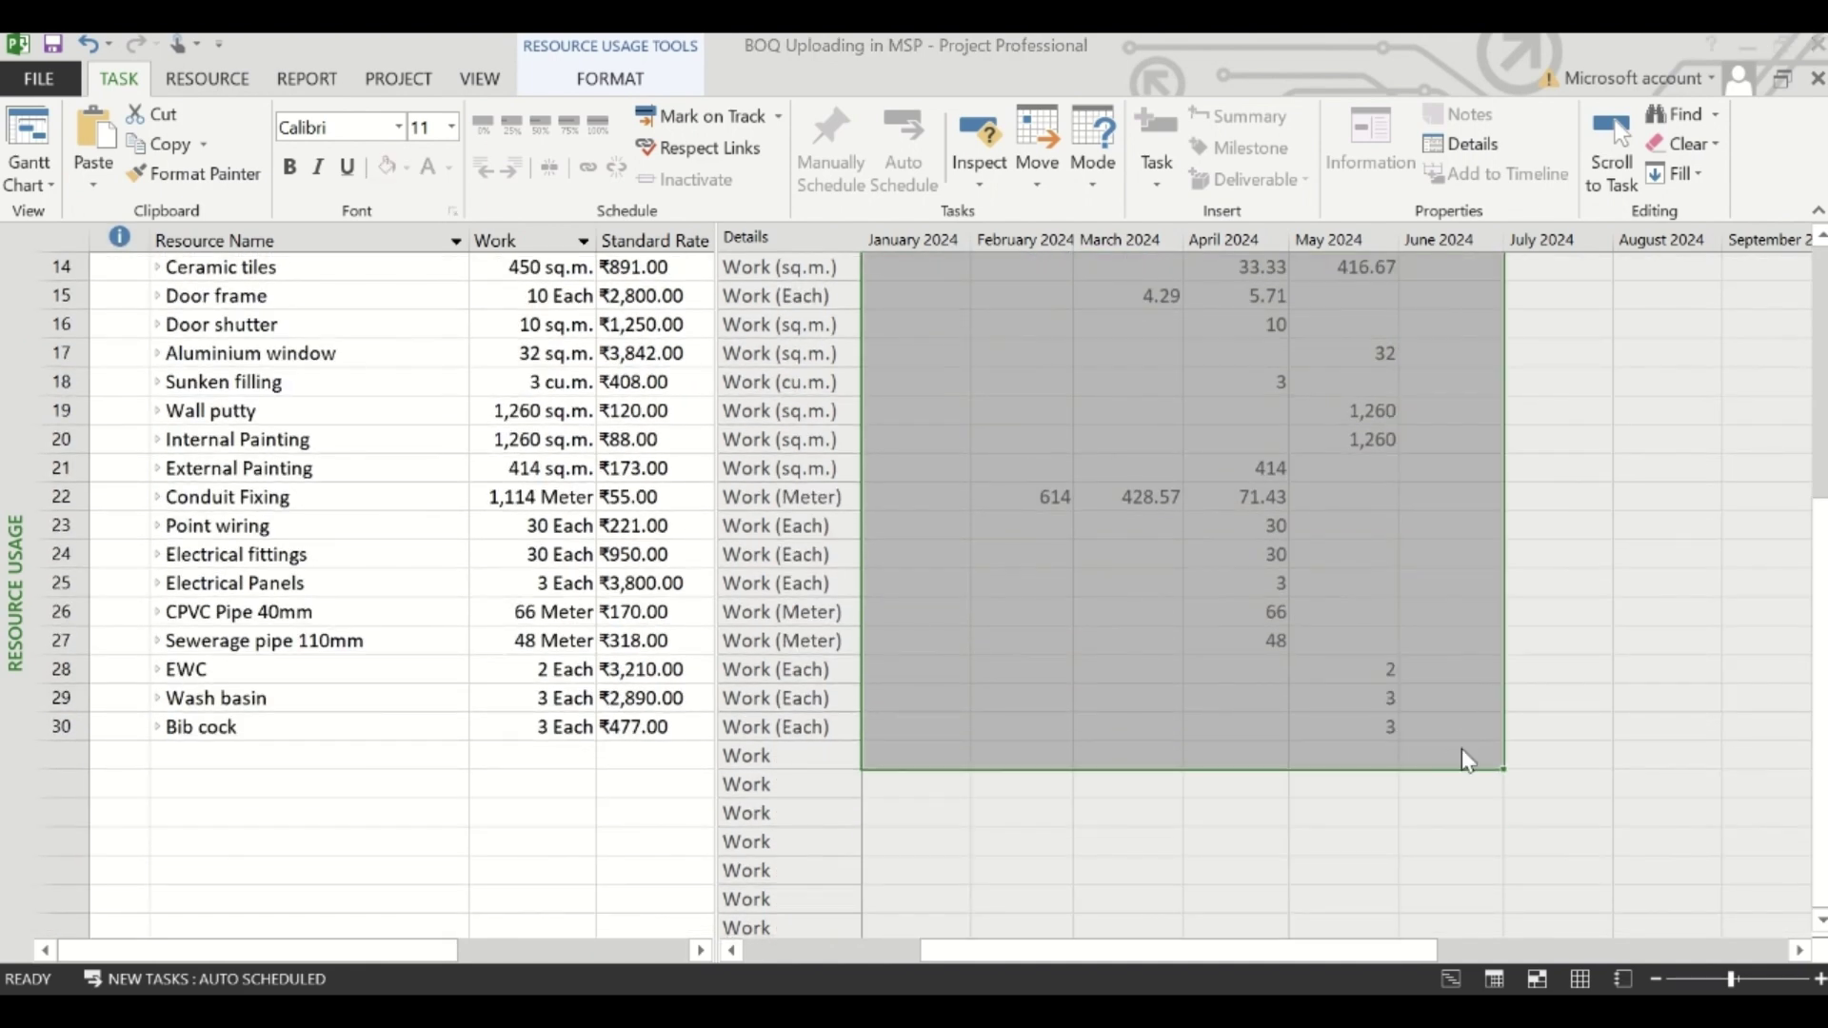
- Paste the monthly quantities into Distribution (2) from G4 under Jan-24 and inspect E35
key(alt+Tab)
click(556, 474)
key(Right)
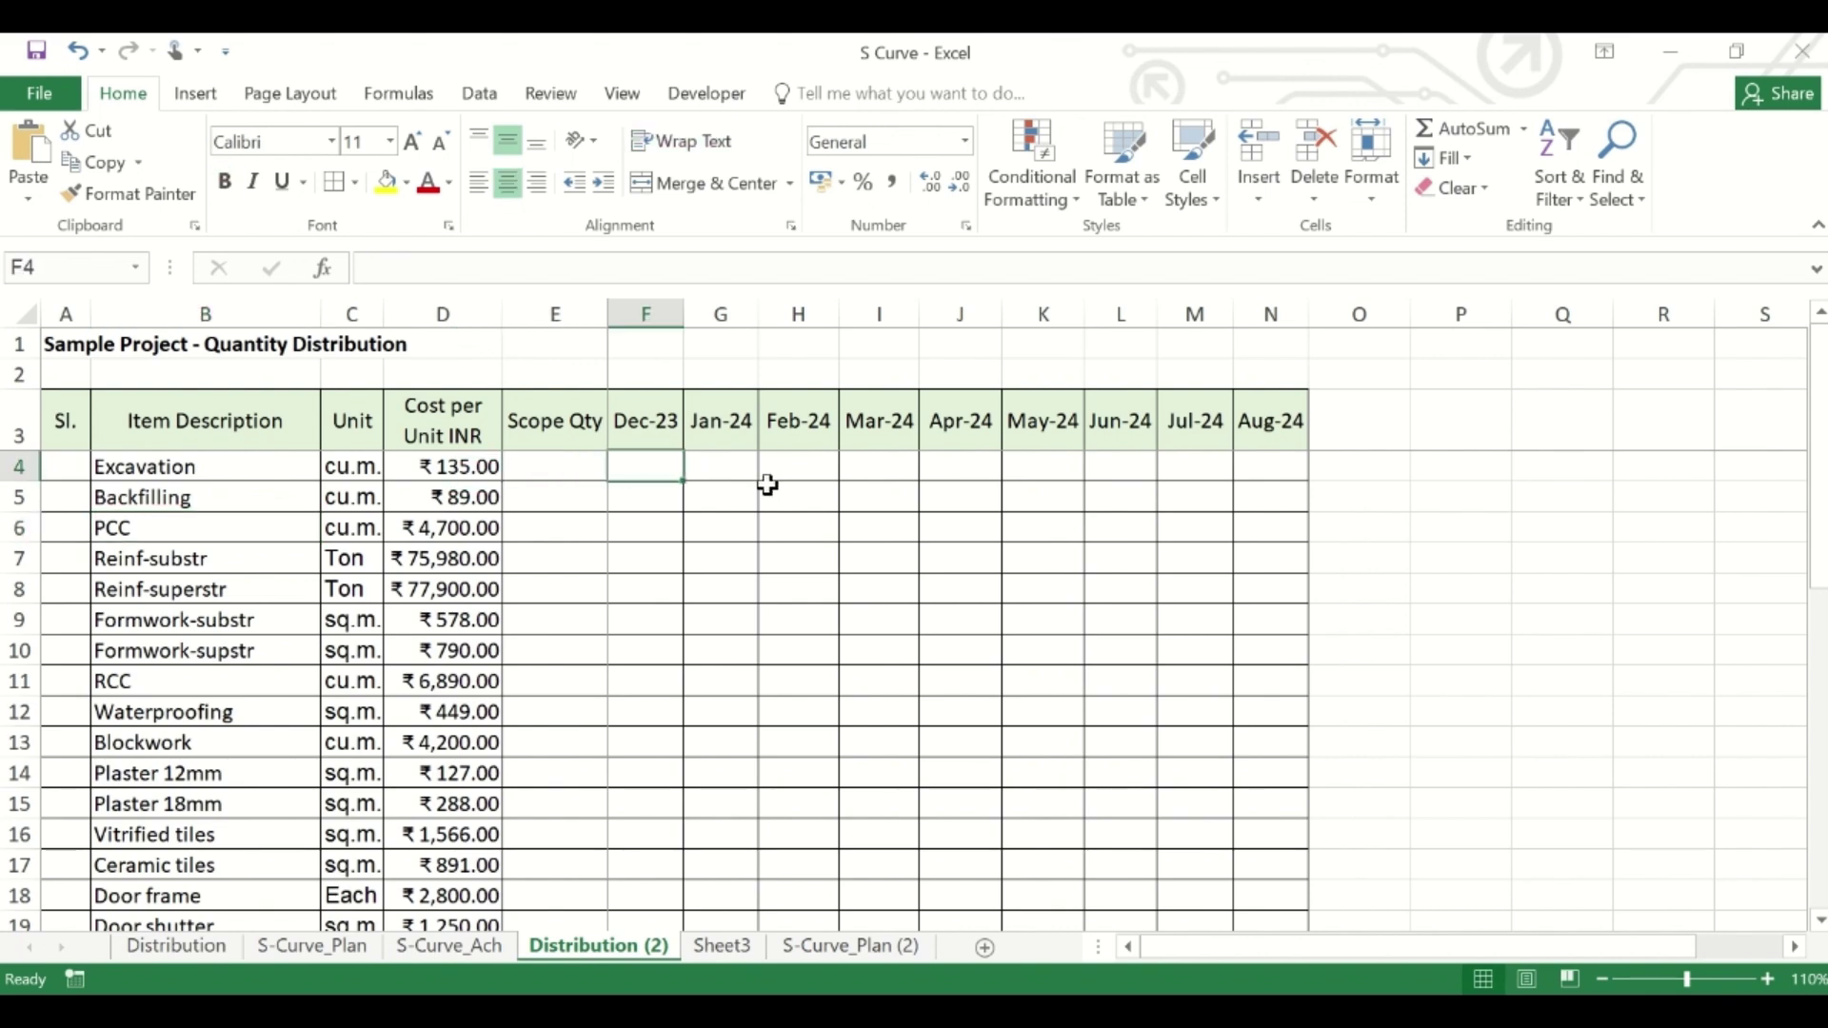
key(alt+Tab)
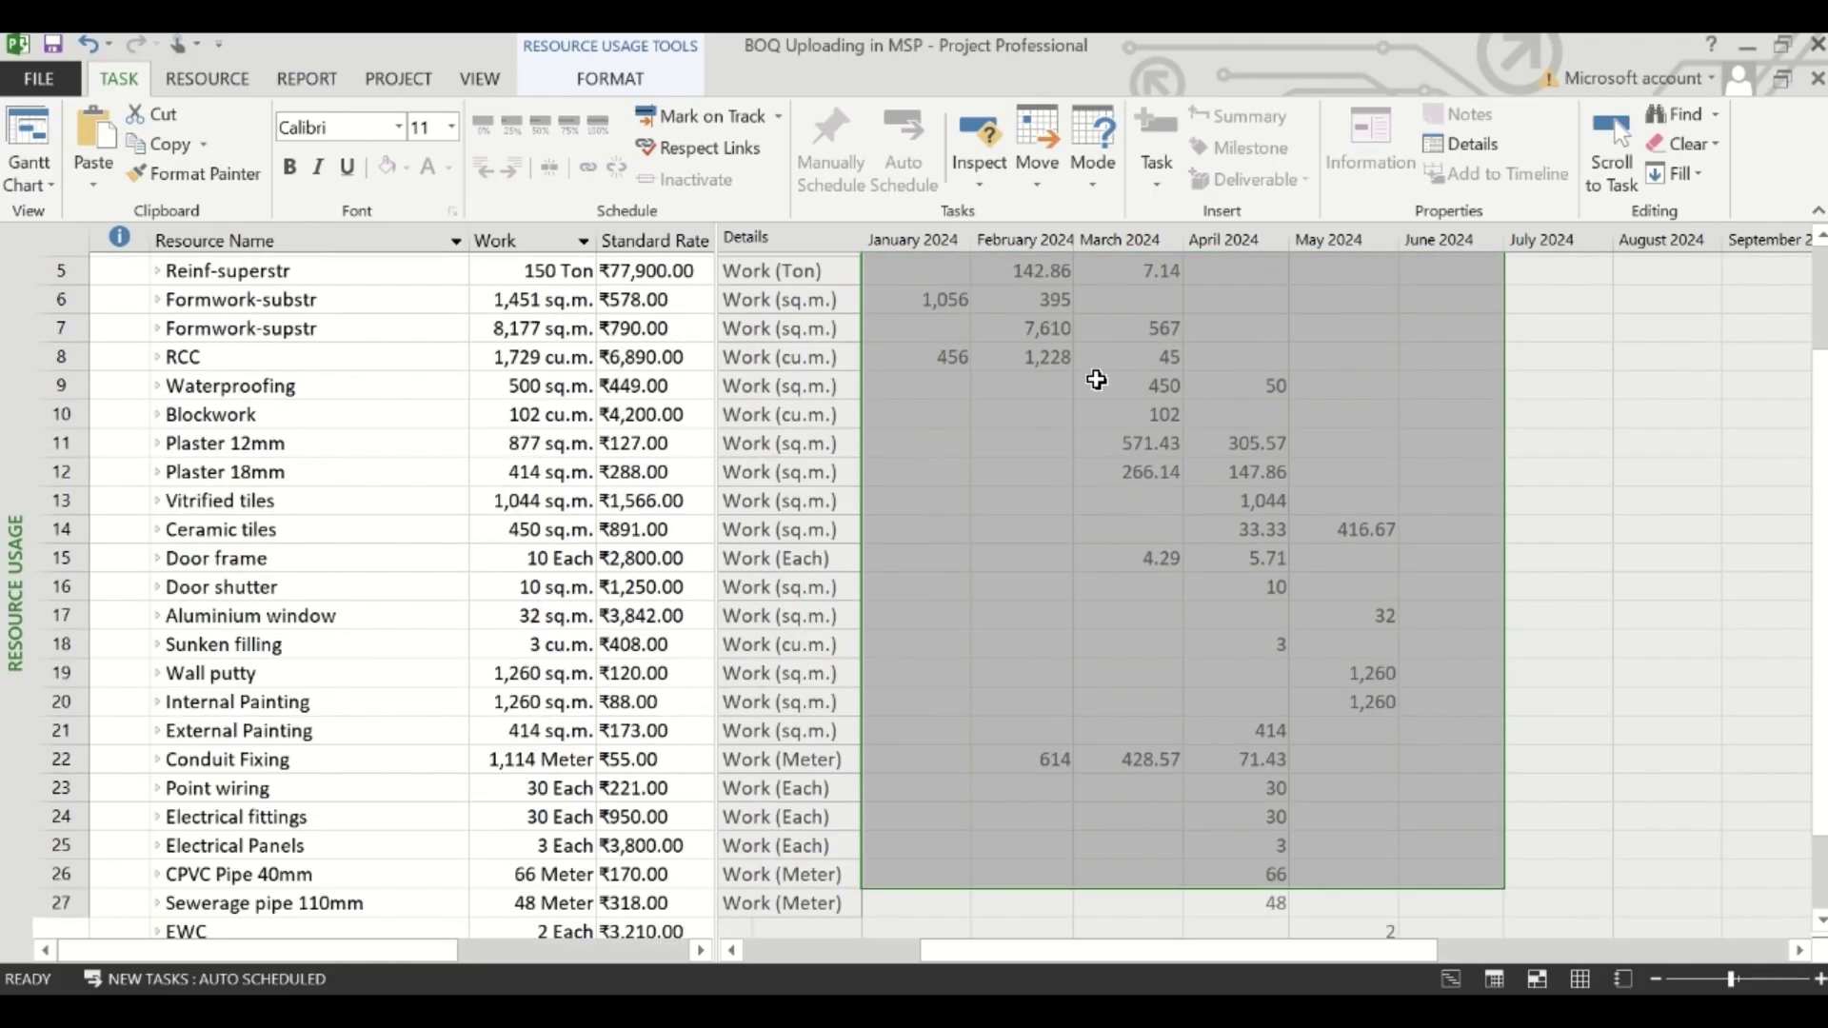
scroll(1076, 405, up, 5)
key(alt+Tab)
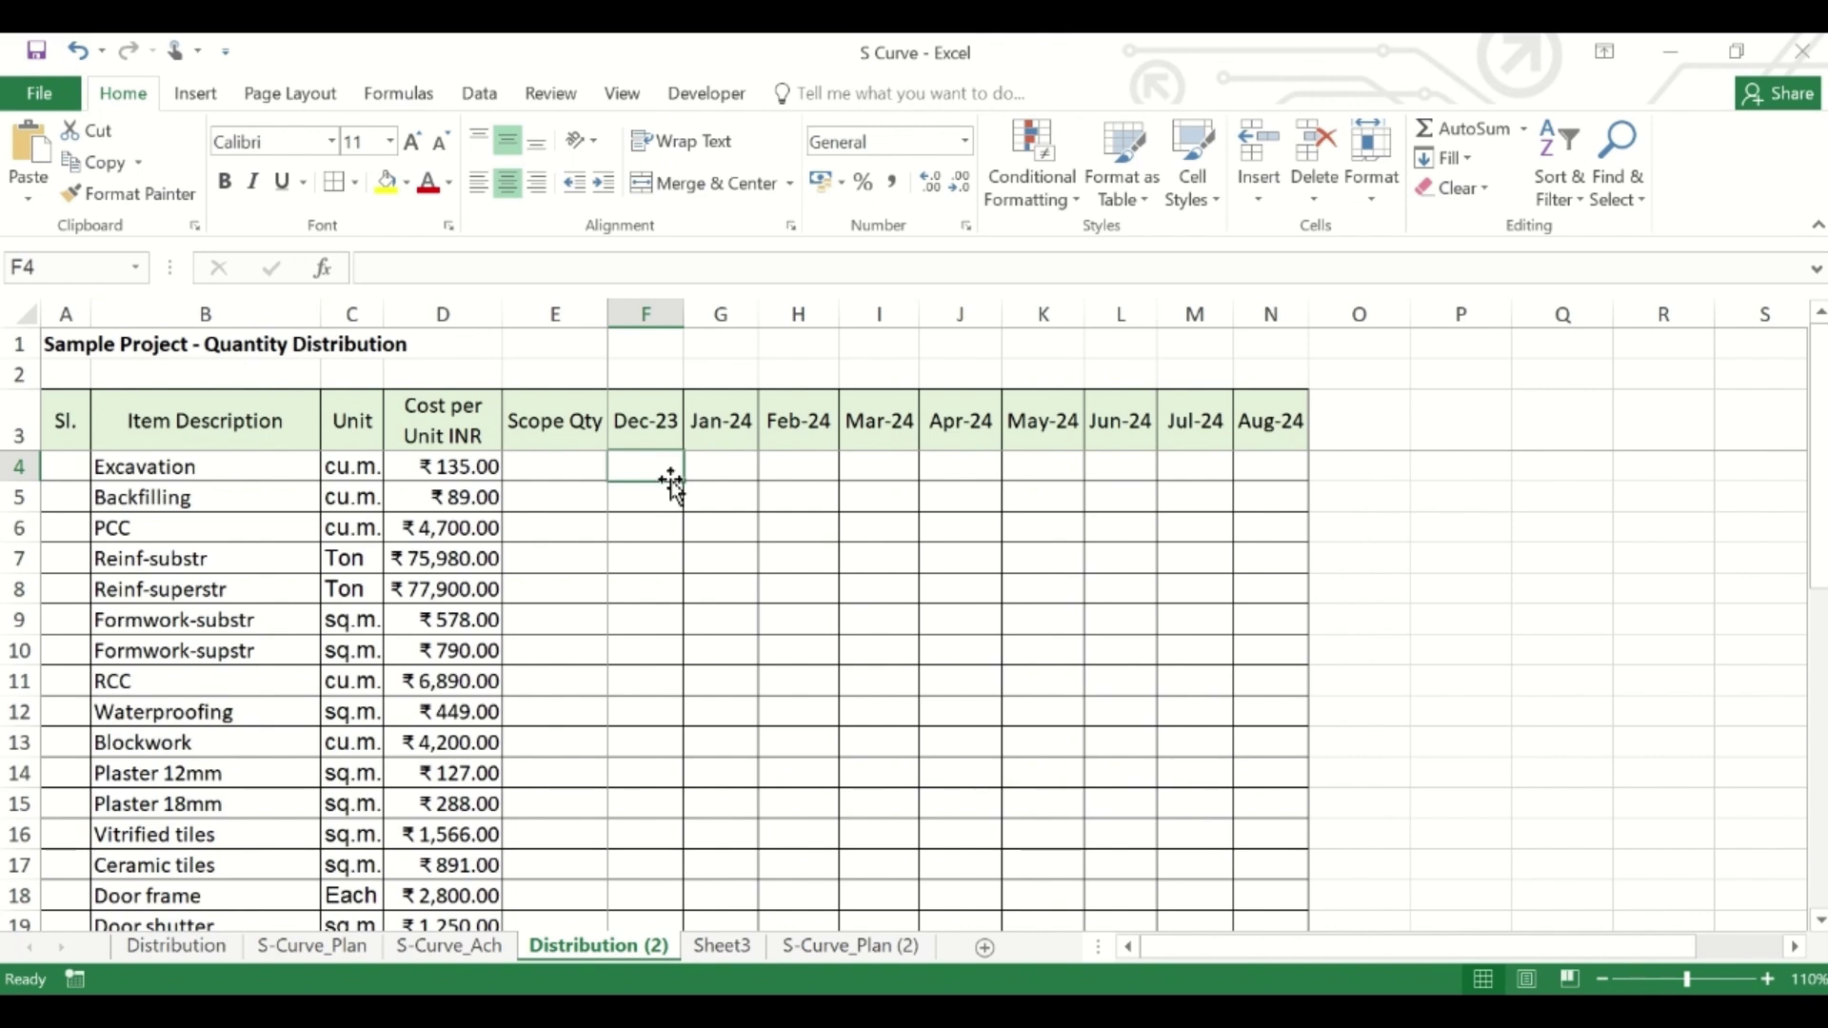
click(741, 467)
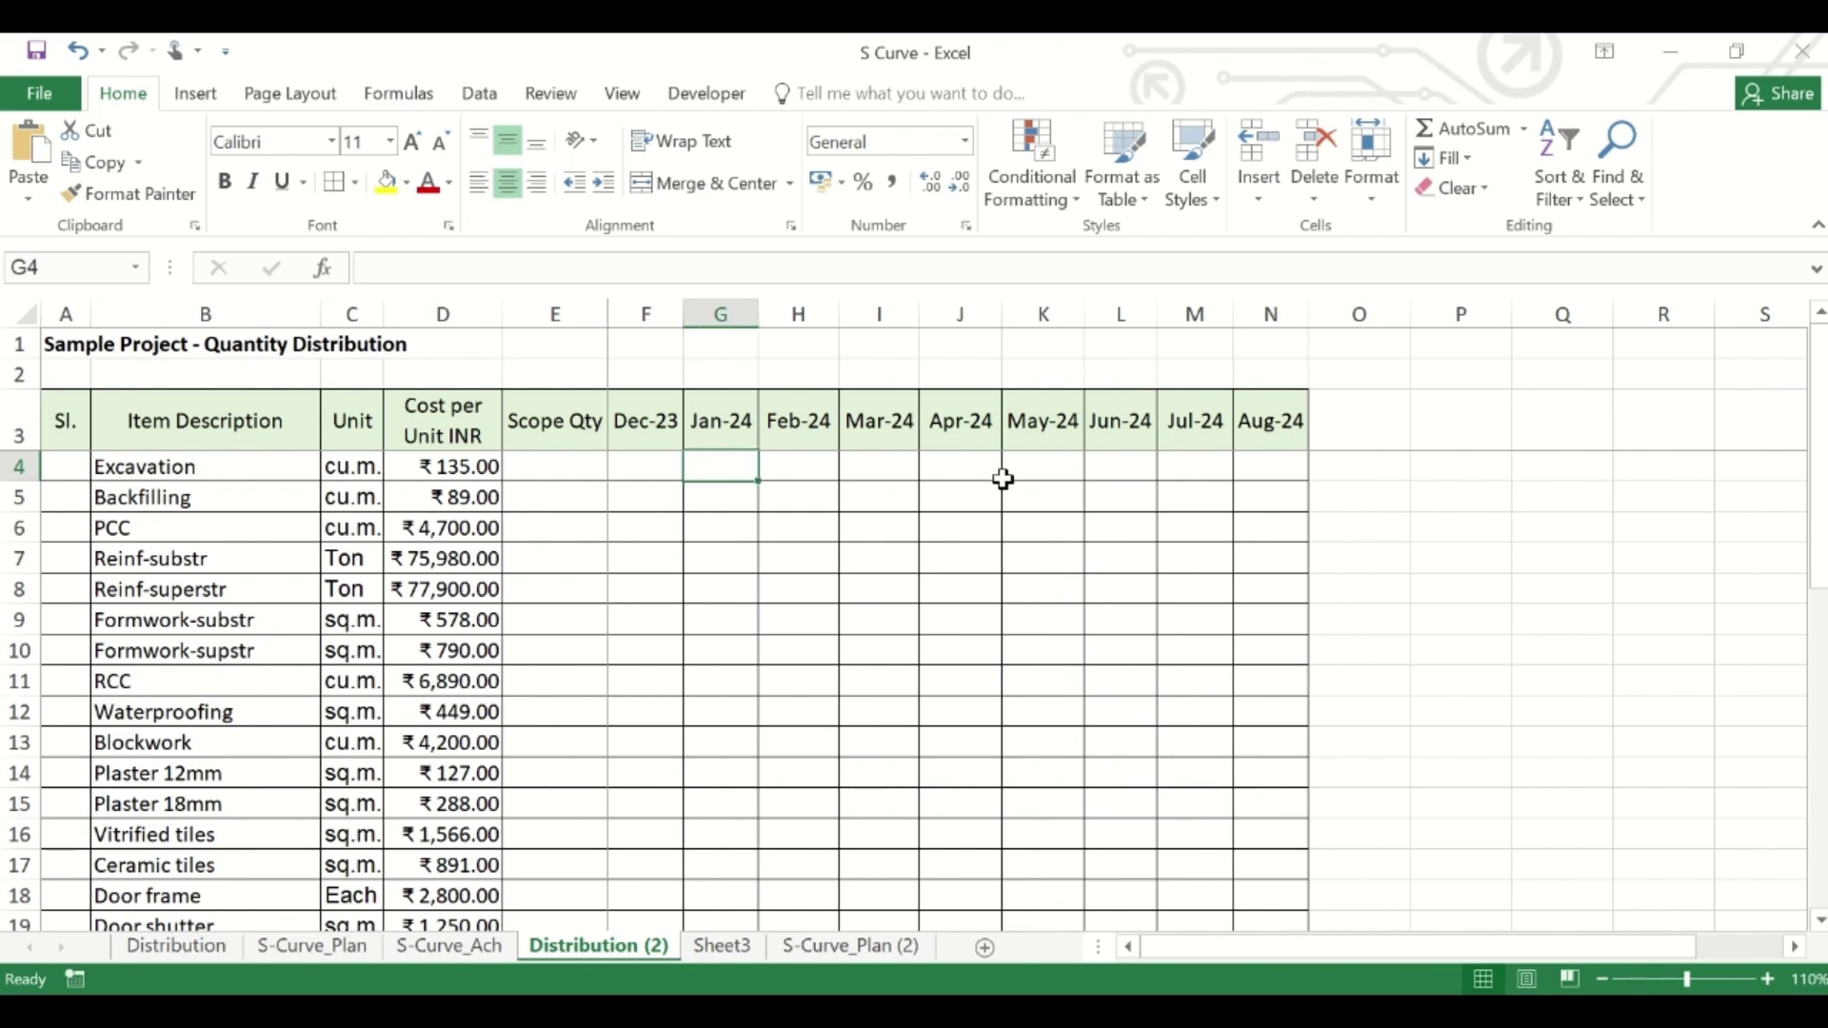
key(ctrl+v)
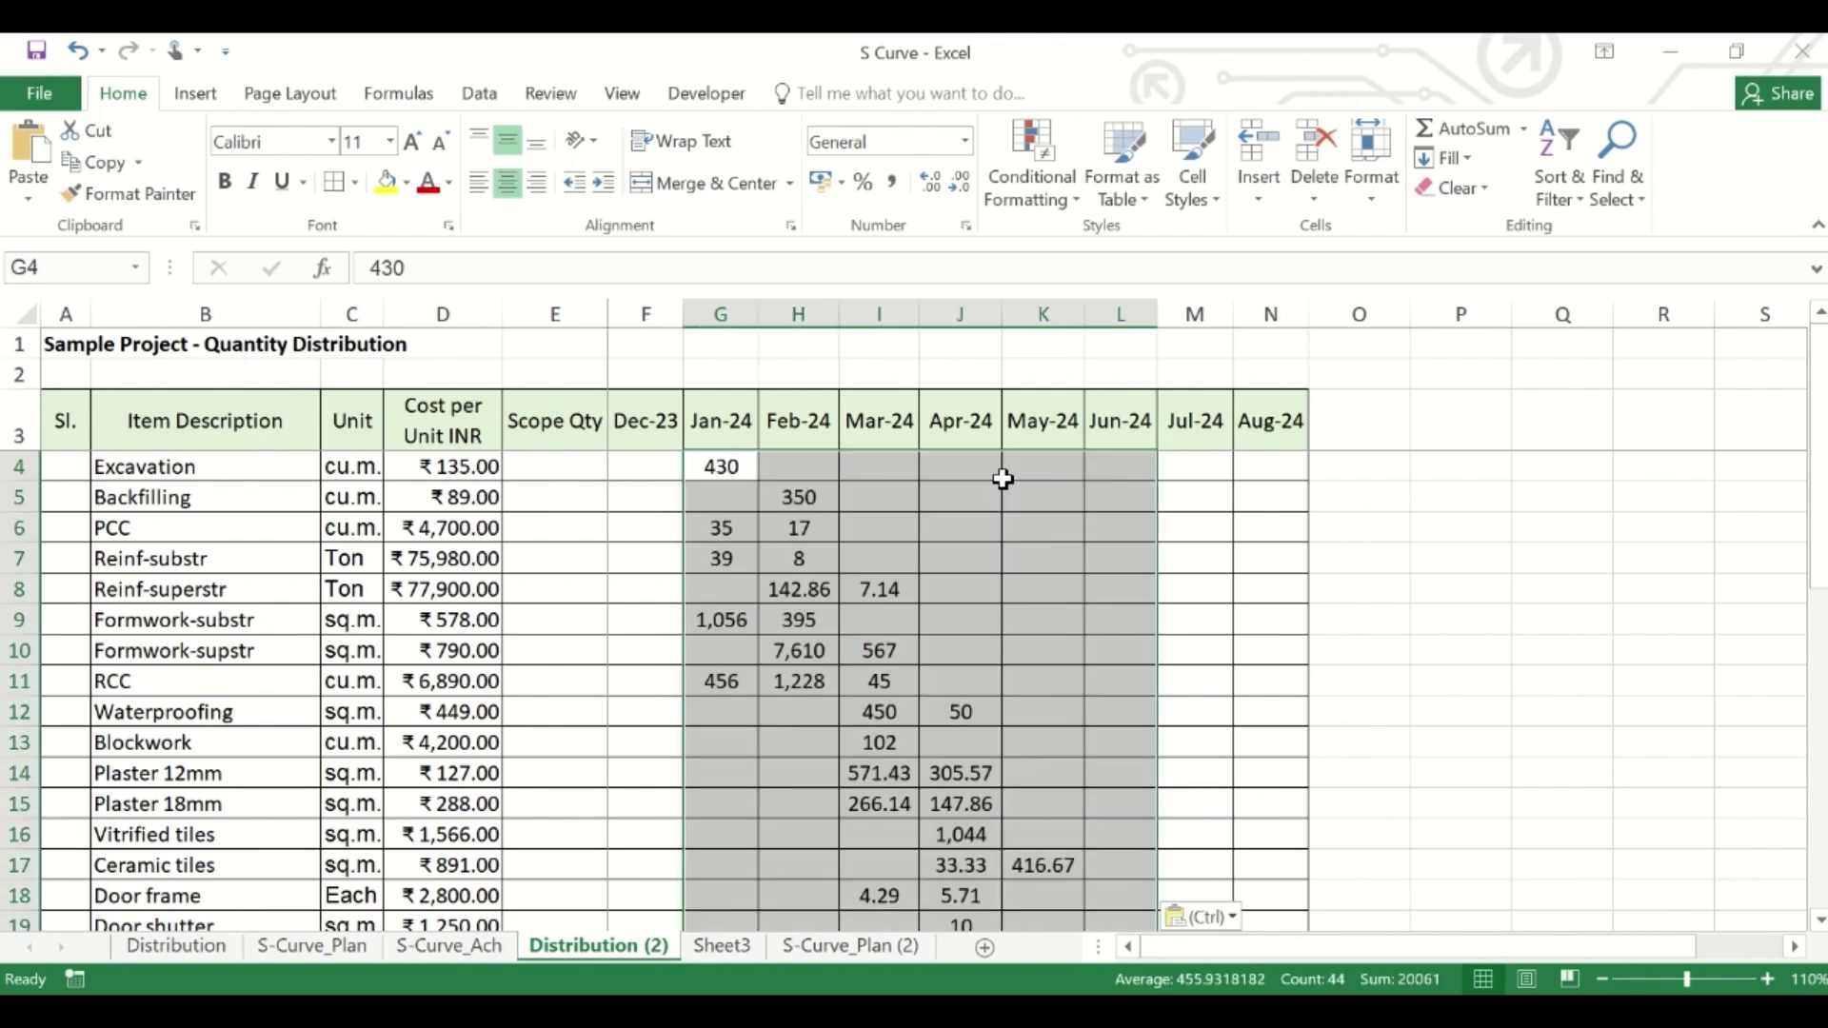
scroll(1003, 479, down, 6)
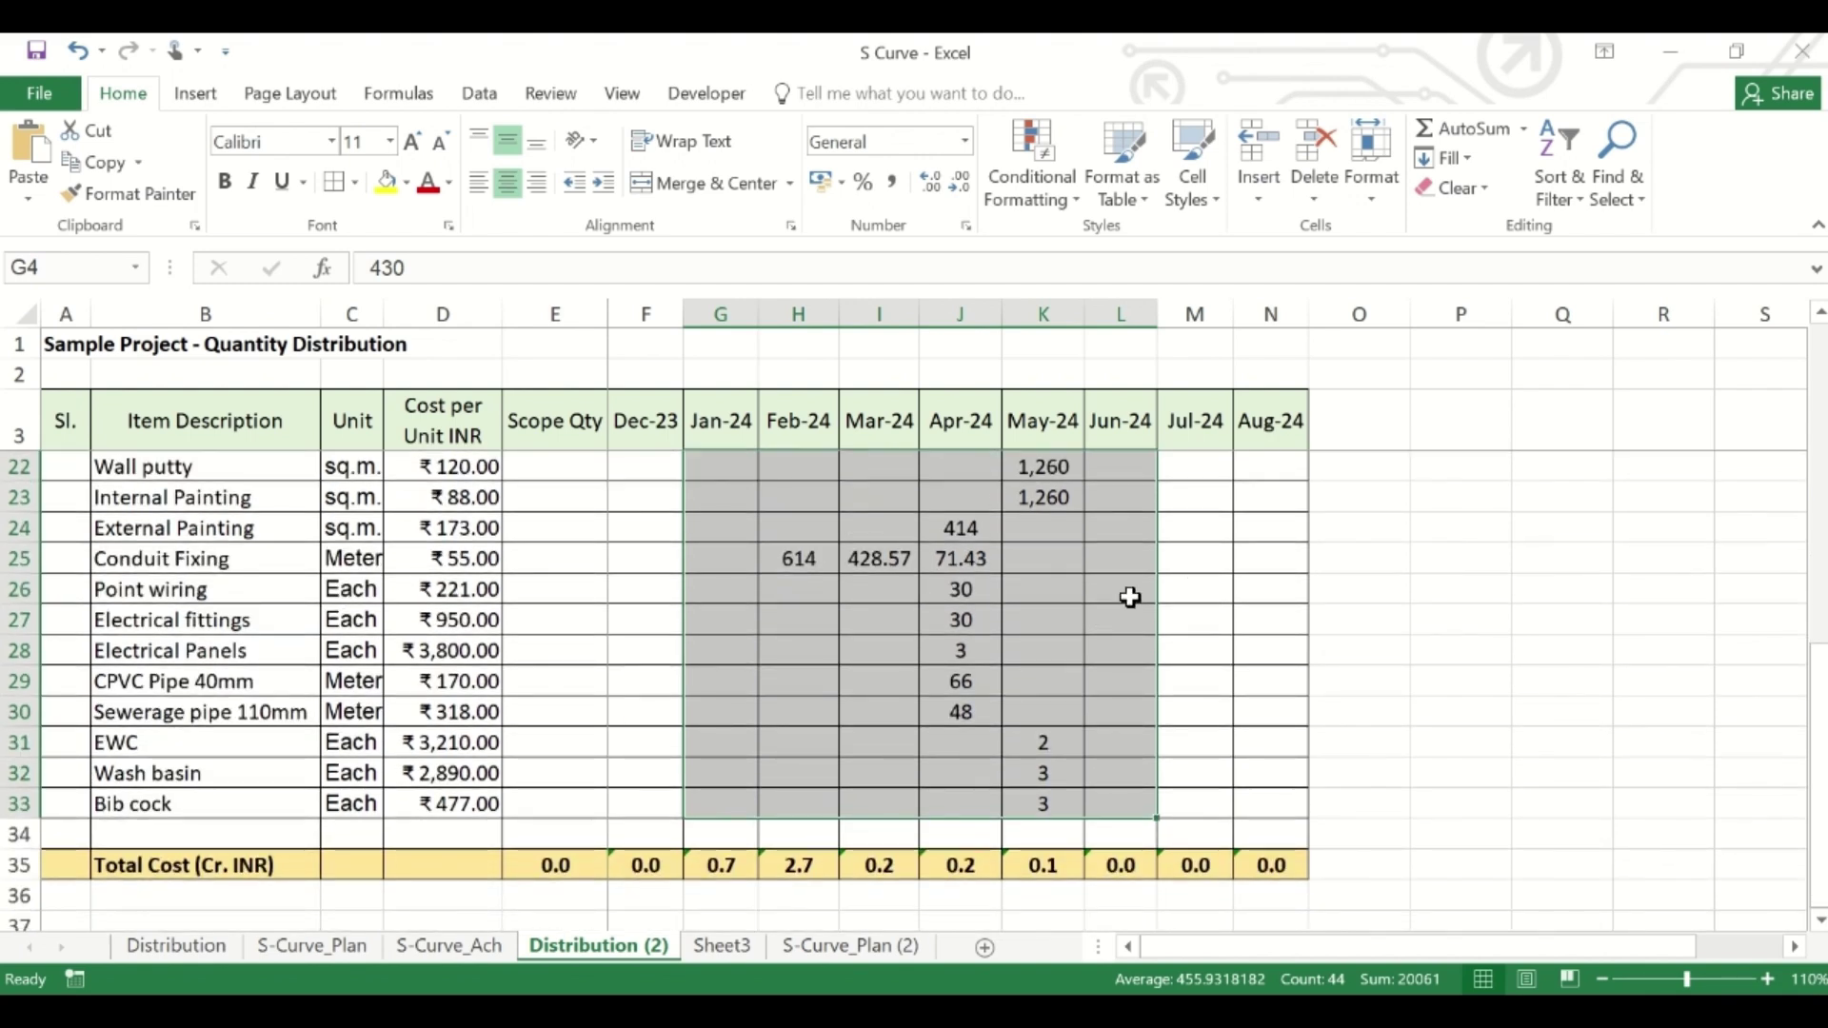
scroll(1133, 574, up, 6)
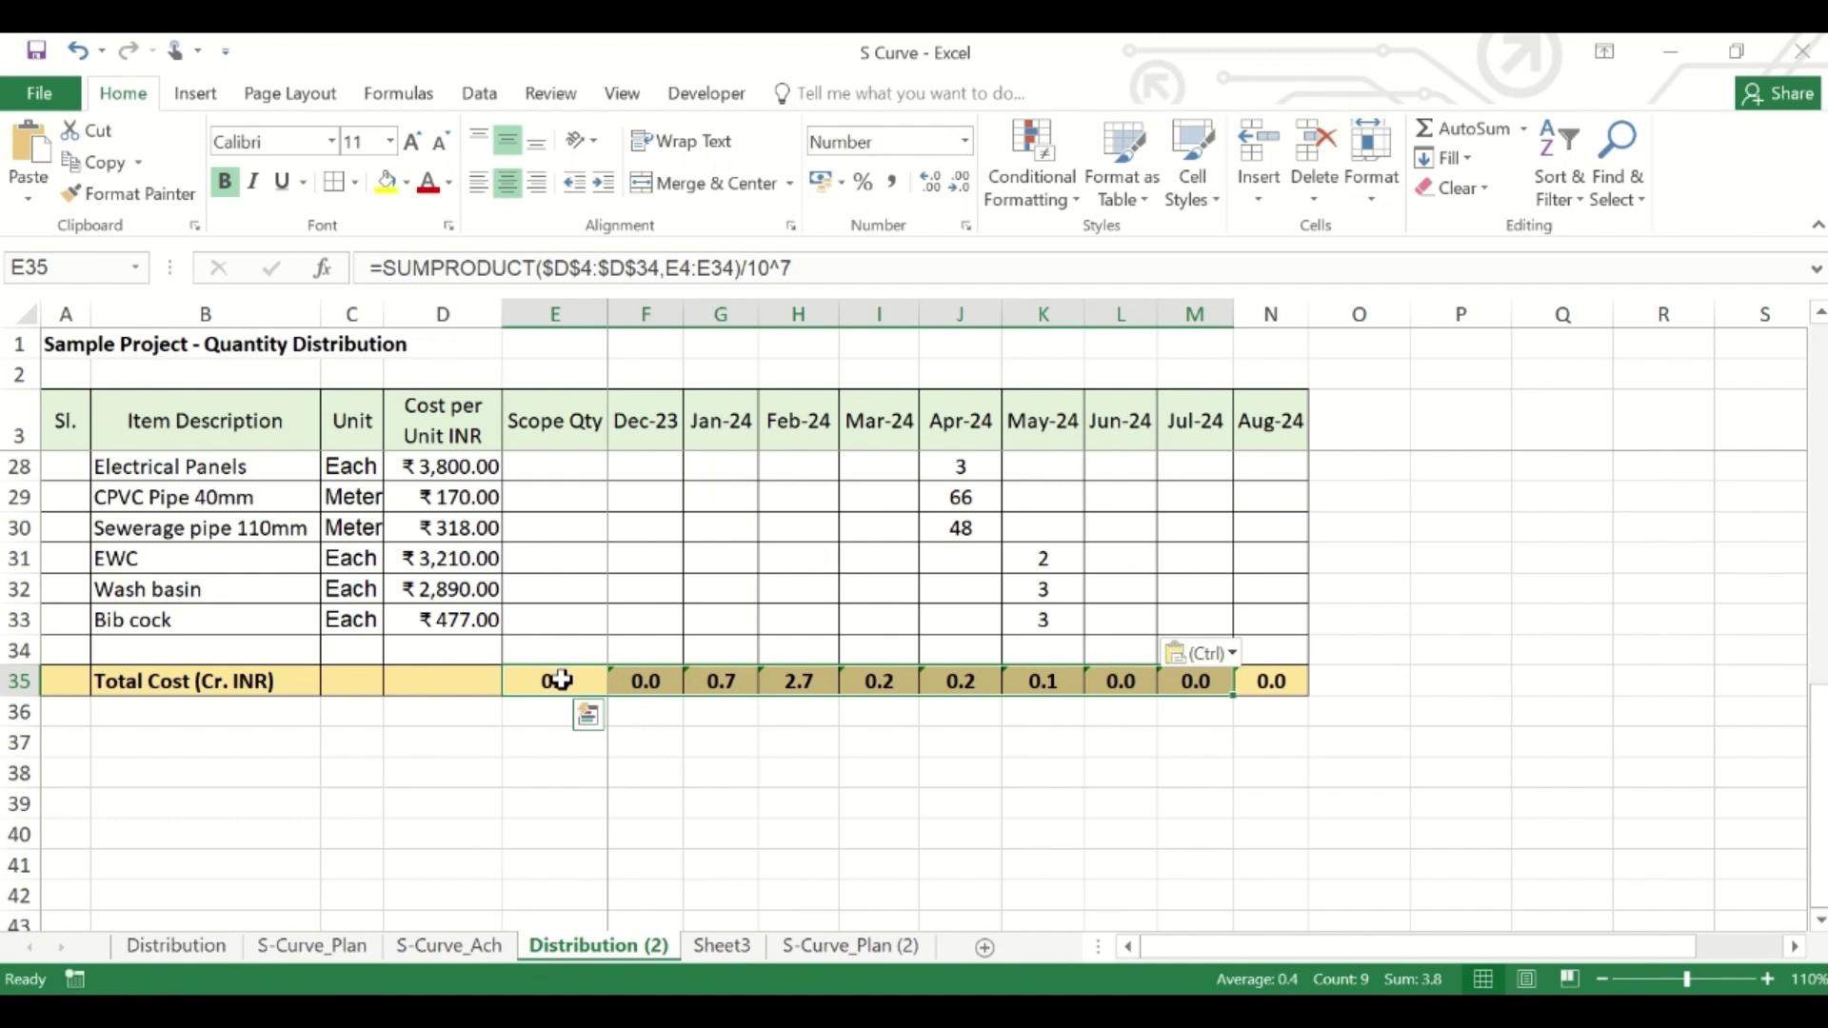
double_click(560, 679)
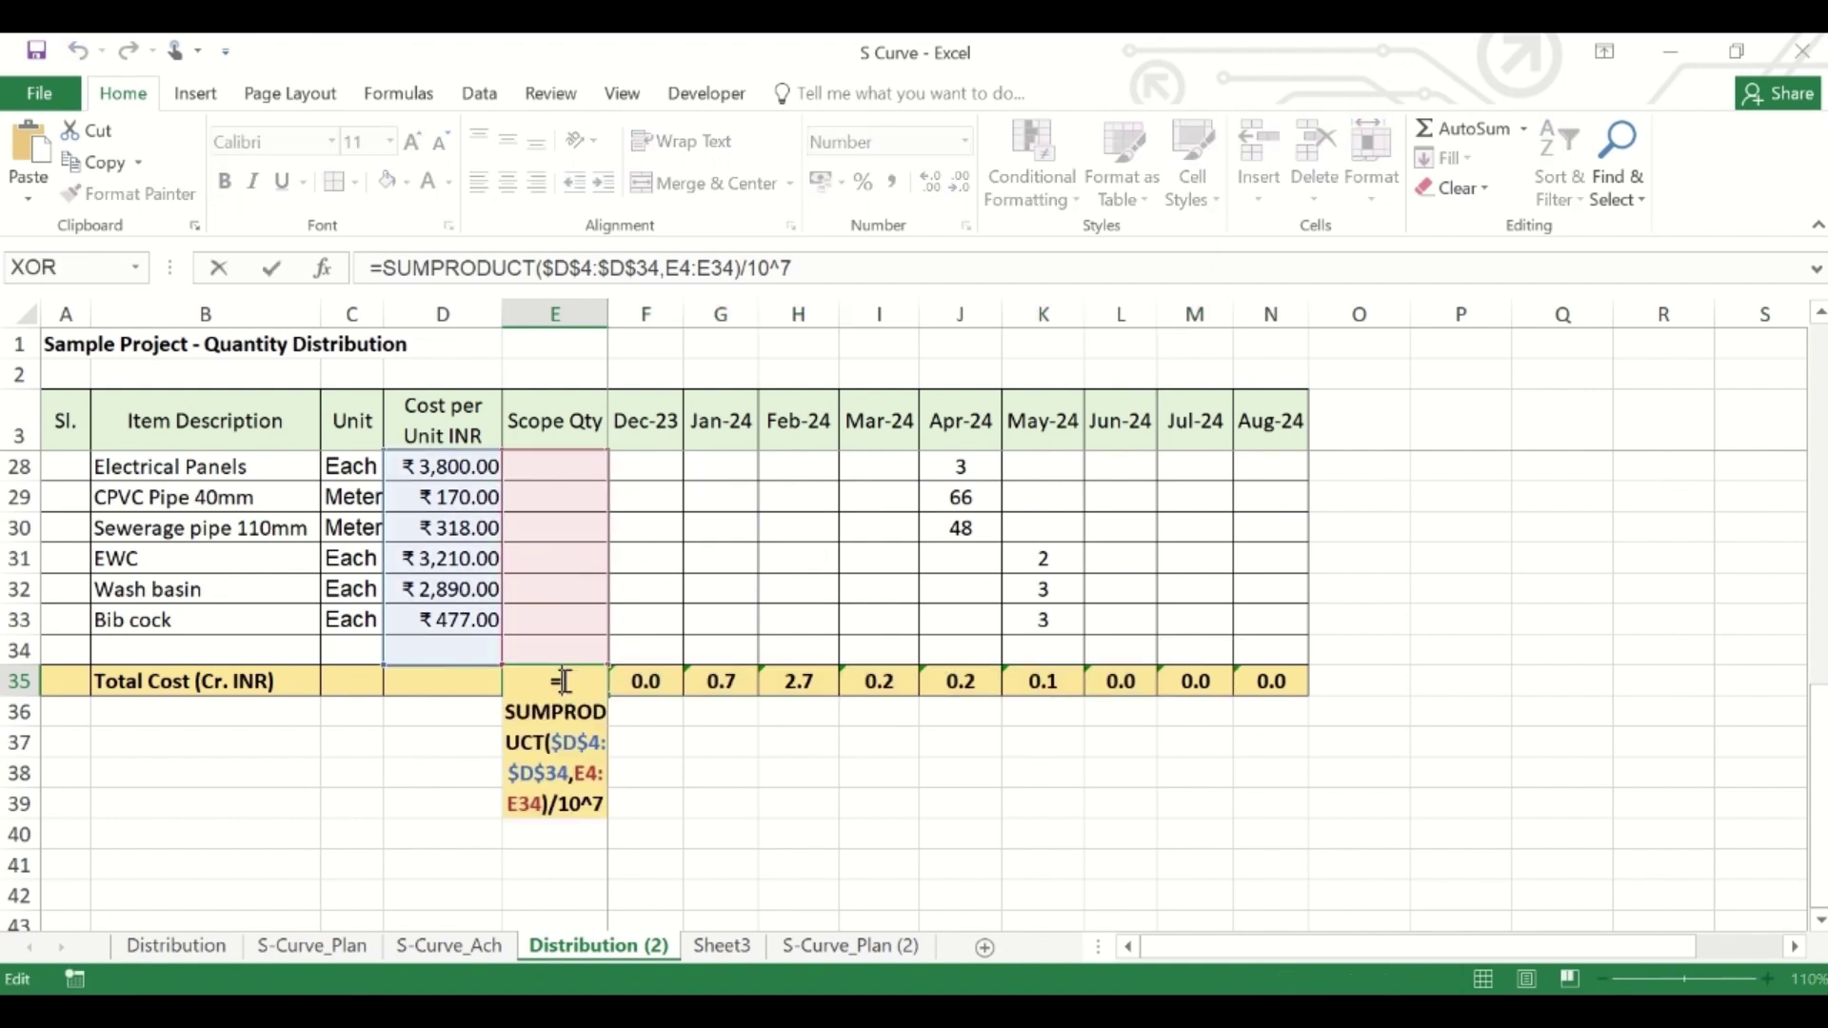
- Check the F35 formula, then AutoSum the Total Cost row in O35 showing 3.8370
double_click(650, 679)
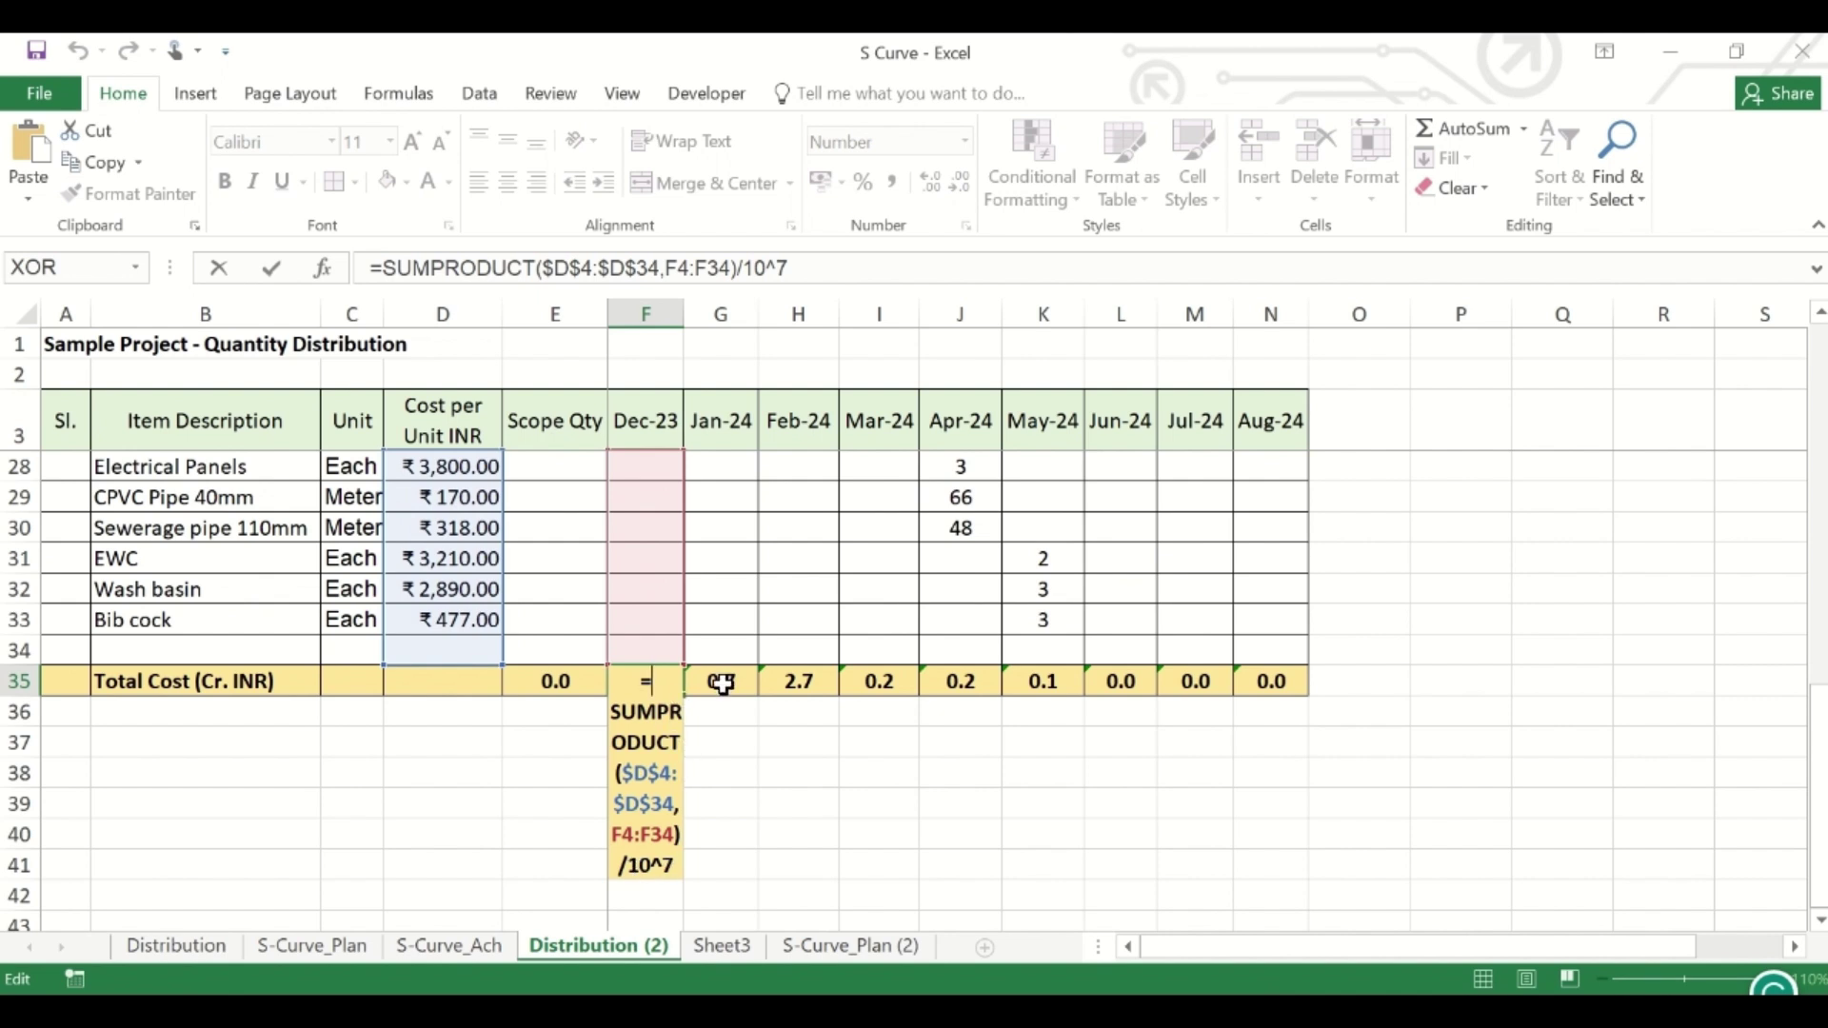
key(Tab)
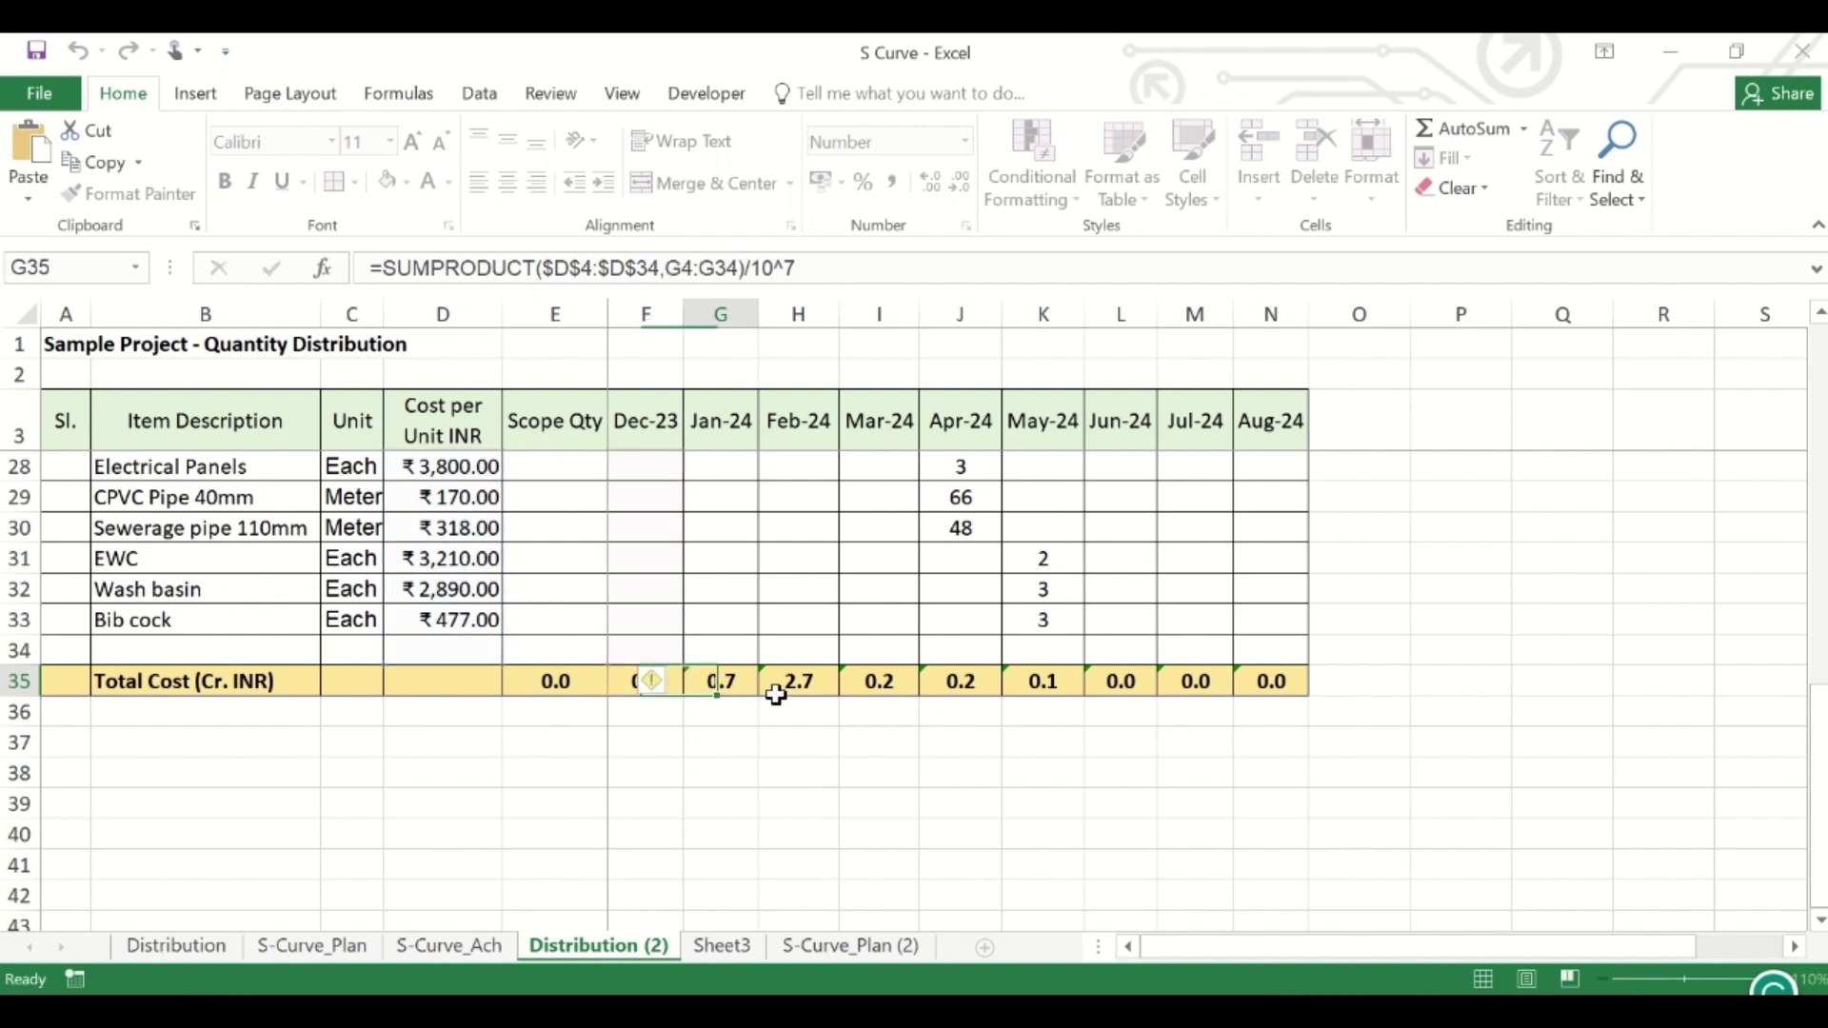
click(1360, 681)
click(1461, 136)
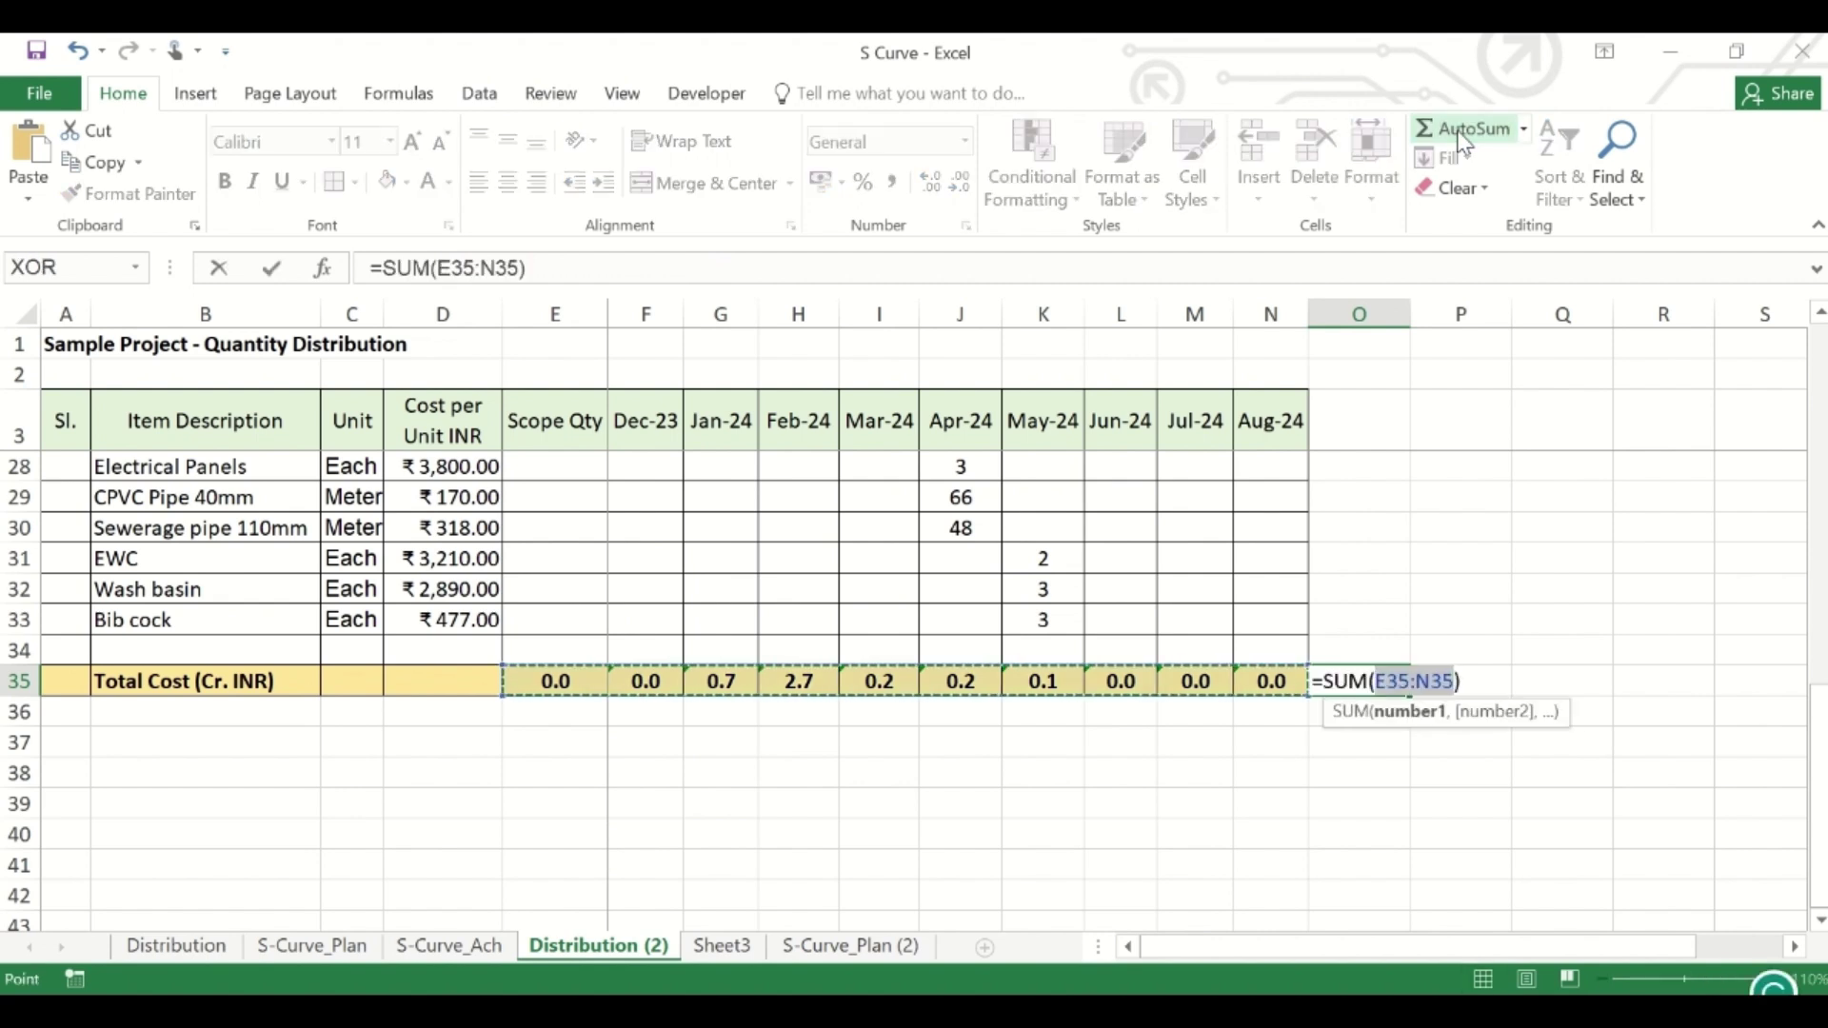
key(Return)
click(1392, 681)
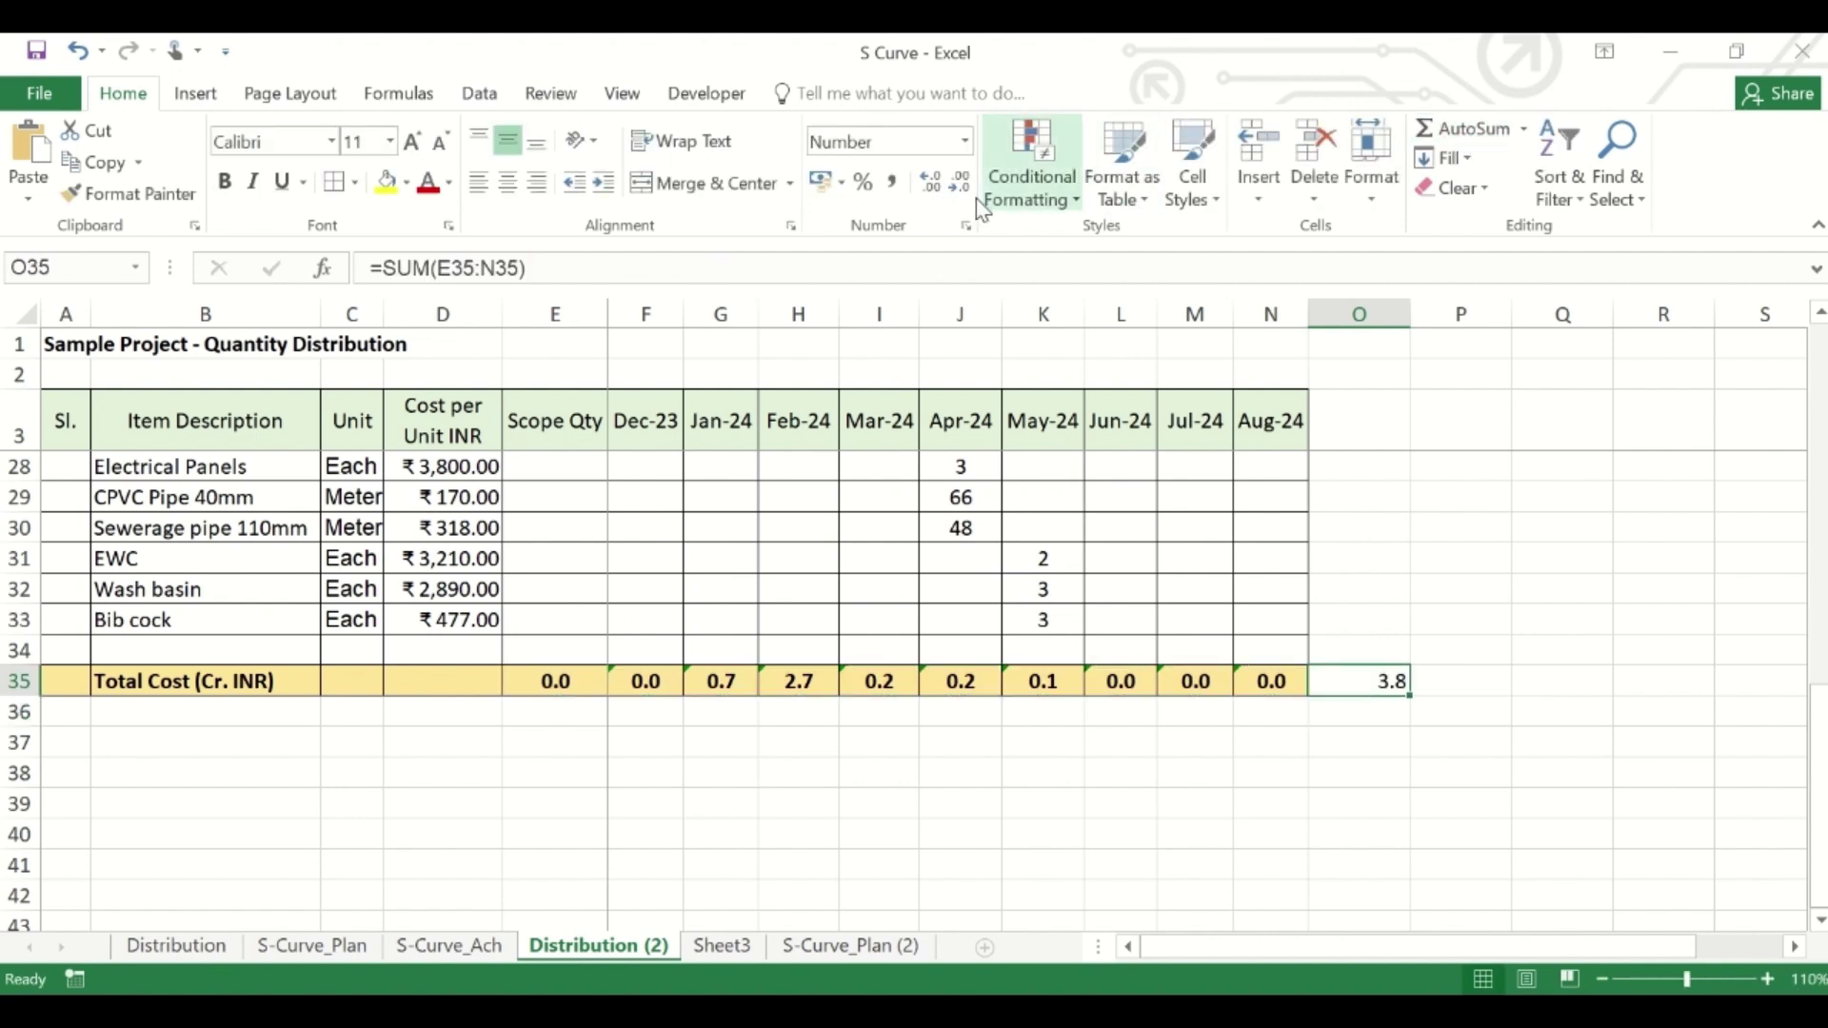
click(929, 183)
click(929, 183)
click(930, 183)
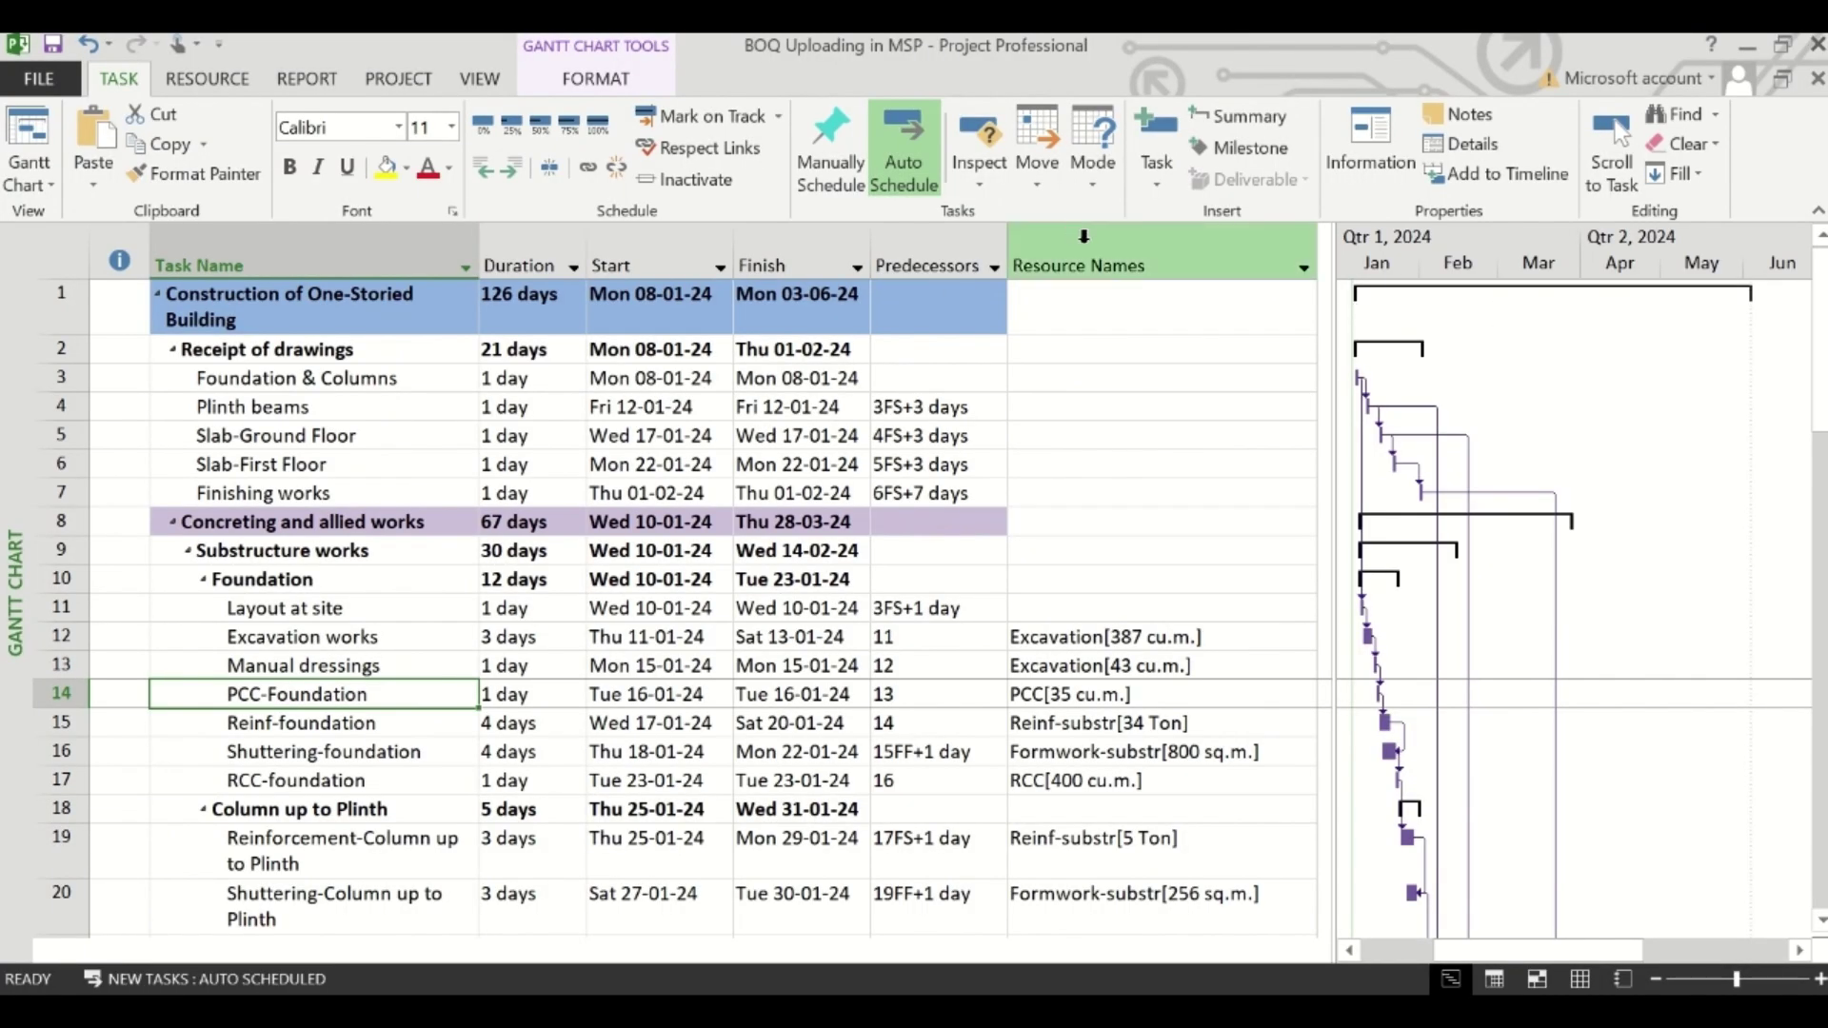
- Insert a Cost column before Resource Names in the Gantt table, showing ₹38,369,518.00
click(1083, 249)
right_click(1086, 249)
click(1193, 457)
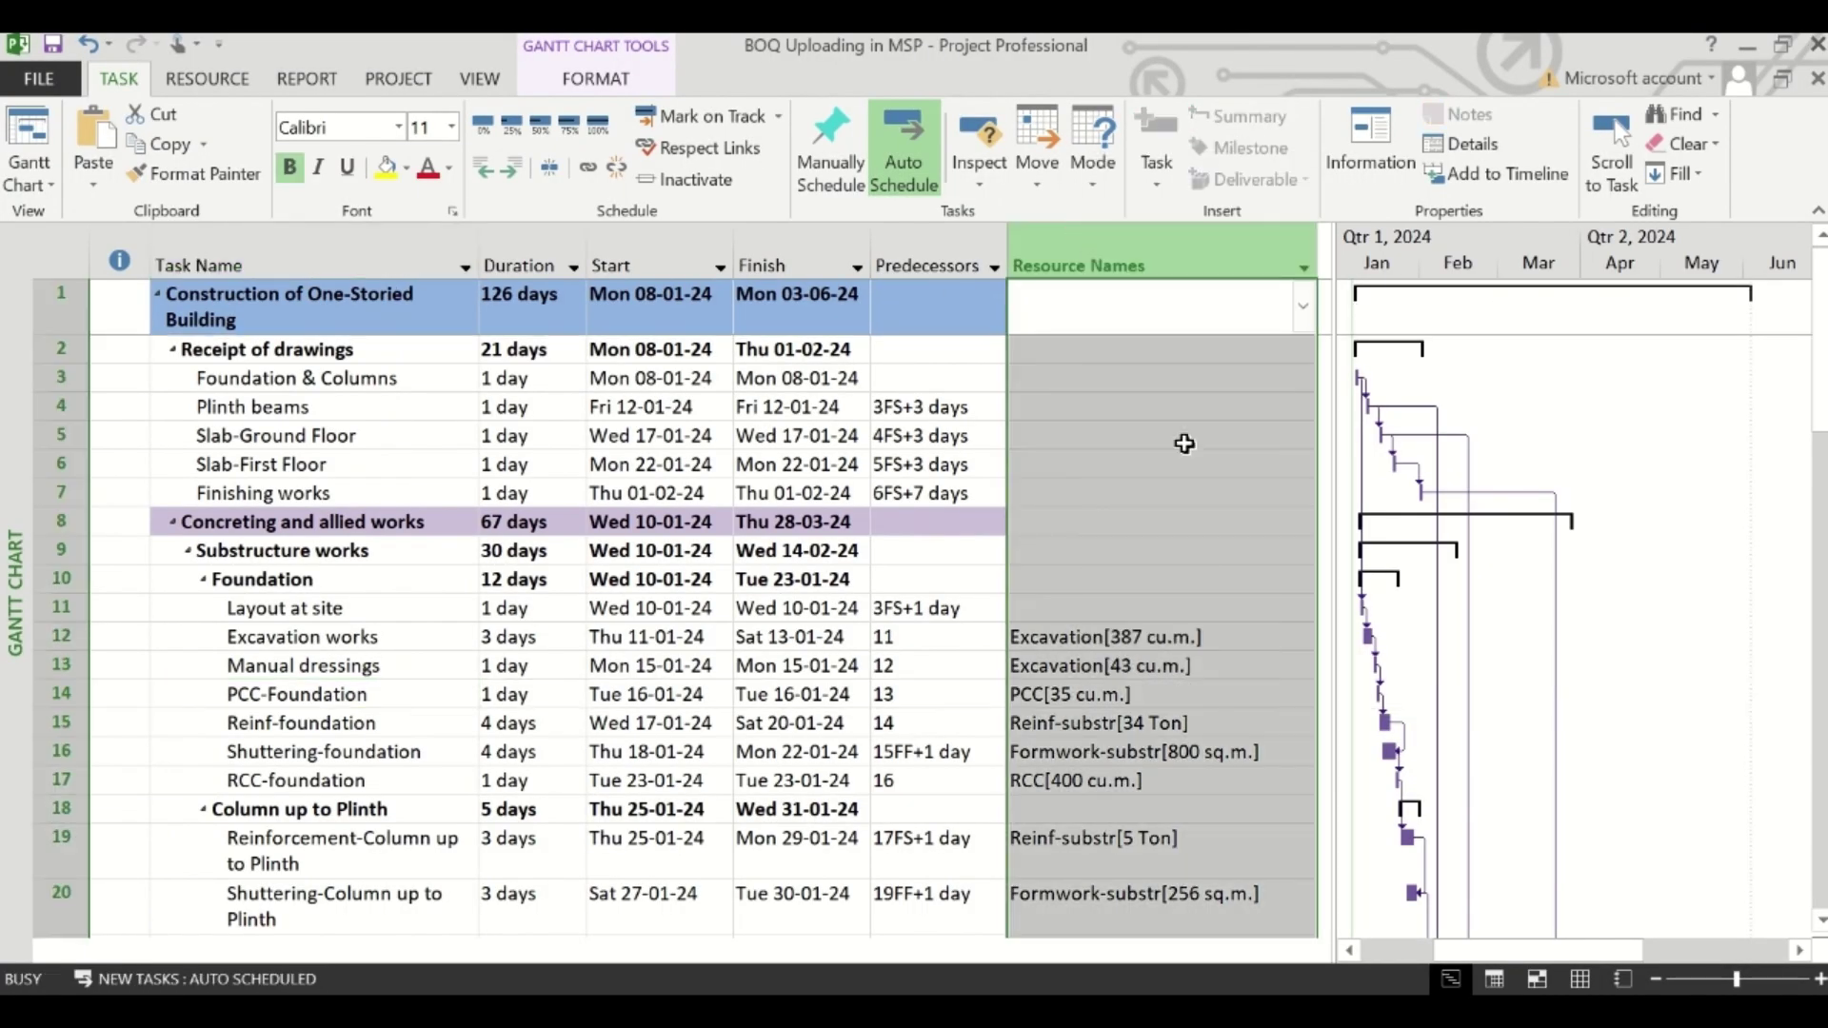
click(1033, 375)
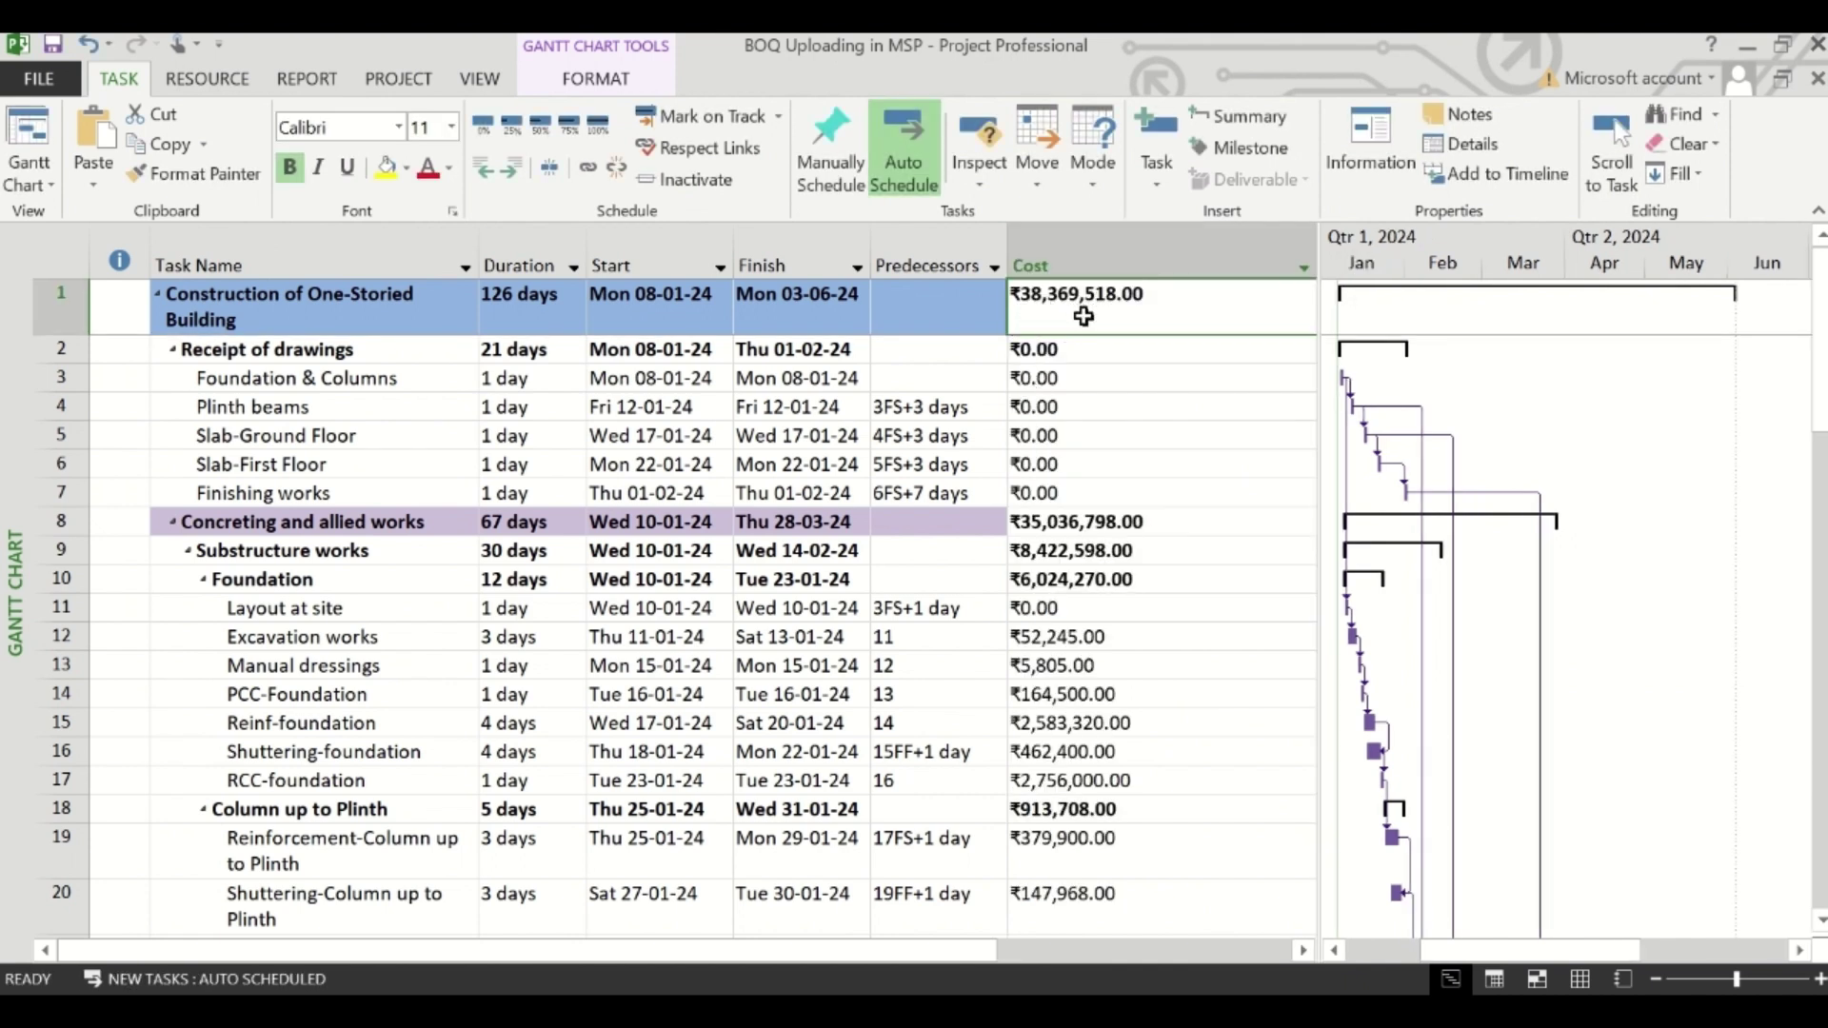
key(alt+Tab)
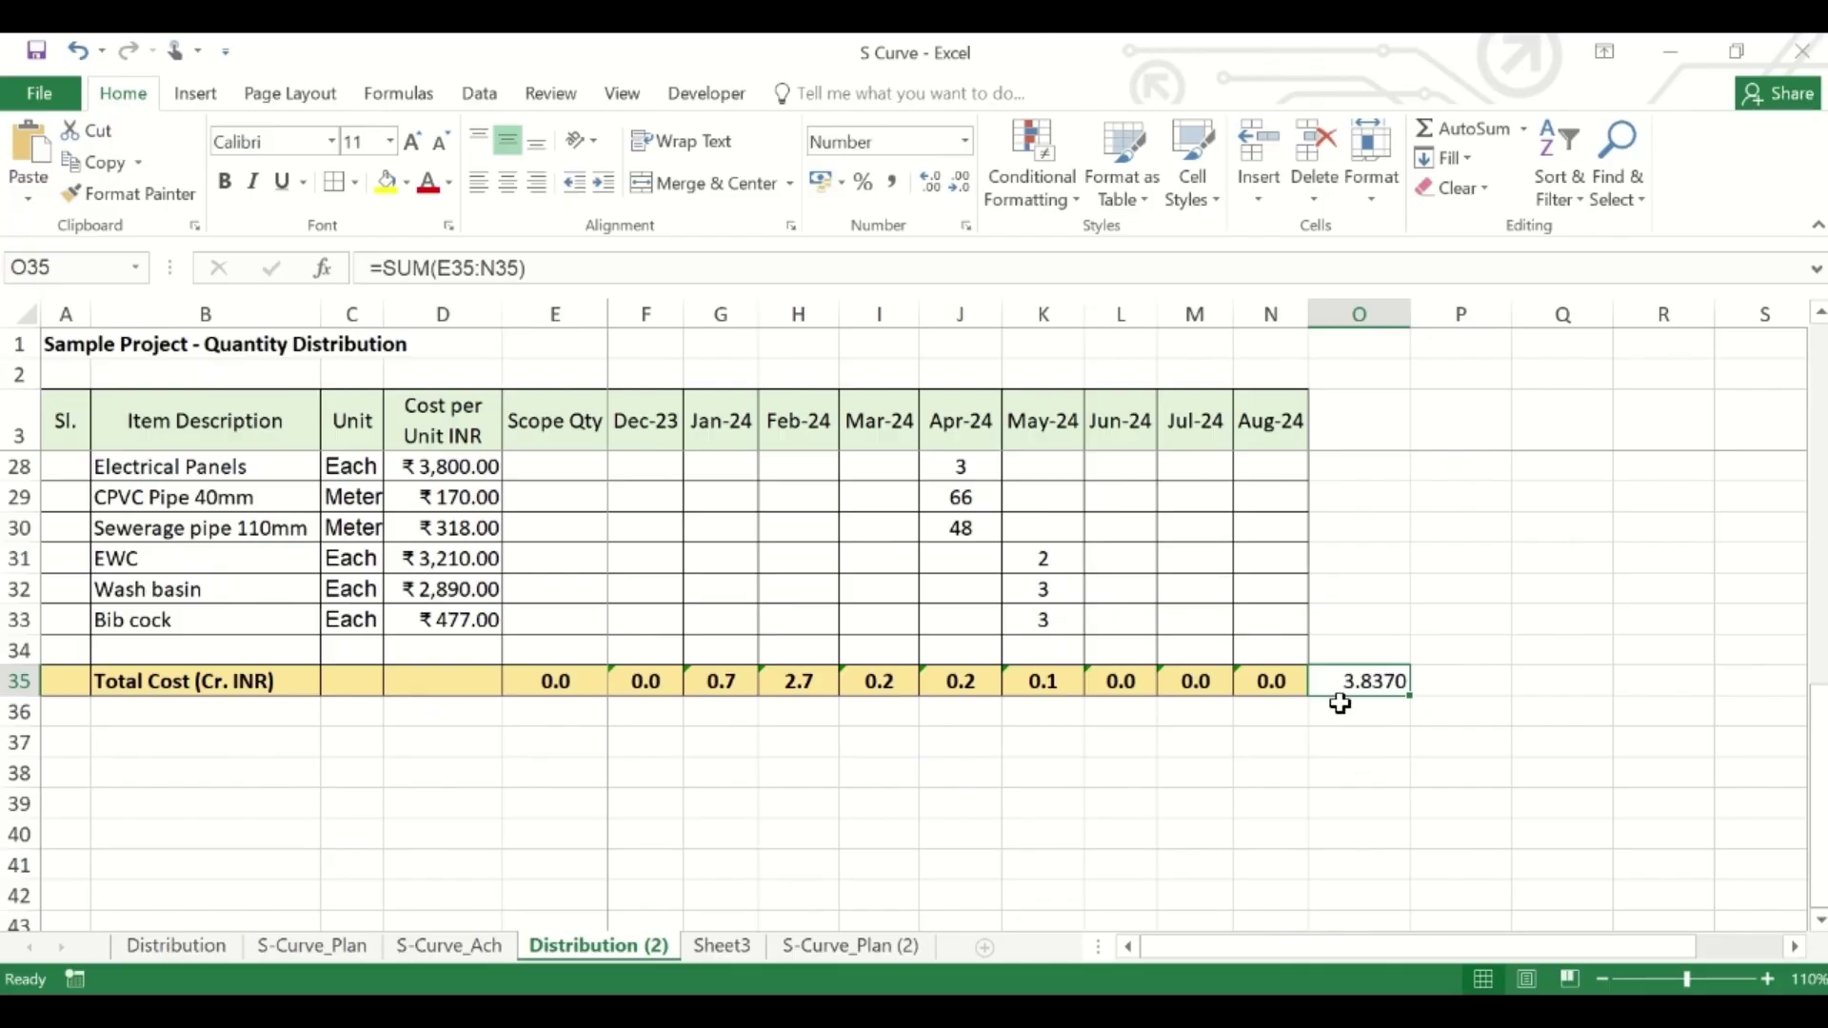
- Enter =SUM(F4:N4) in E4 and fill it down the Scope Qty column
scroll(1000, 682, up, 2)
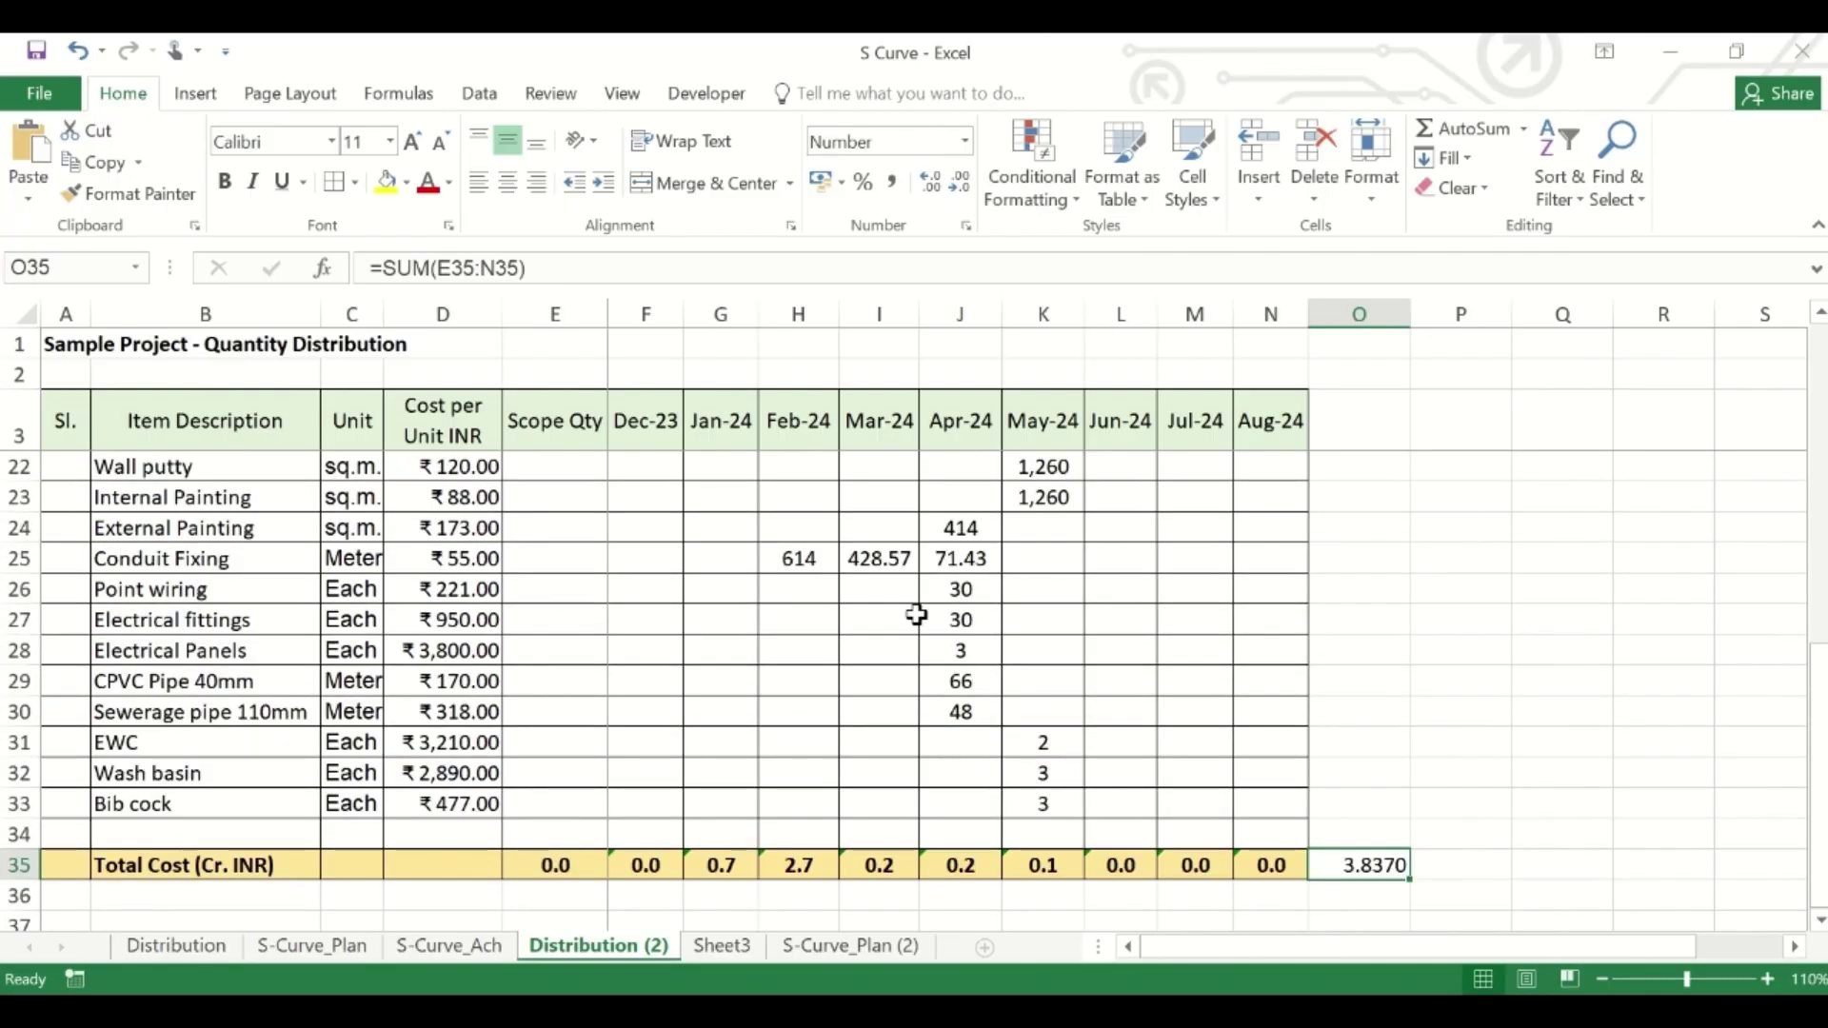
scroll(916, 615, up, 6)
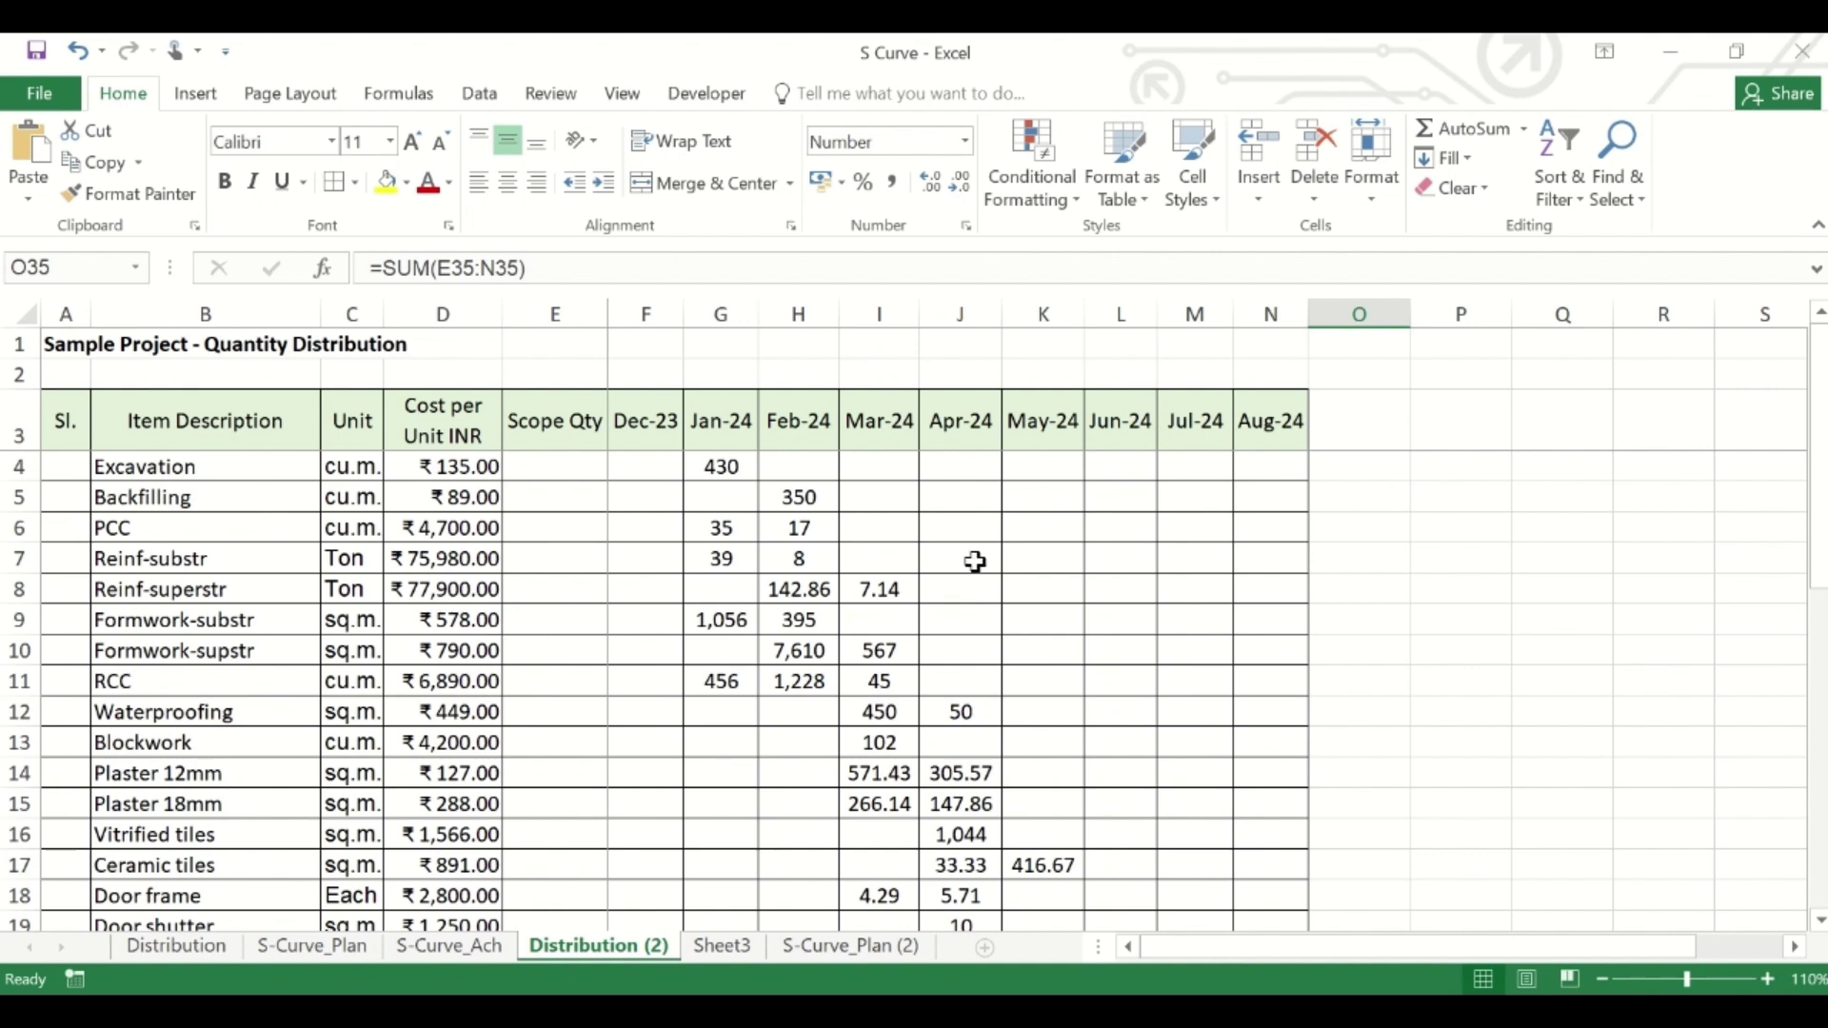
key(ctrl+Home)
text(=su)
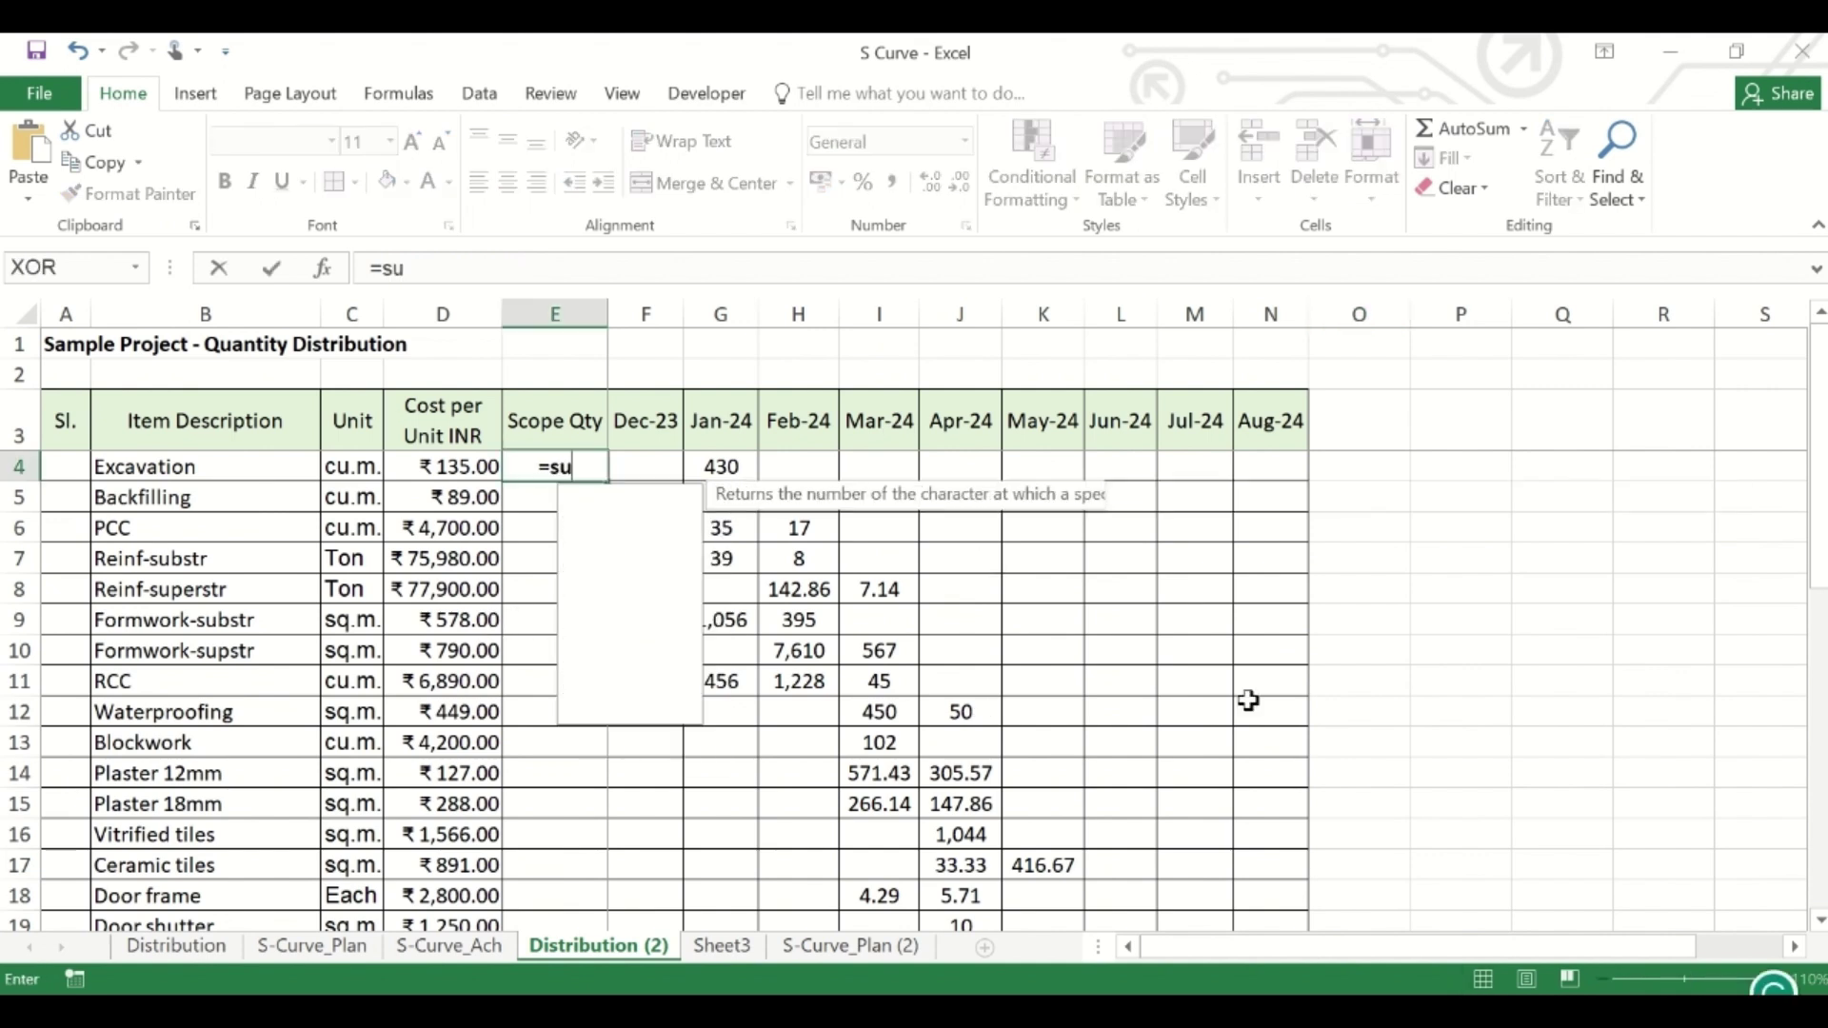
text(m()
drag(646, 467, 1245, 461)
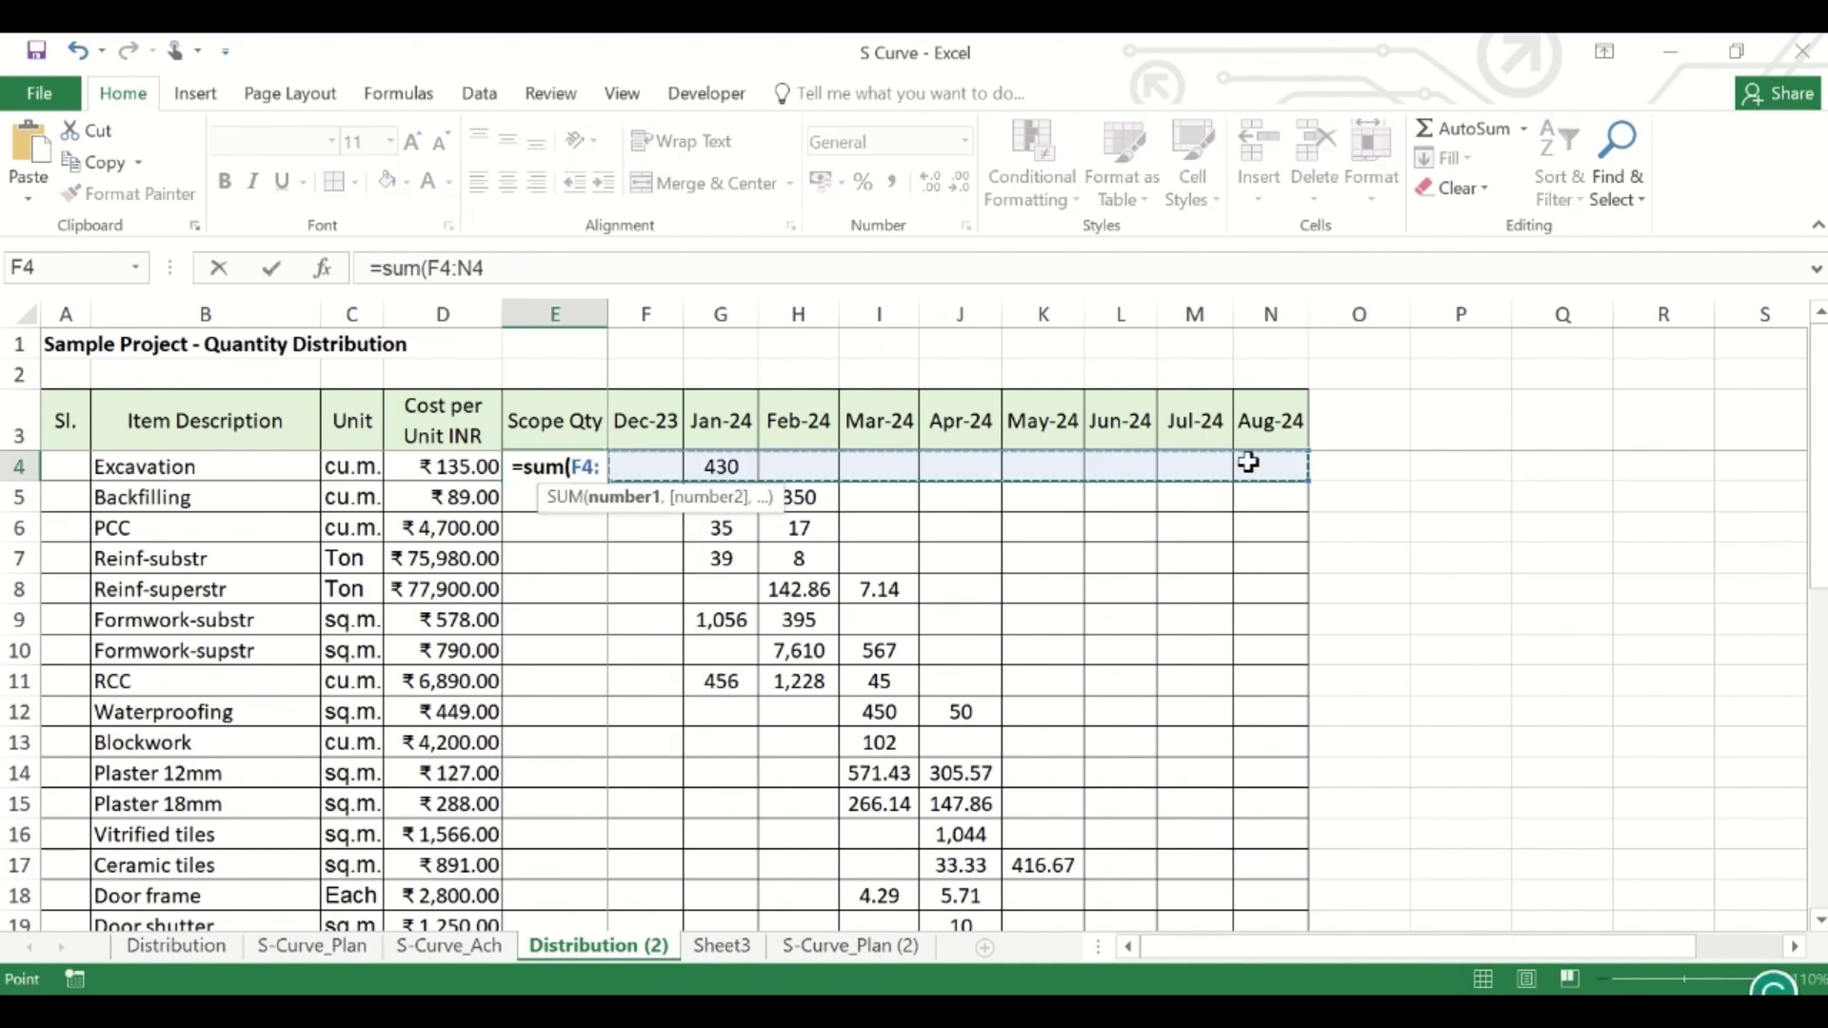
key(Return)
click(555, 467)
double_click(607, 481)
- Go to the S-Curve_Plan (2) sheet
scroll(602, 619, down, 7)
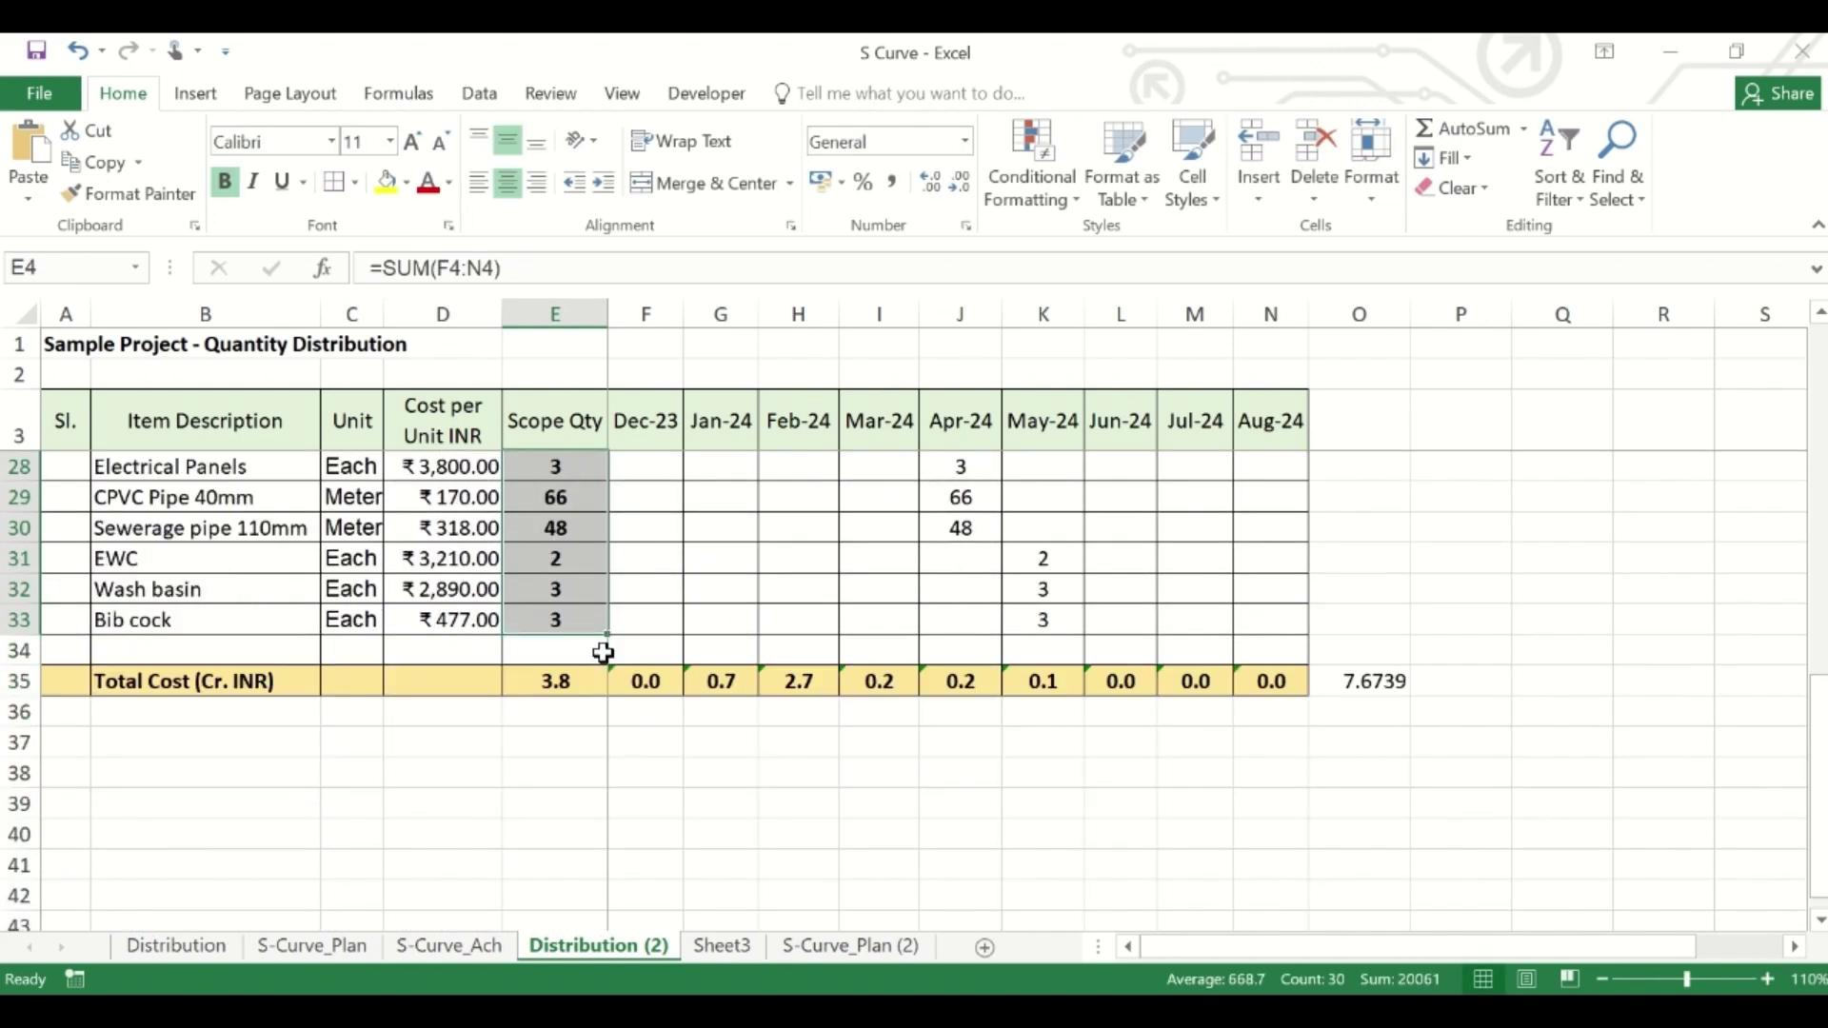
scroll(996, 673, up, 1)
click(1042, 774)
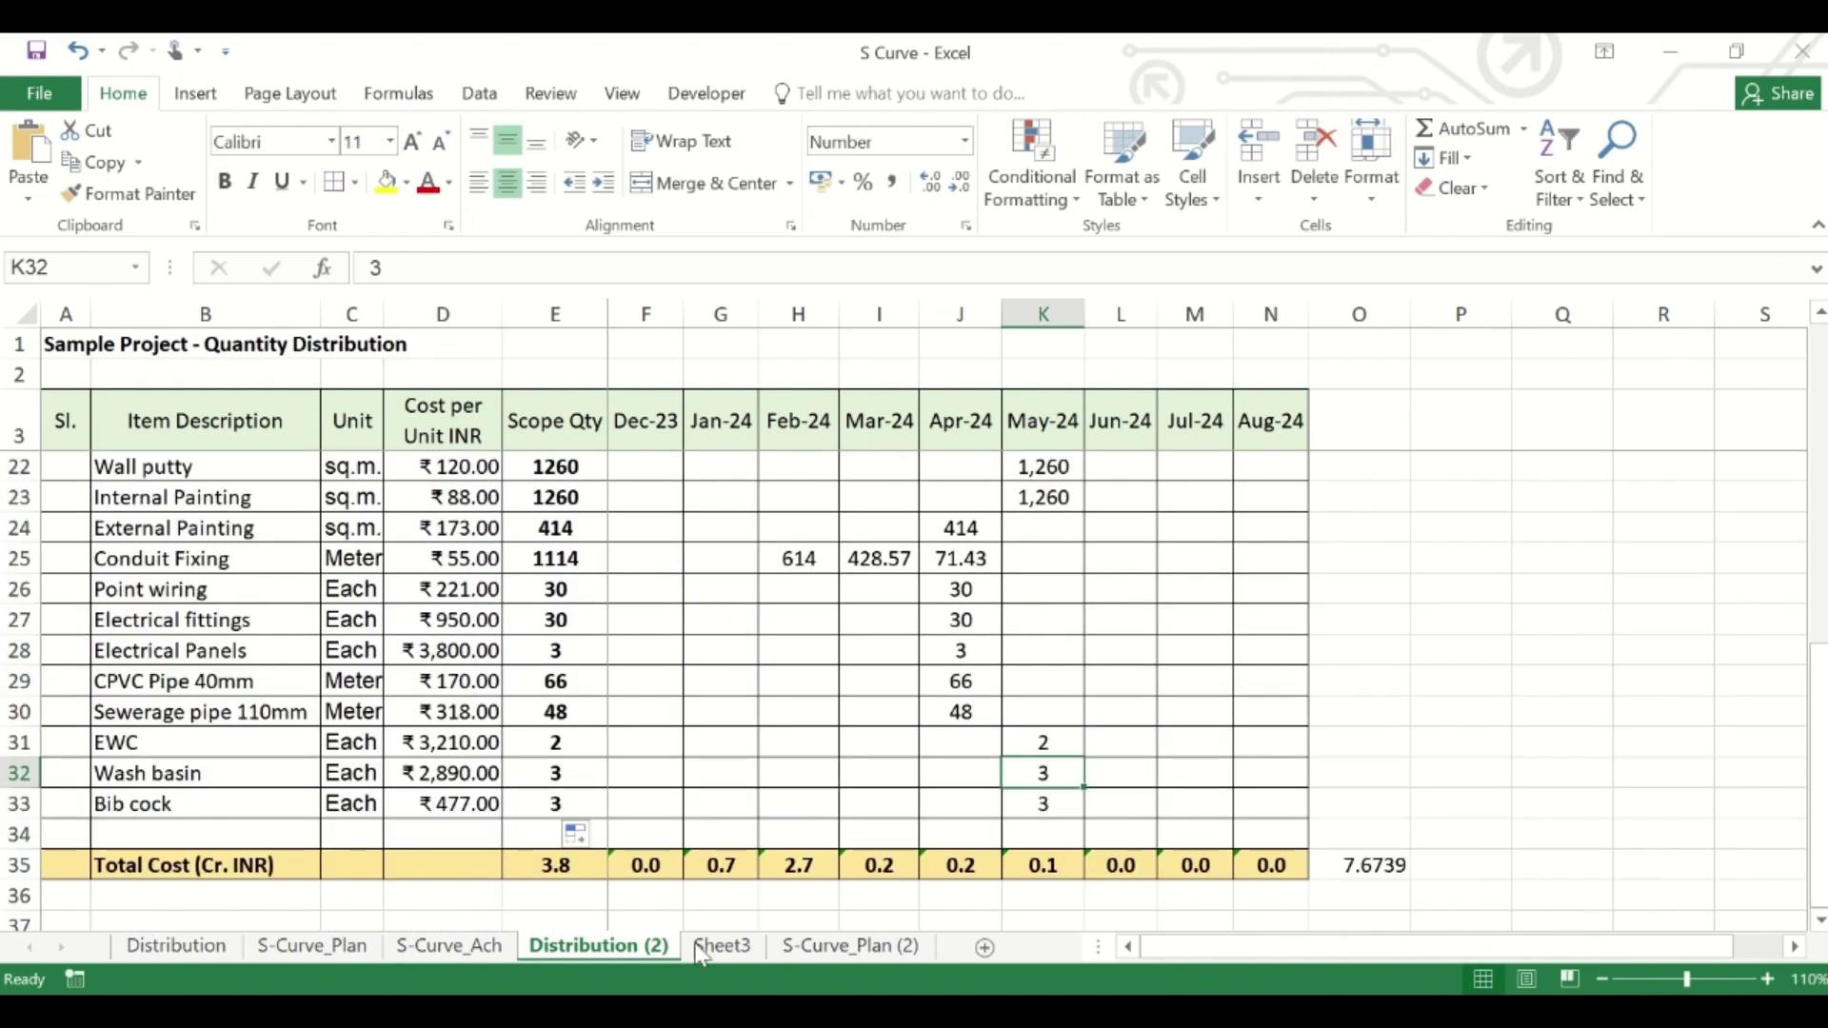
click(781, 943)
- Link Jan-24 Planned Revenue in B4 to Distribution (2)'s Total Cost cell G35
click(210, 507)
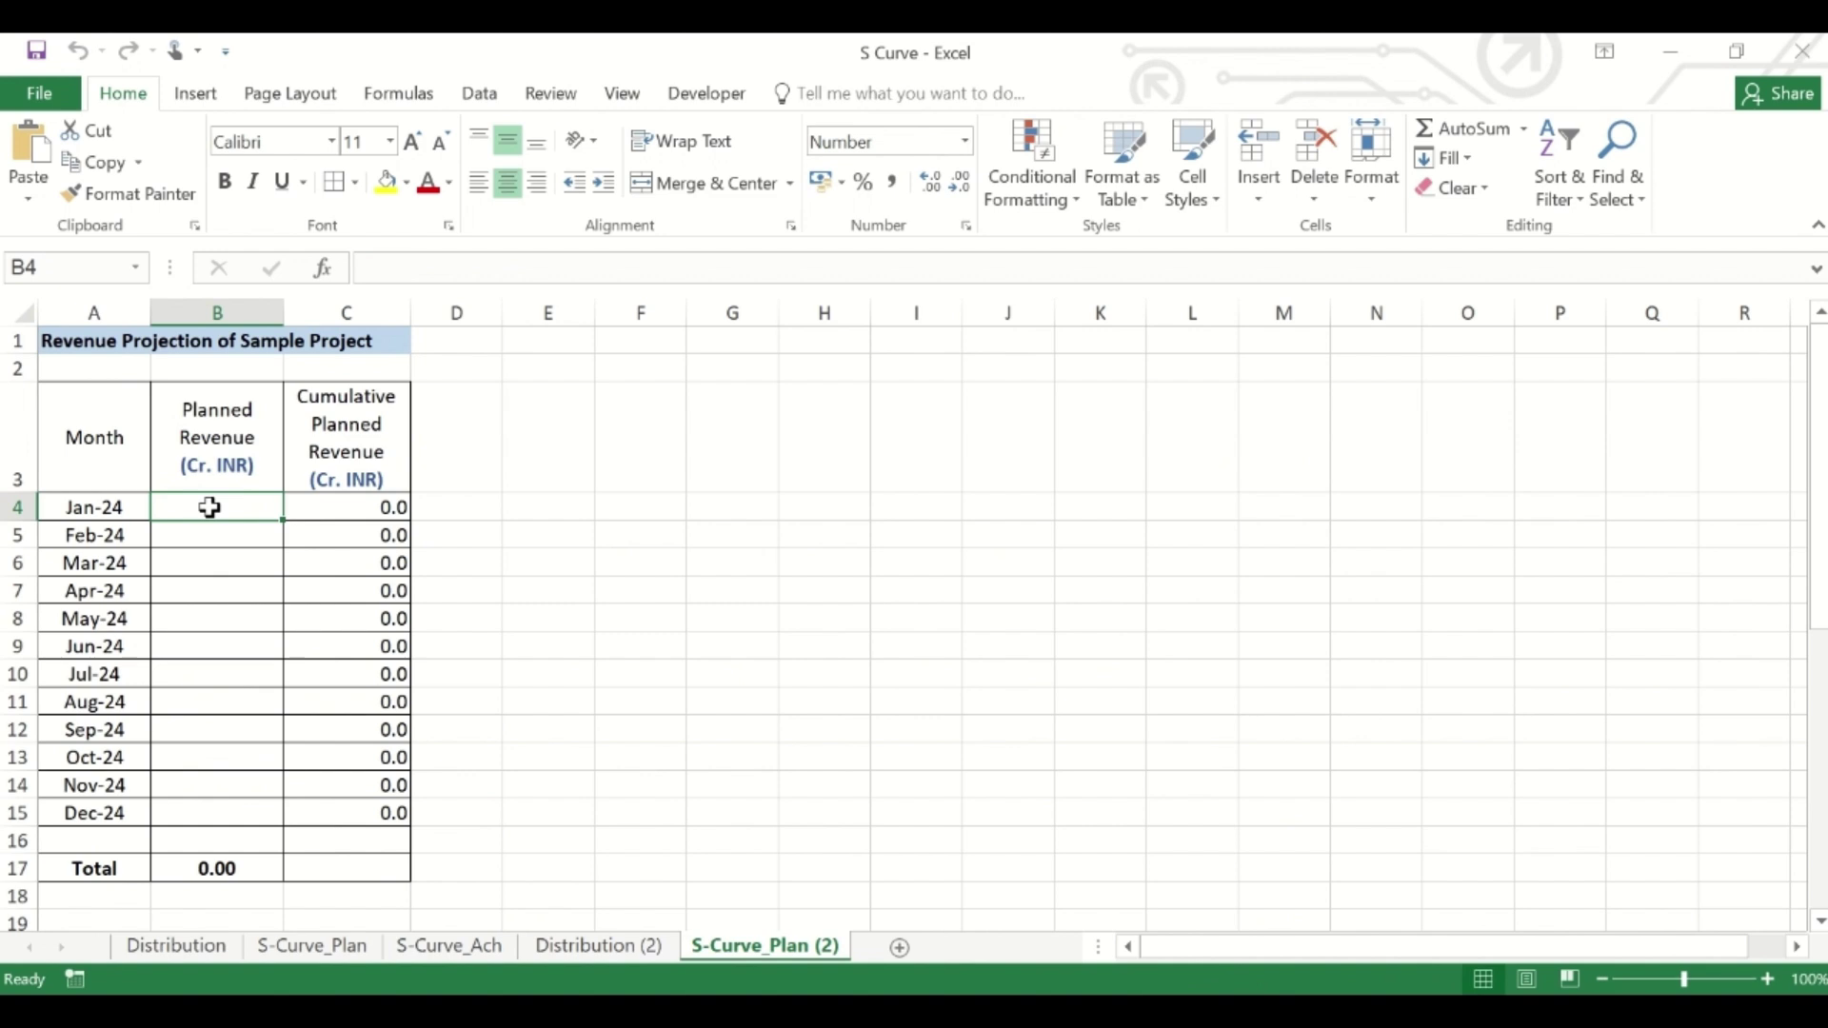
text(=)
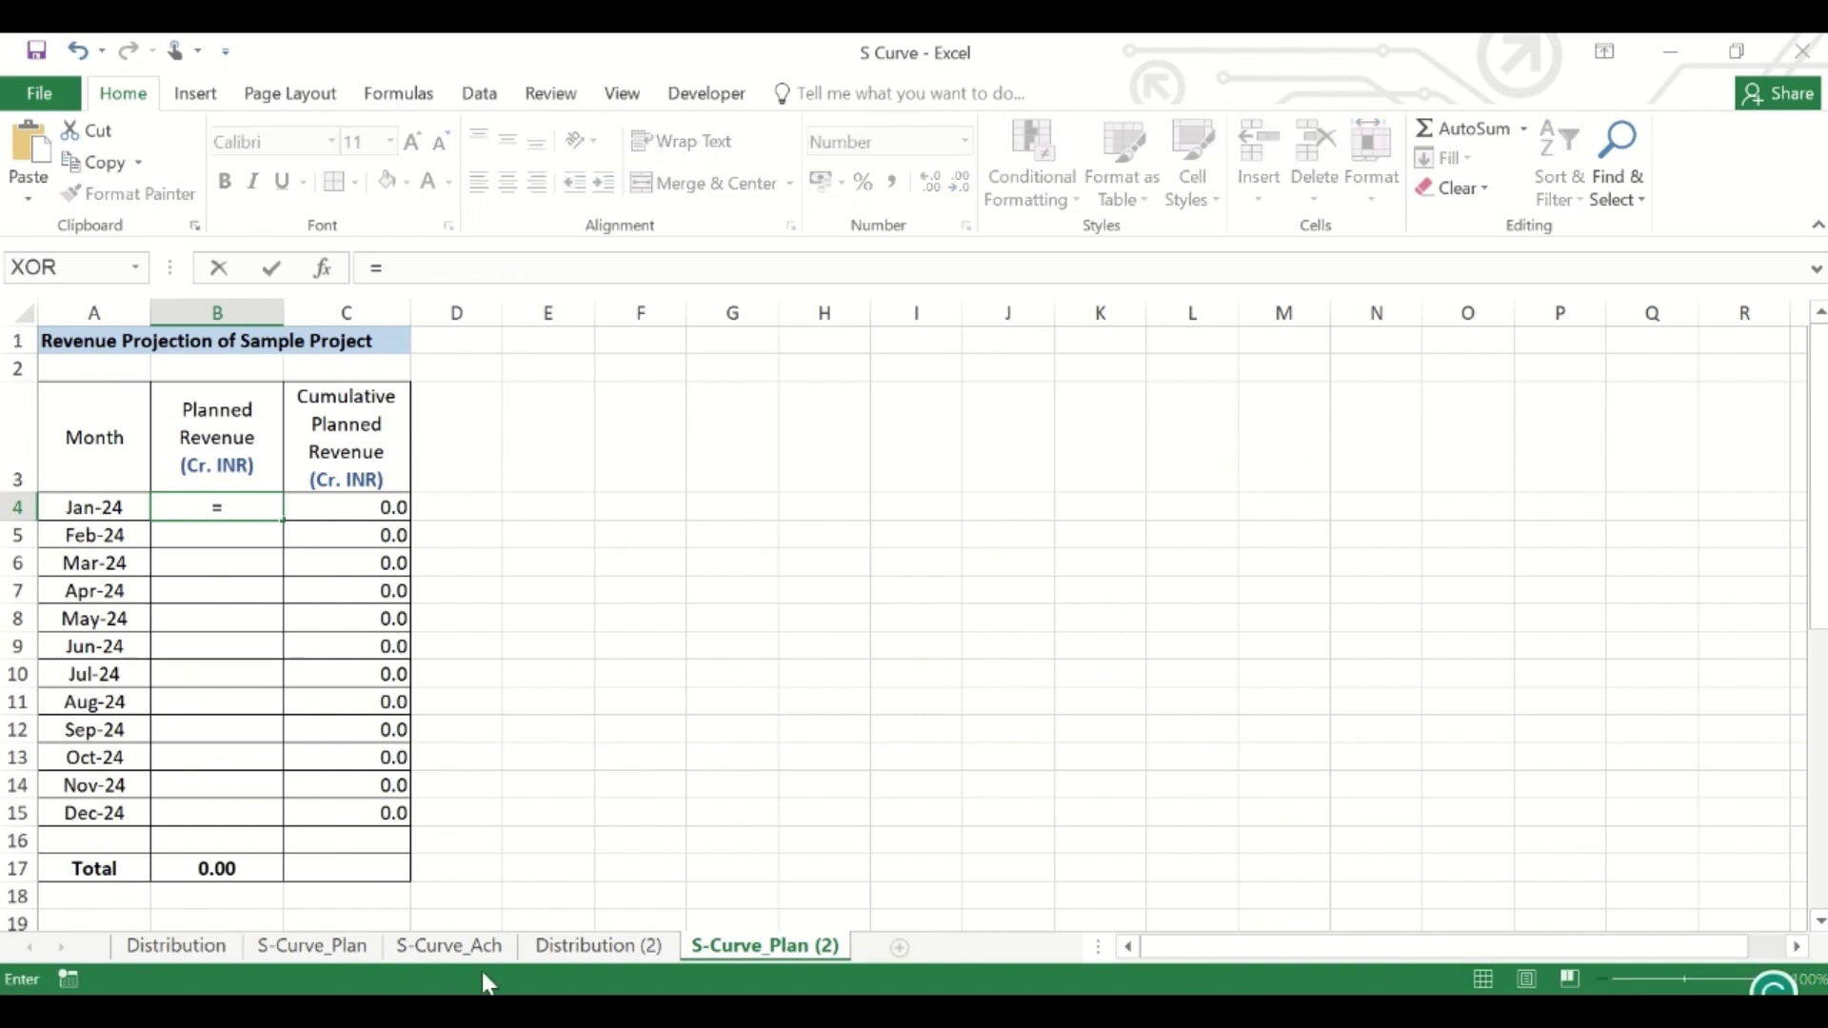
click(562, 948)
click(721, 864)
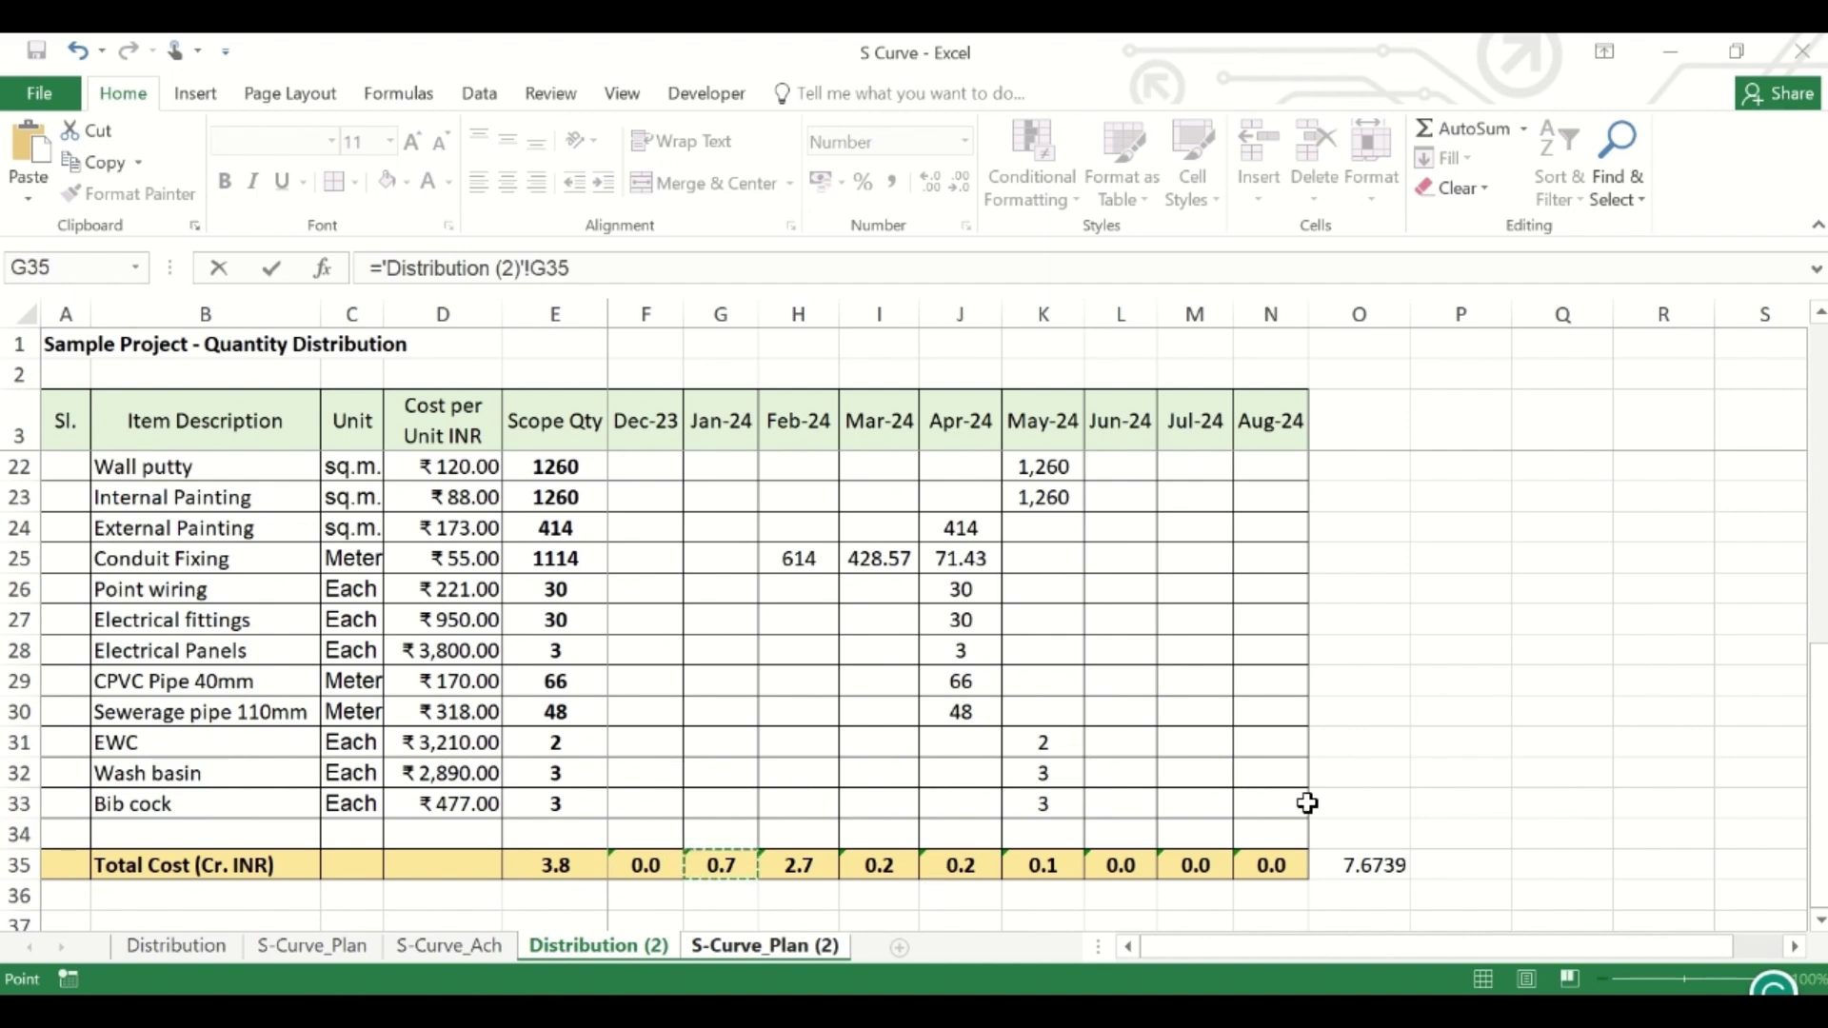
key(Return)
key(Up)
key(Right)
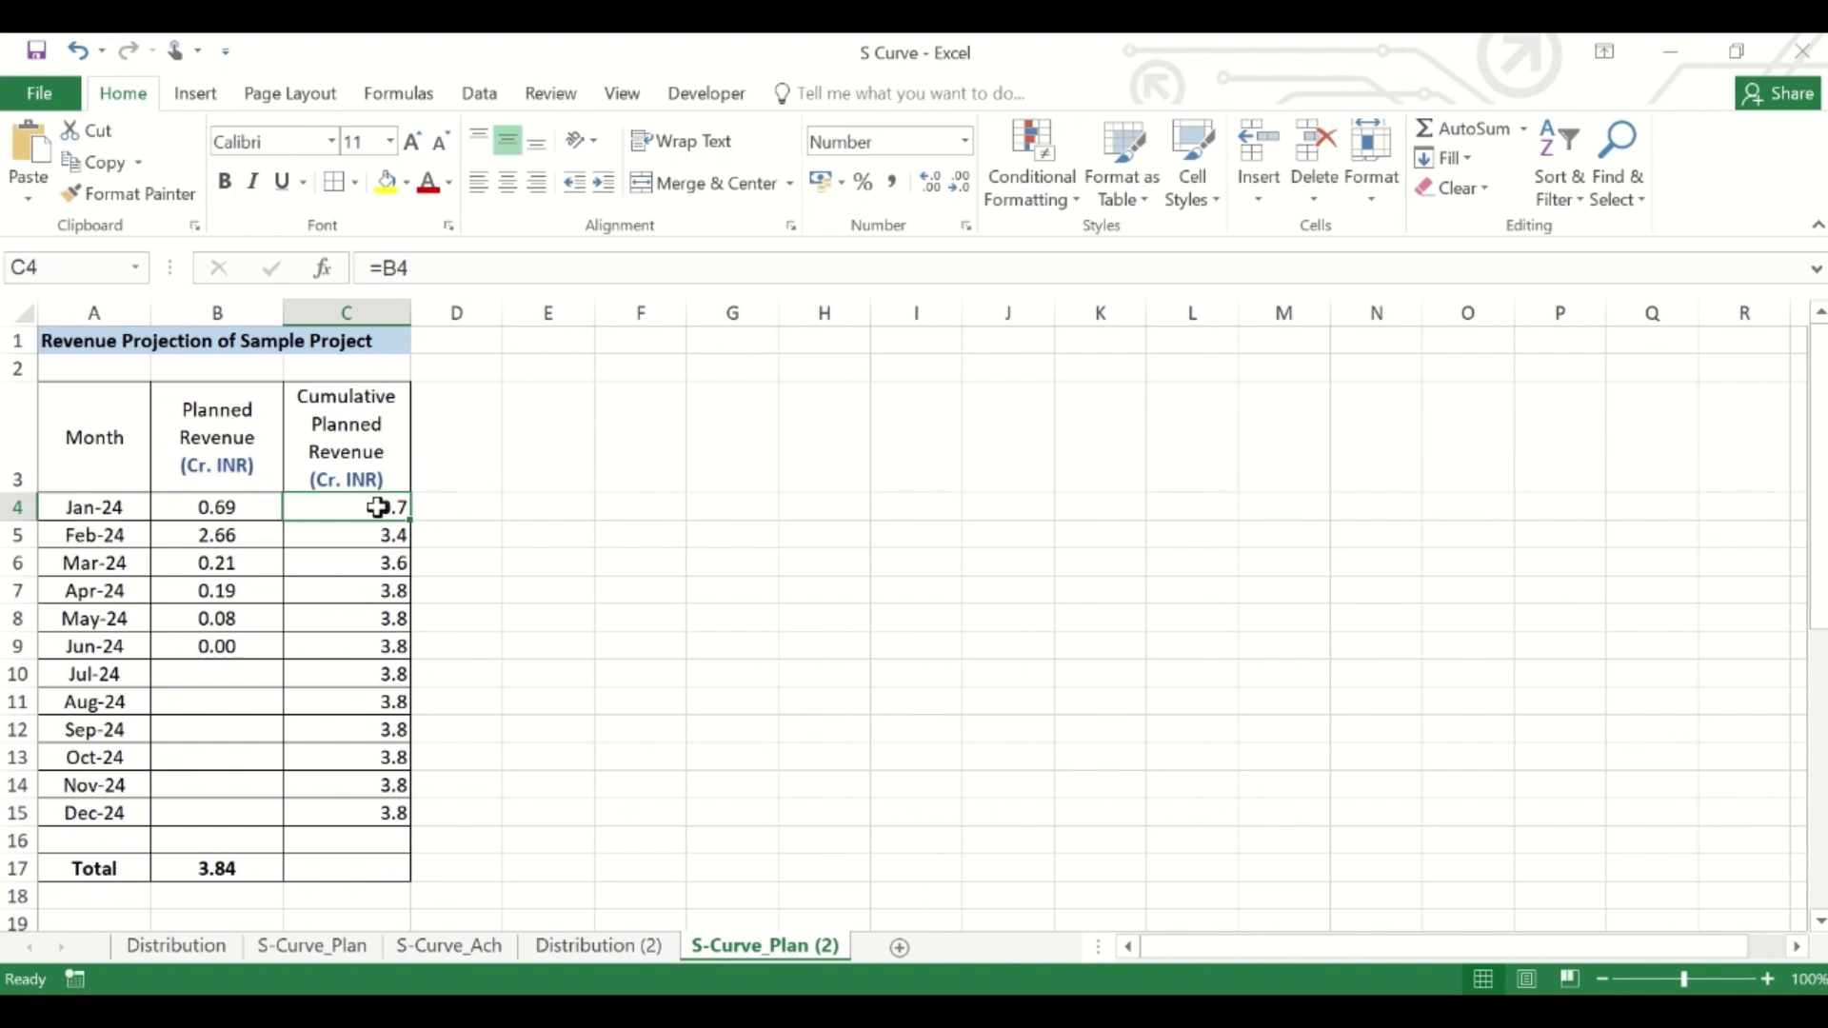
- Enter the running-total formula =C4+B5 in C5
double_click(378, 534)
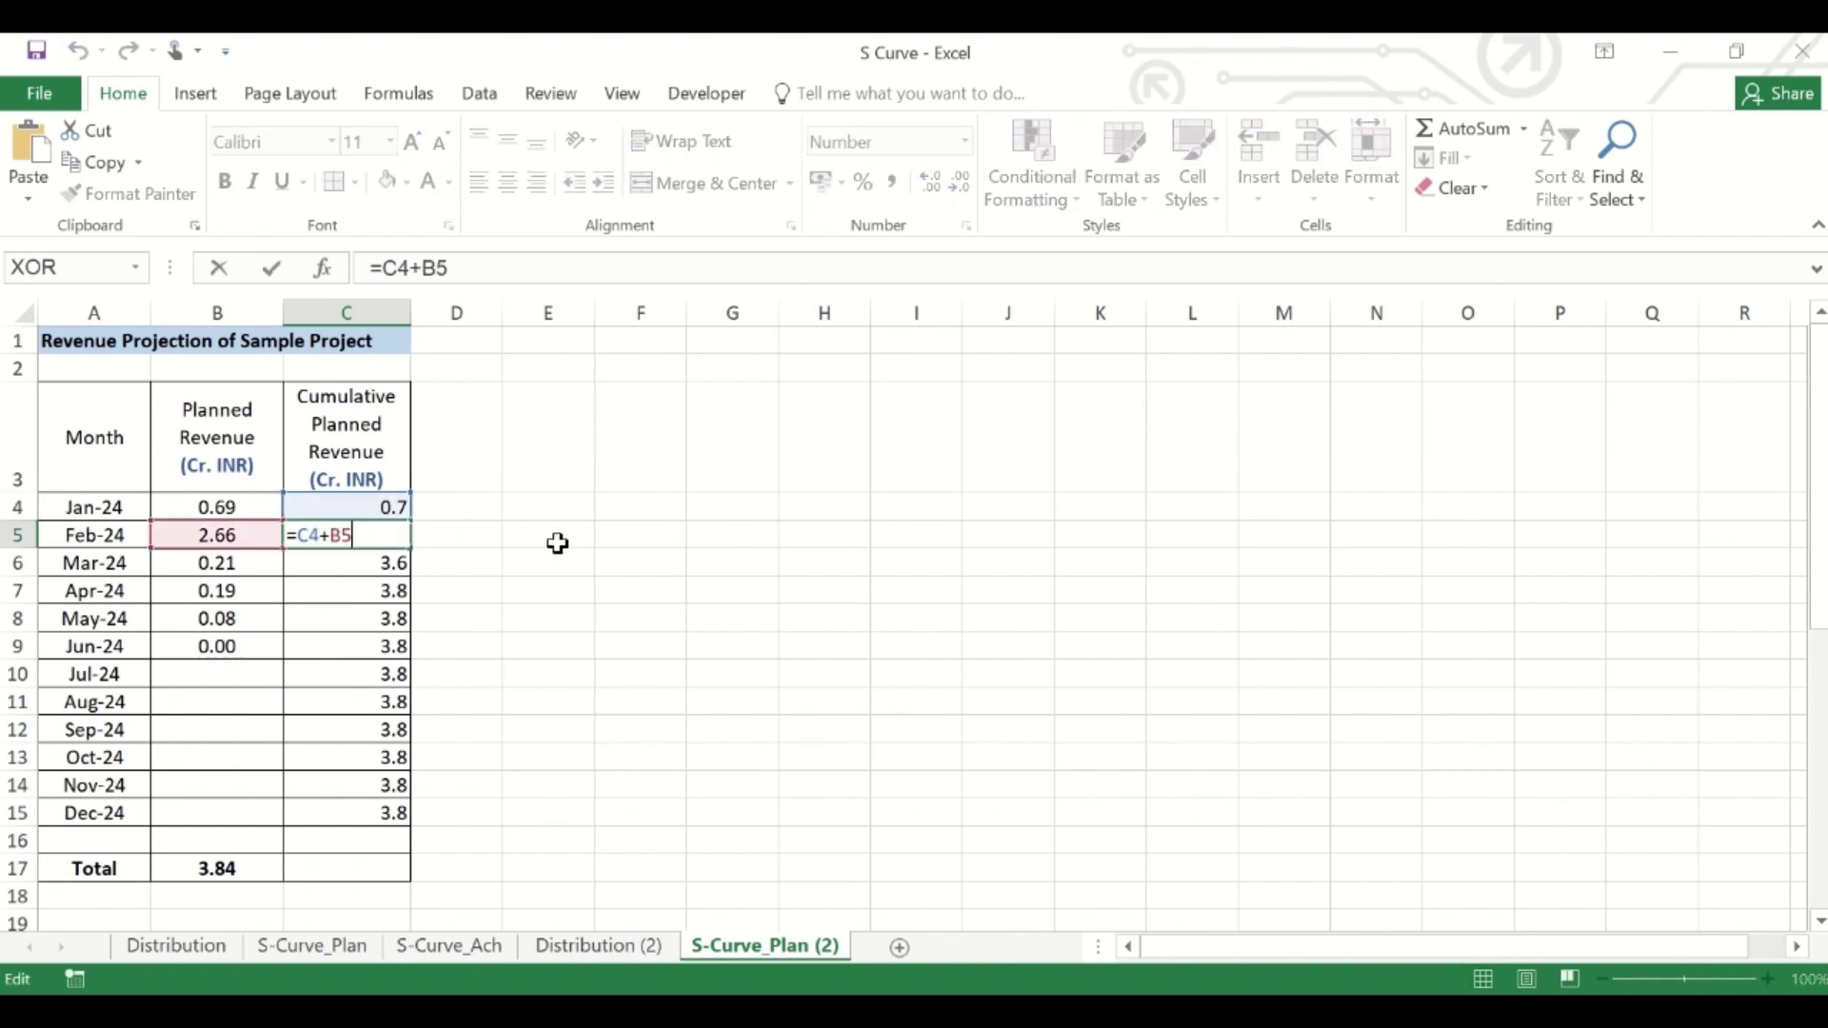
key(Return)
click(381, 527)
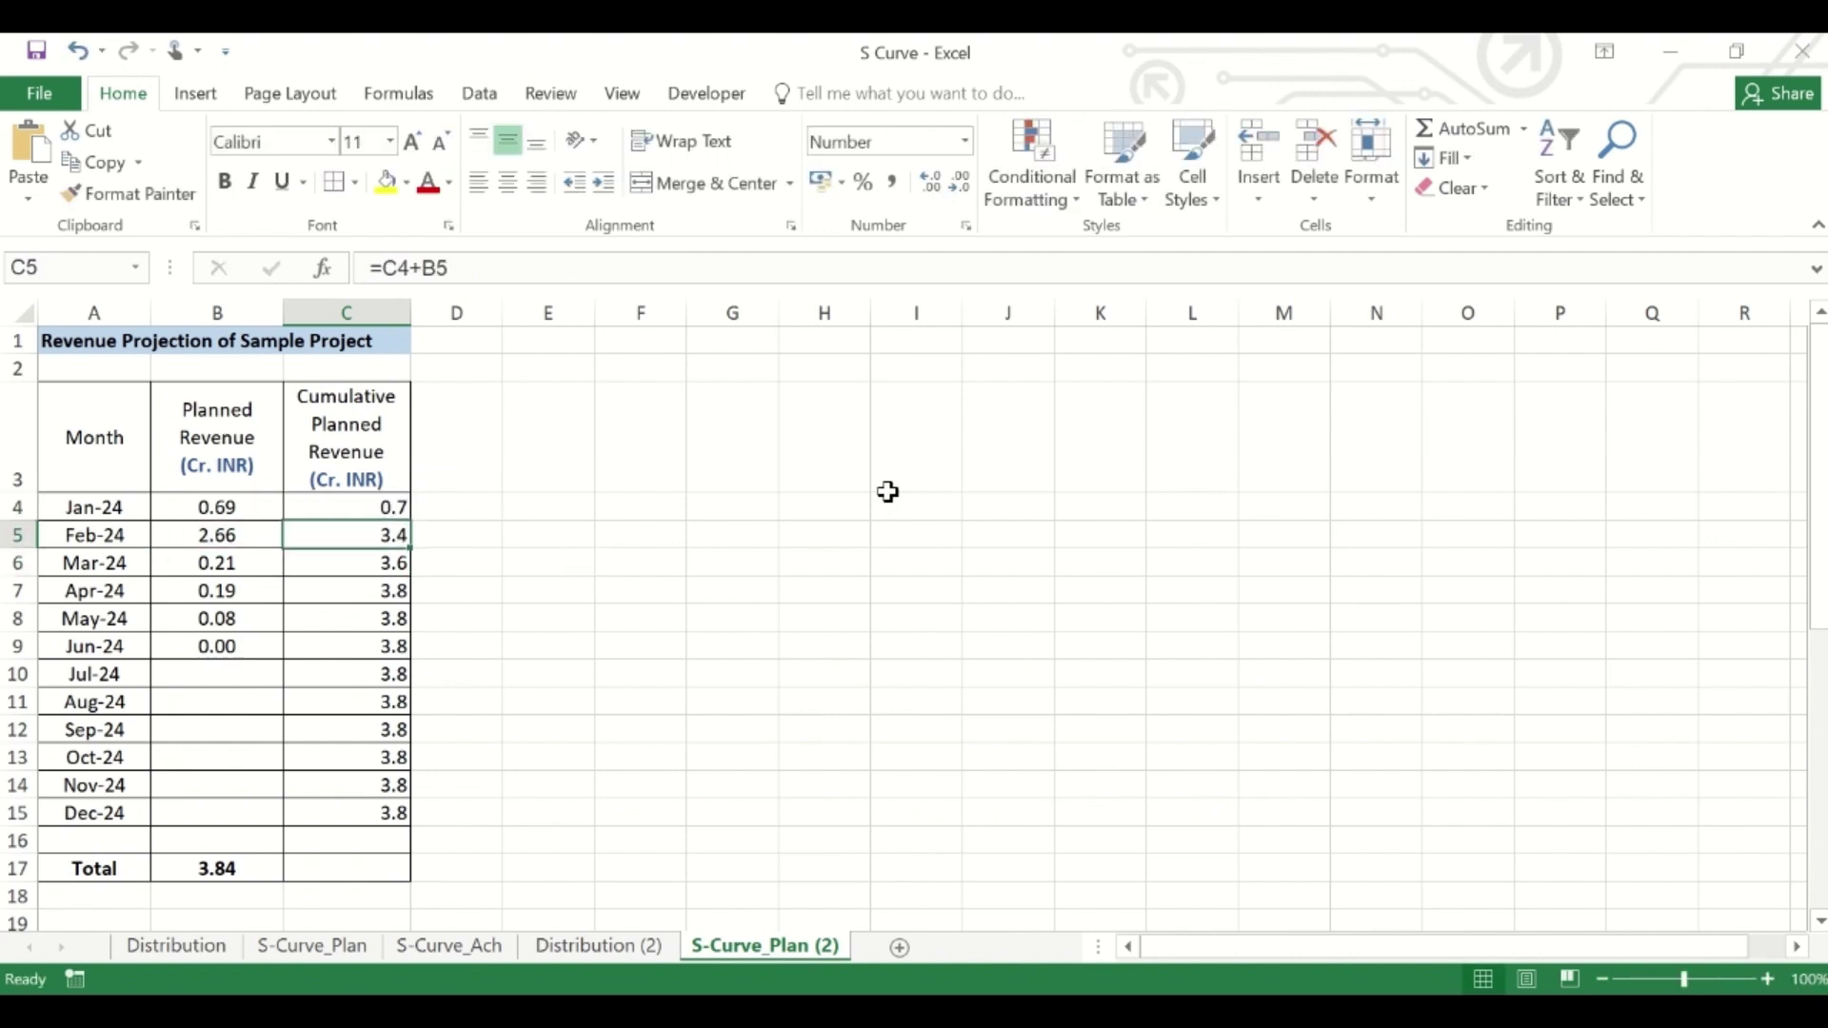
text(=)
key(Up)
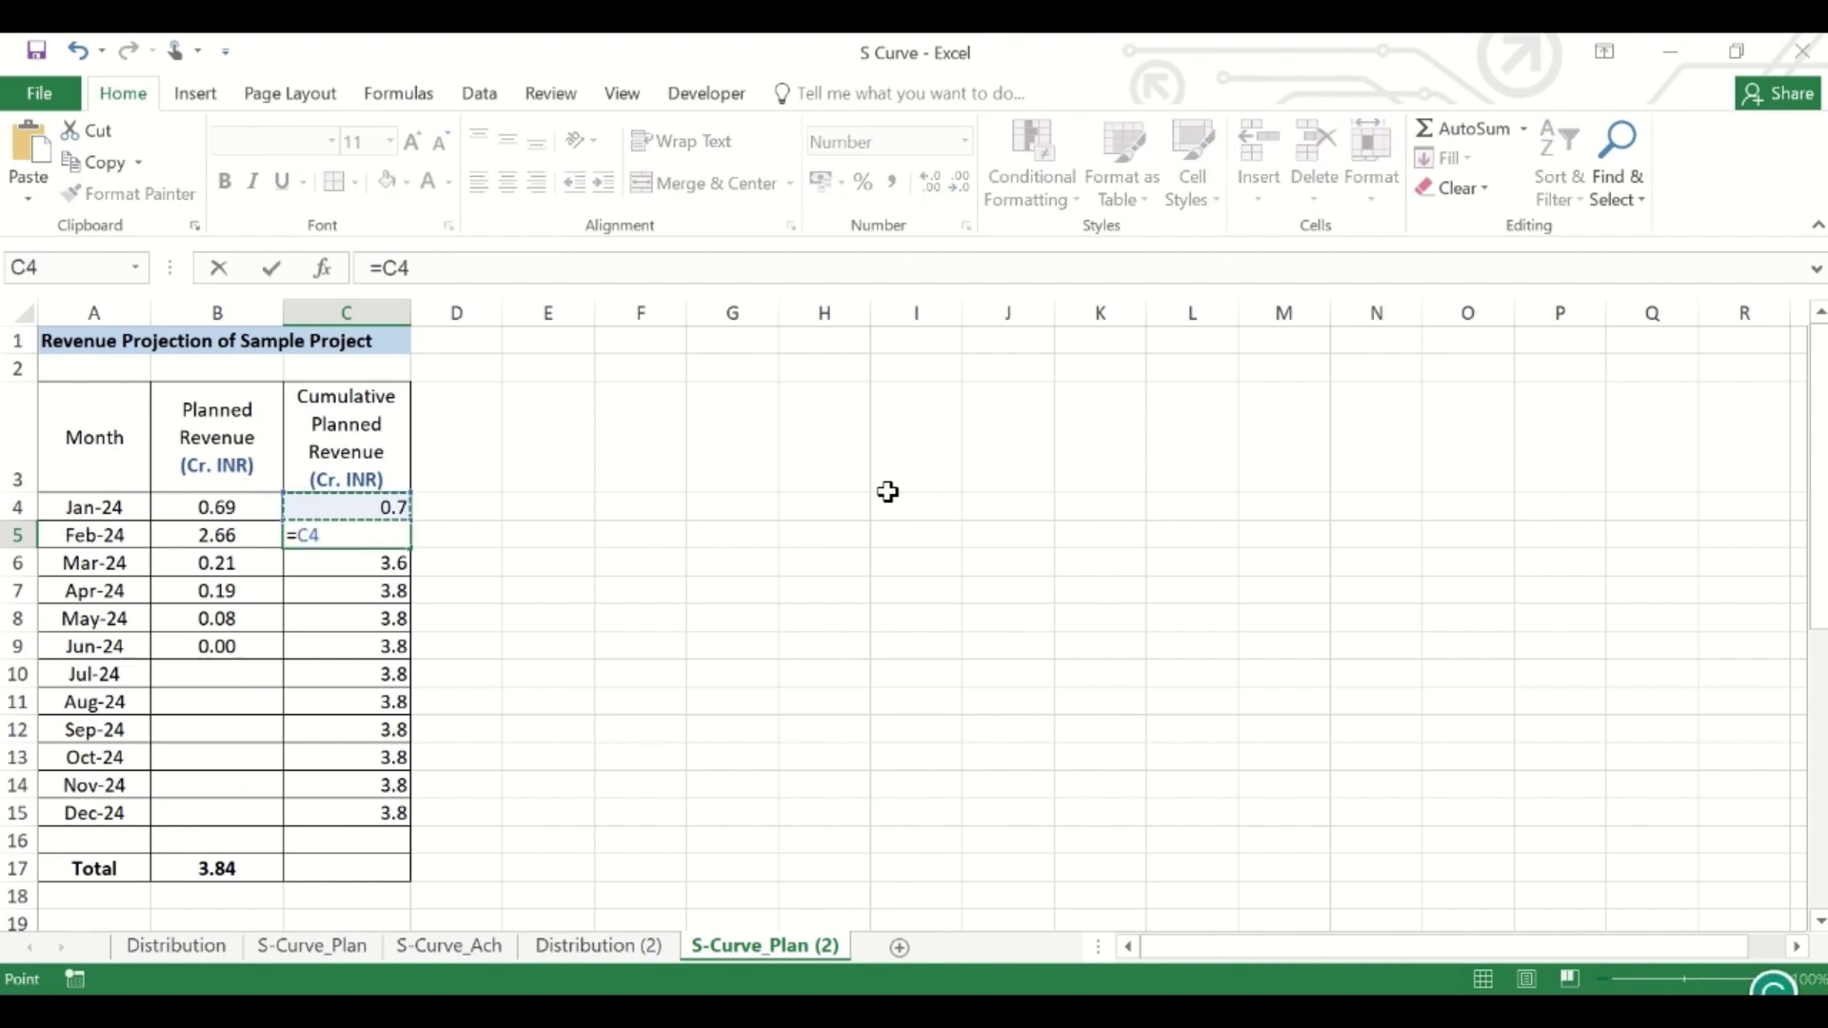
text(+)
click(227, 533)
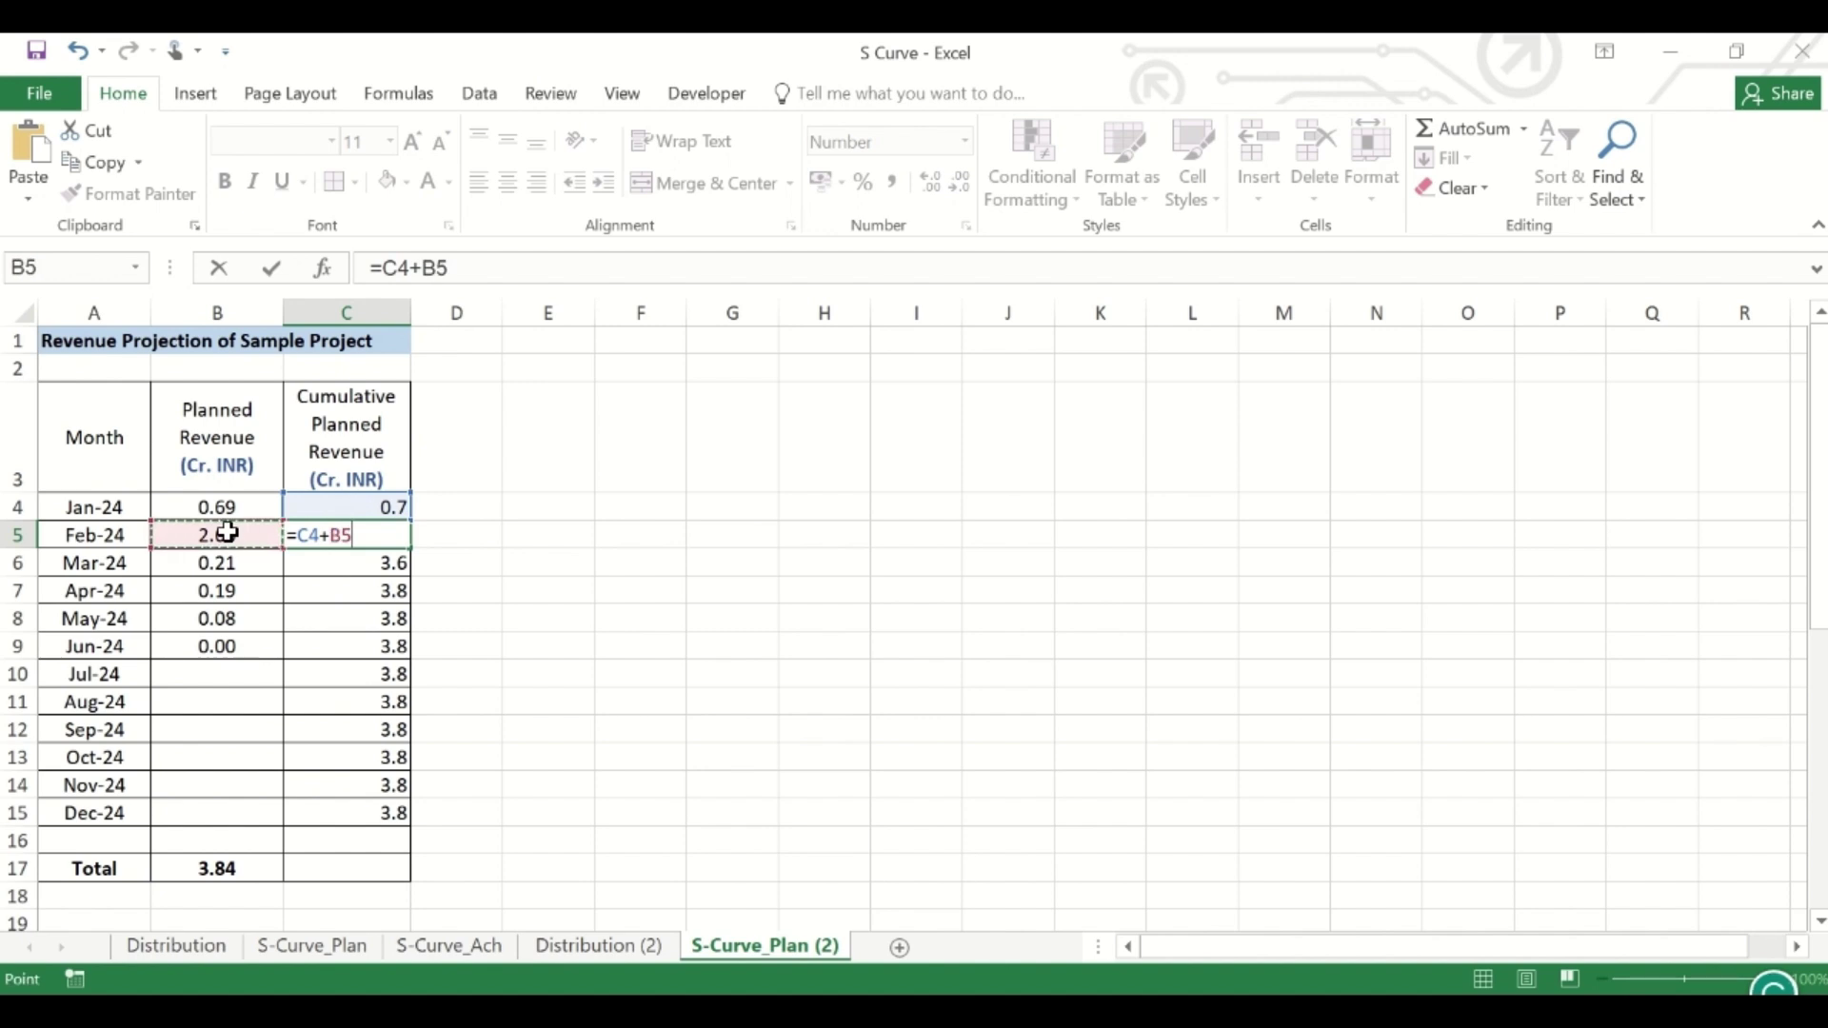
key(Return)
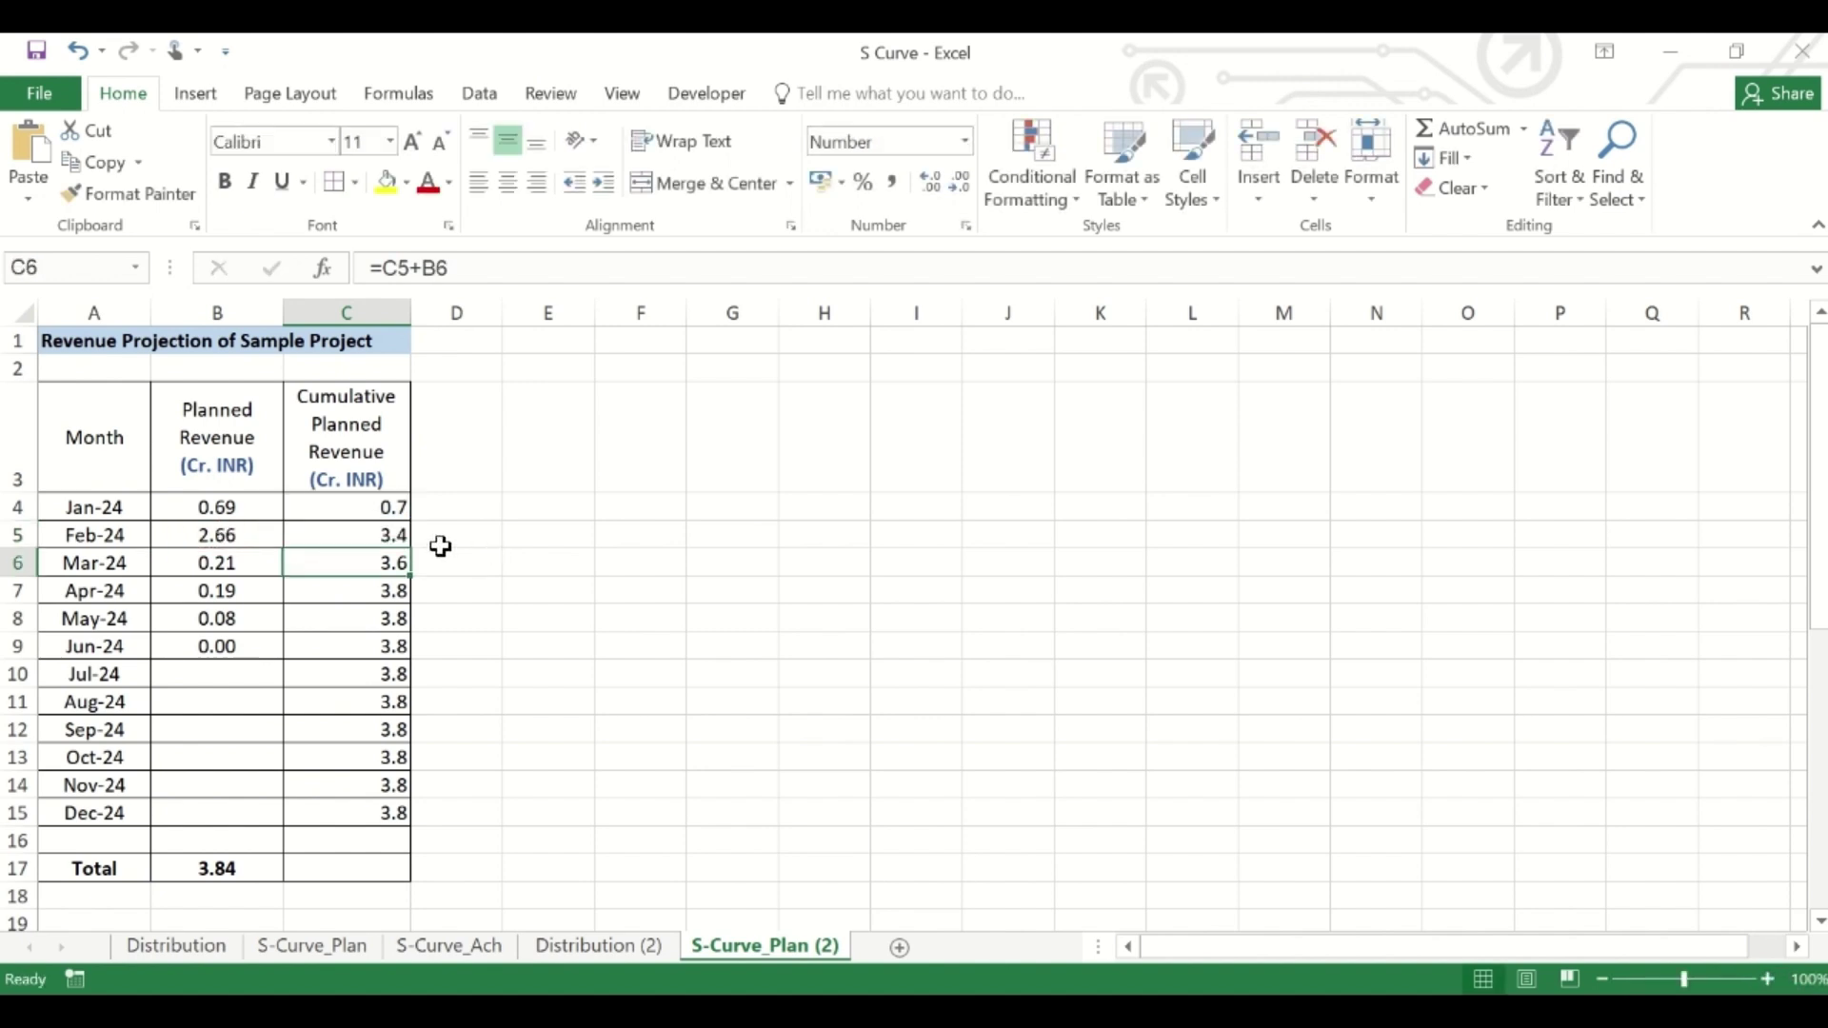
- Fill the running total down to Jun-24, clear Jul-24 to Dec-24, and select the Month column
click(396, 538)
drag(410, 550, 410, 655)
click(357, 680)
drag(357, 719, 362, 812)
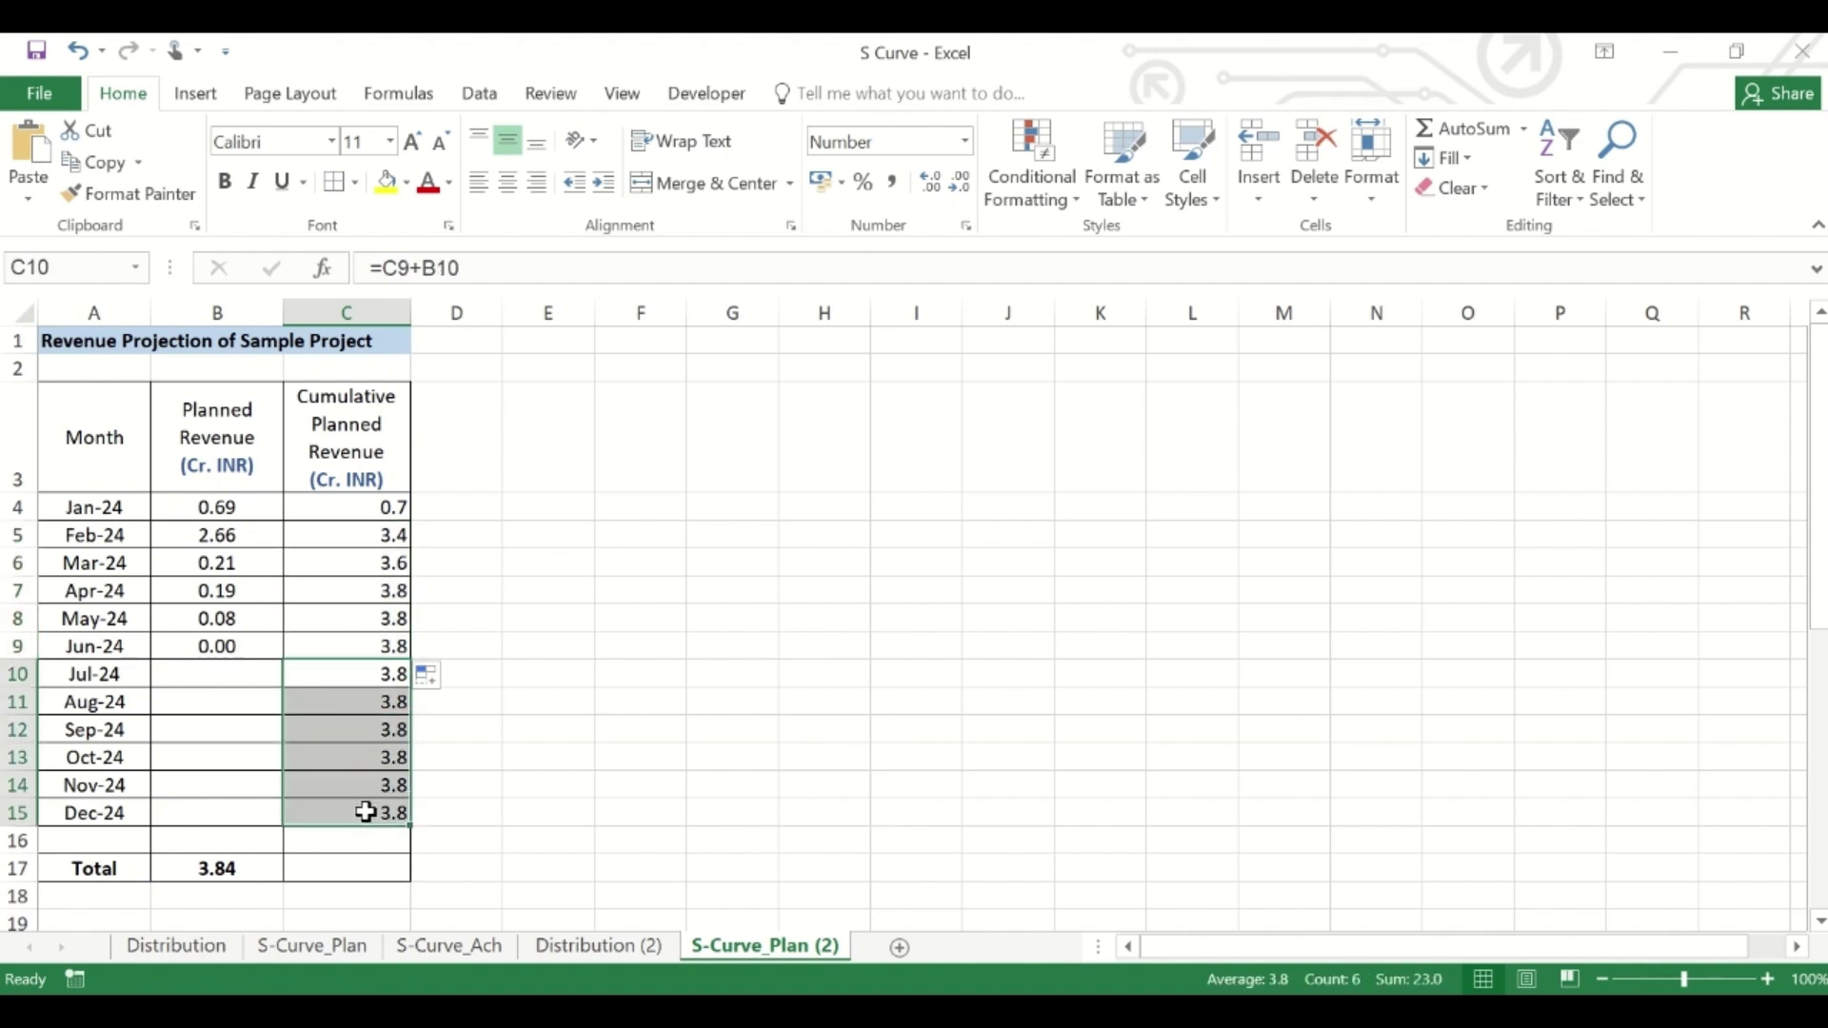
key(Delete)
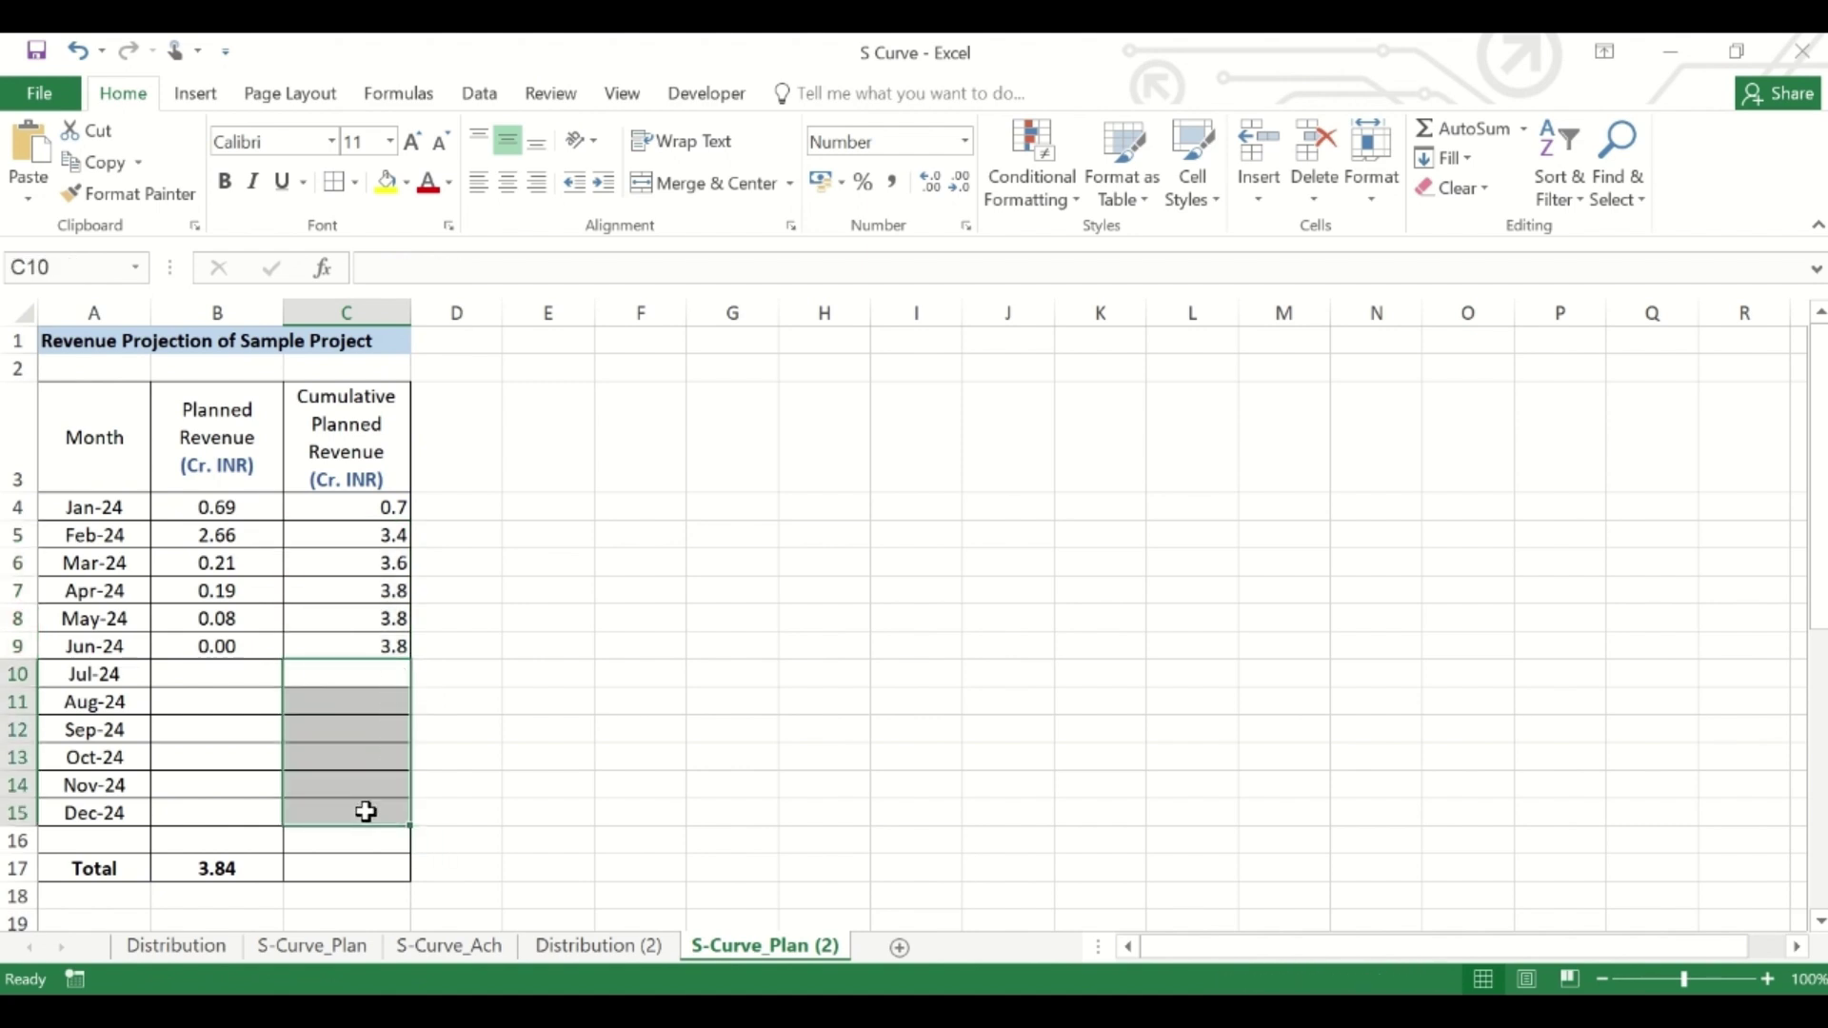
click(208, 735)
drag(96, 433, 124, 638)
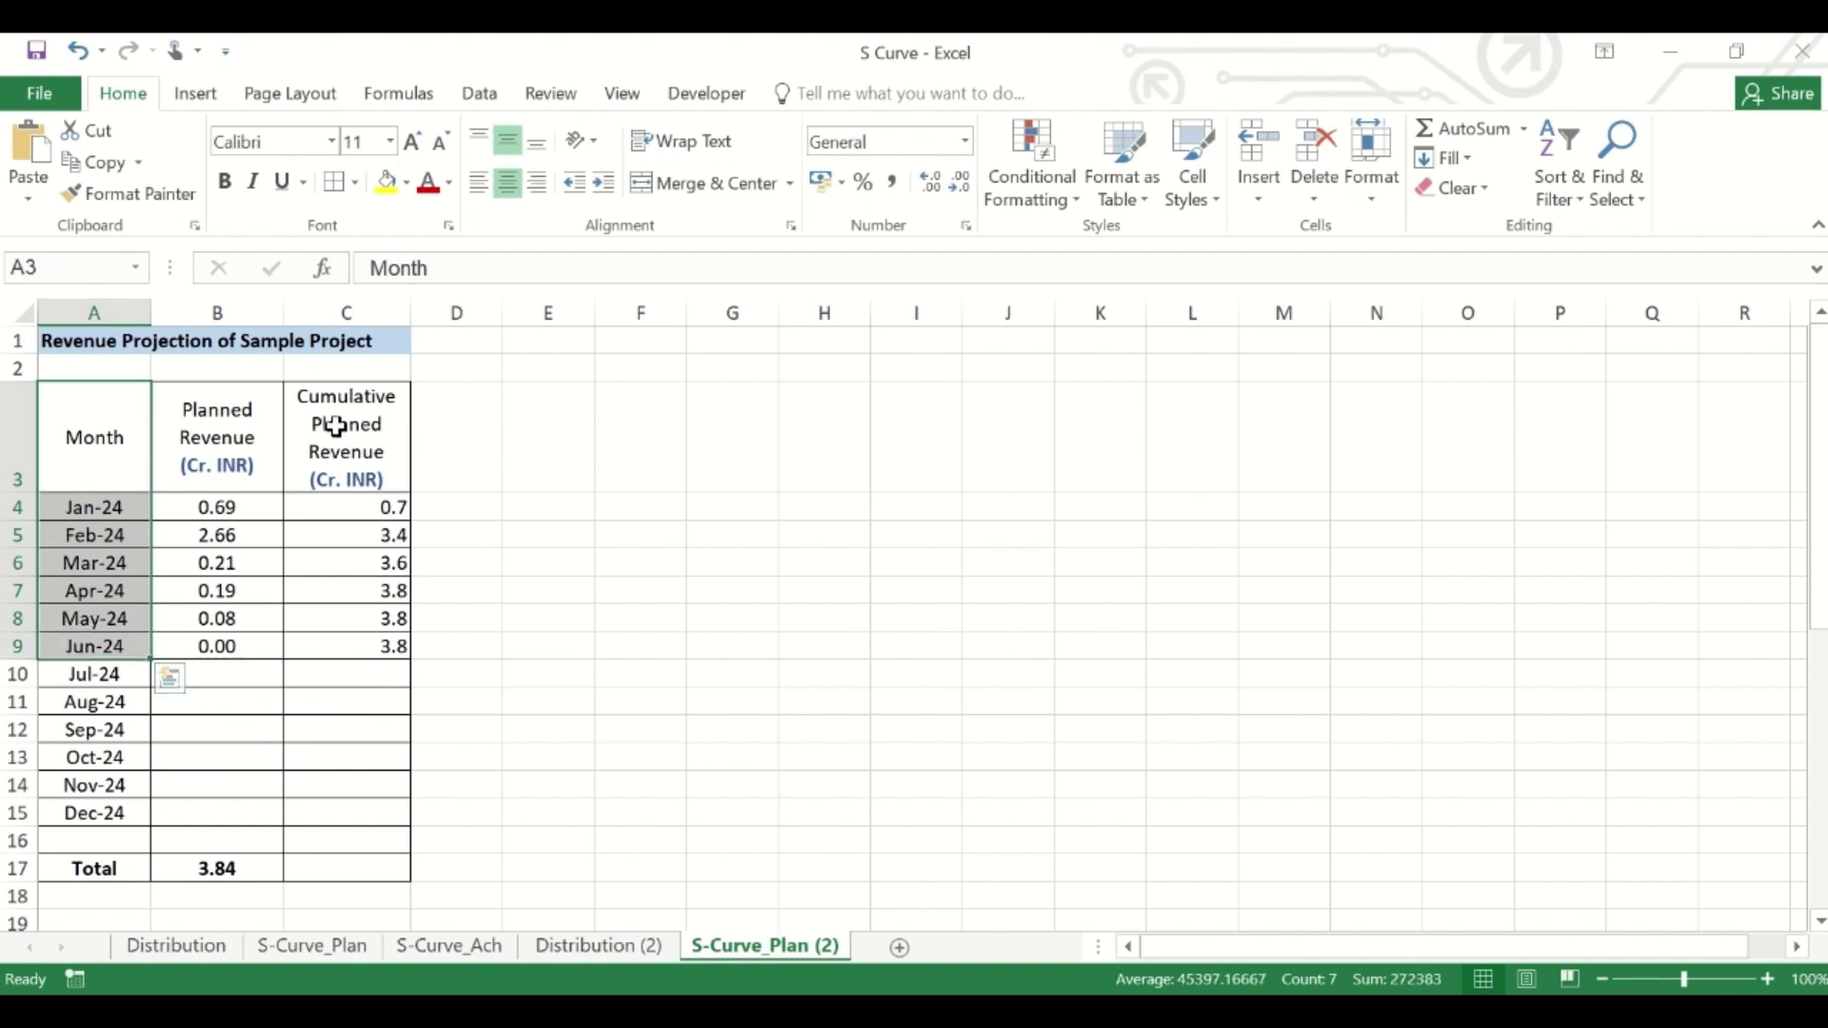
- Chart Month against Cumulative Planned Revenue as a scatter with smooth lines and markers
drag(346, 424, 348, 648)
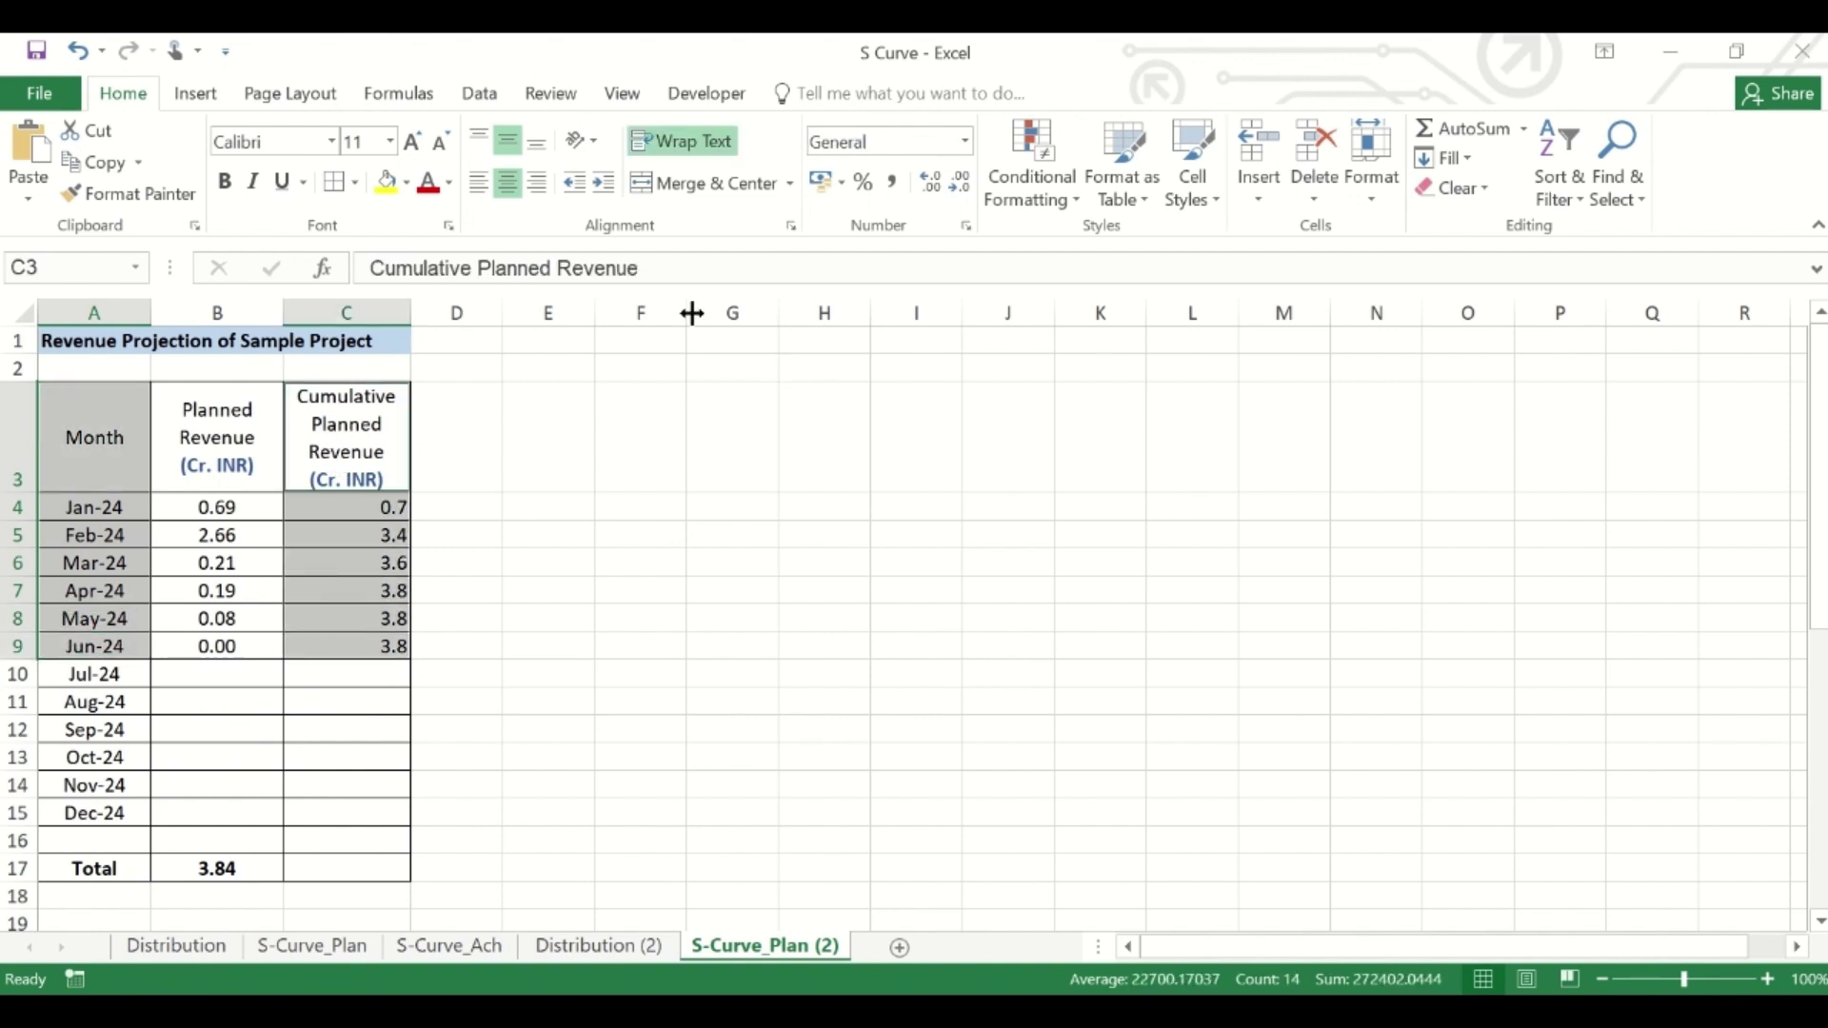
click(191, 94)
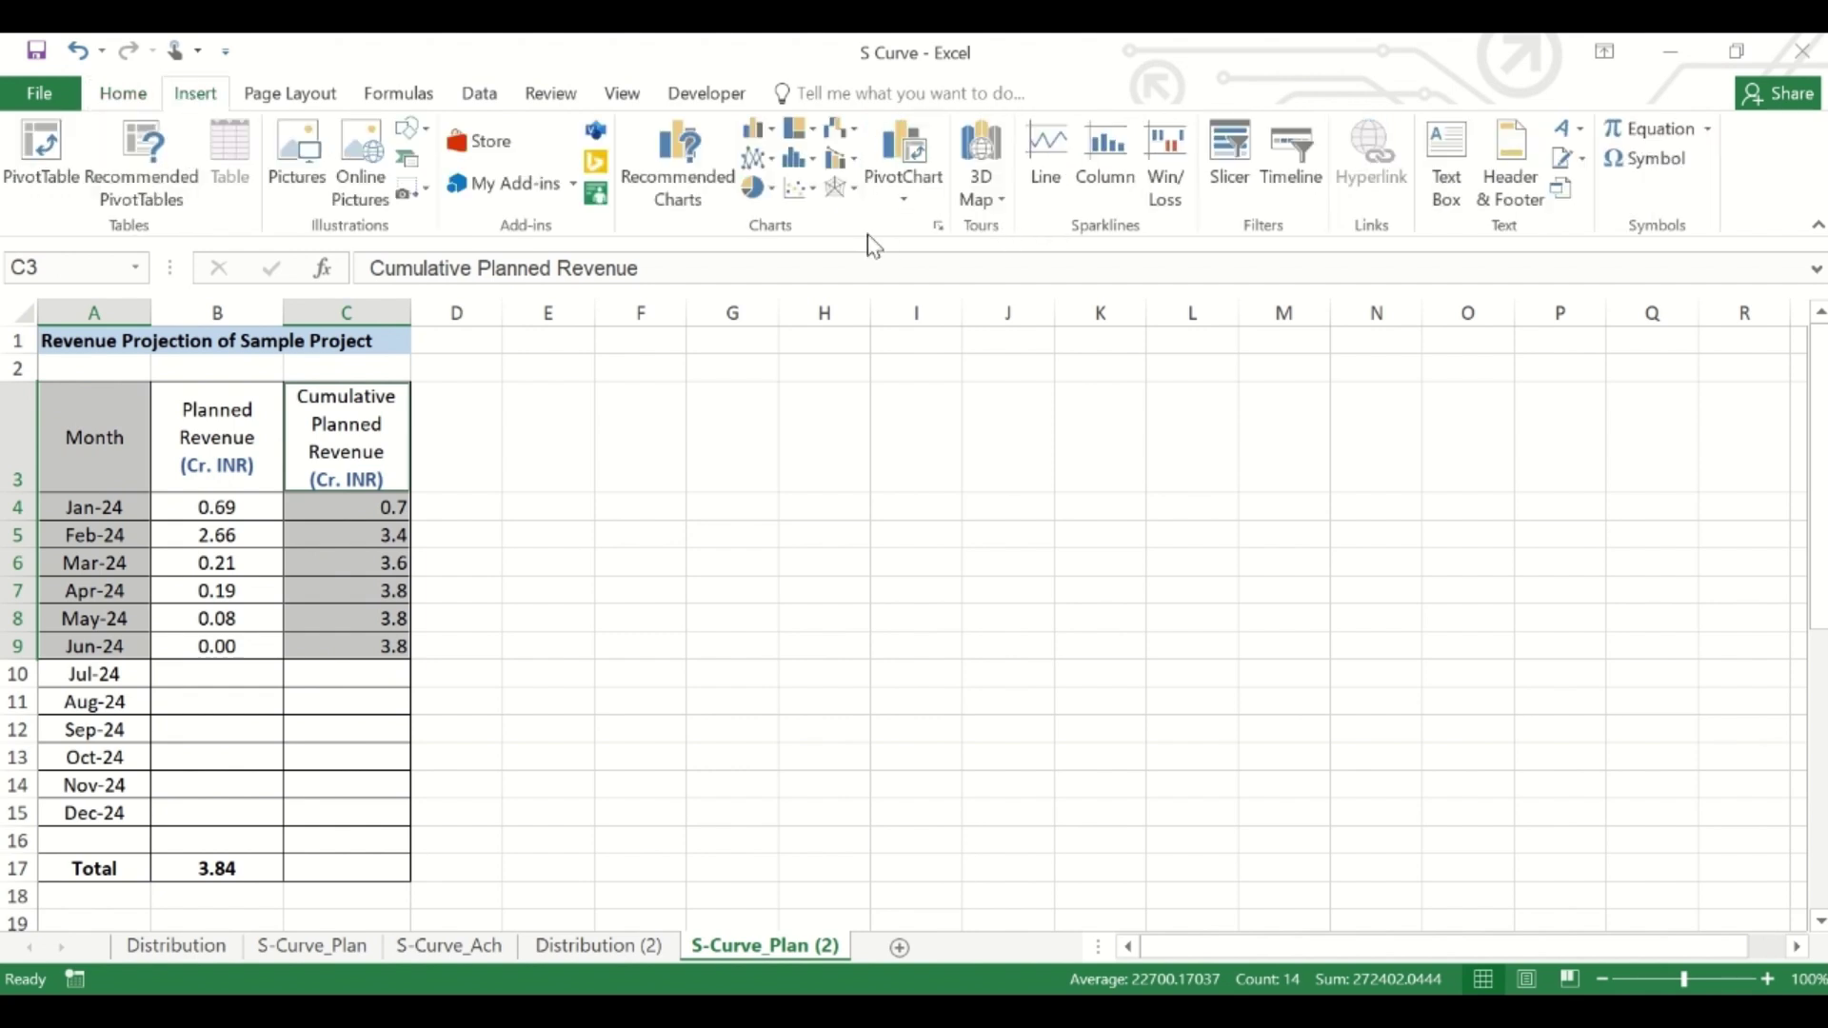
click(801, 190)
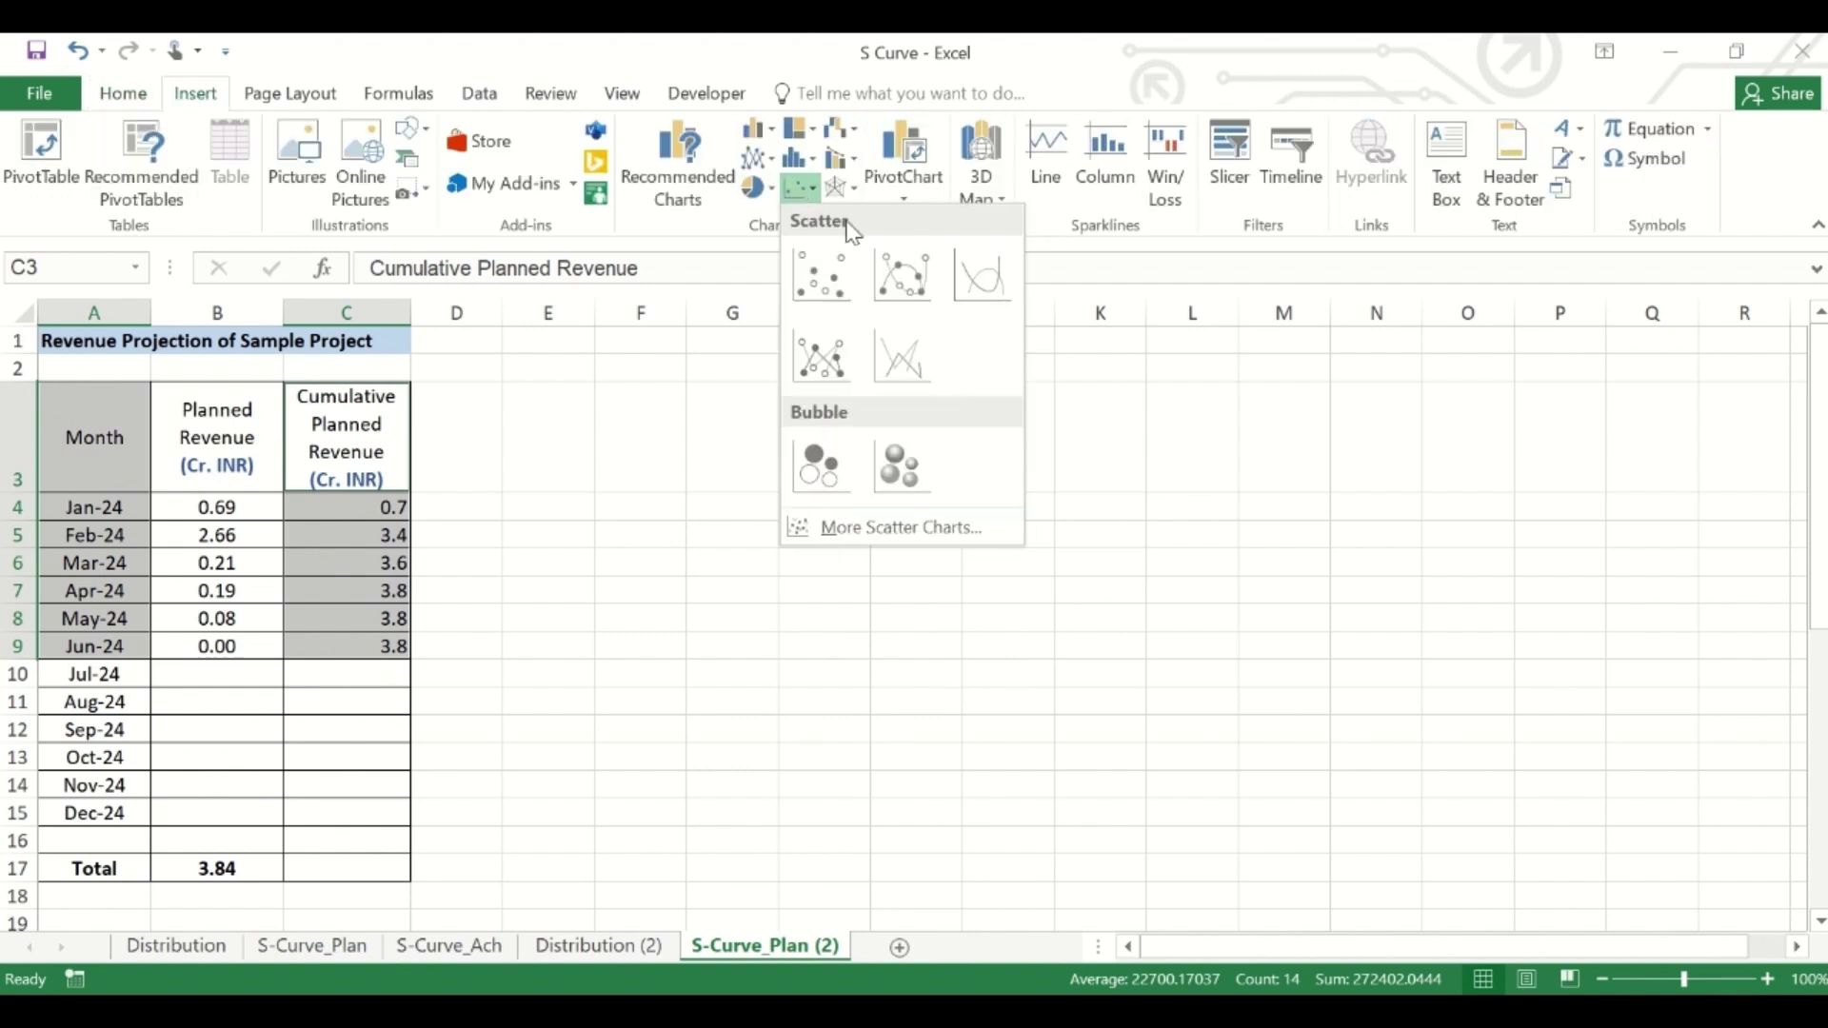
click(886, 268)
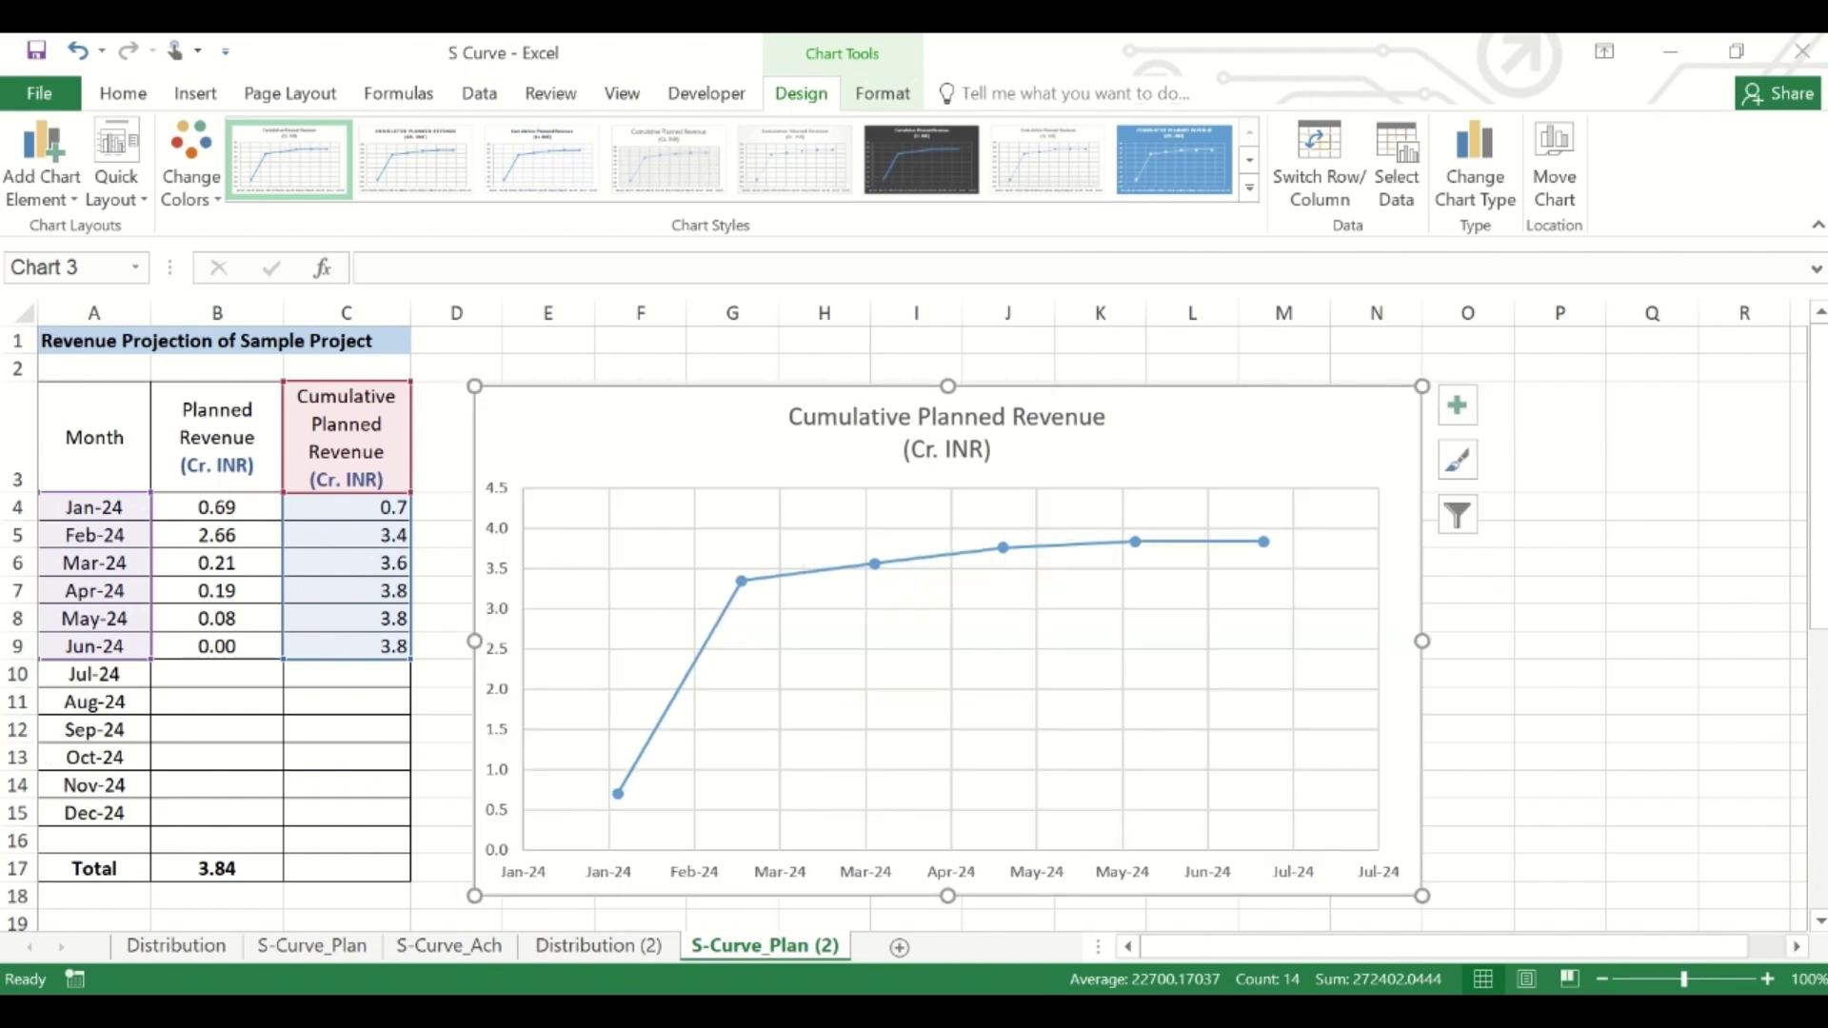
- Compare the Distribution (2) sheet's figures with the new chart
click(591, 946)
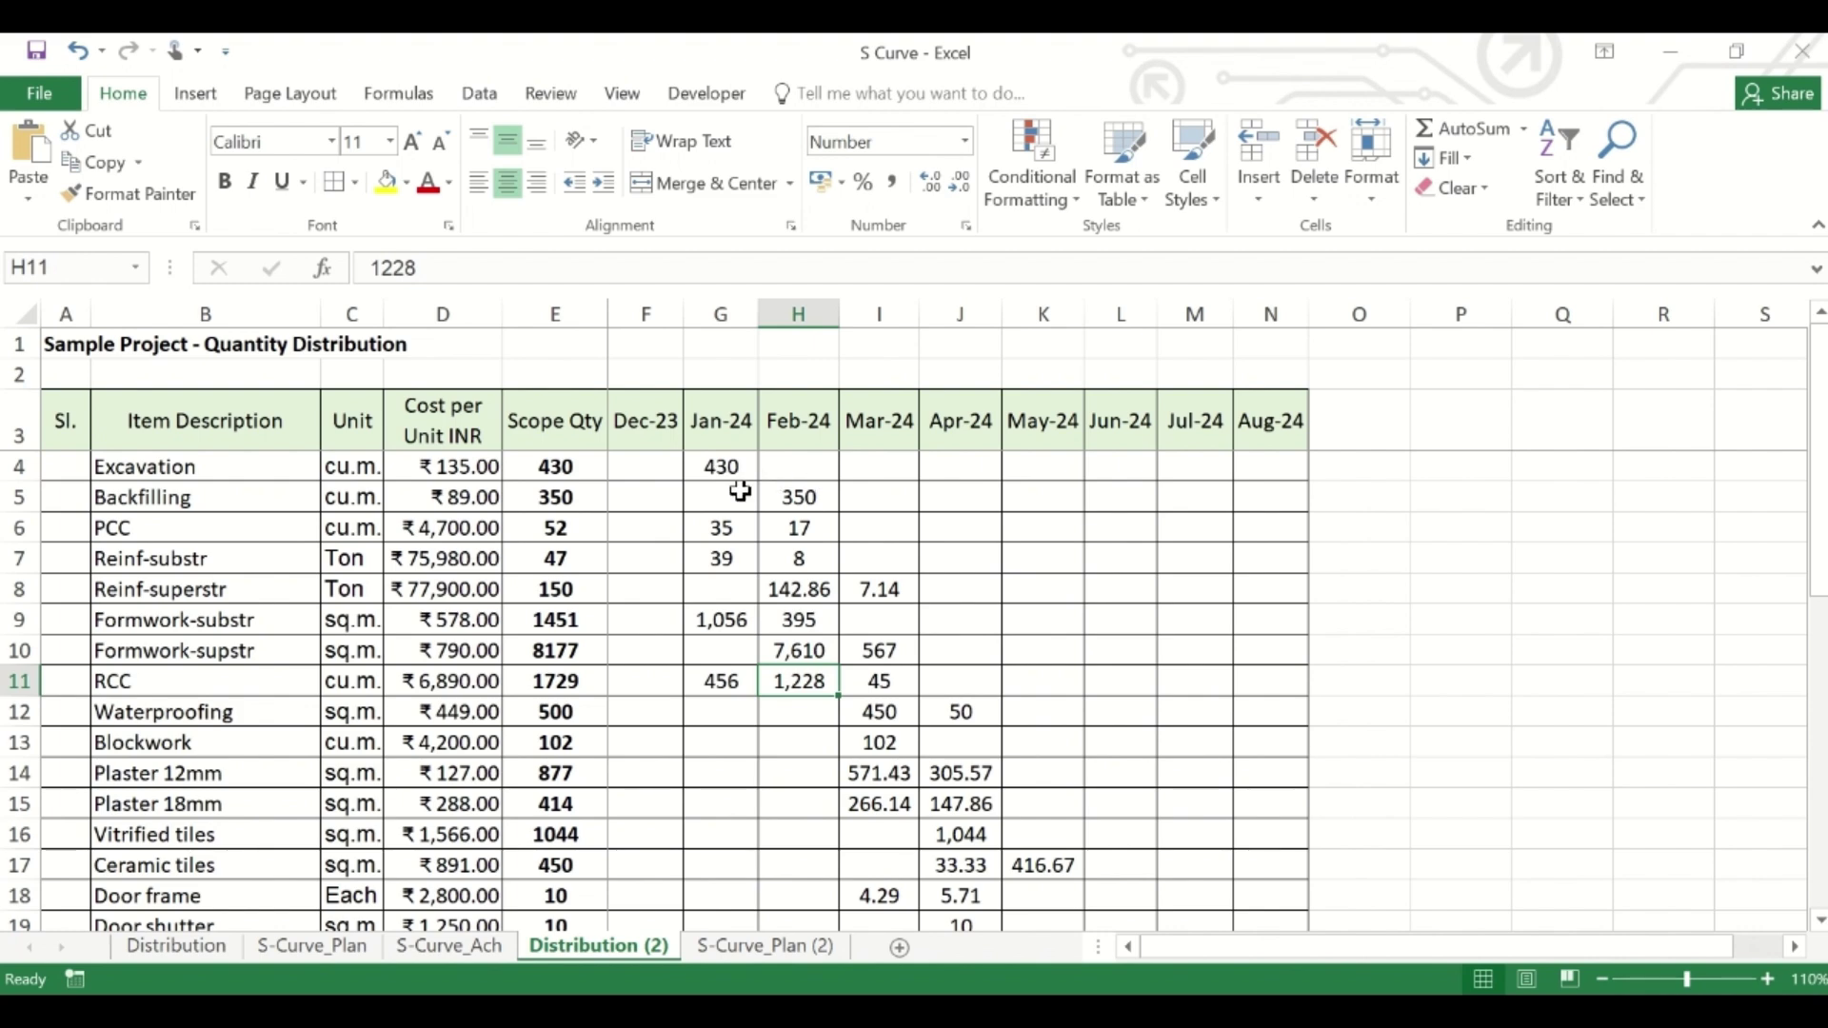
scroll(853, 515, down, 1)
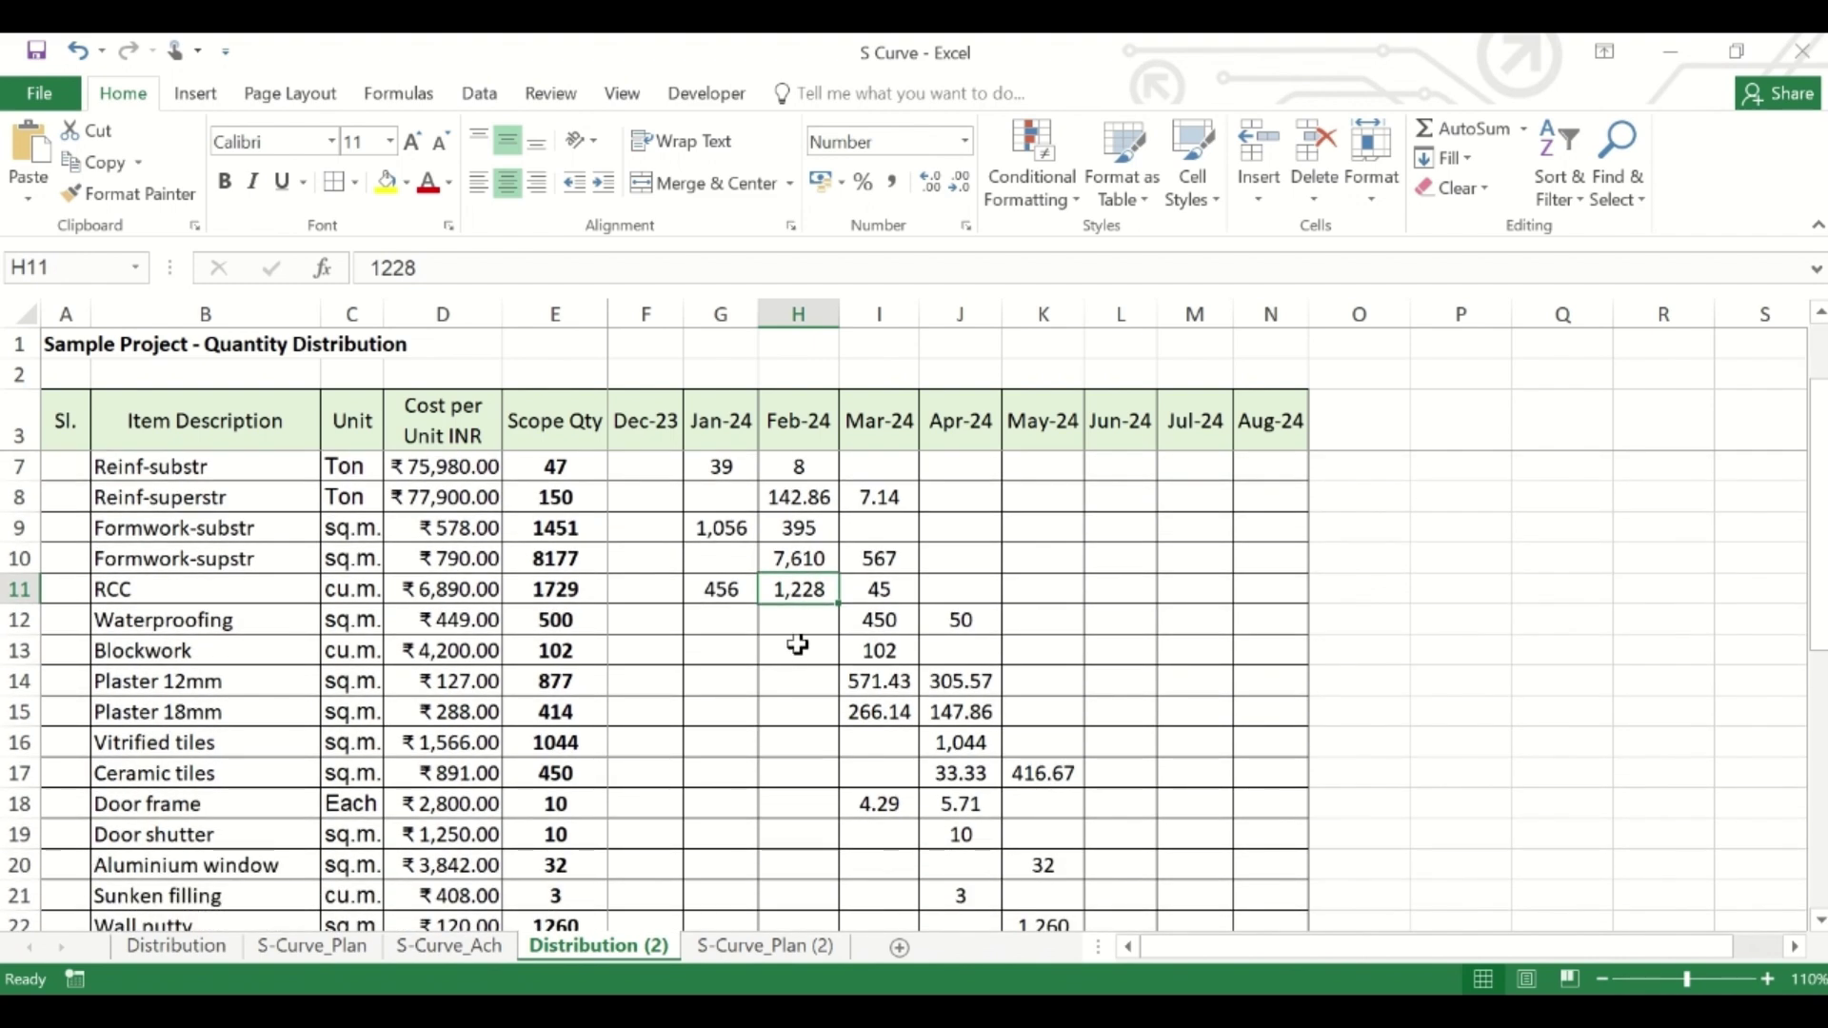
click(758, 943)
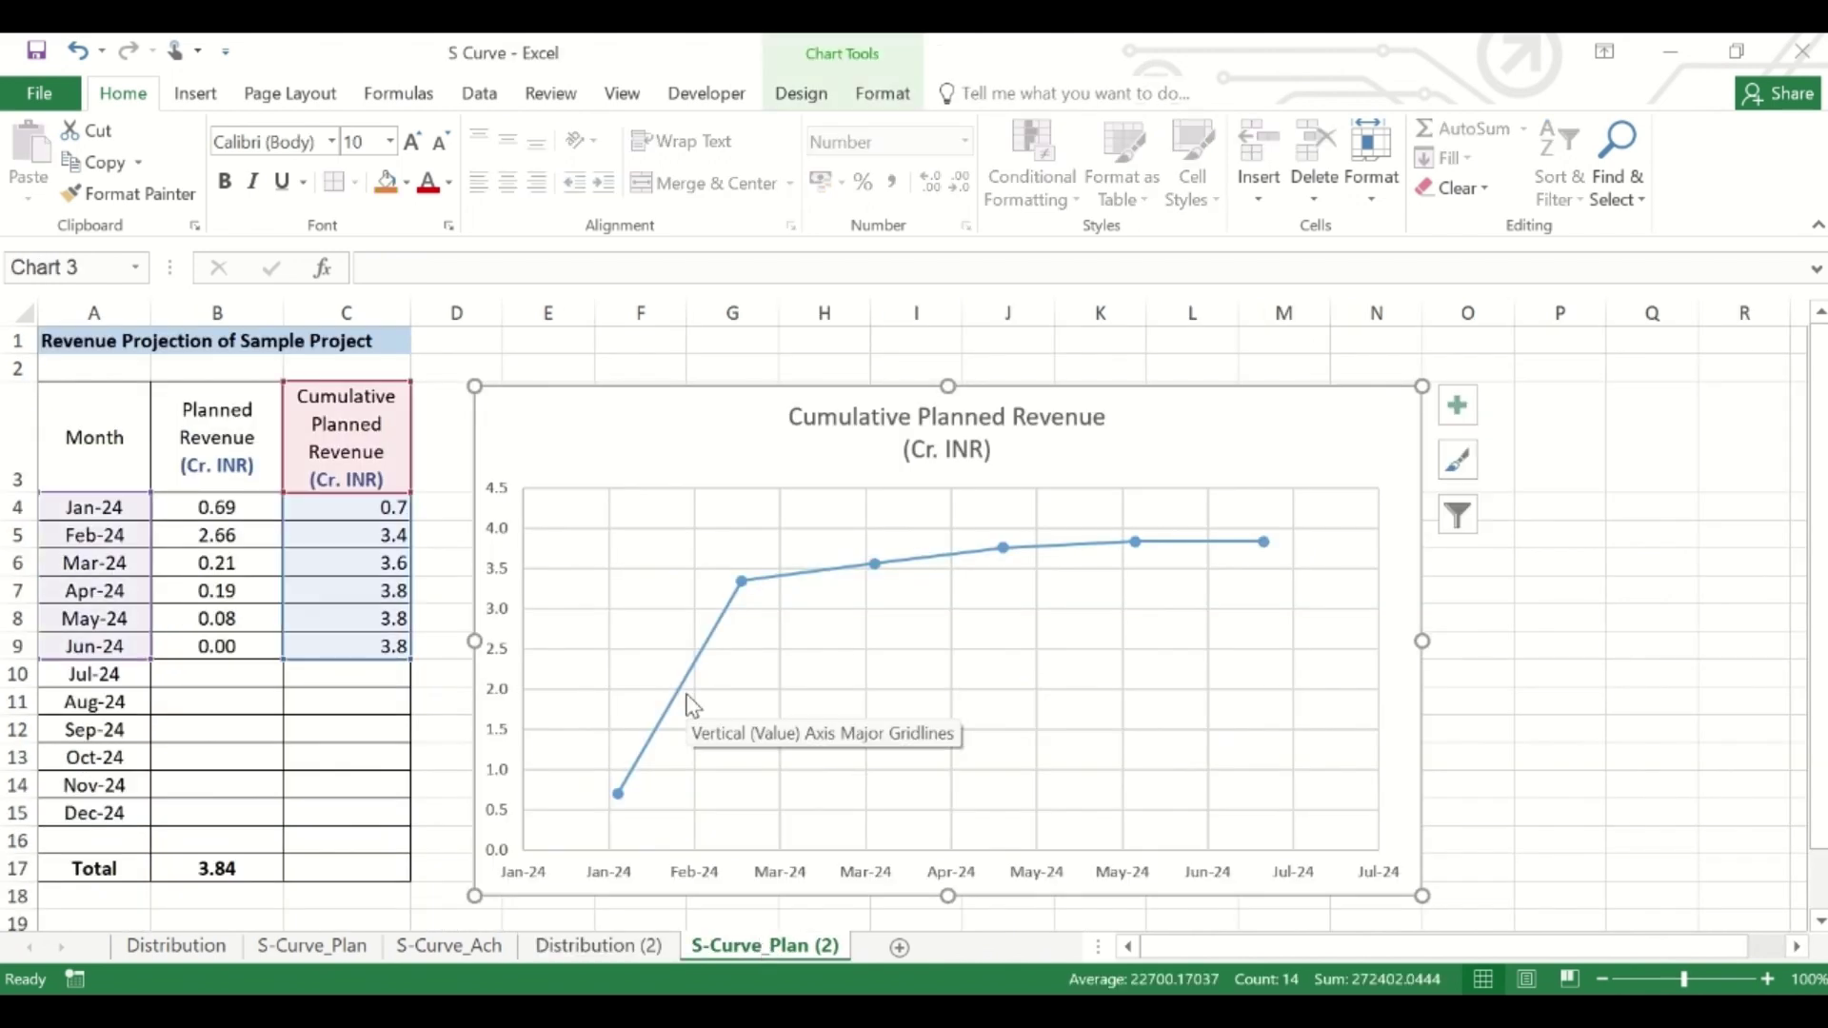
key(ctrl+Page_Up)
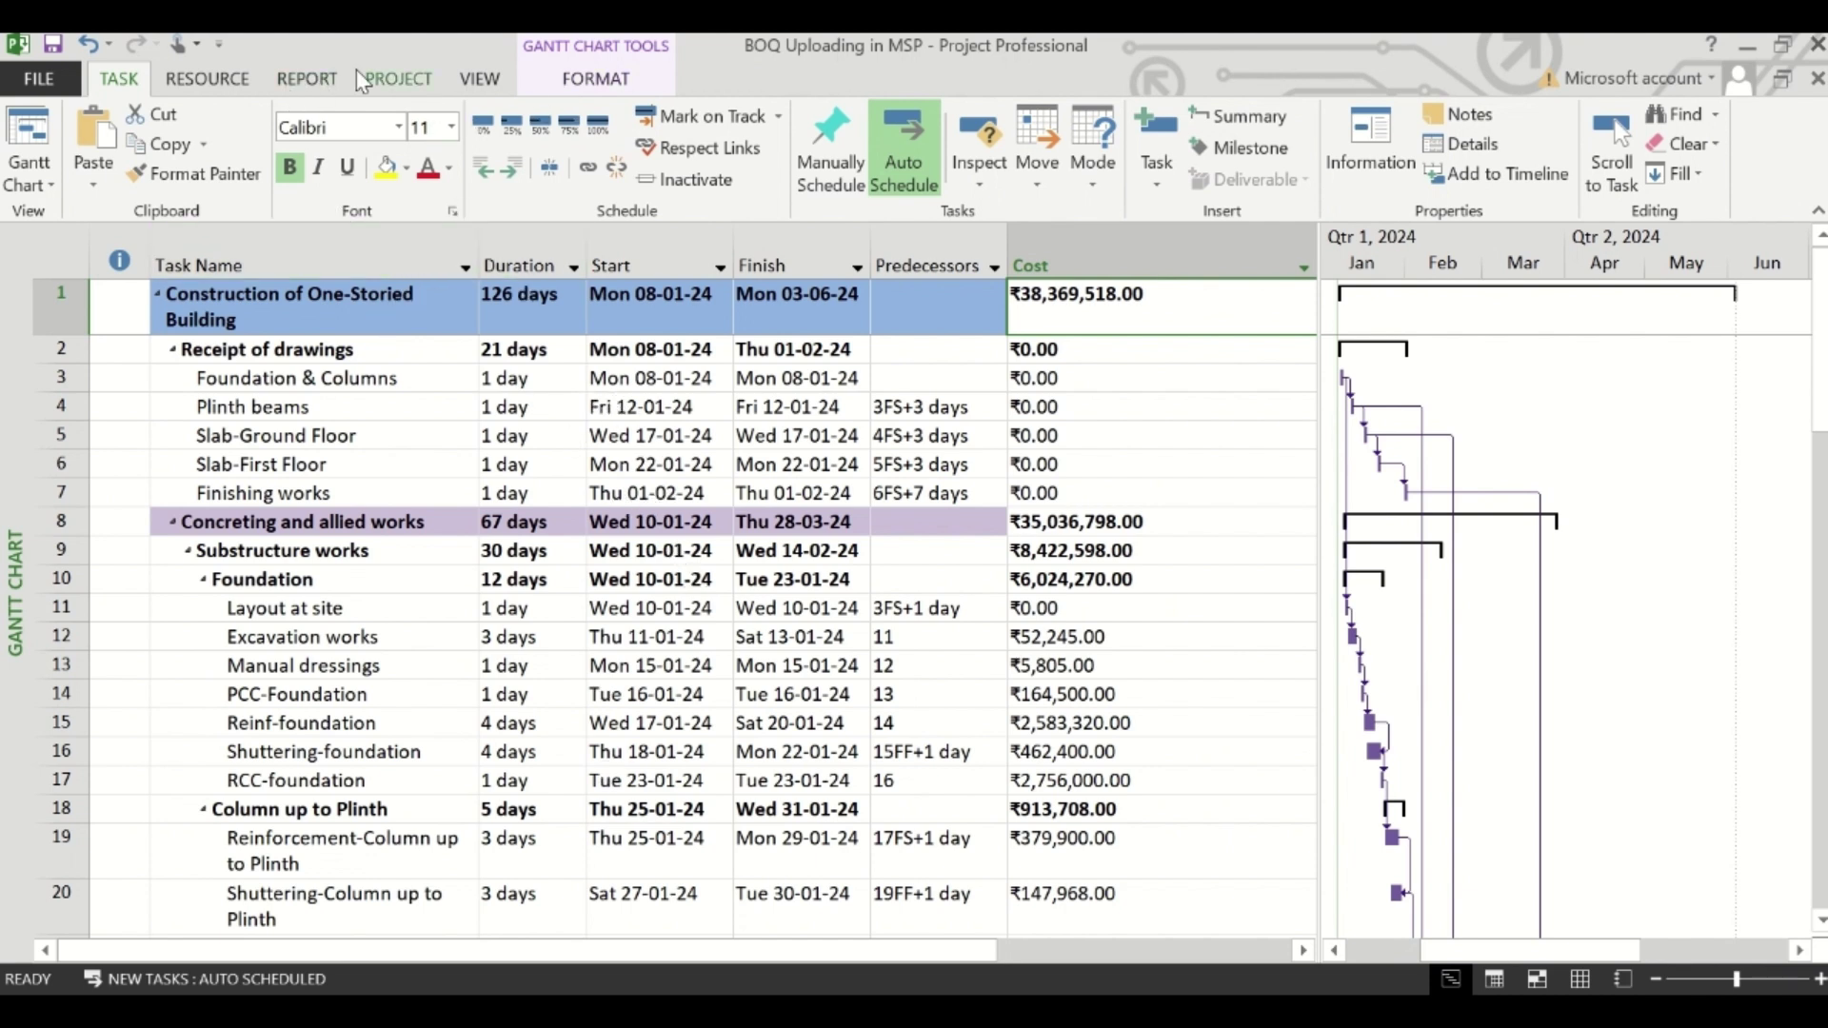
- Save Baseline for the entire project through the Set Baseline dialog
click(390, 78)
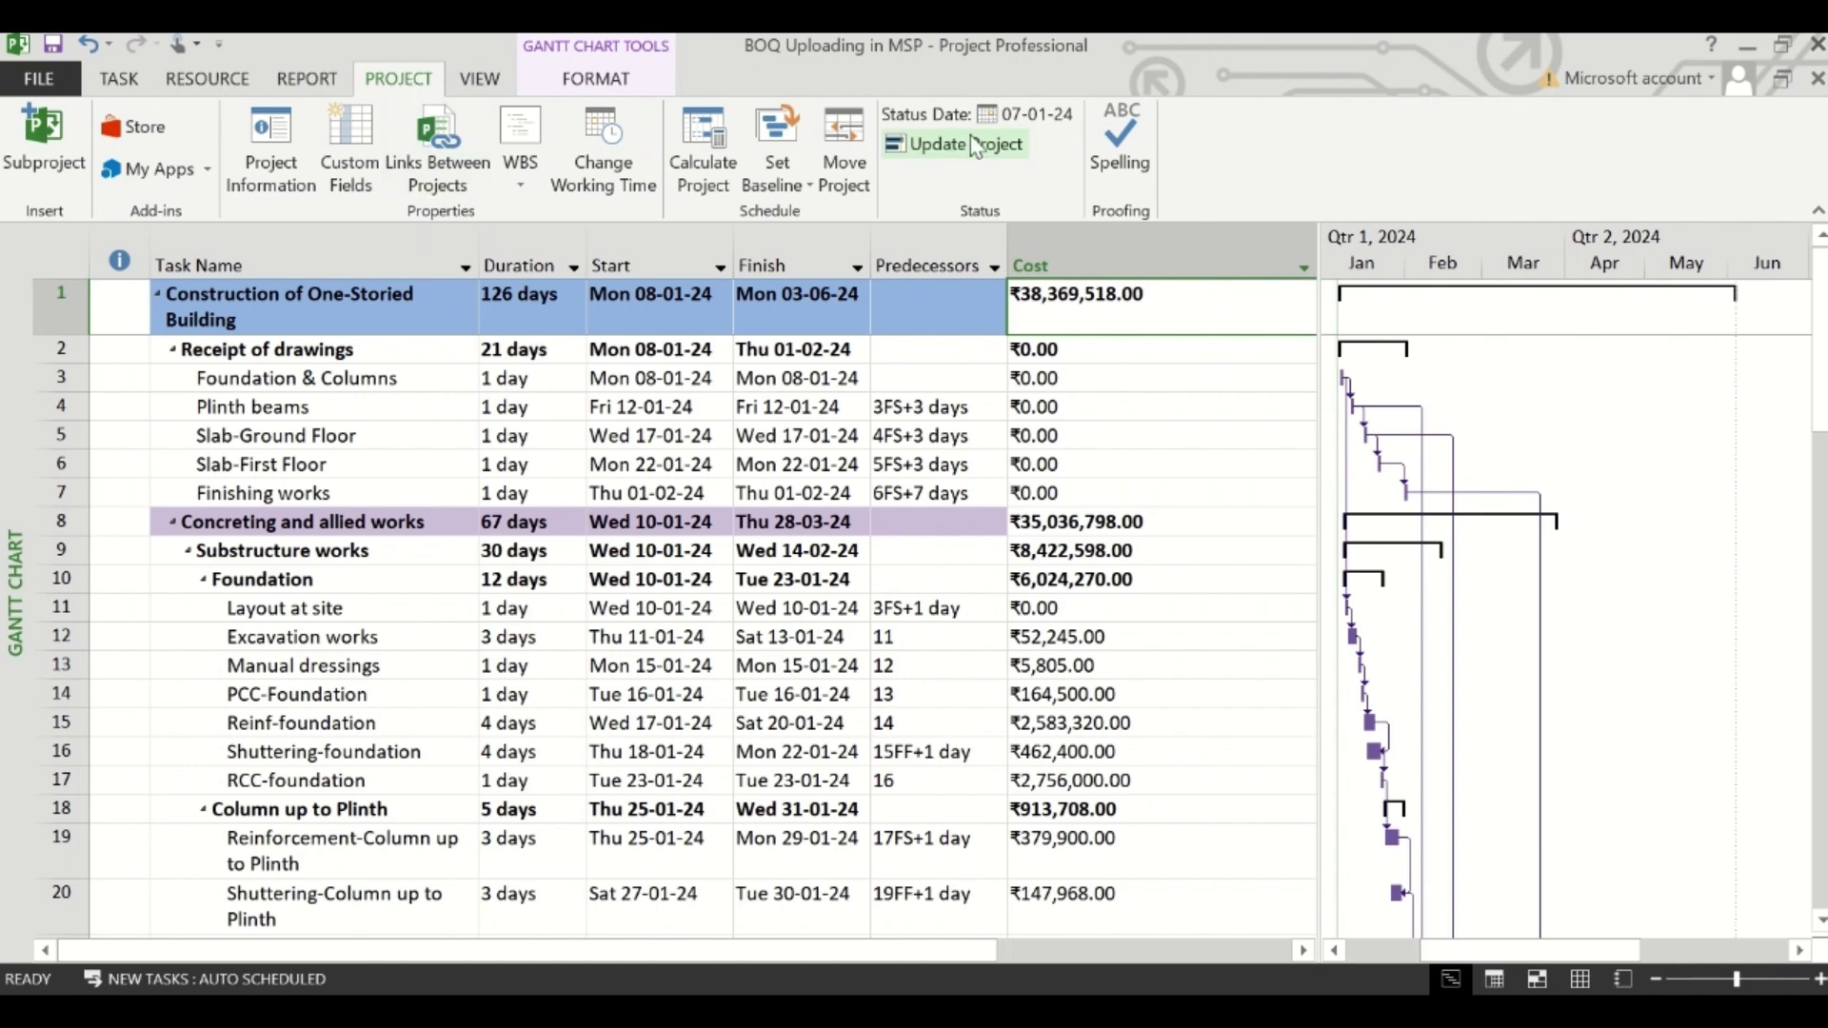
click(779, 186)
click(798, 218)
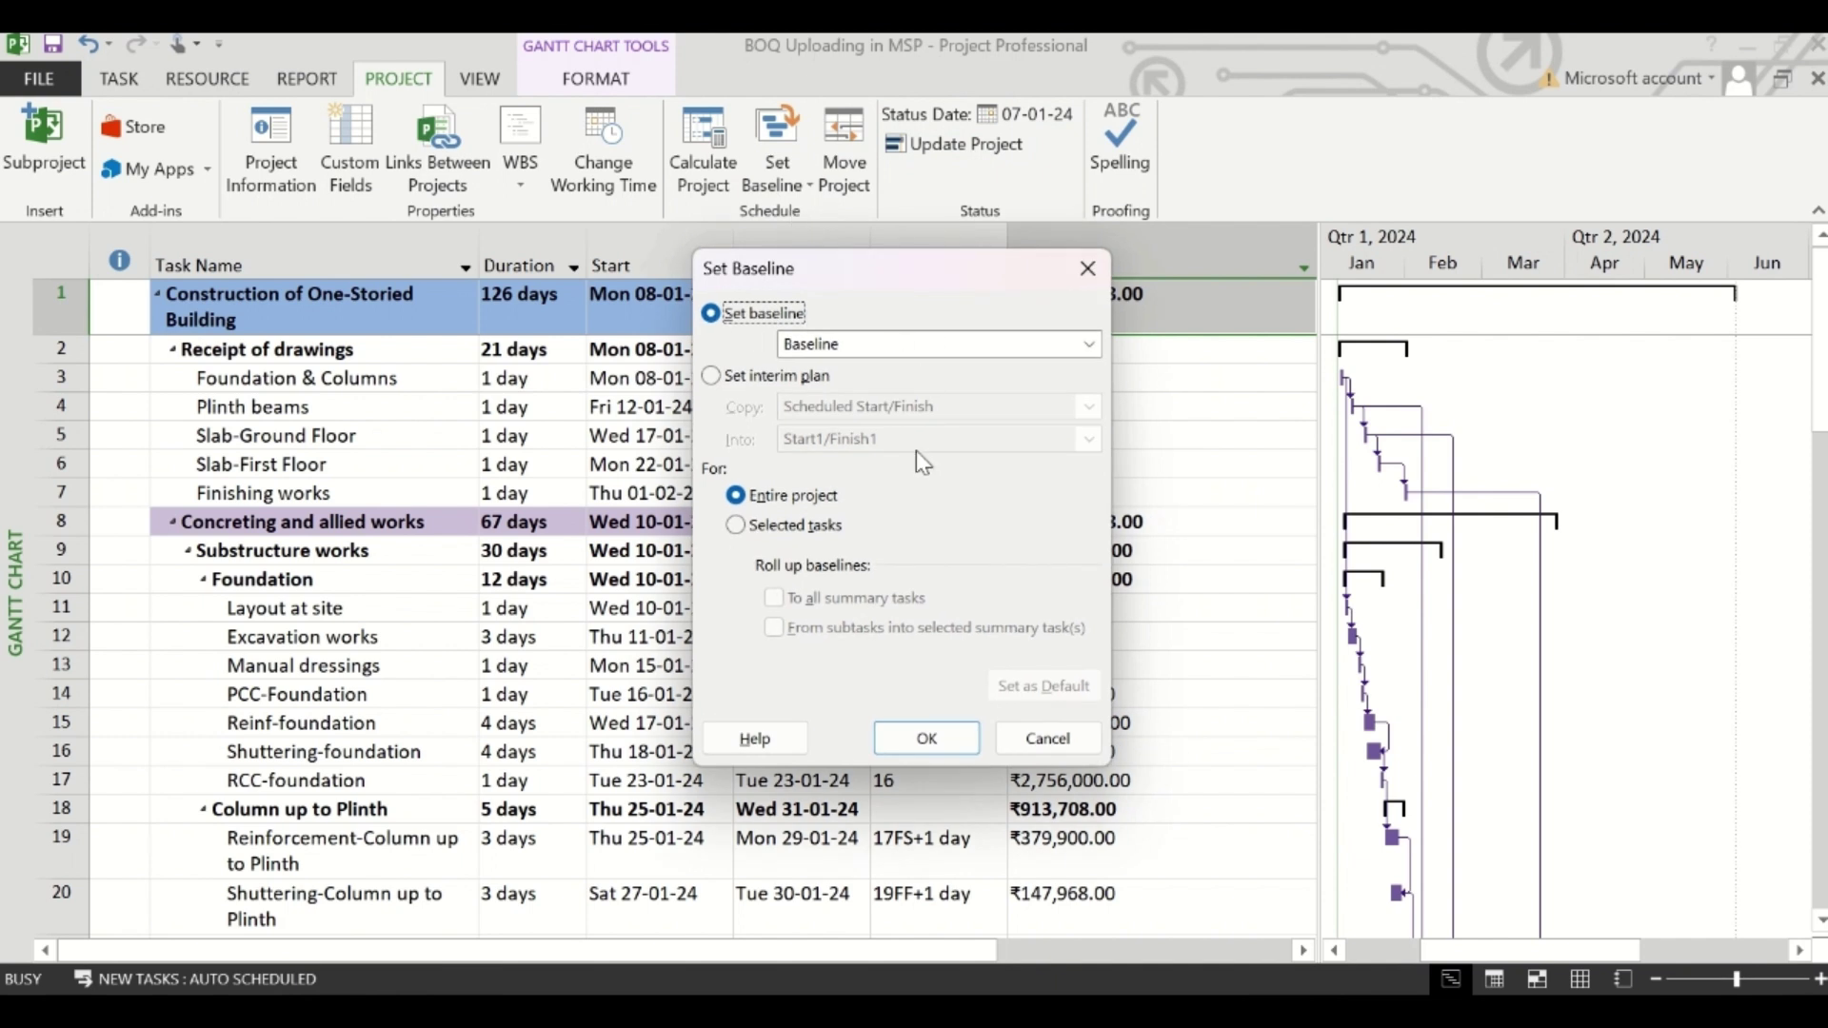
click(853, 349)
click(848, 362)
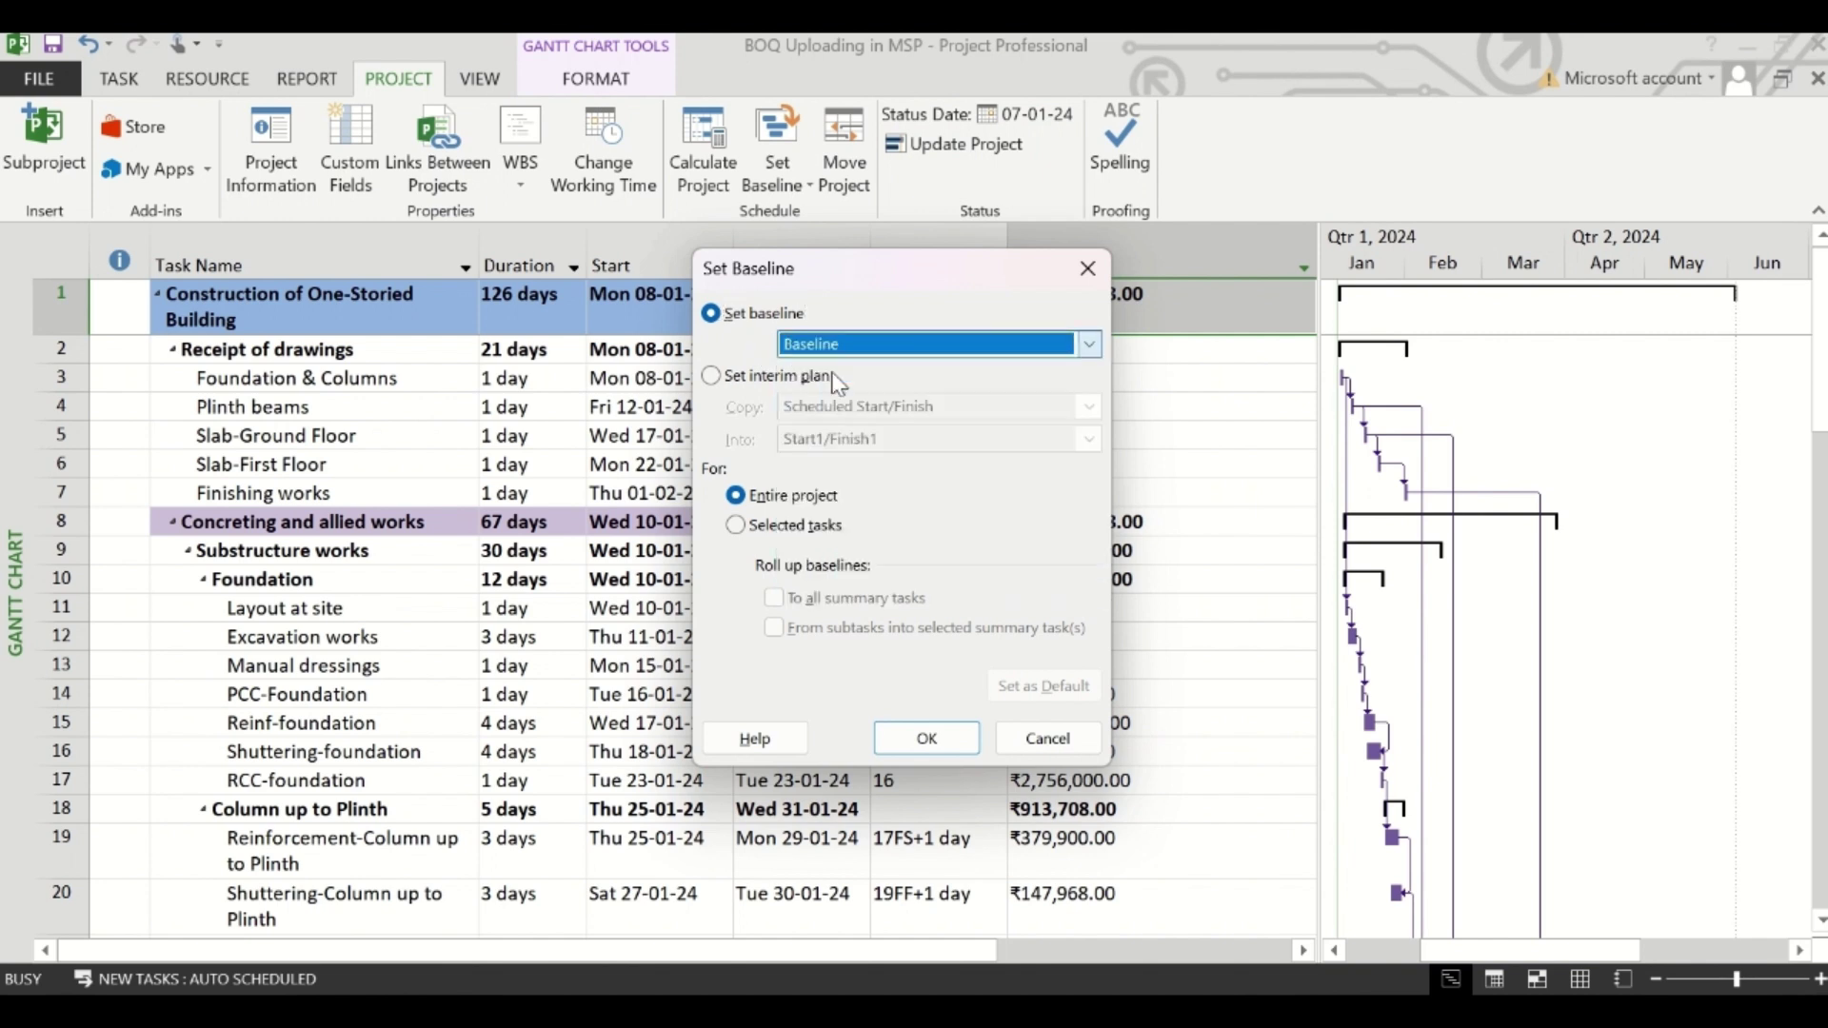
click(767, 501)
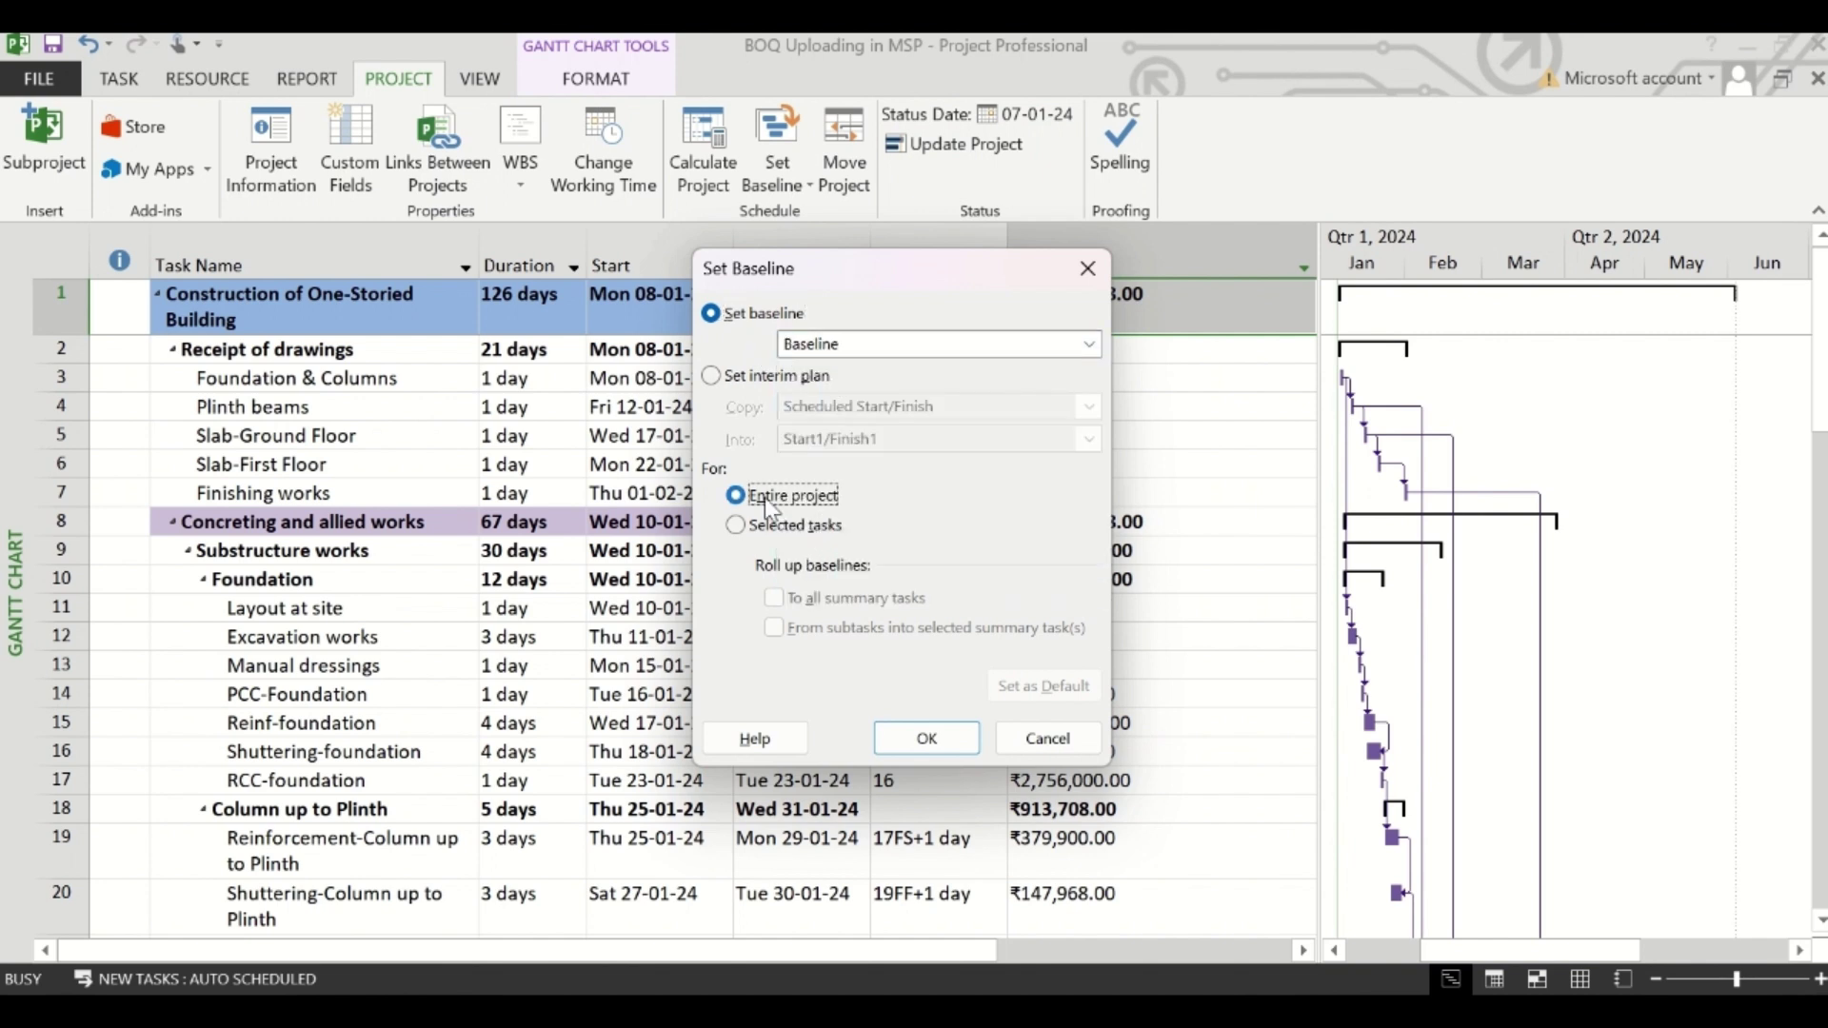
click(929, 739)
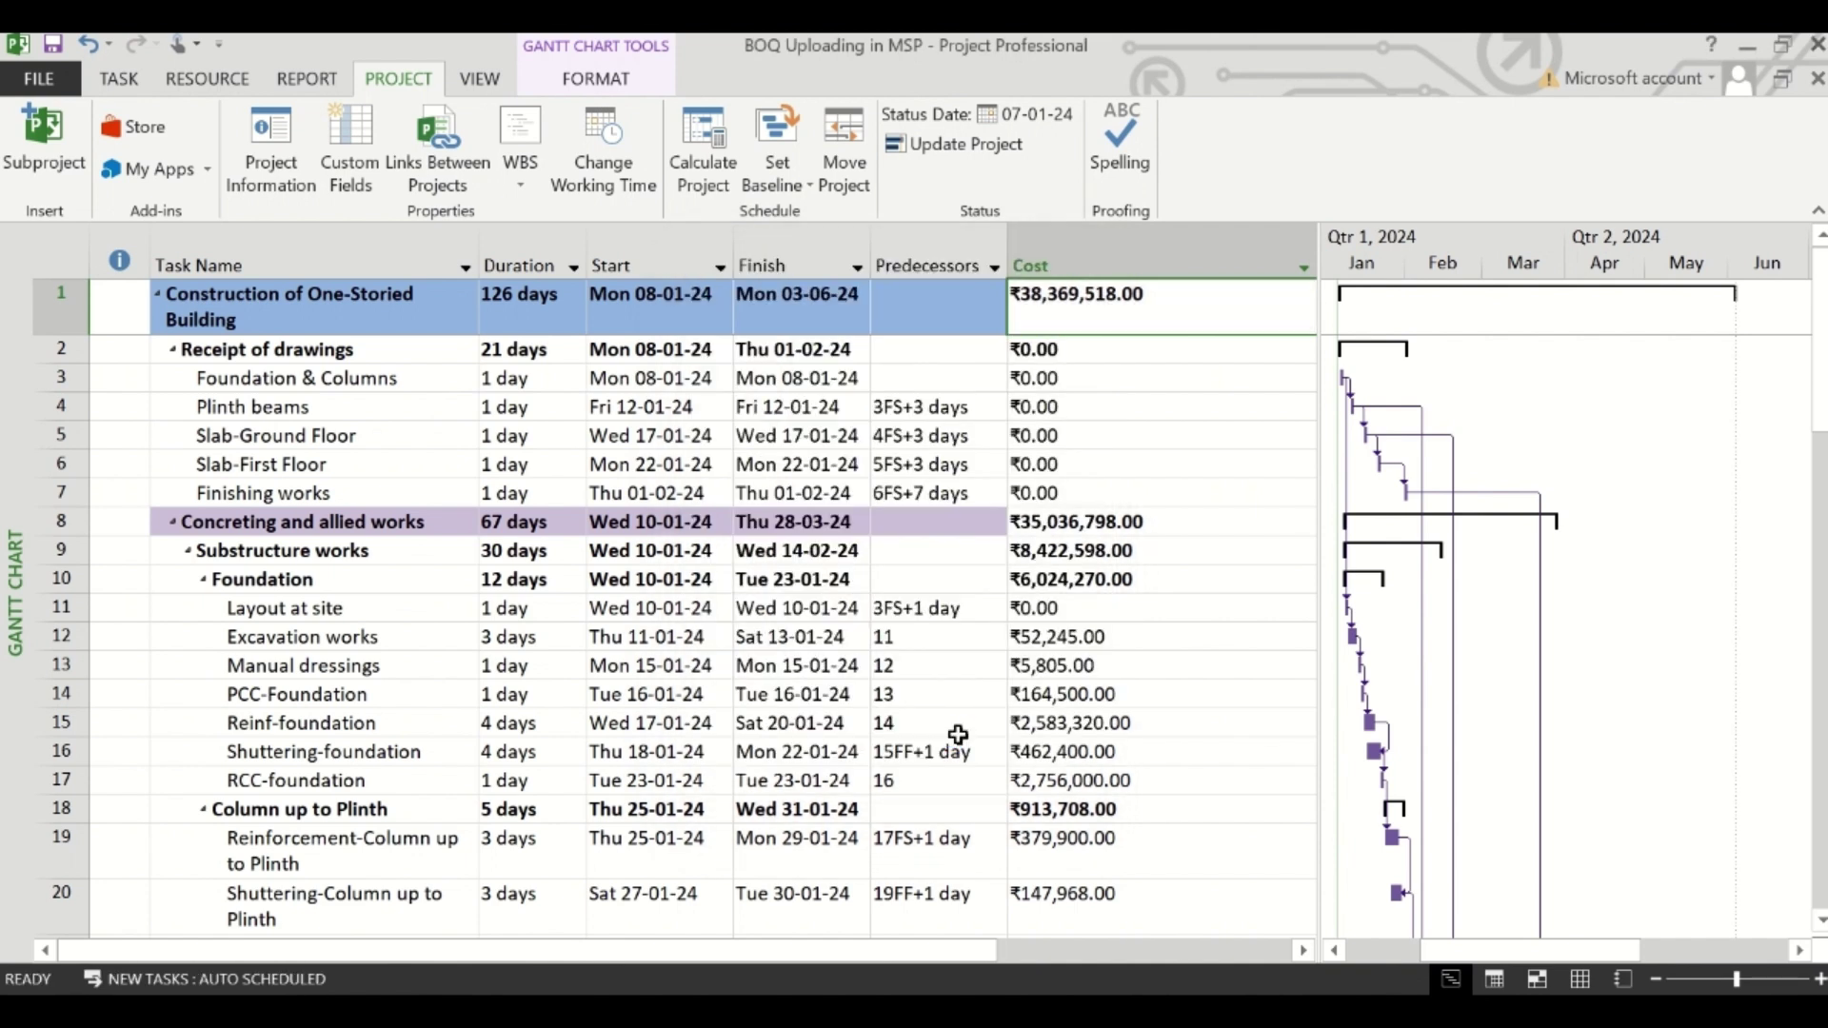
- Set the status date to 7 January 2024, then update the entire project's work as complete through 07-01-24
click(1022, 114)
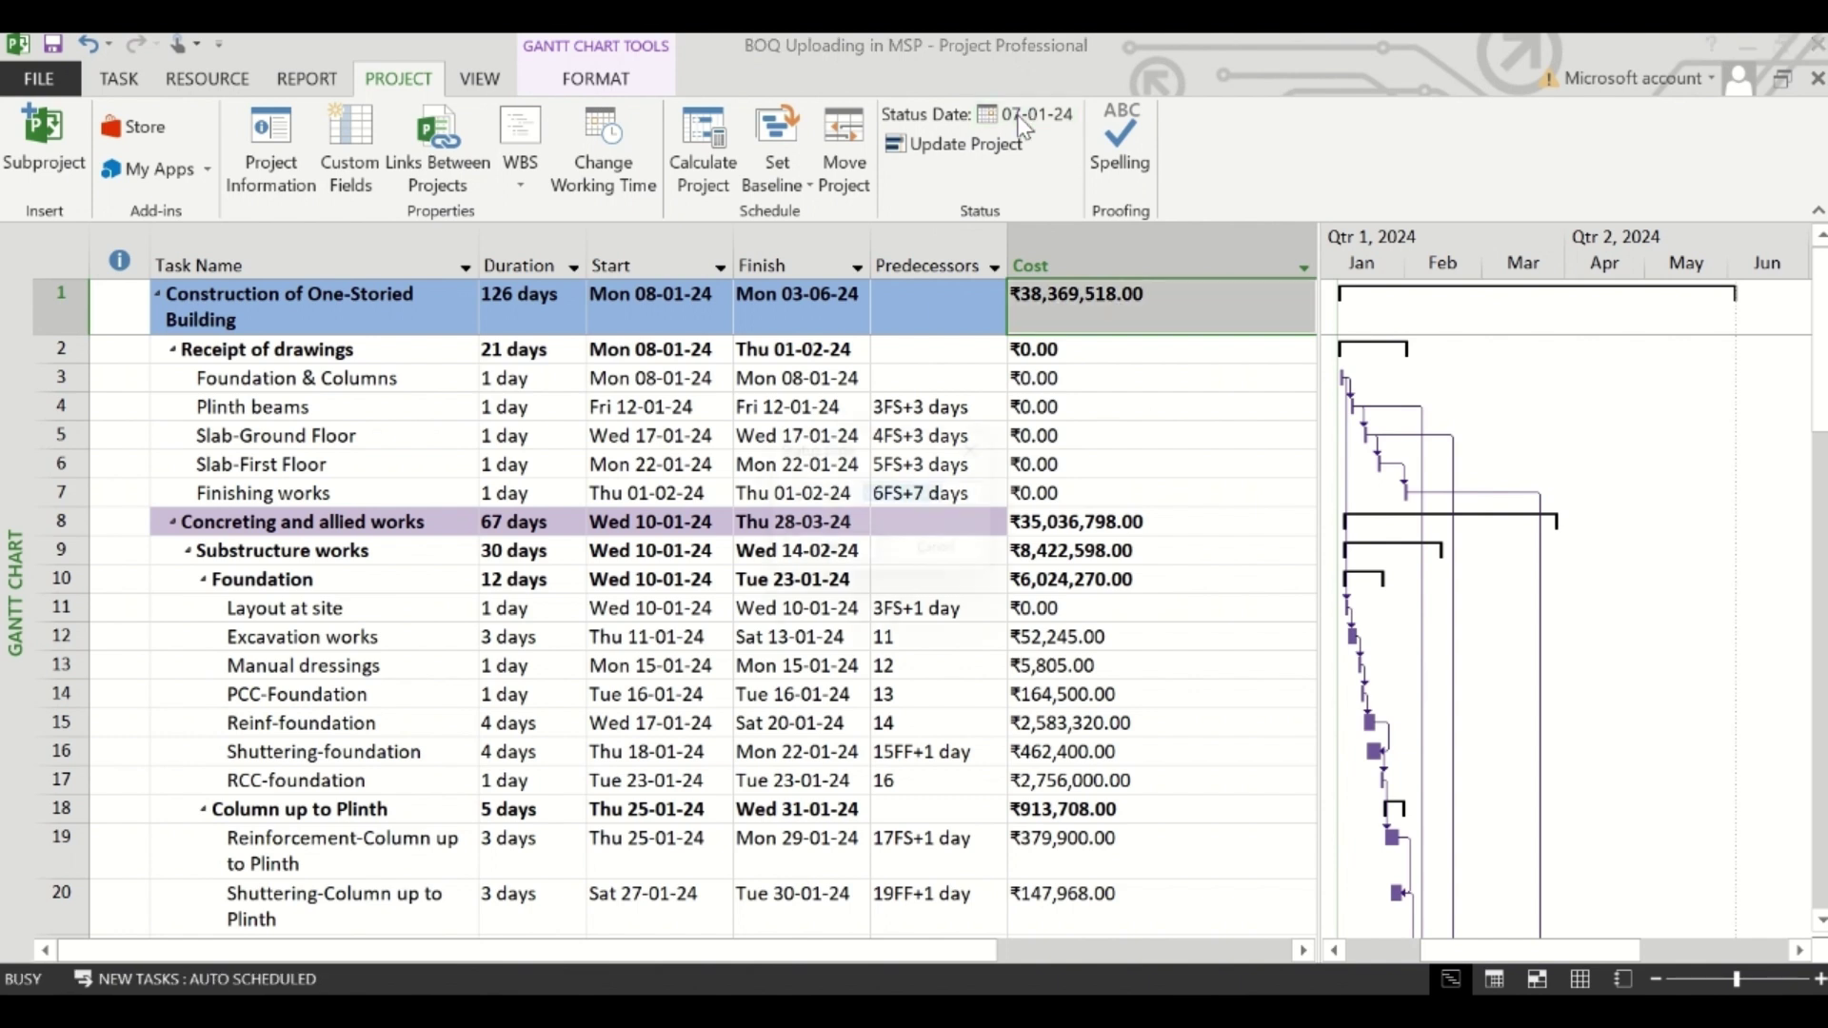
click(1002, 499)
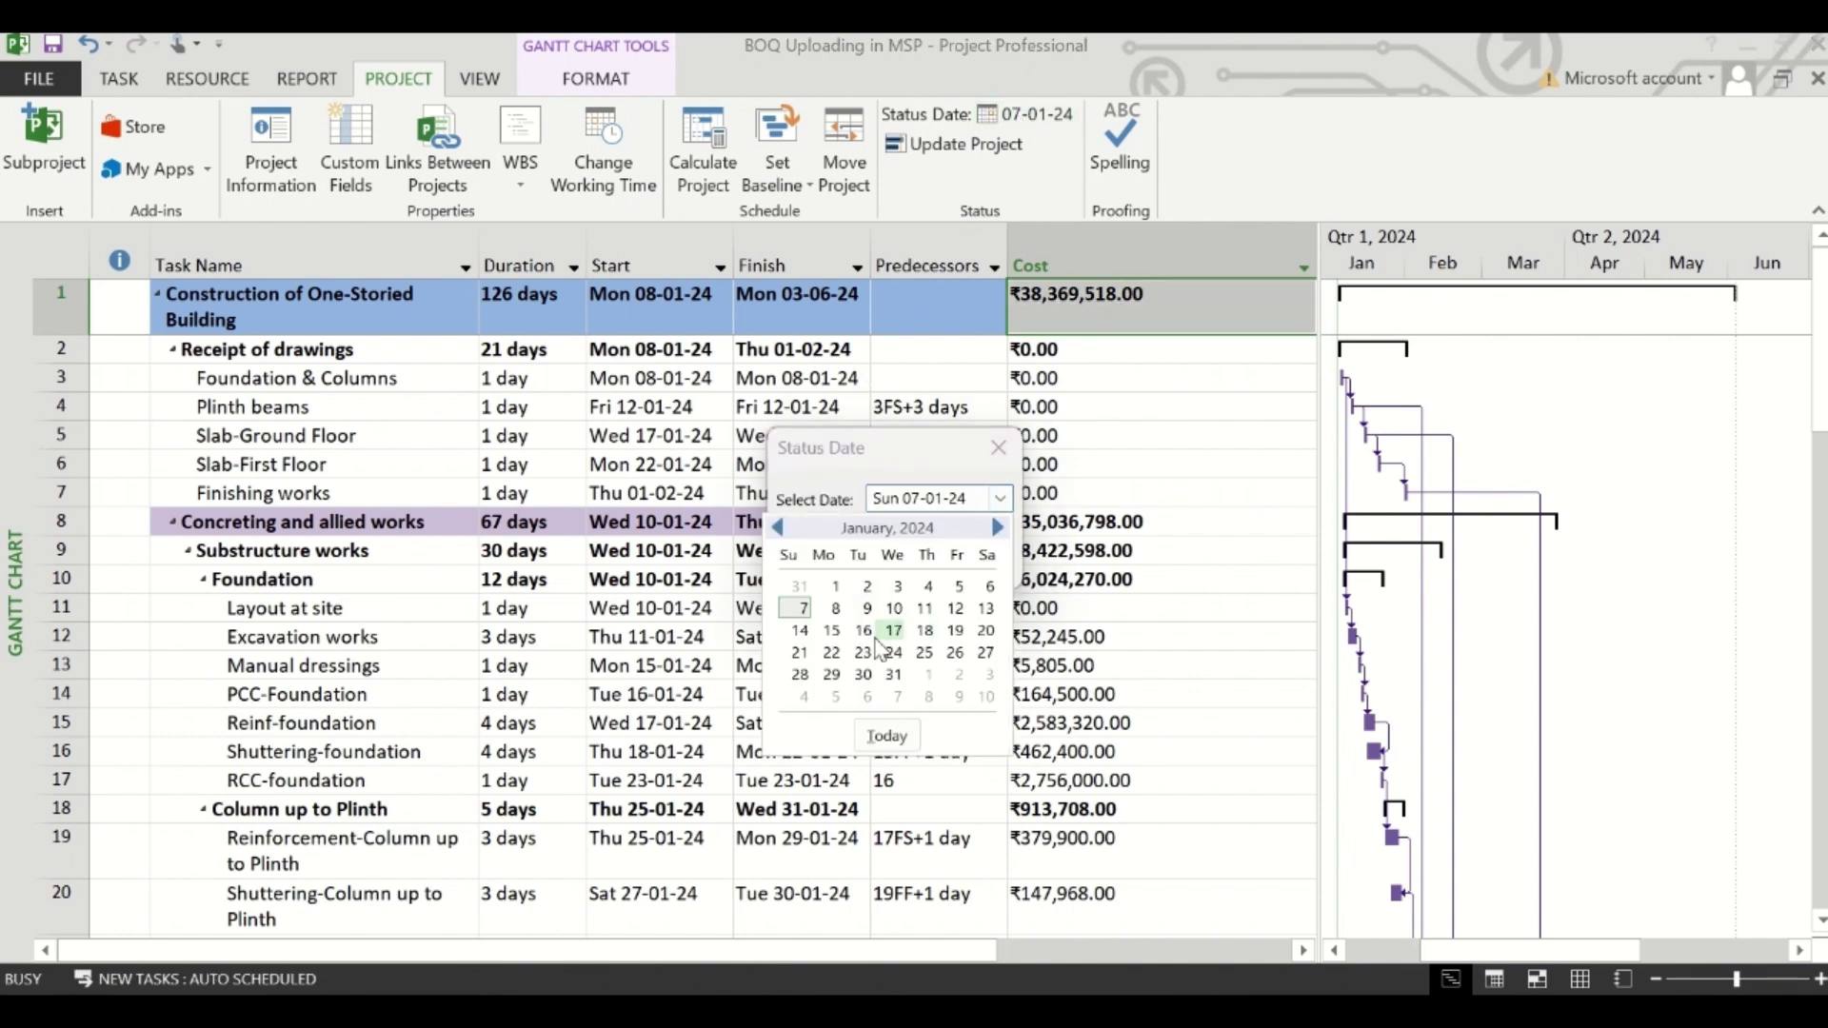
click(803, 609)
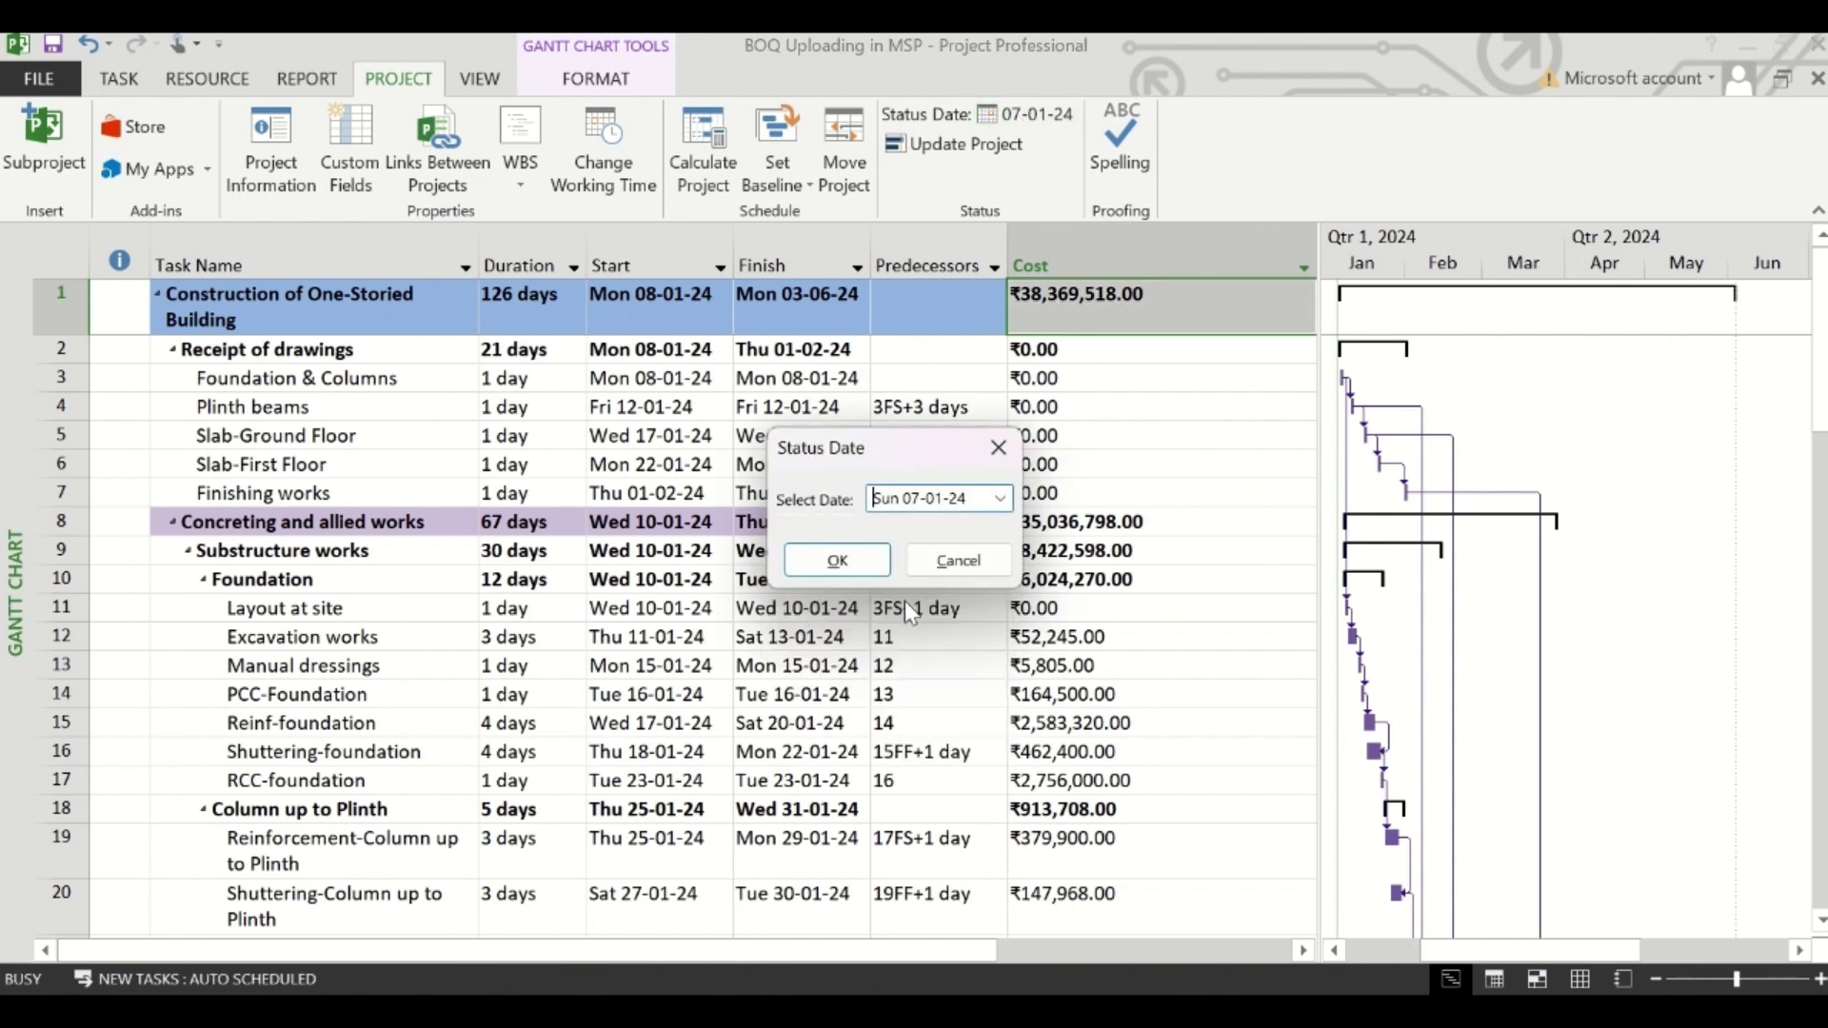
click(832, 560)
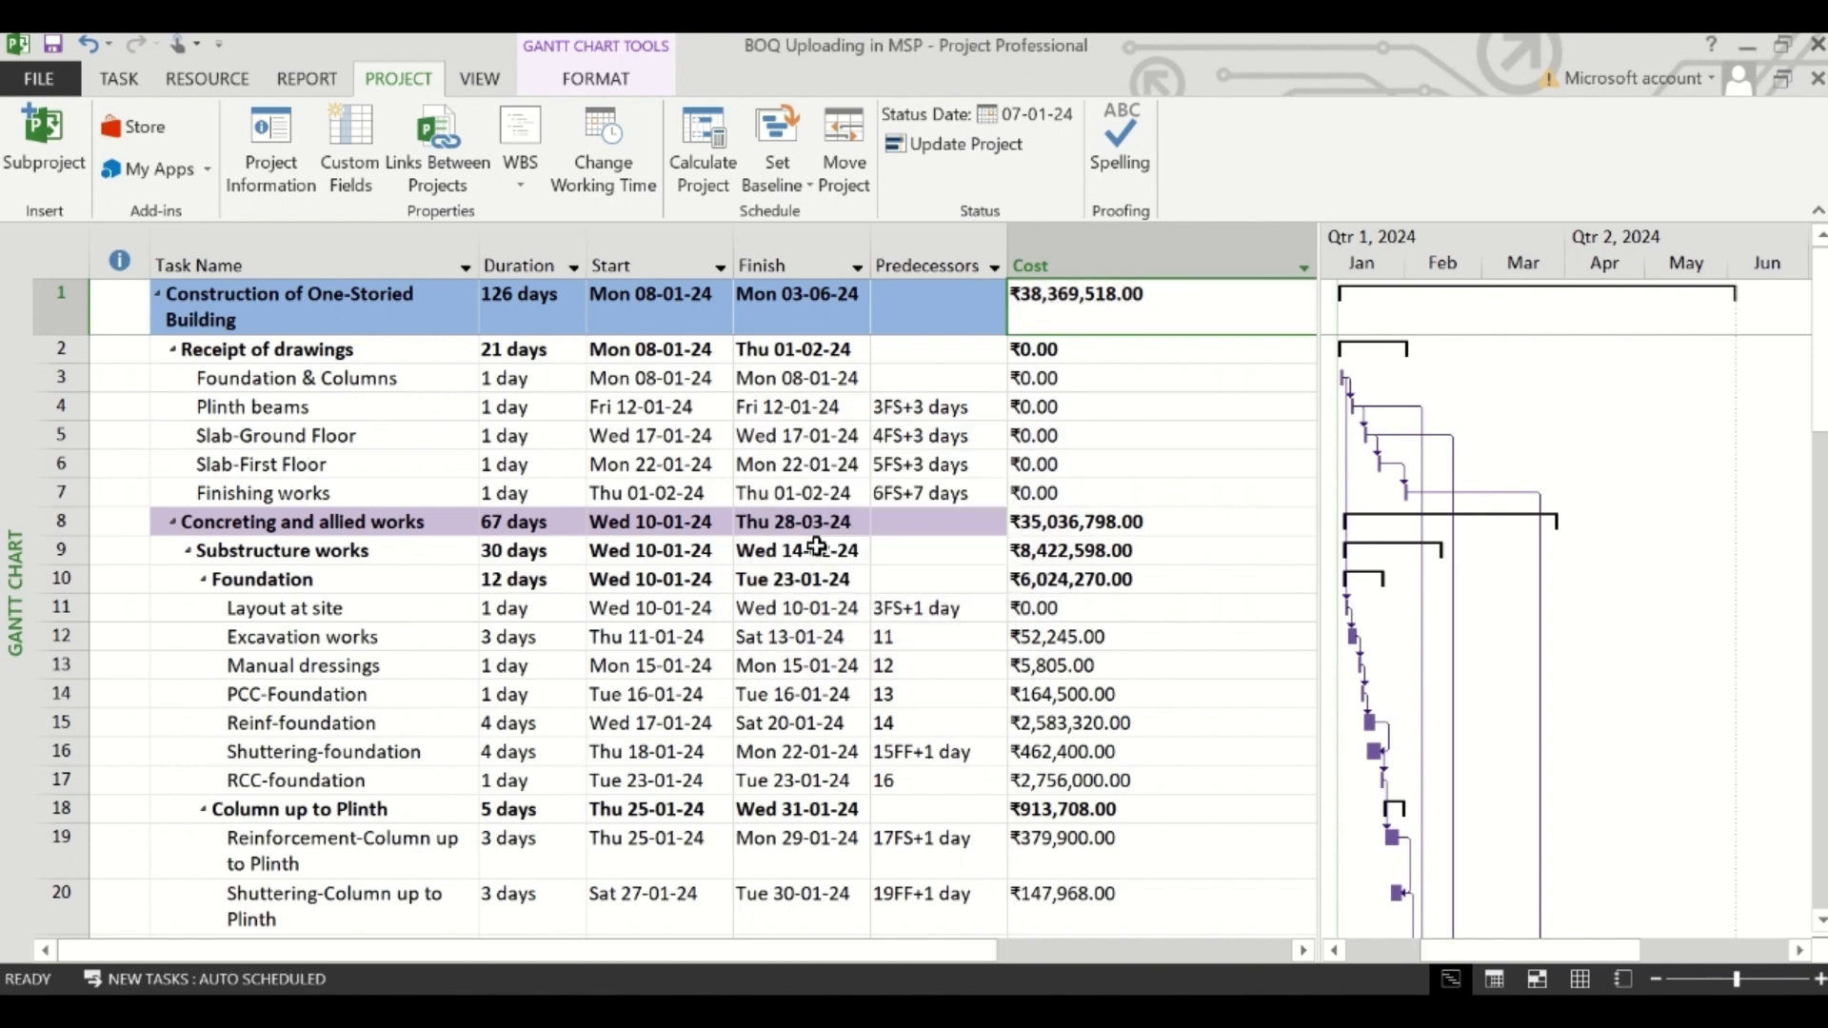
click(946, 145)
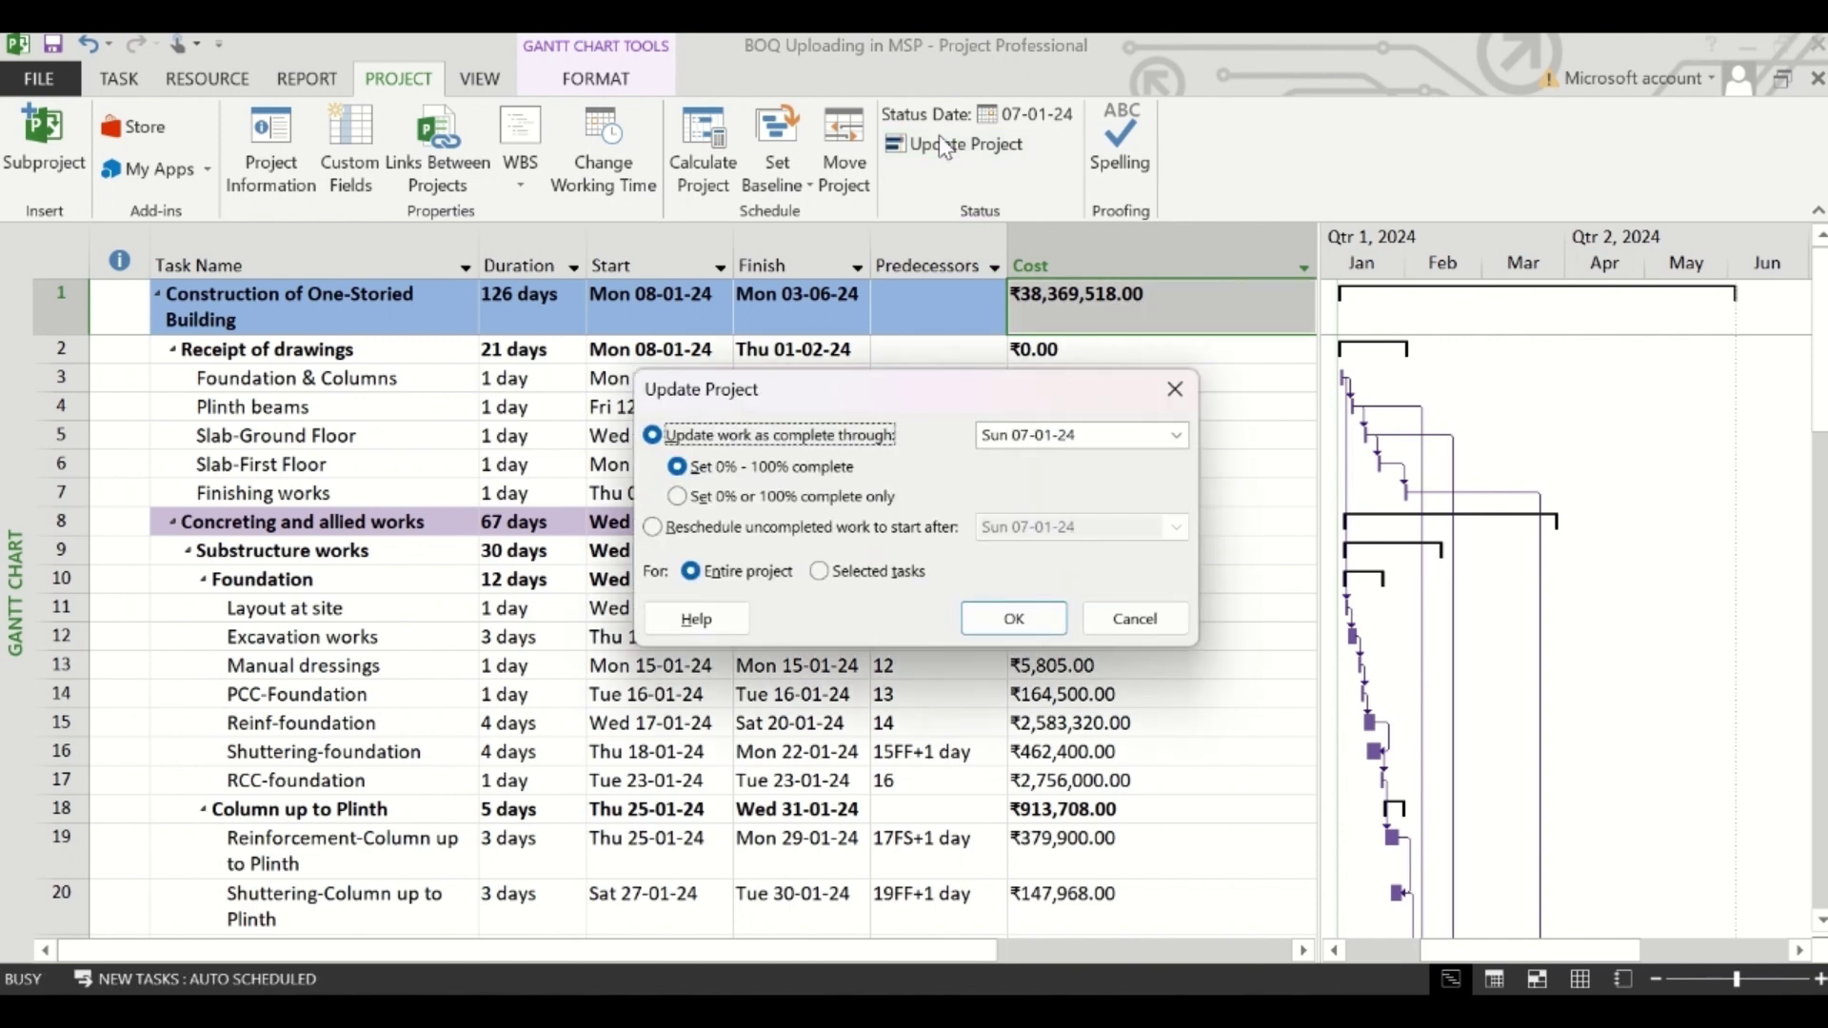
click(993, 618)
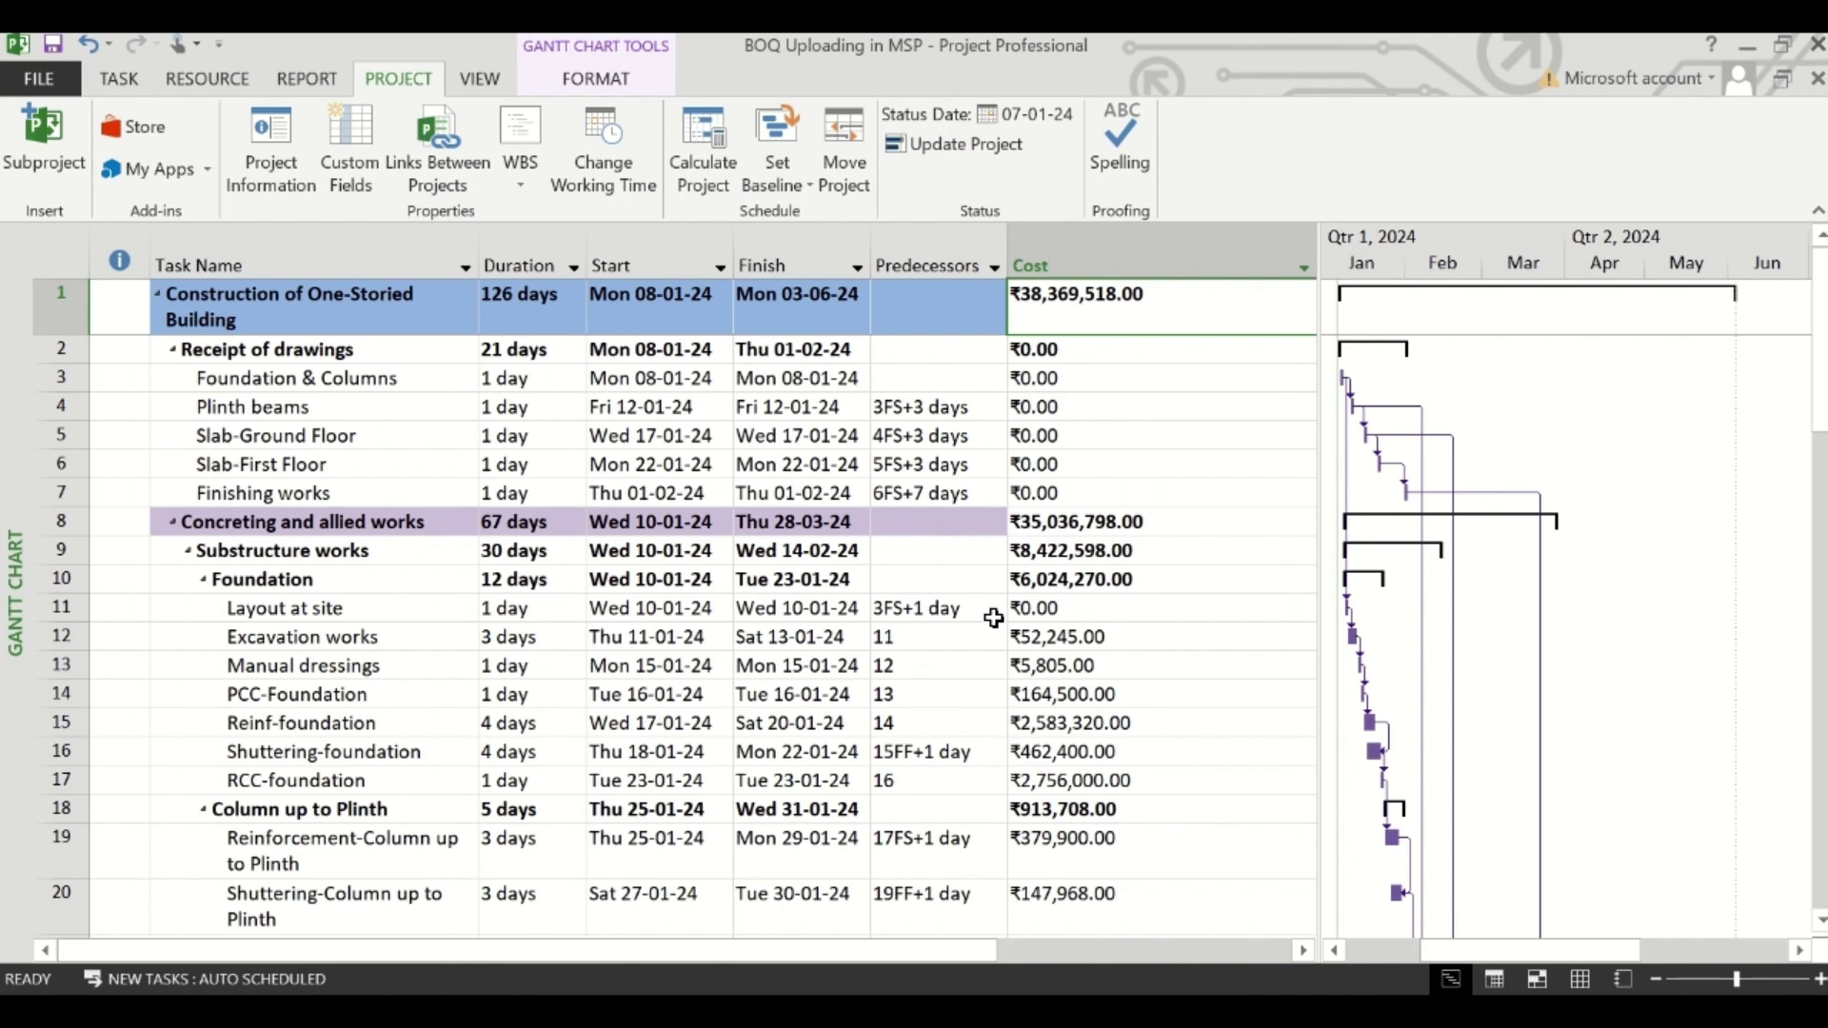
- Create a new Chart report named 'S-Curve' from the Report tab
click(303, 79)
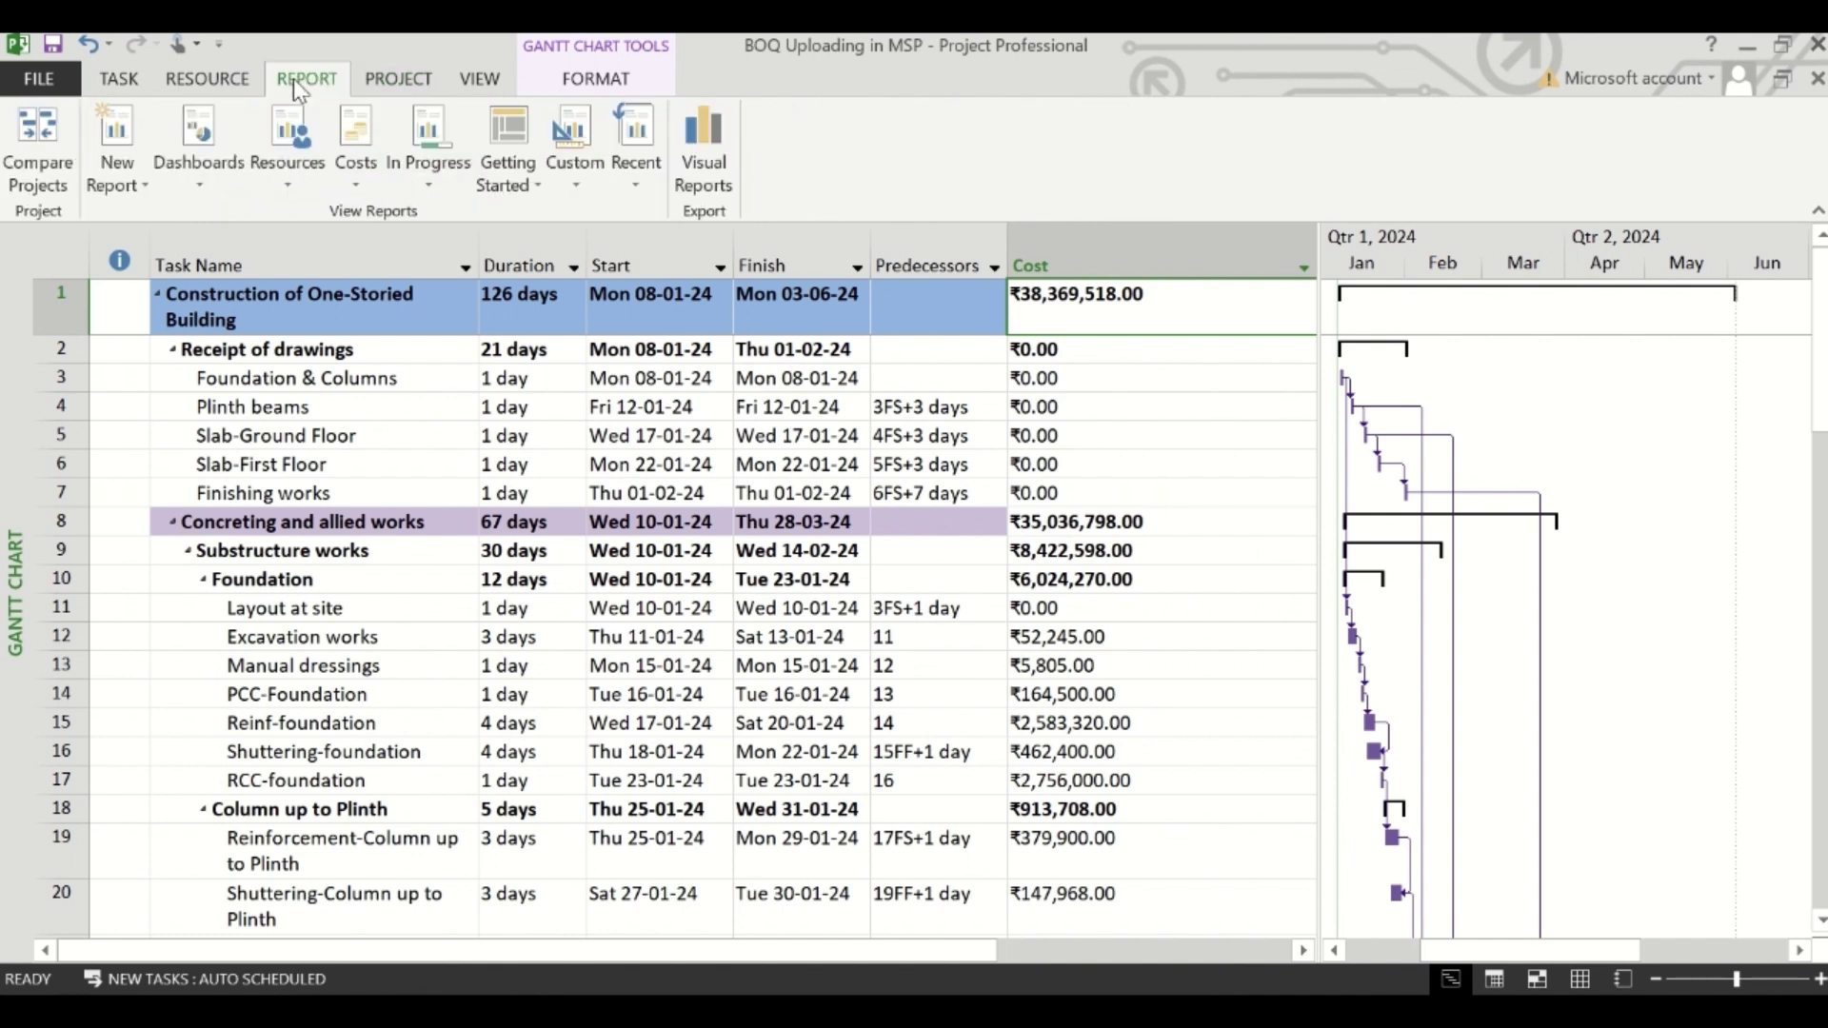
click(125, 188)
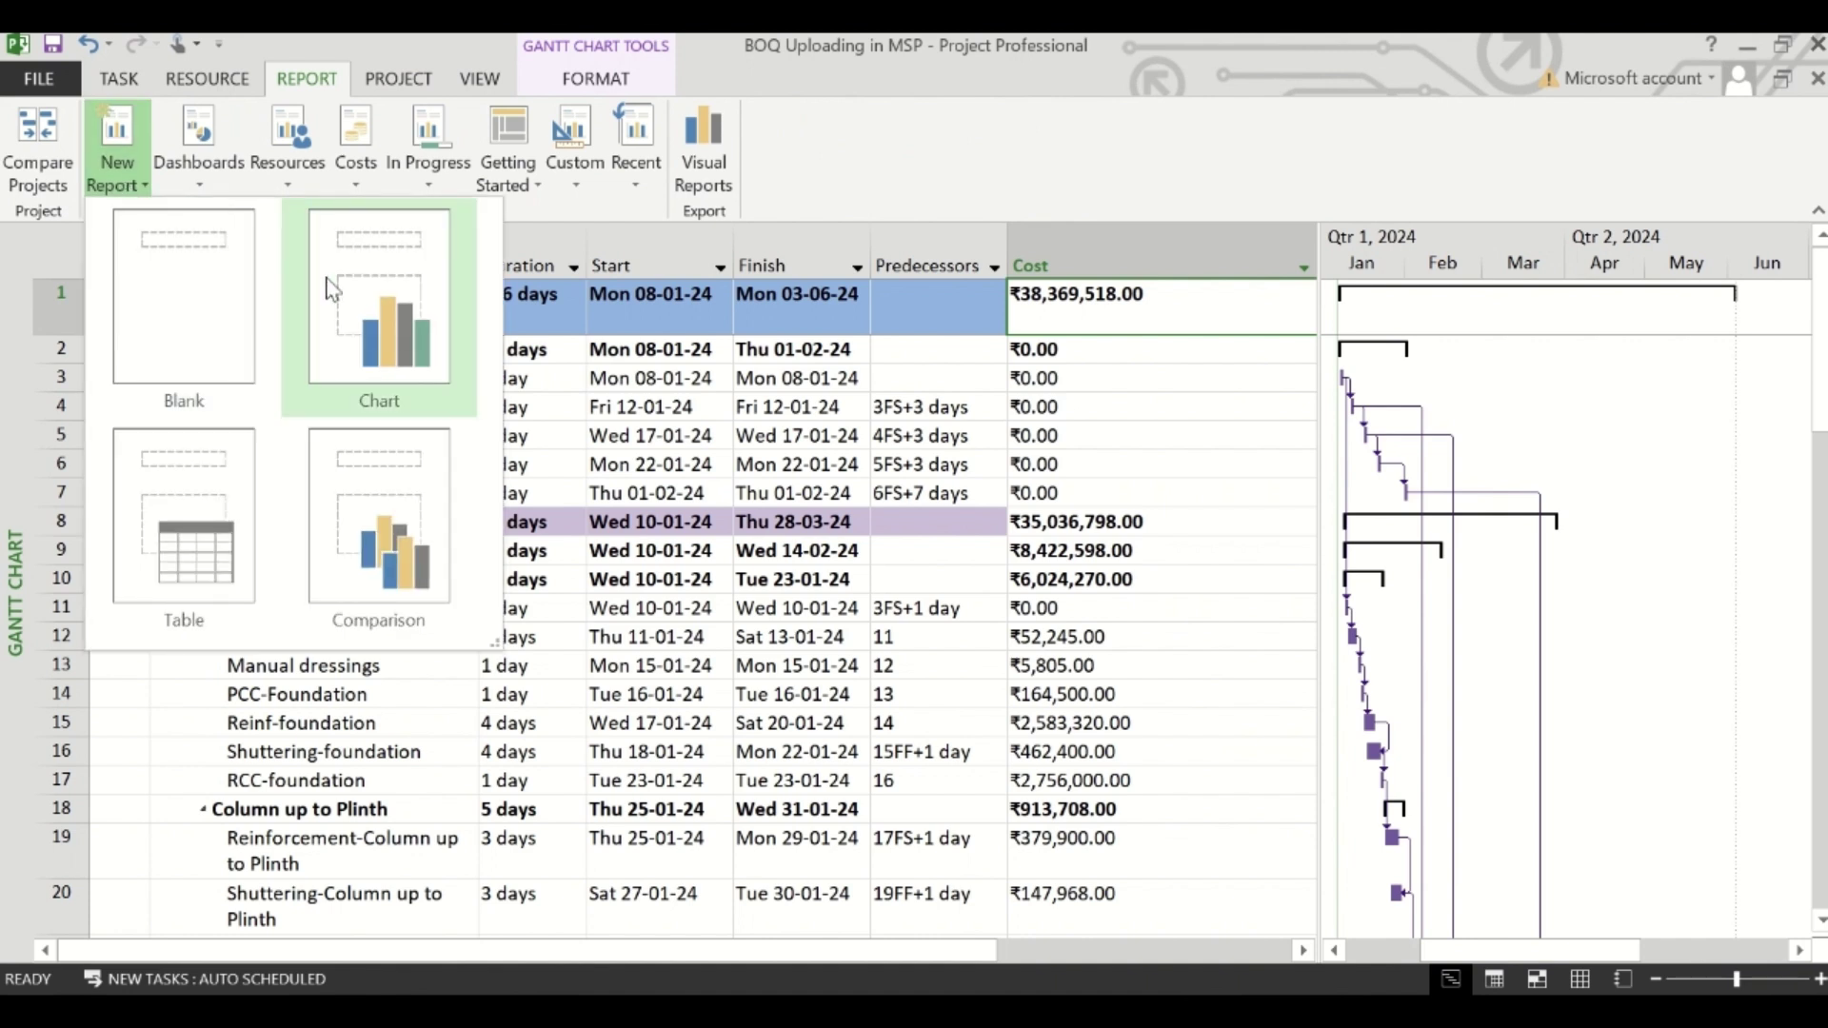
click(371, 302)
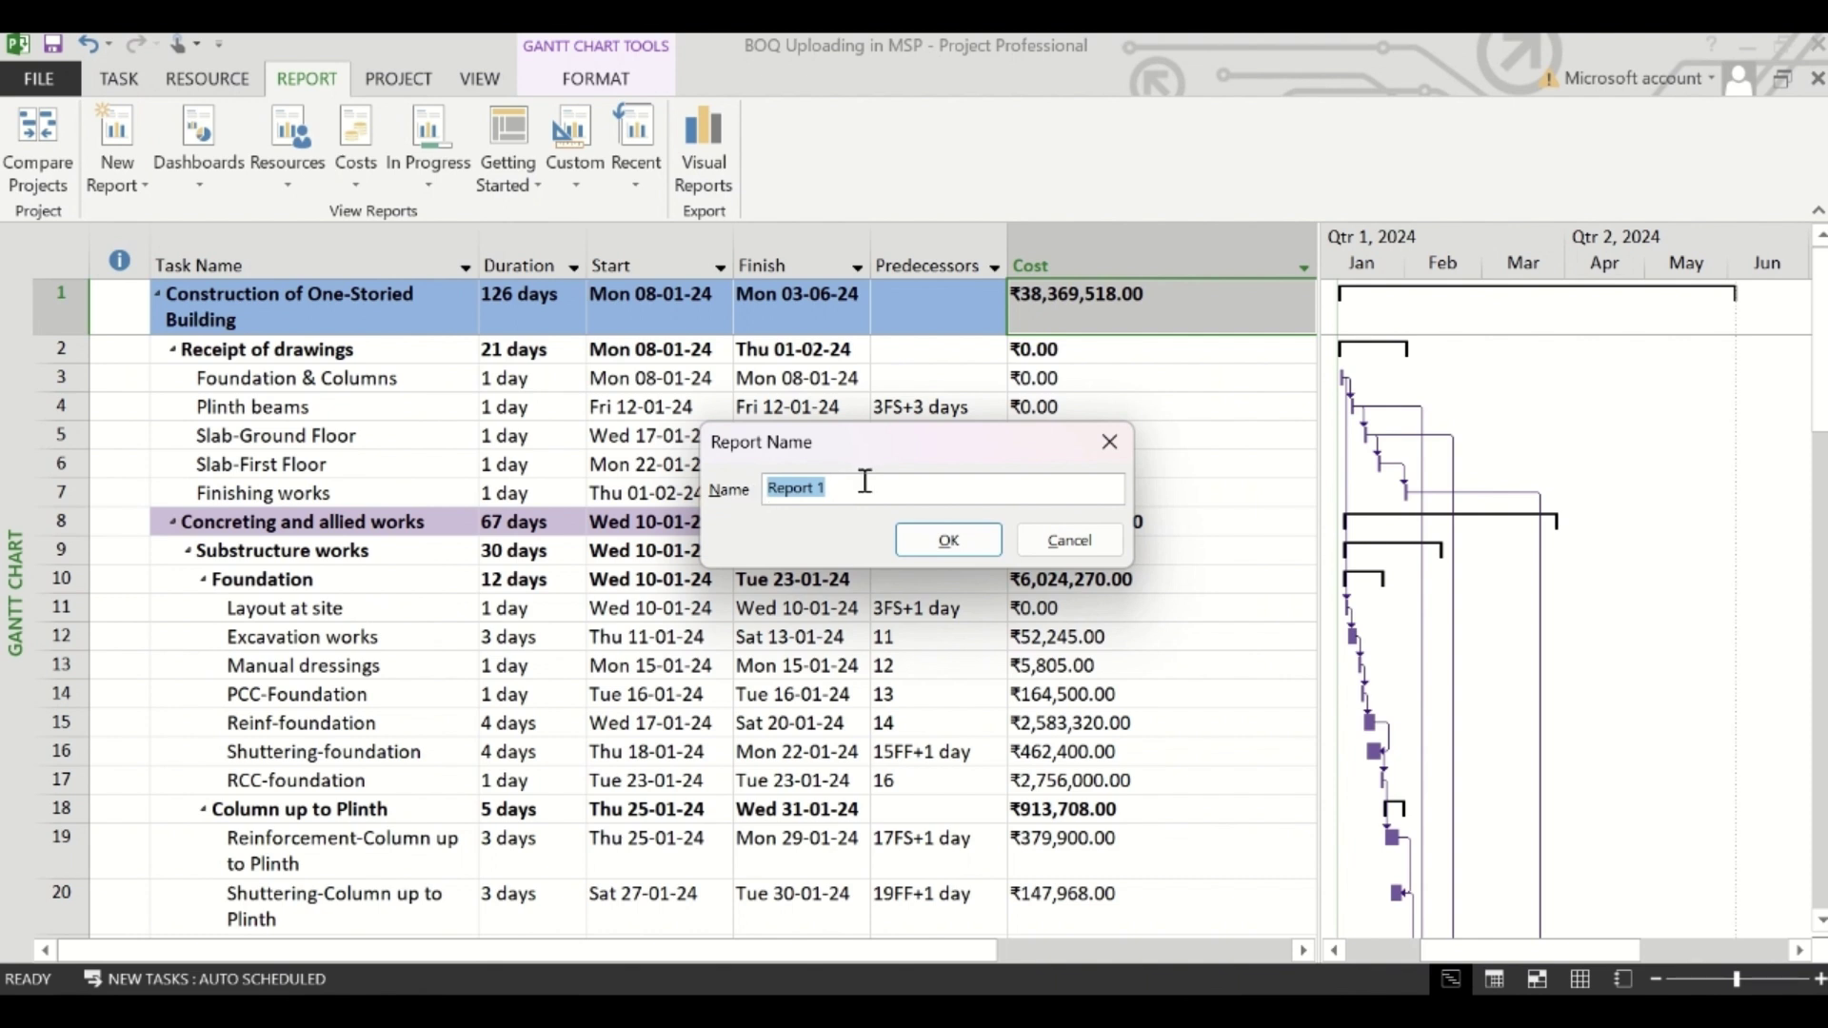
text(S-Curve)
click(949, 541)
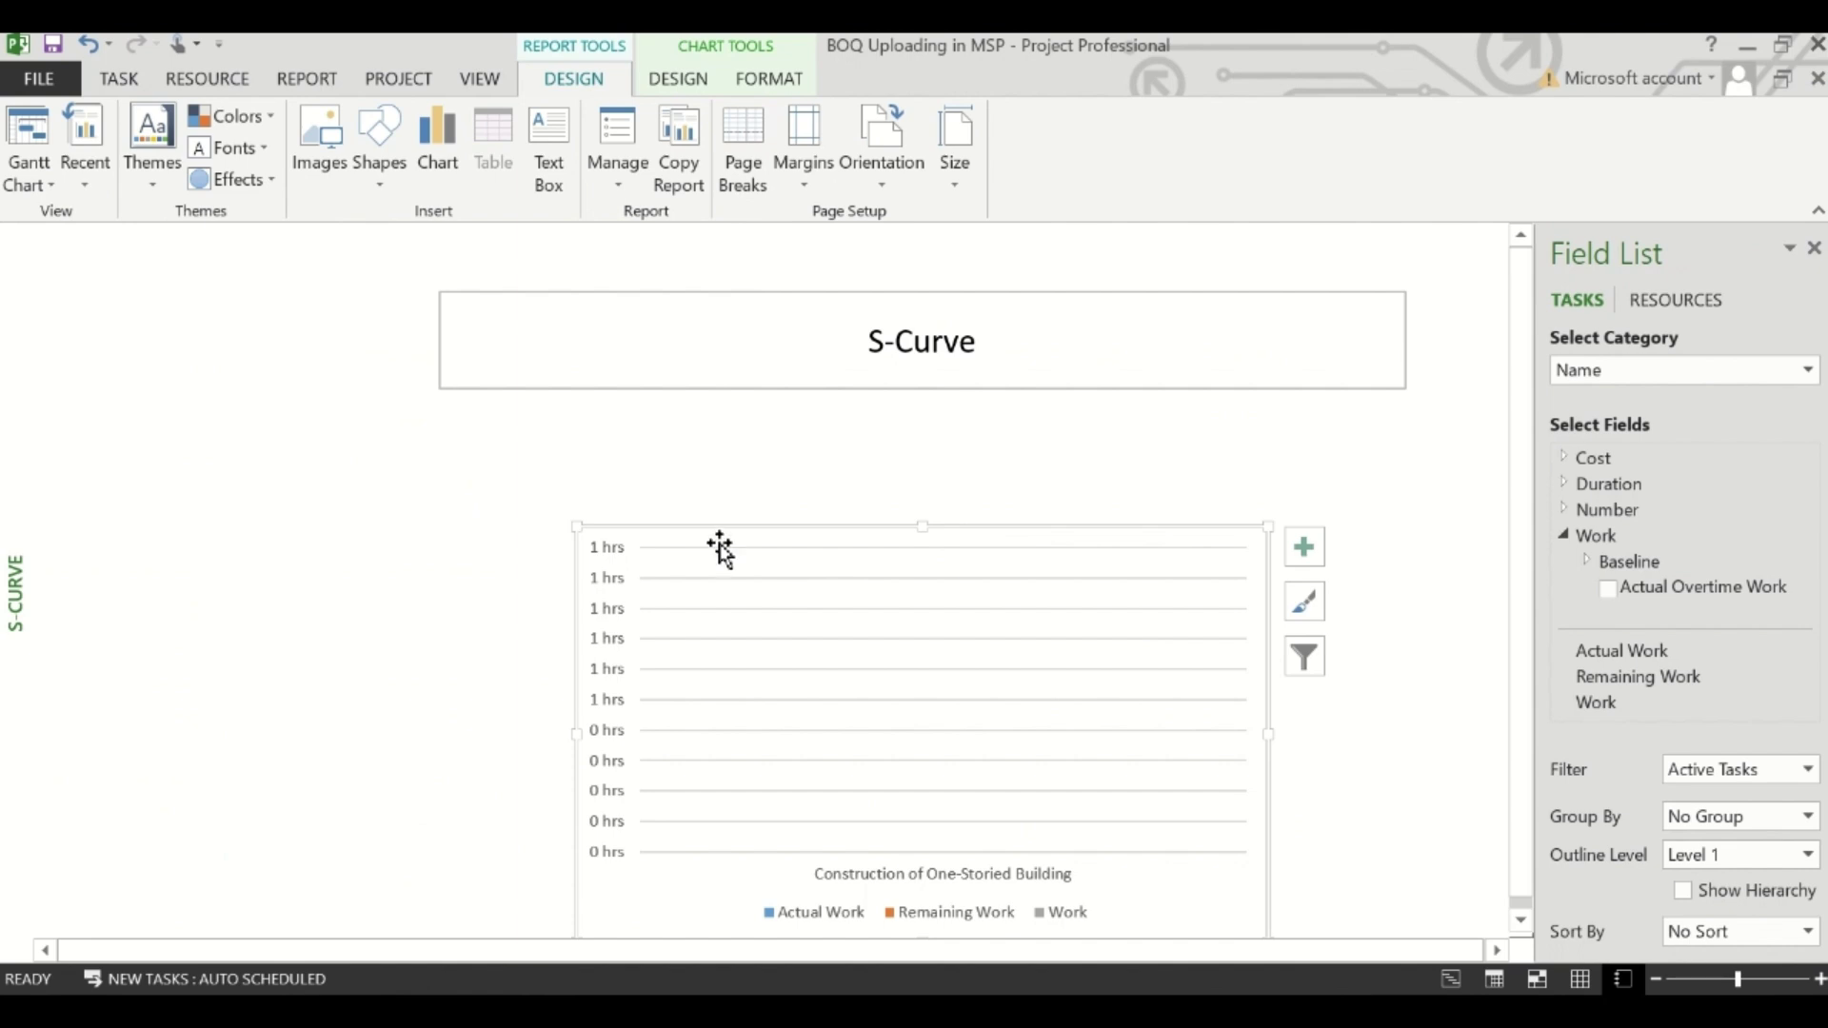
- Move the chart beneath the S-Curve title, enlarge it, and set its category to Time
drag(708, 540, 570, 416)
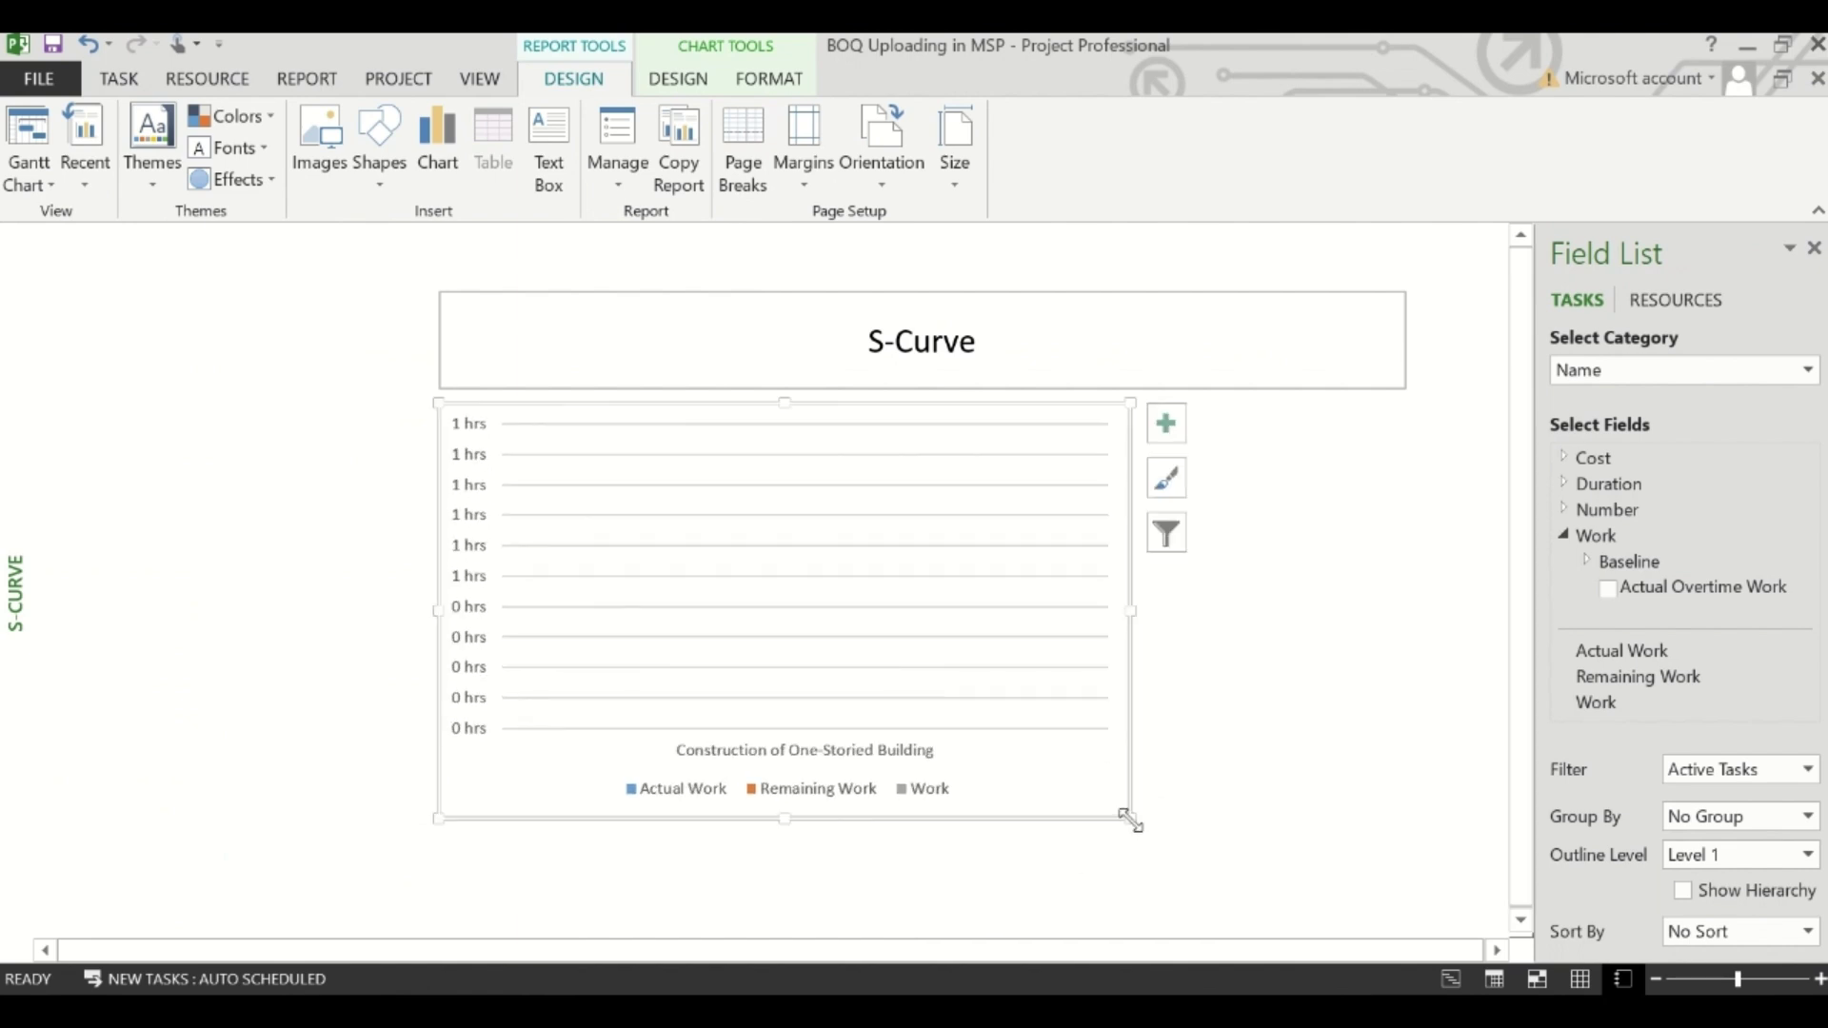
drag(1132, 818, 1403, 880)
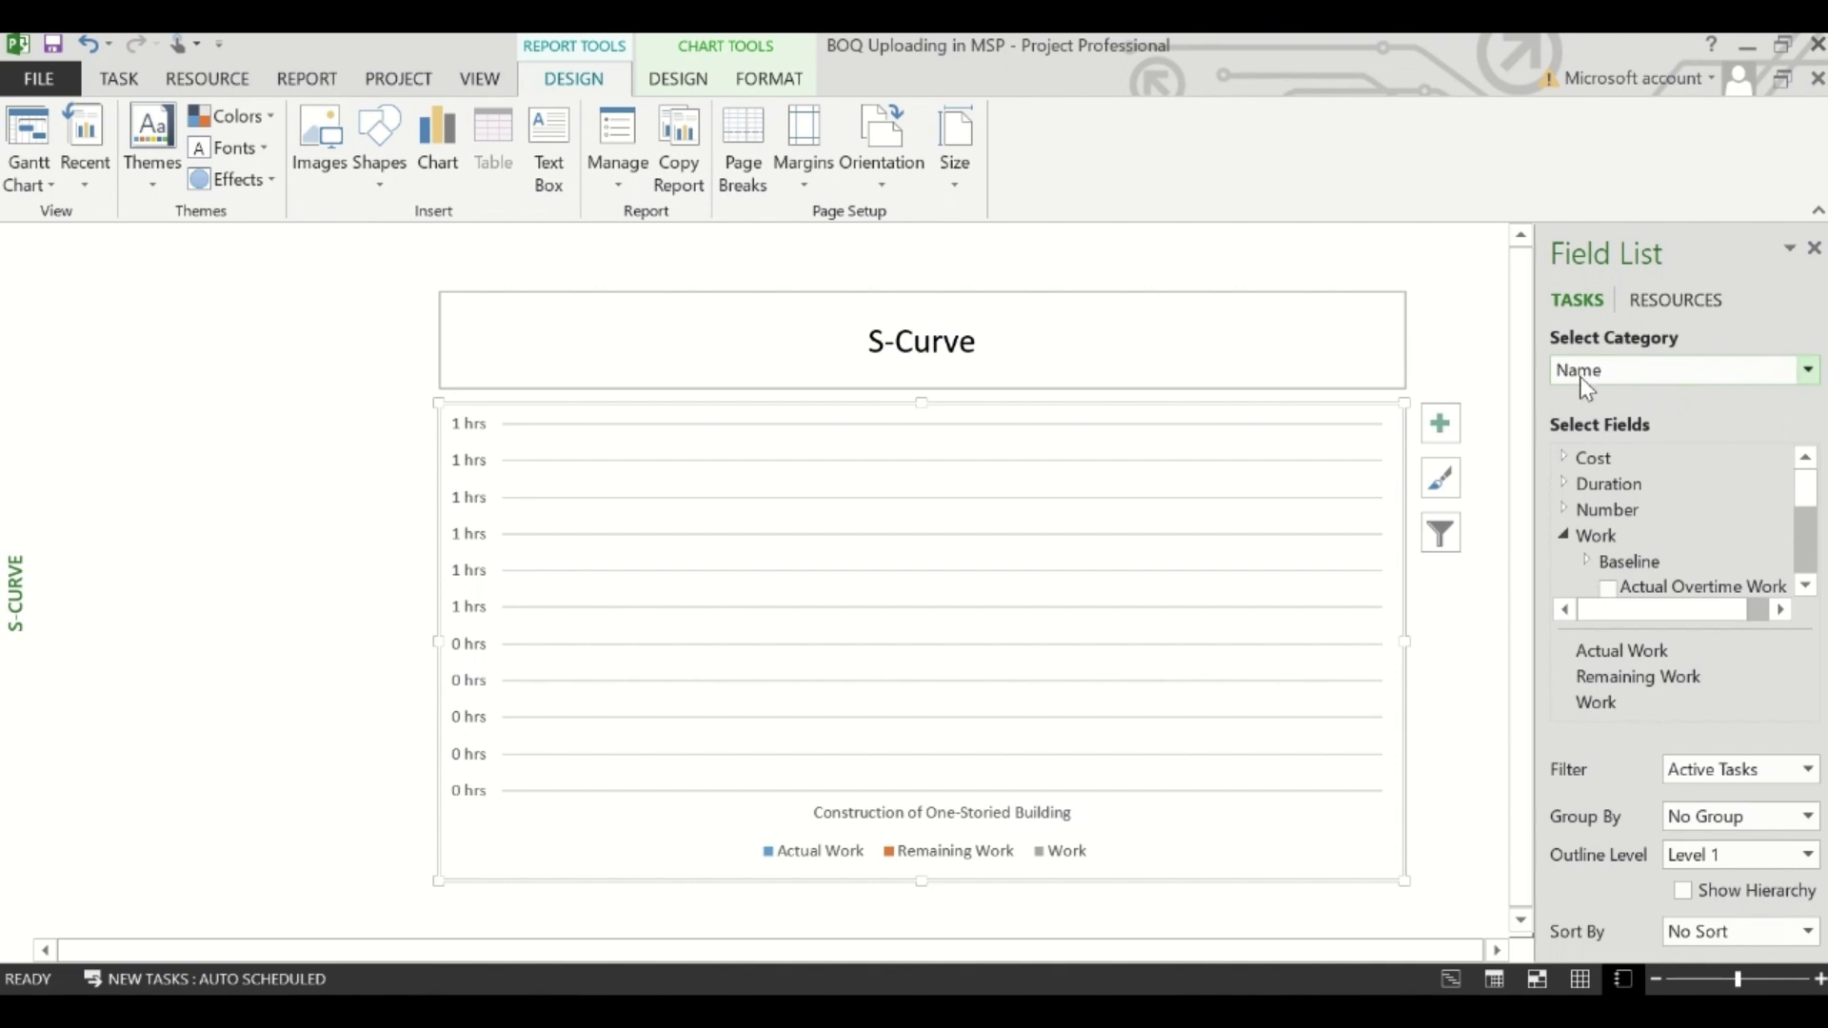
click(1808, 373)
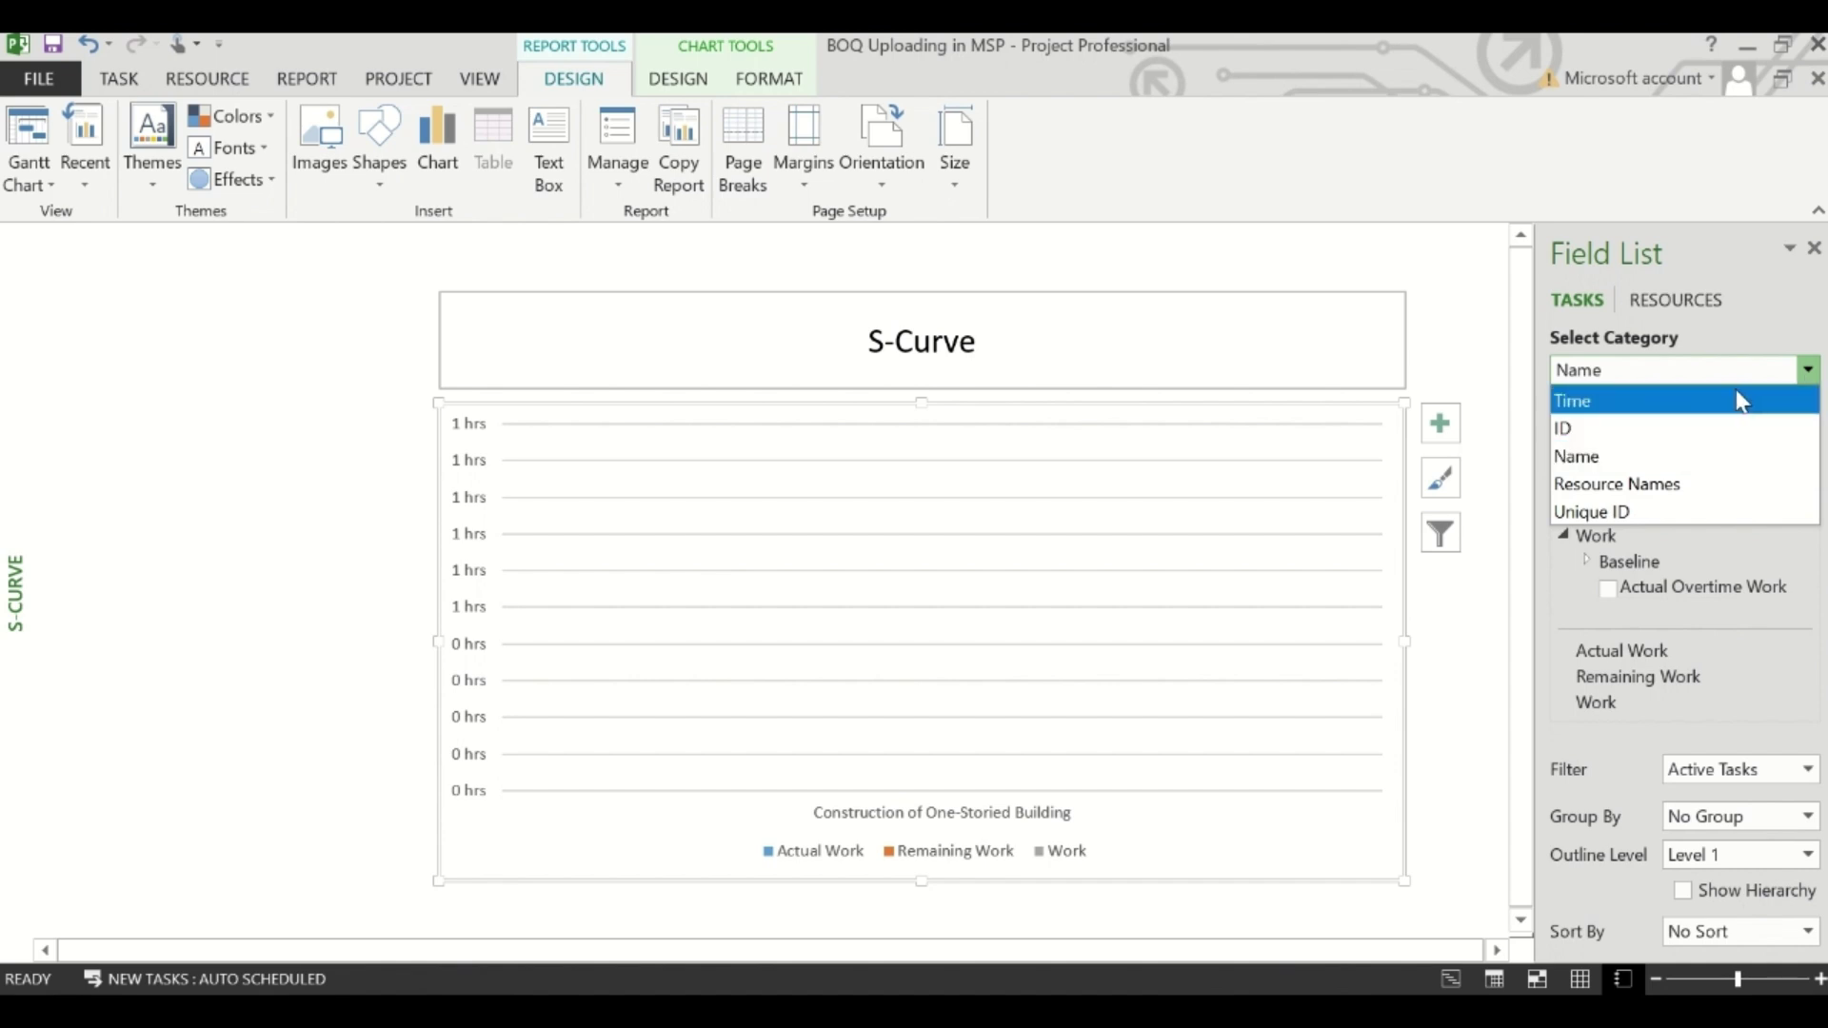
click(1676, 404)
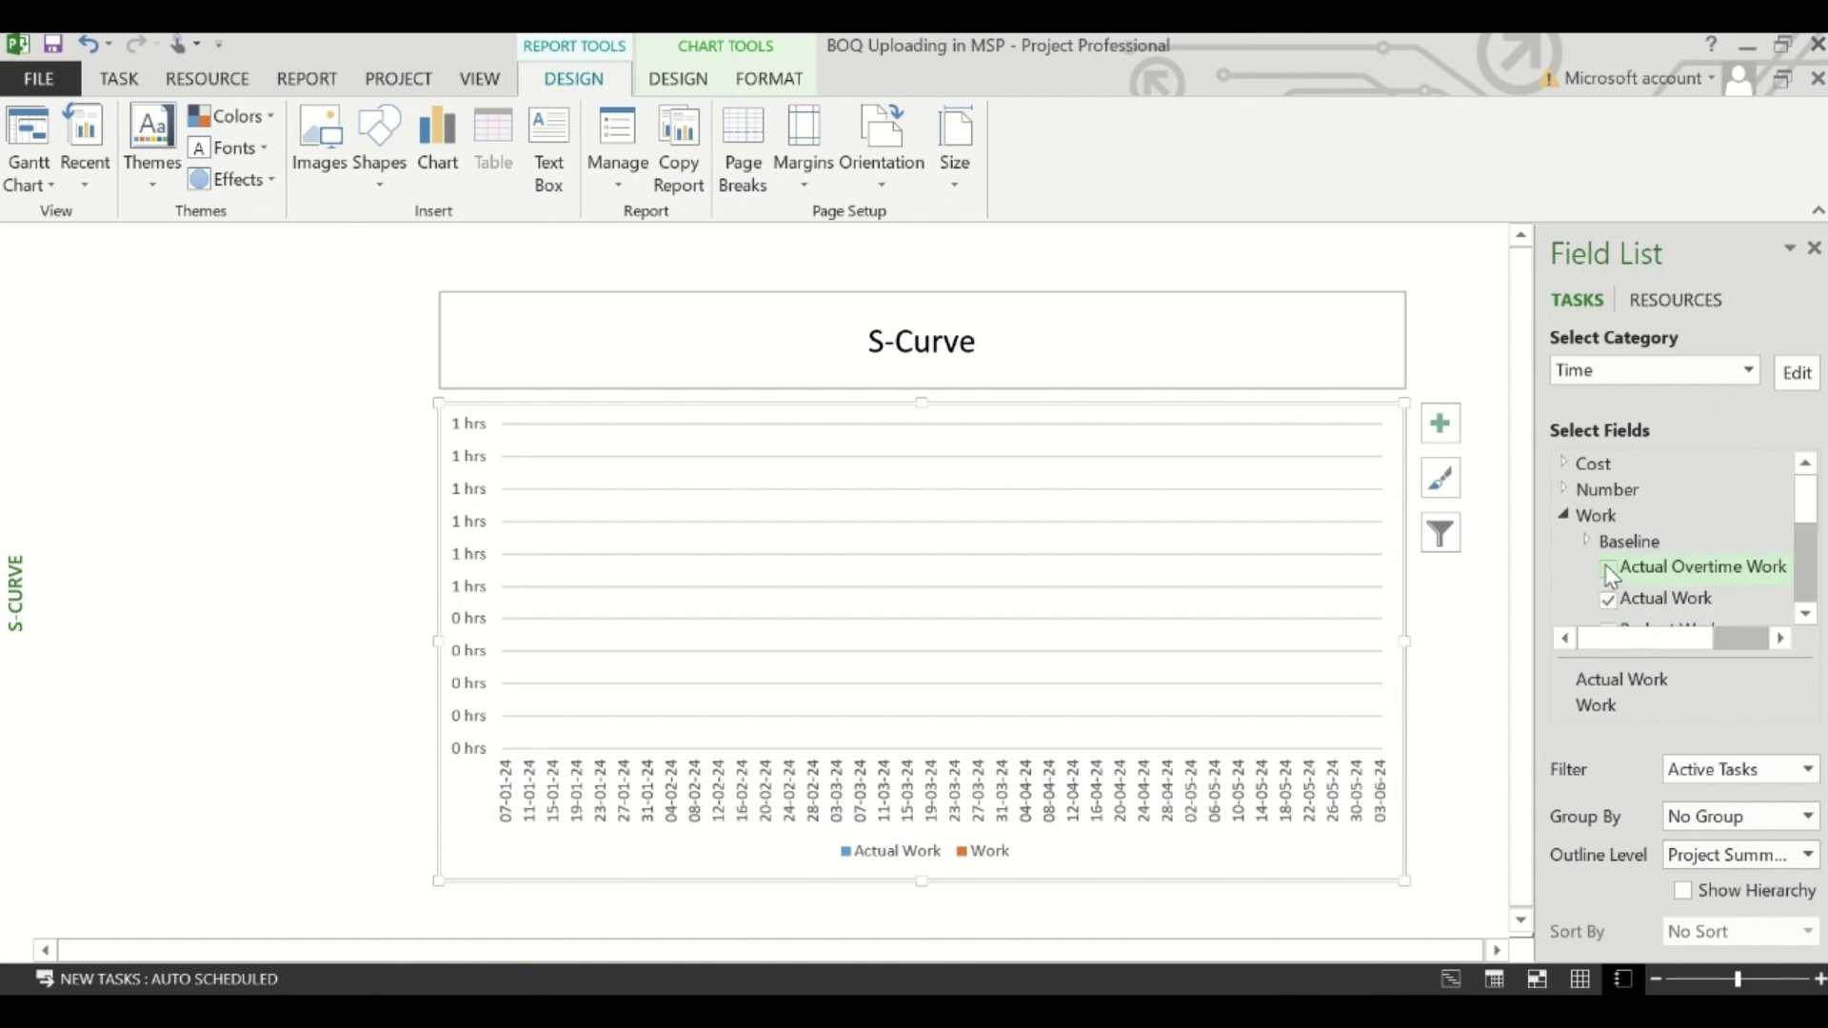
- Expand the Cost fields in the Field List and tick Cumulative Cost
click(1565, 463)
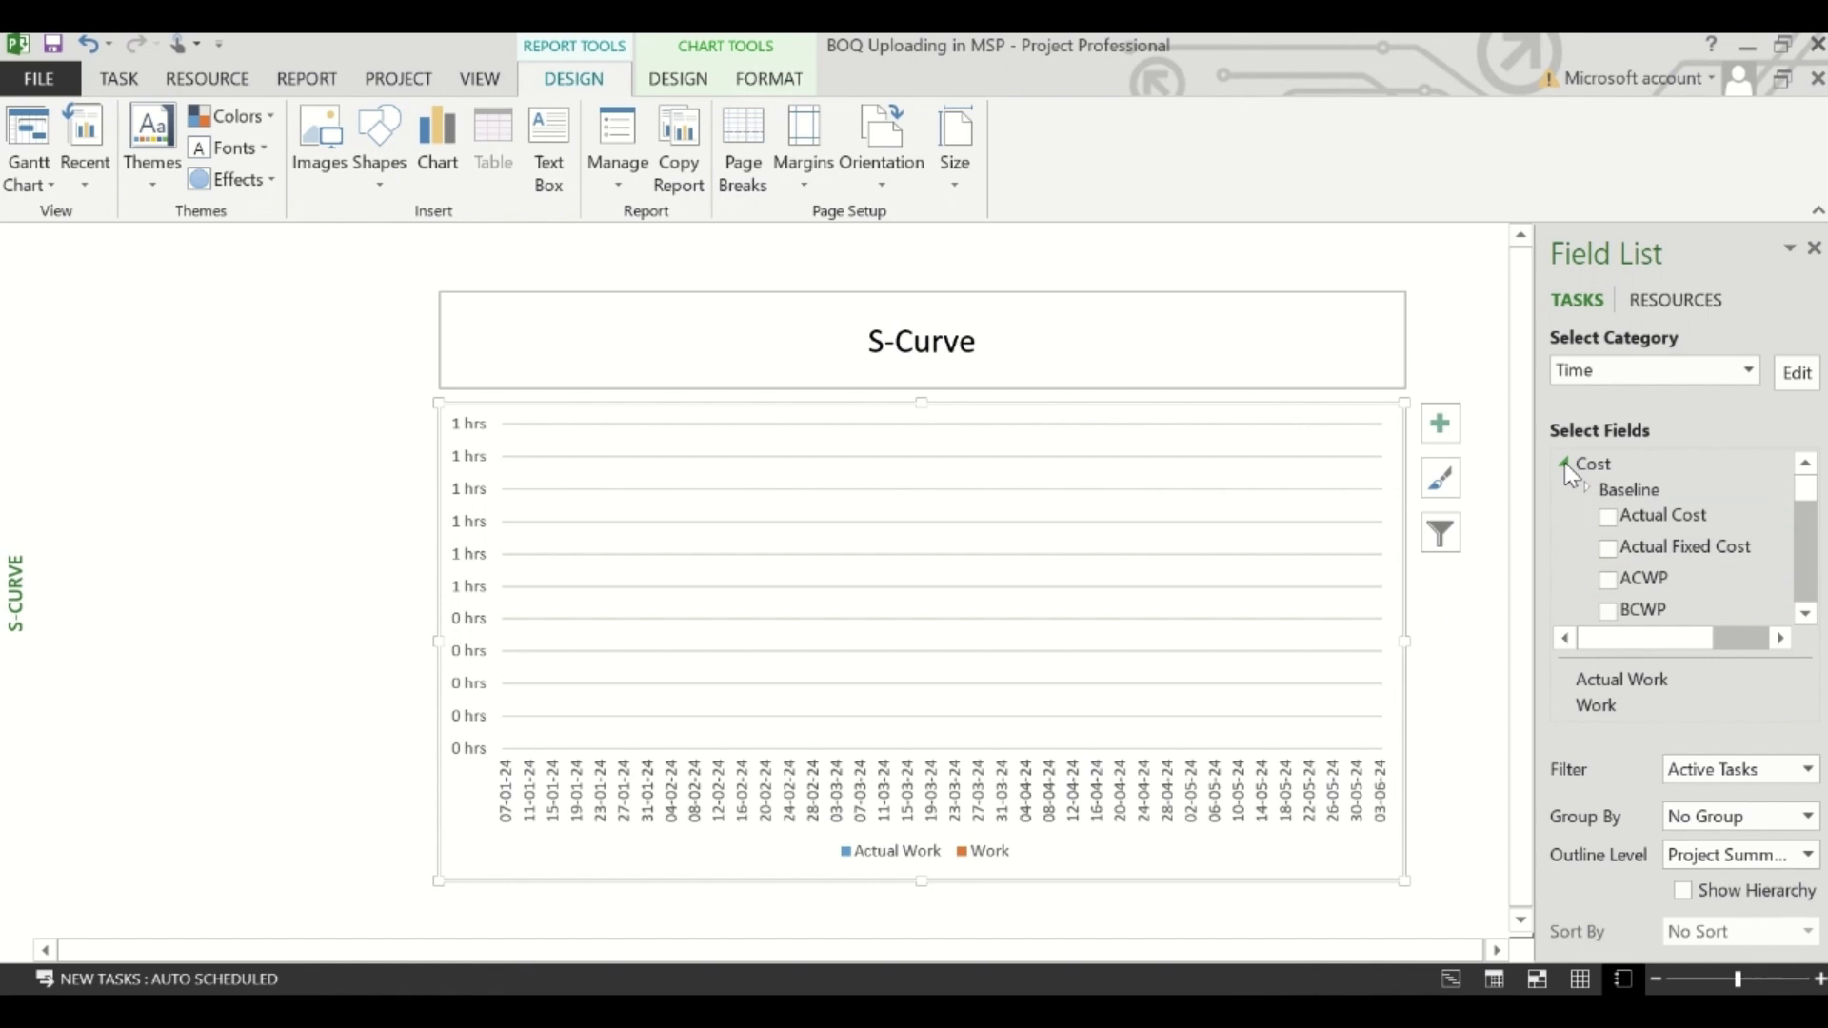
scroll(1684, 499, down, 1)
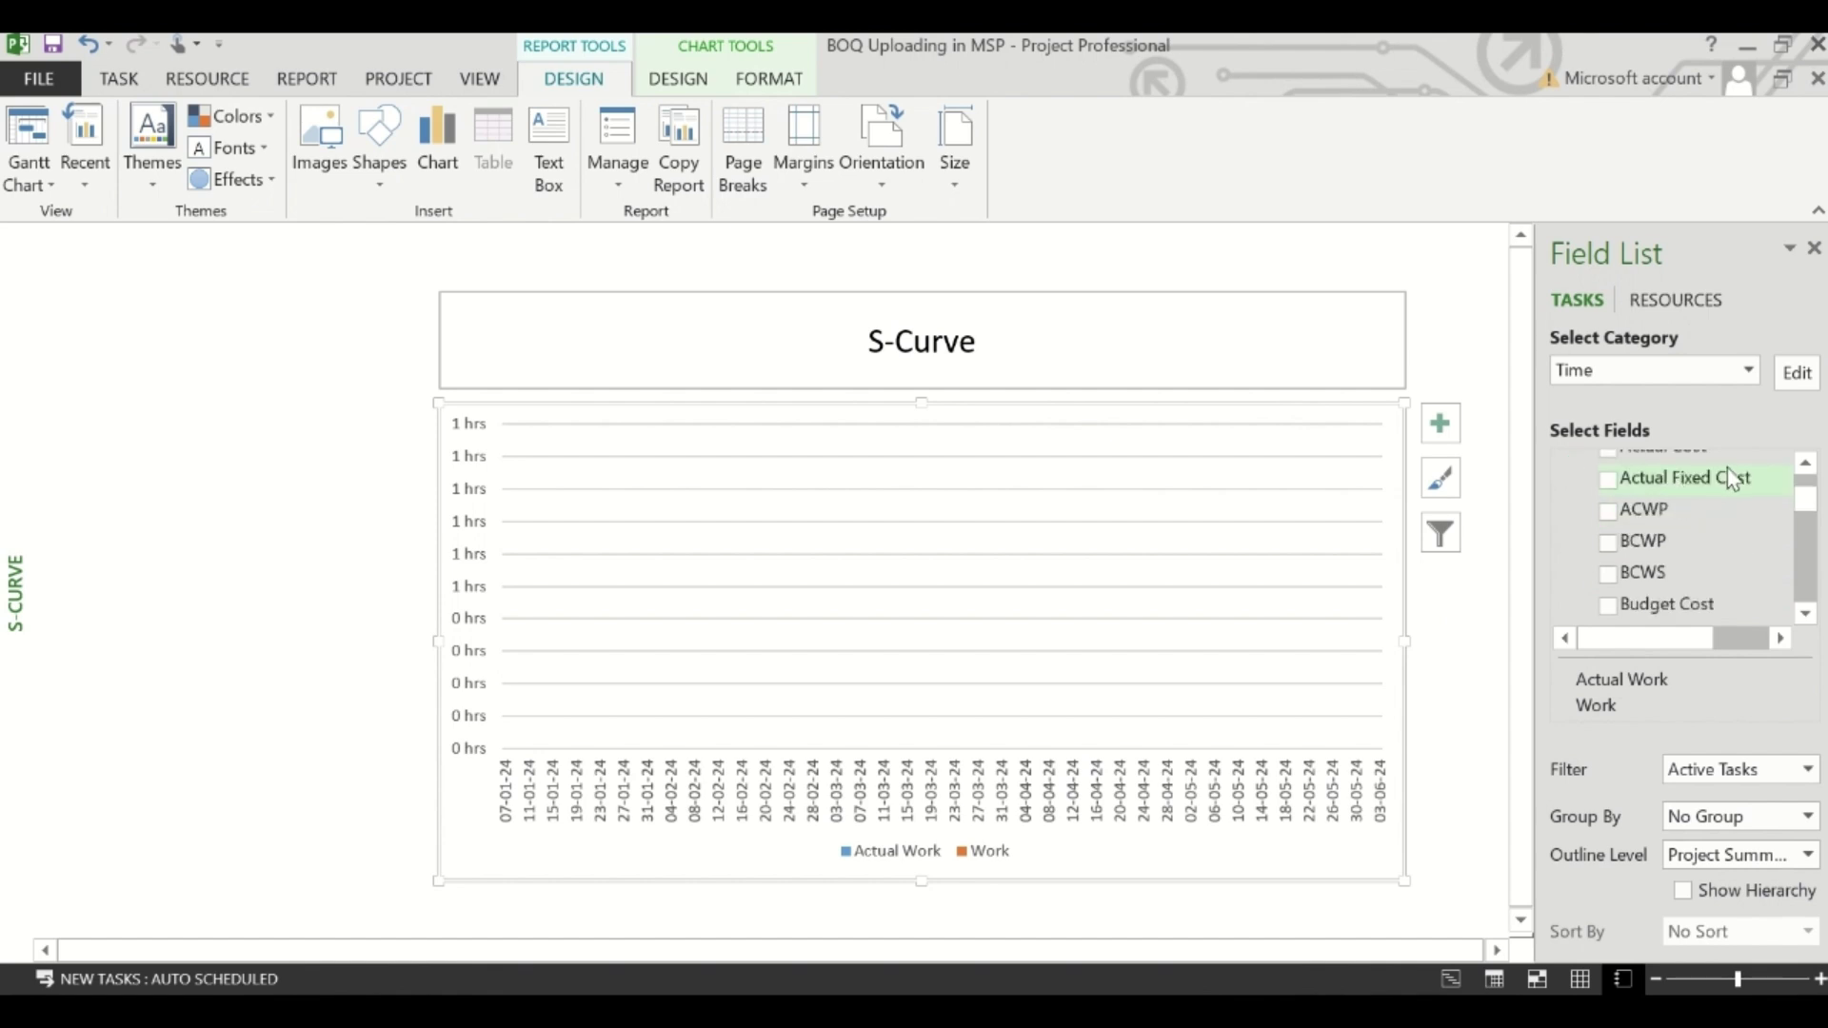
scroll(1703, 551, down, 1)
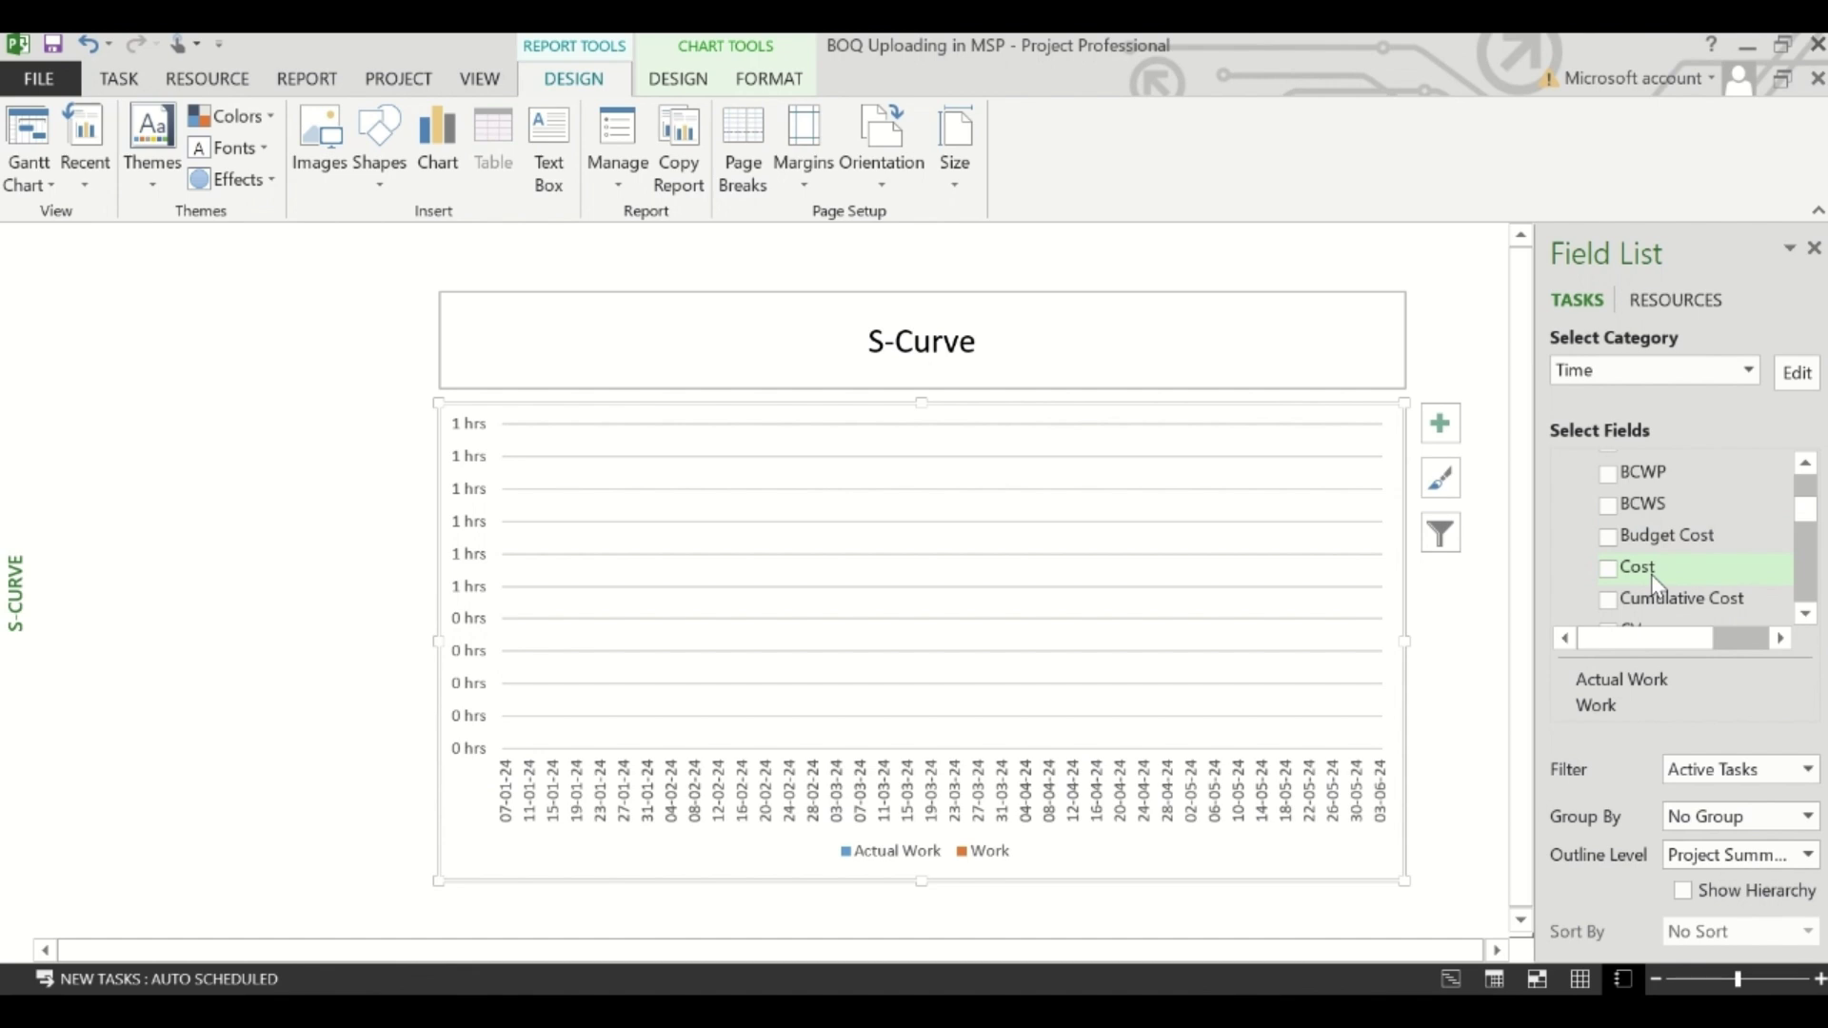
click(1609, 600)
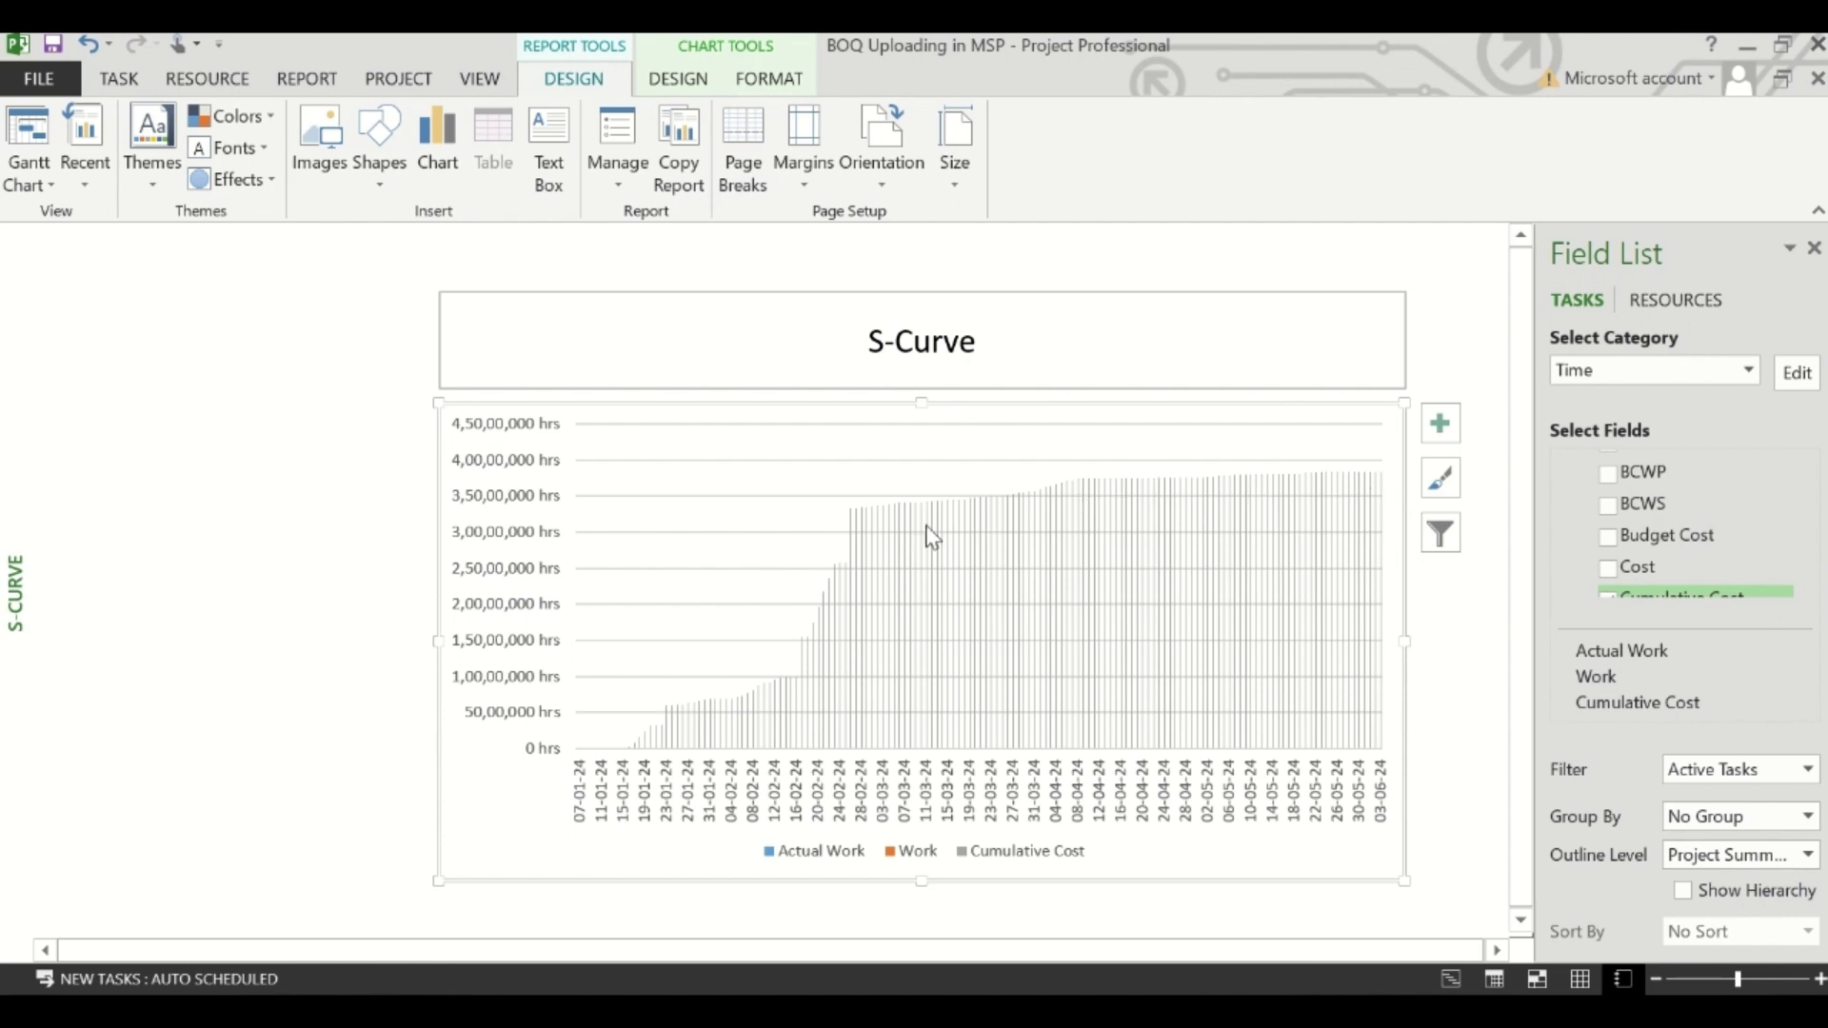
- Change the S-Curve chart type from columns to Line
right_click(871, 453)
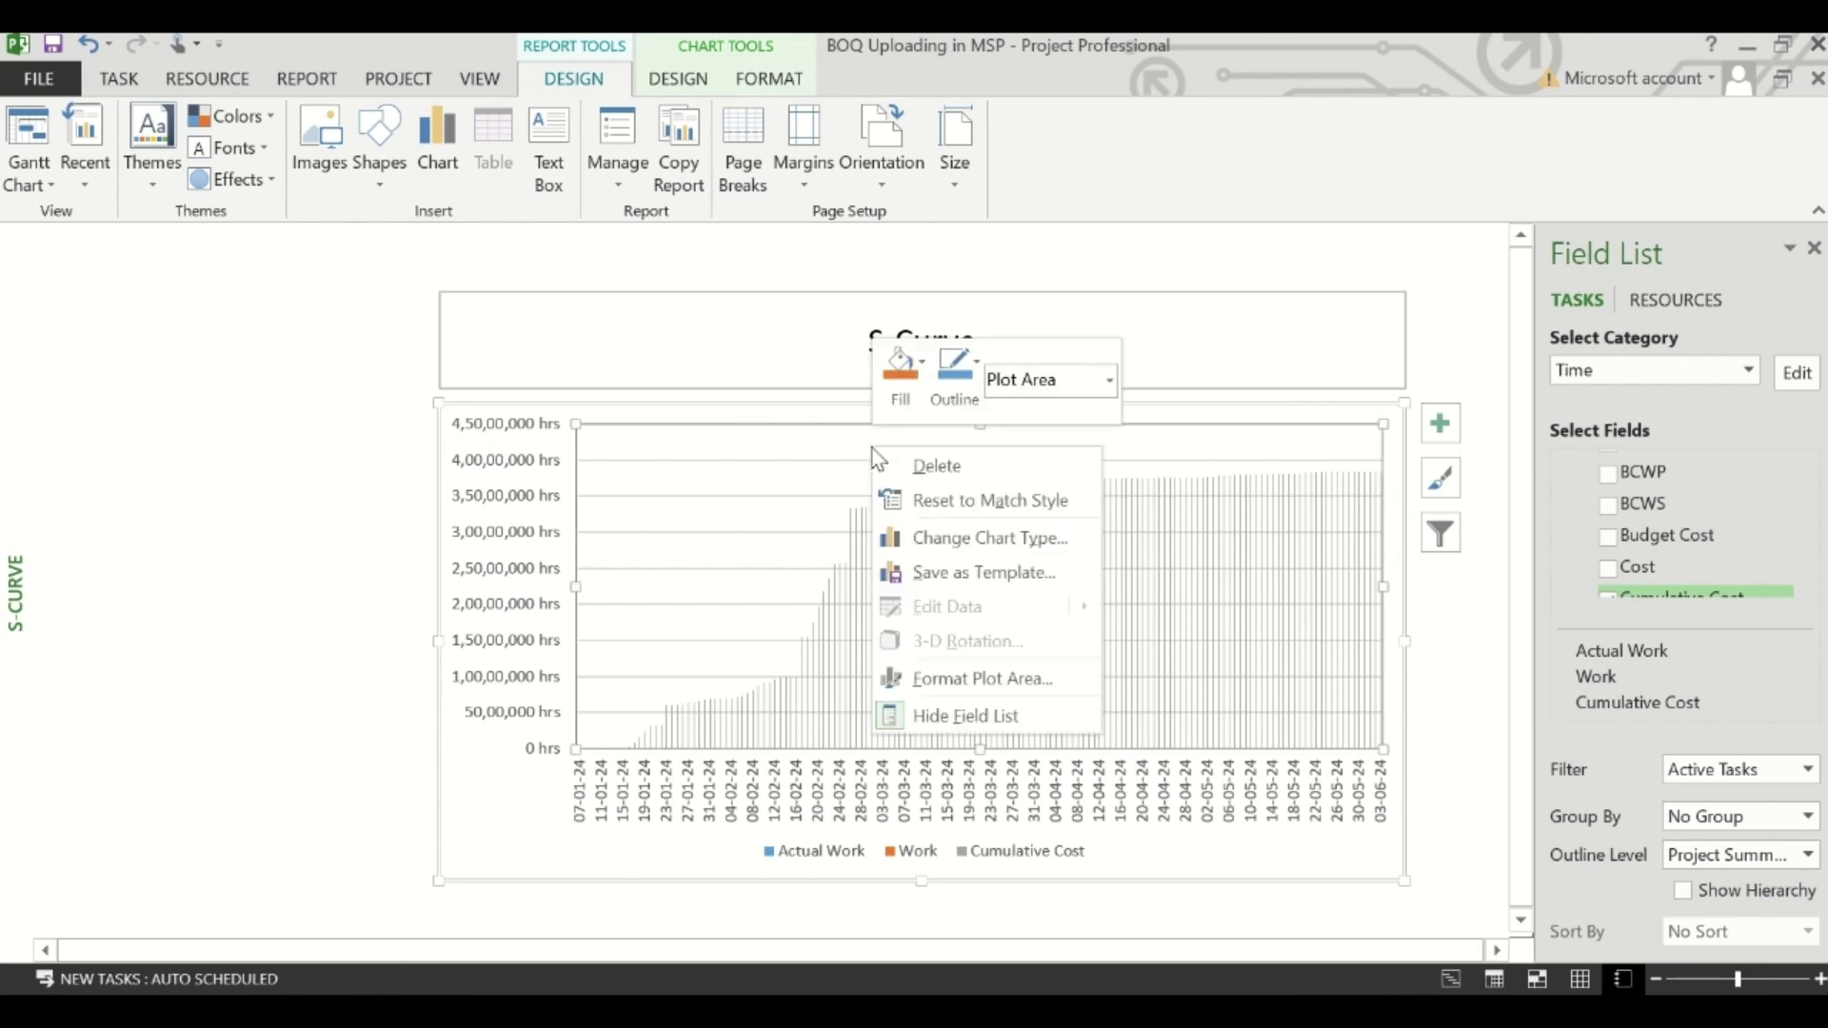
click(963, 538)
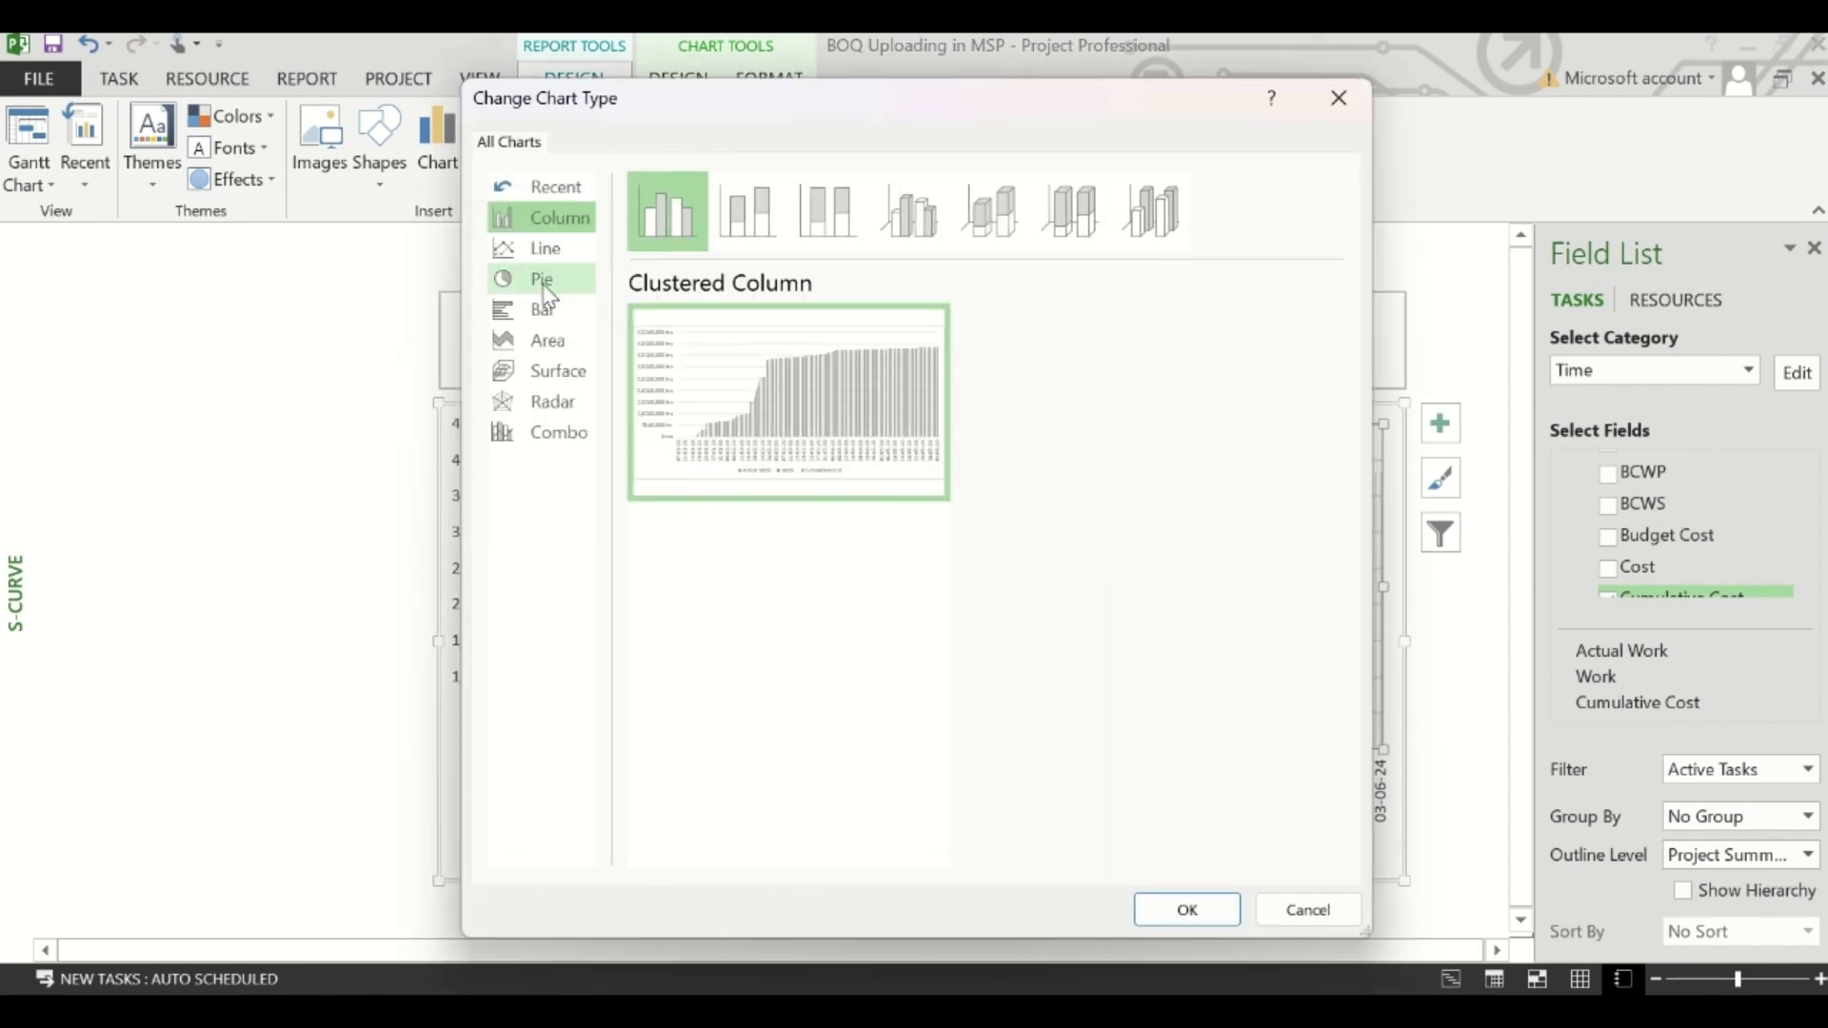
click(542, 251)
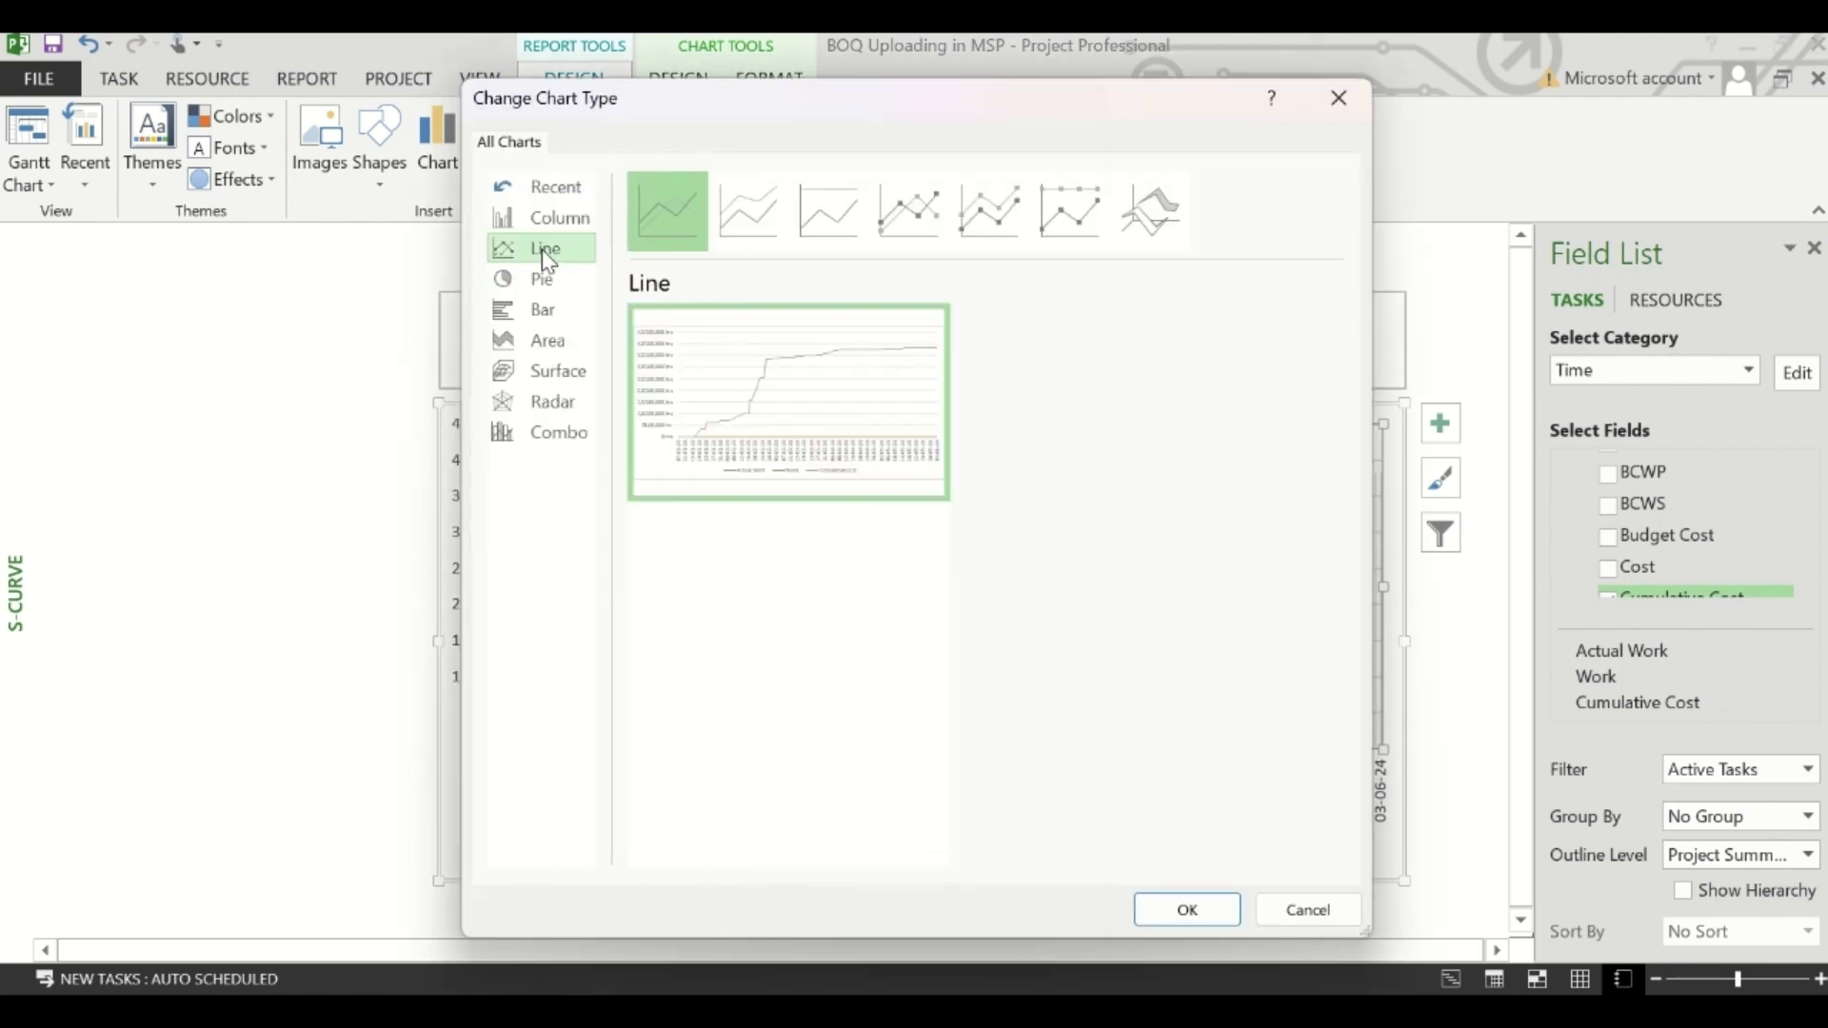
click(1181, 910)
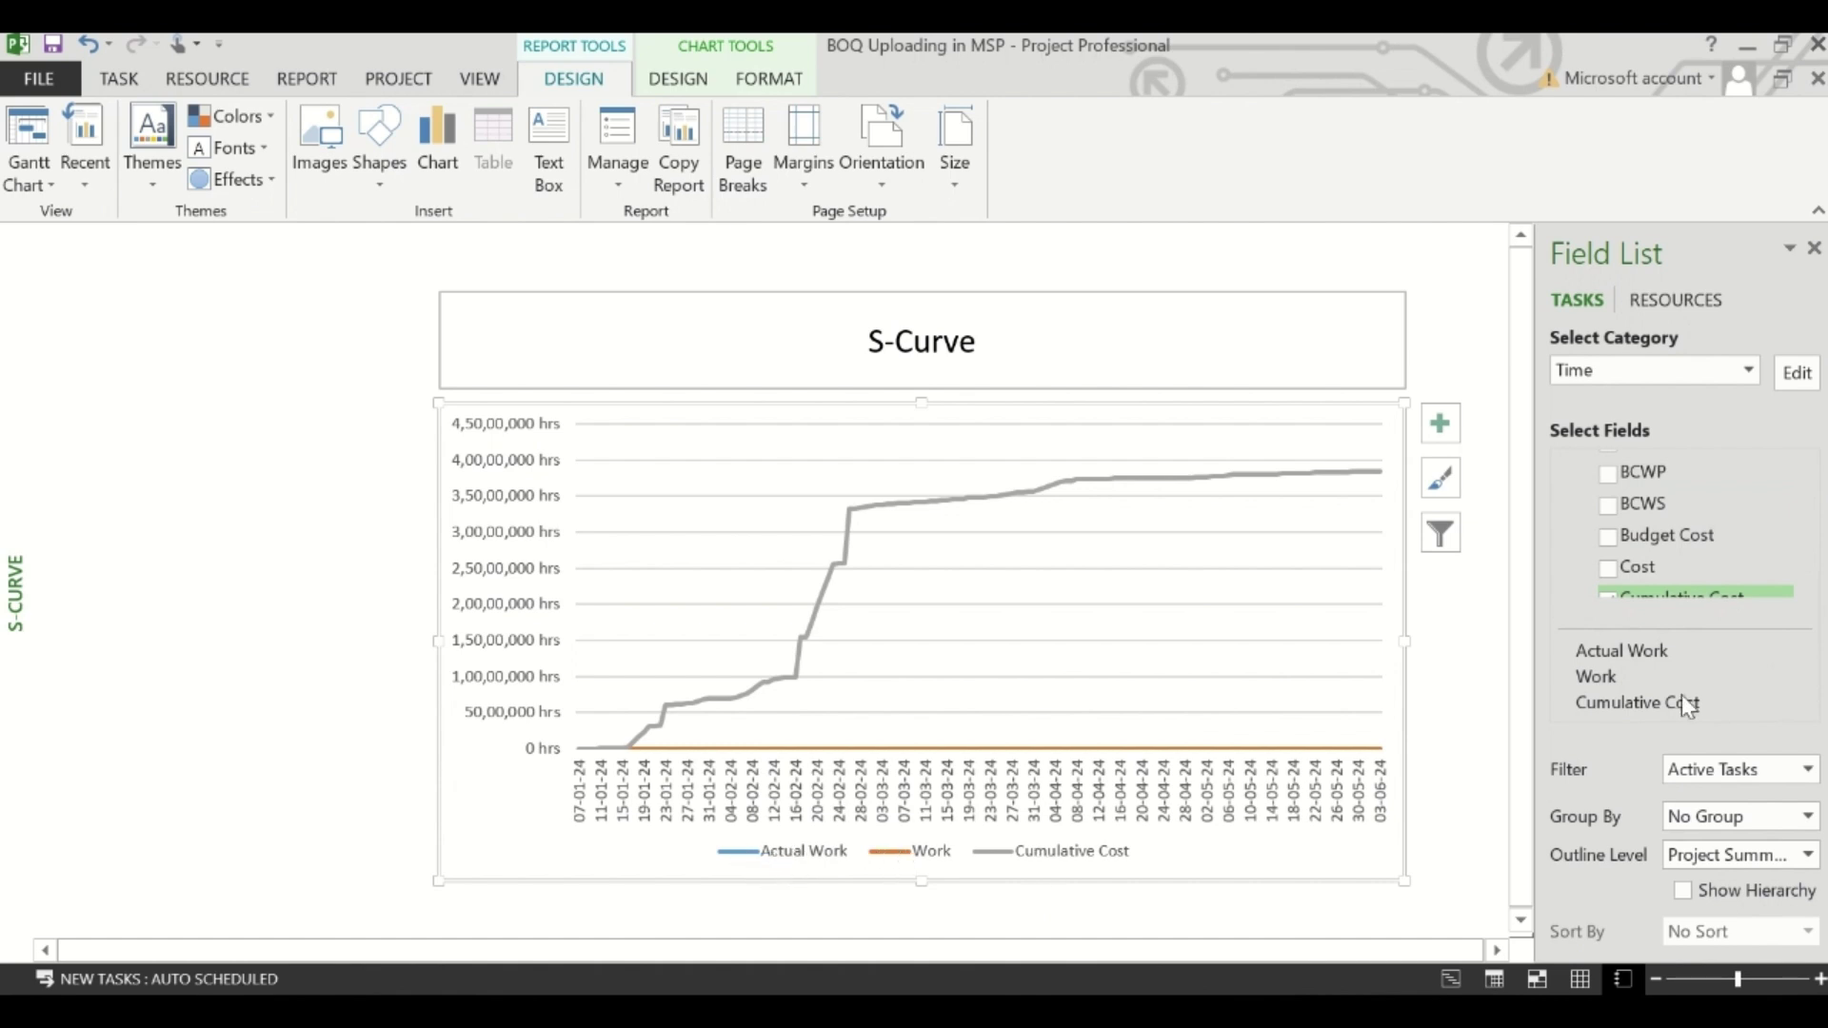
- Untick Actual Work and Work in the Field List, leaving only Cumulative Cost plotted
click(1805, 585)
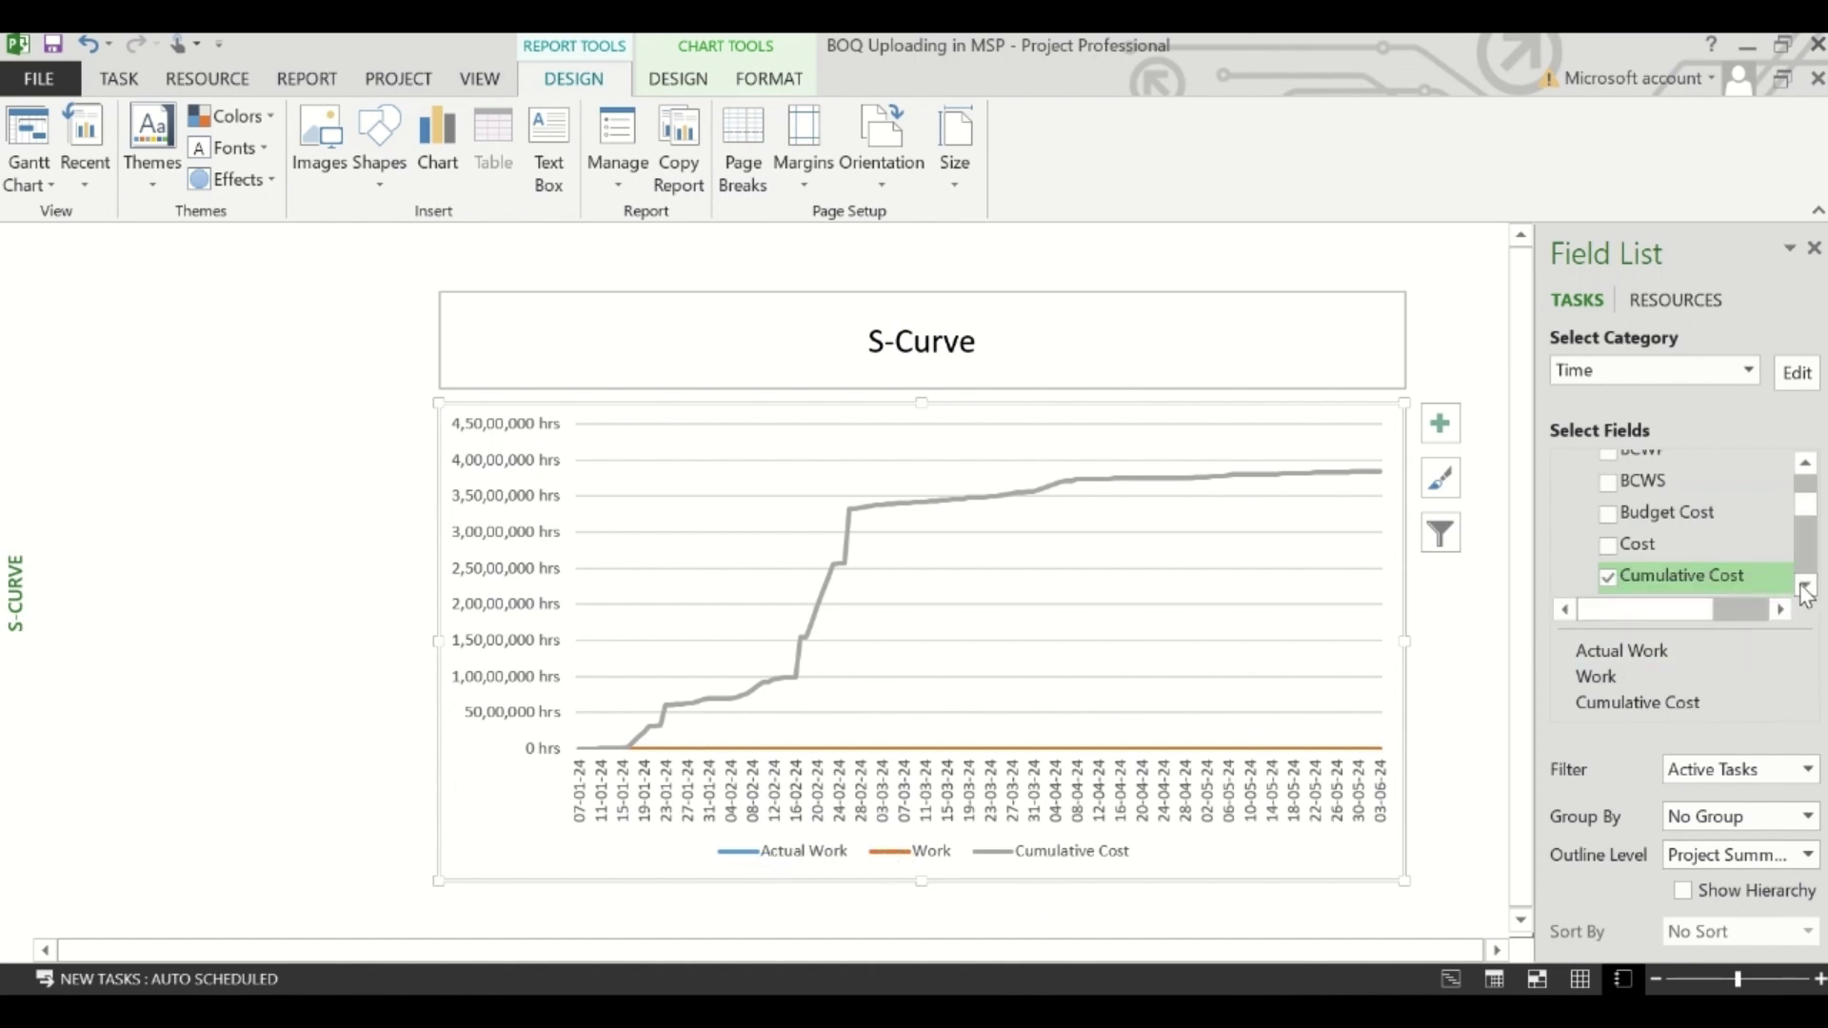
click(1806, 586)
click(1806, 586)
click(1805, 586)
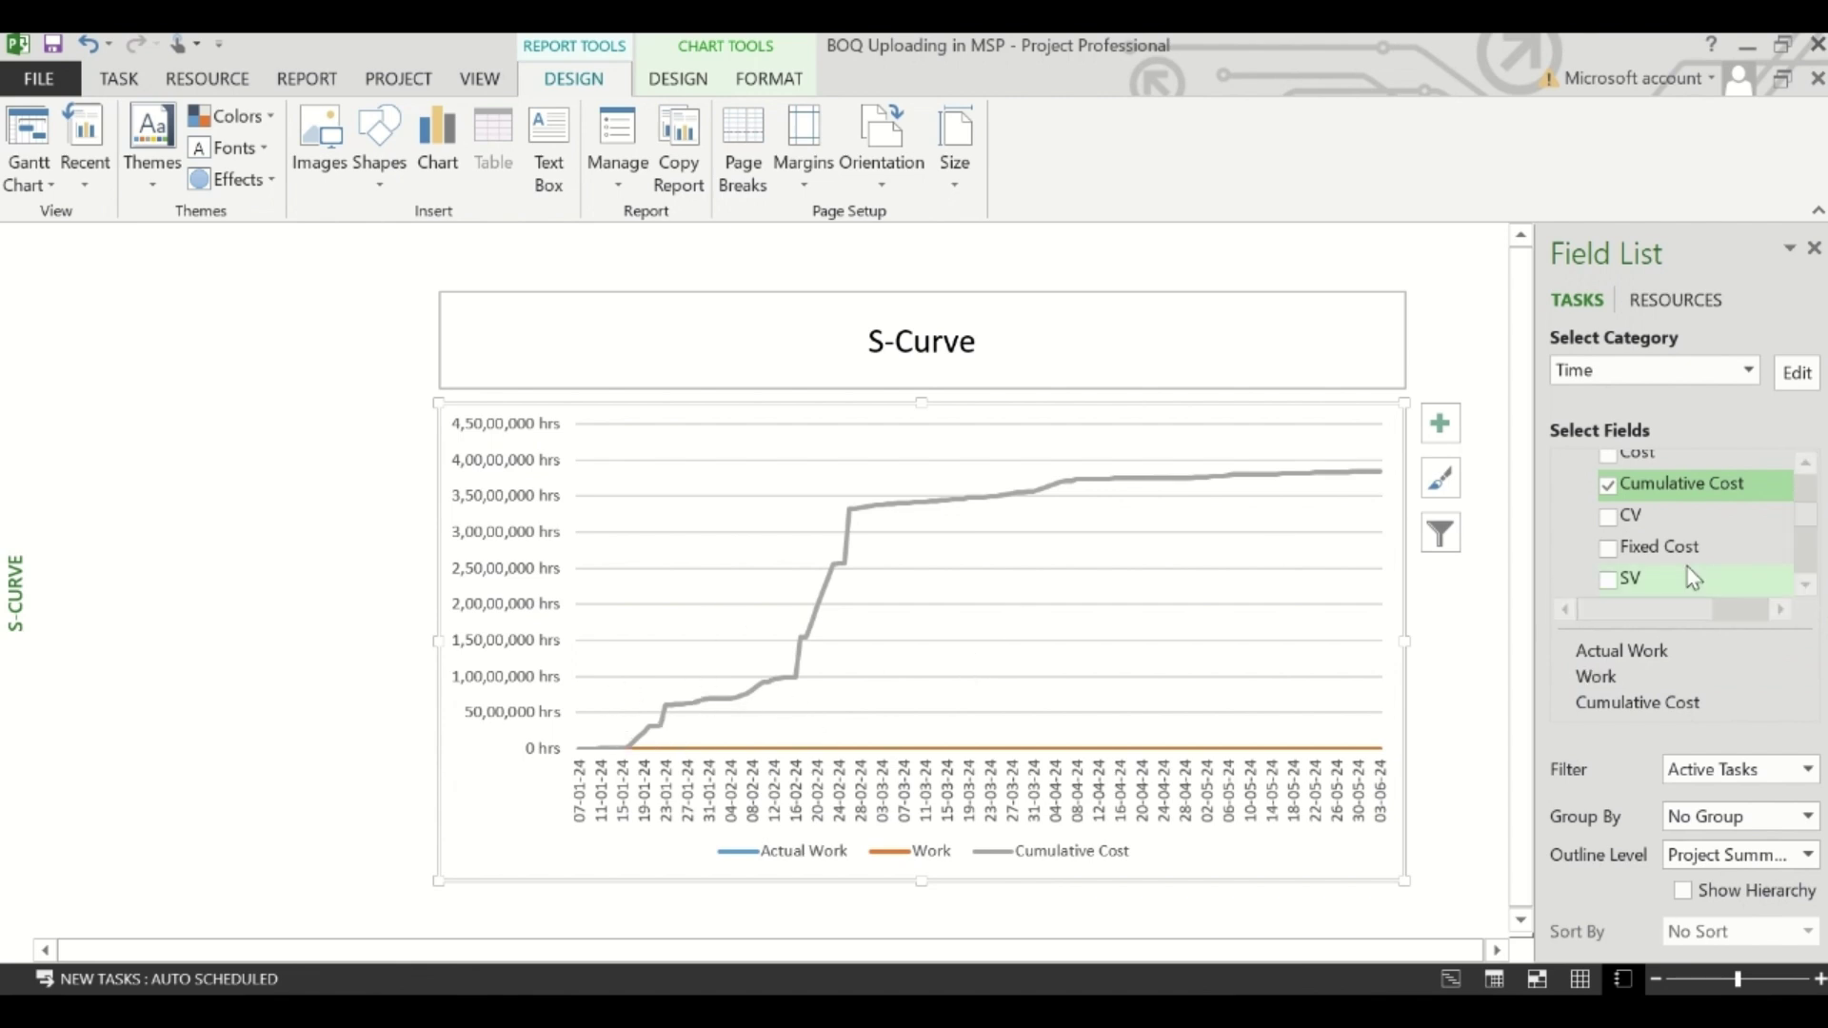
click(1806, 585)
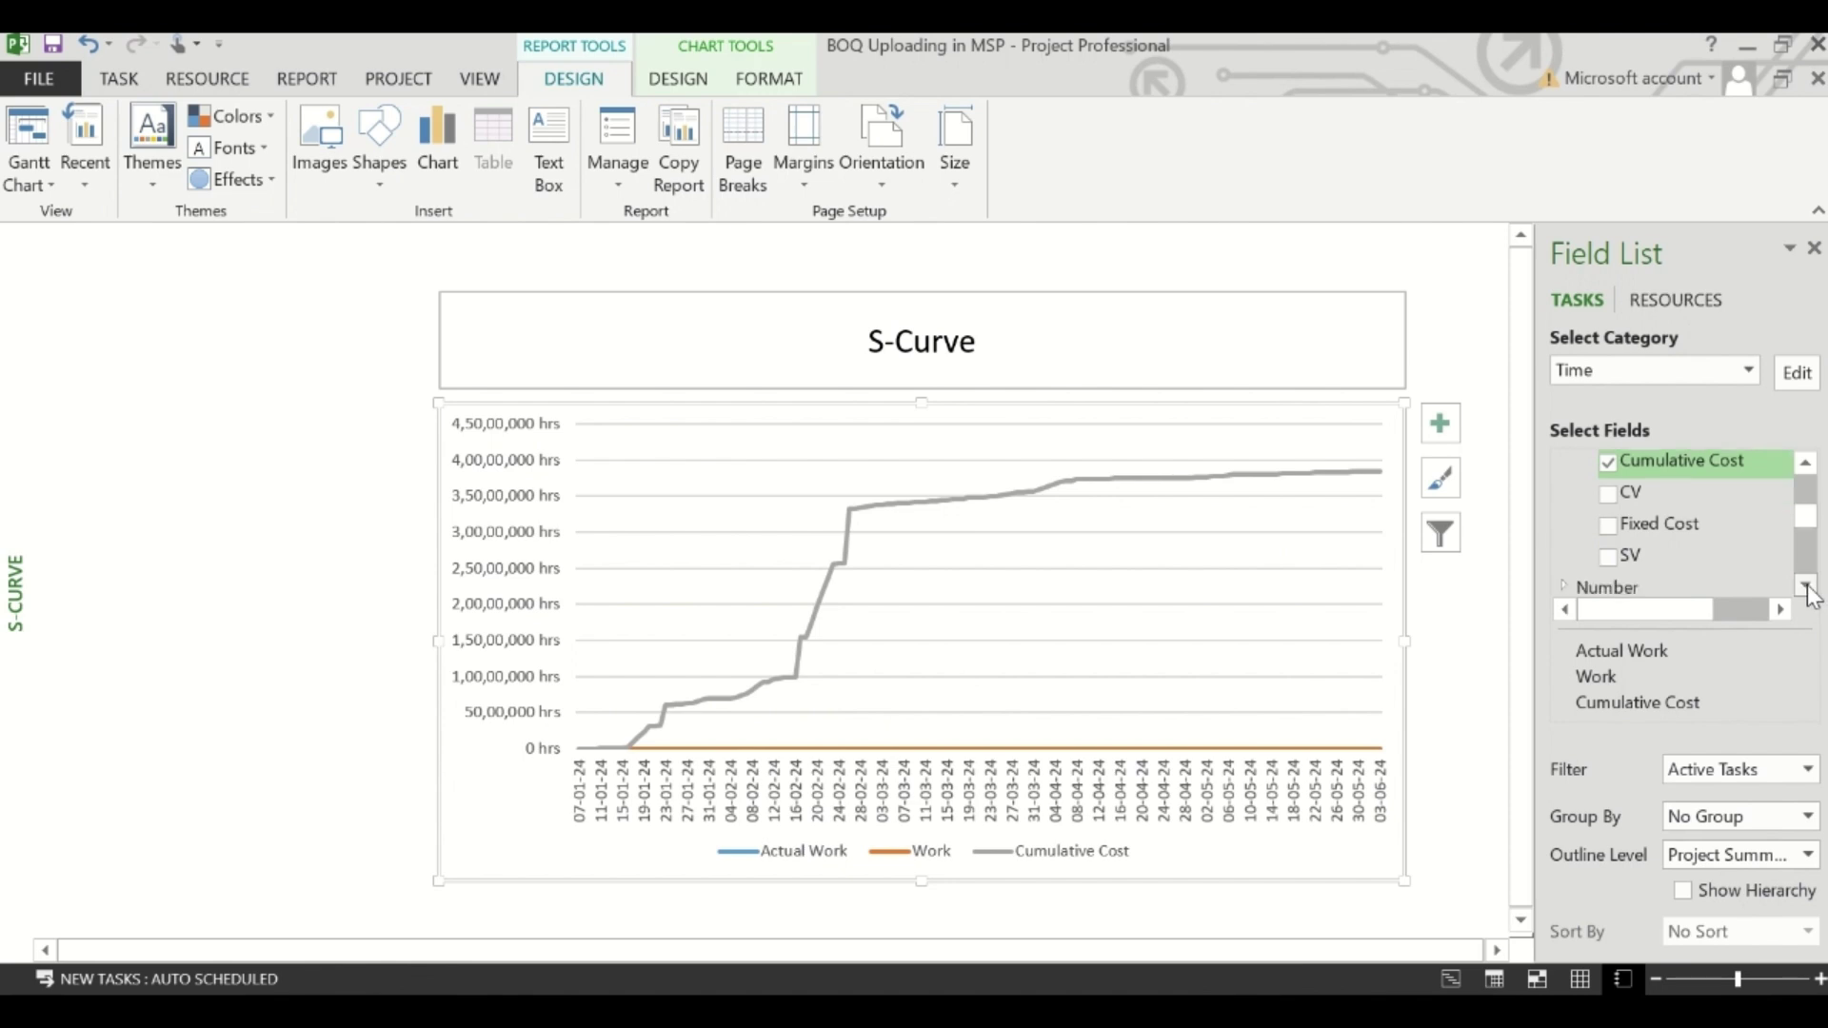
click(1806, 585)
click(1805, 586)
click(1805, 586)
click(1805, 586)
click(1806, 585)
click(1806, 586)
click(1806, 586)
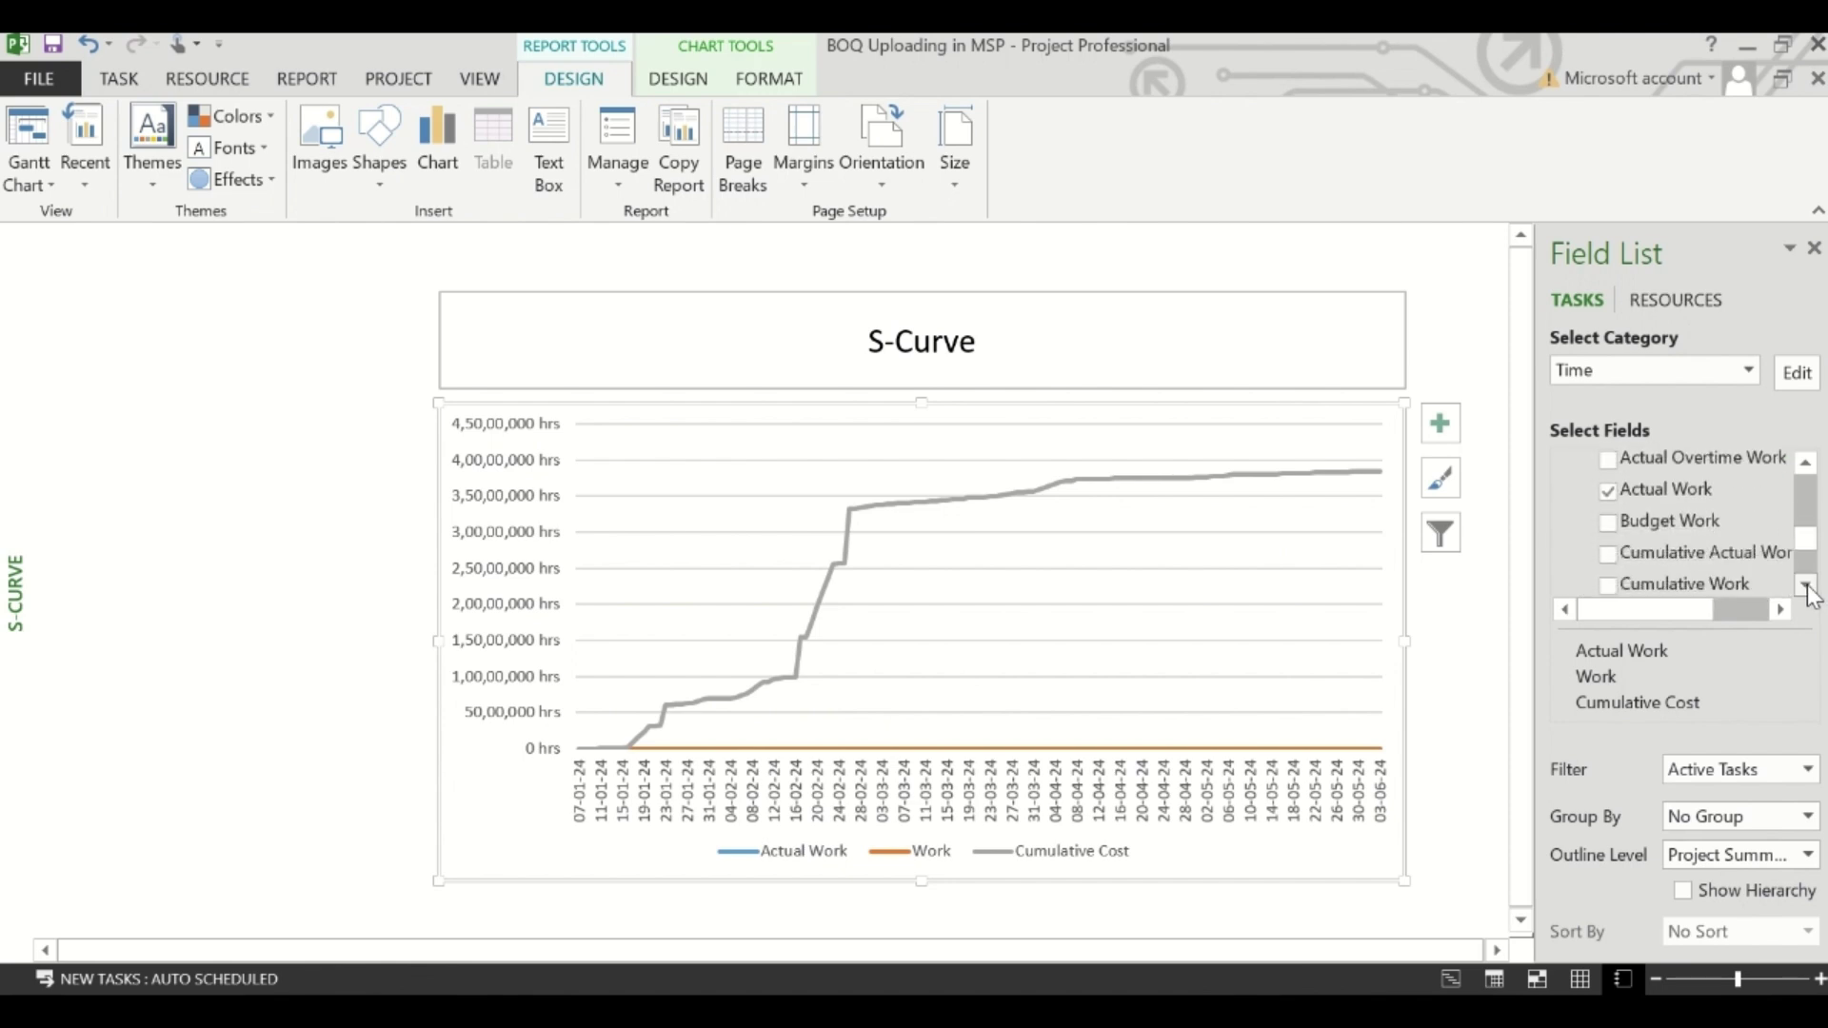
click(1608, 491)
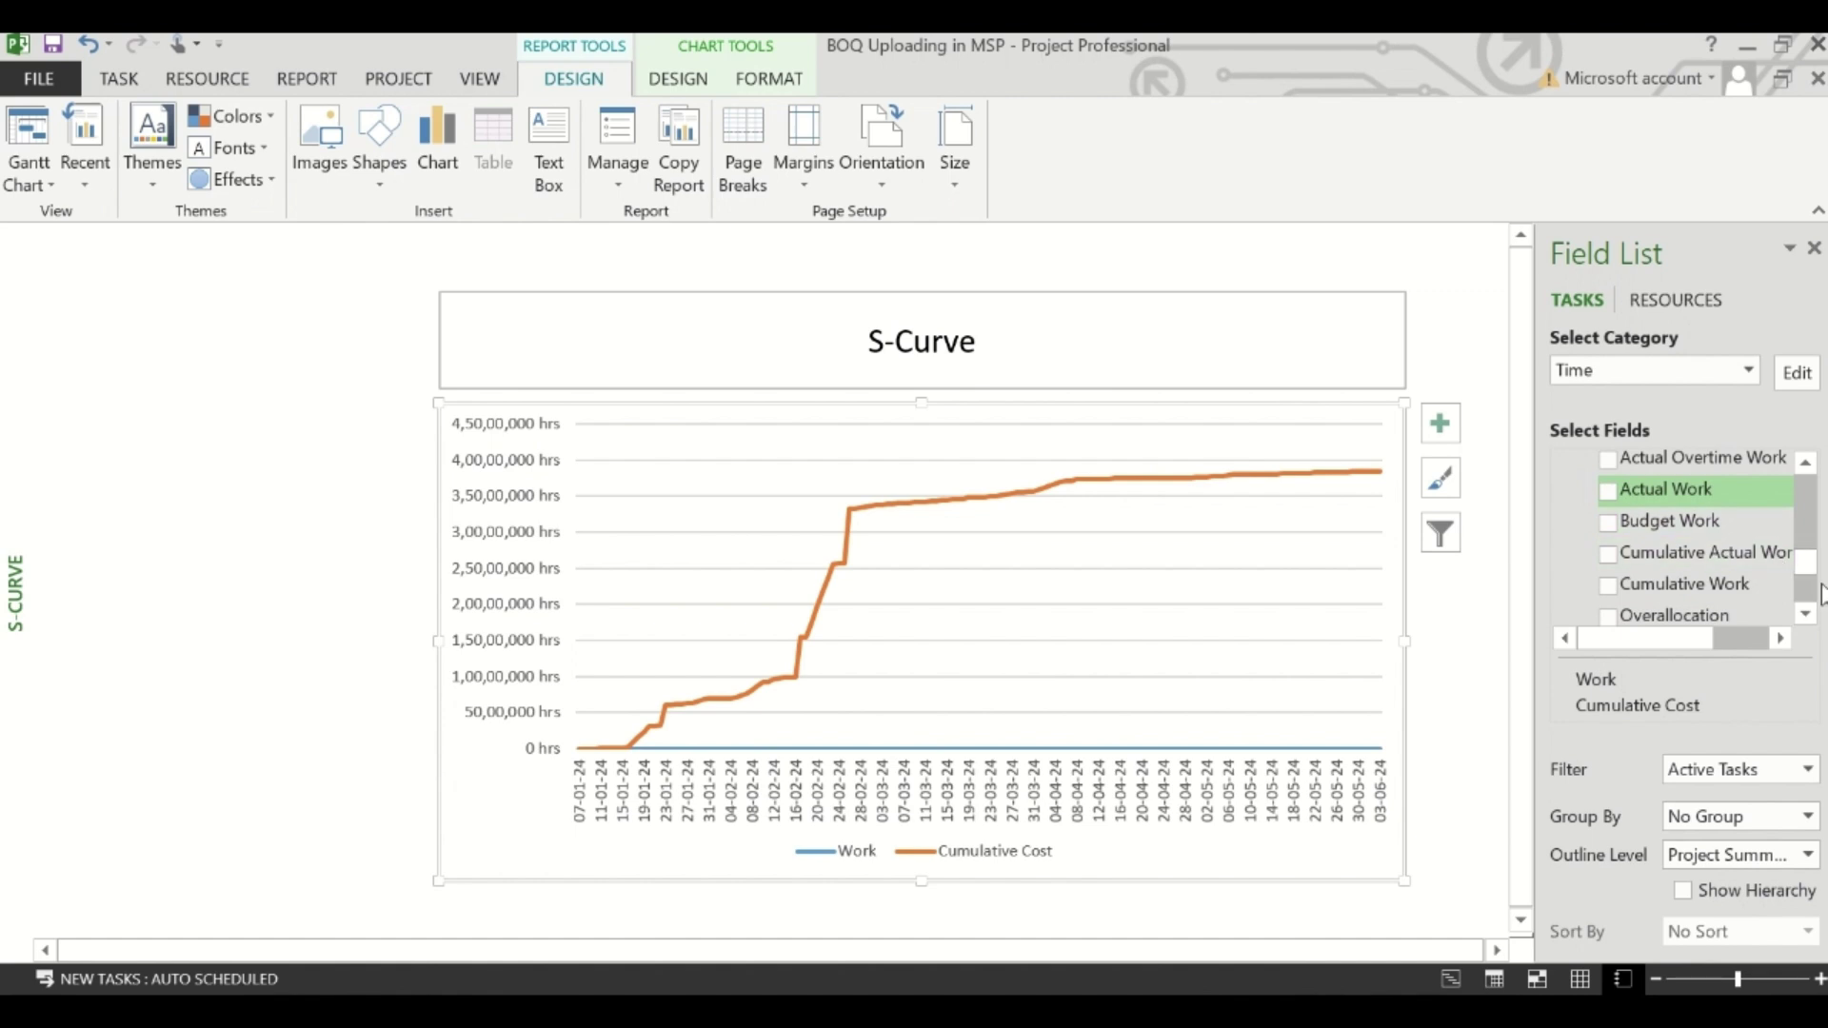
click(1806, 615)
click(1806, 615)
click(1806, 614)
click(1805, 614)
click(1806, 614)
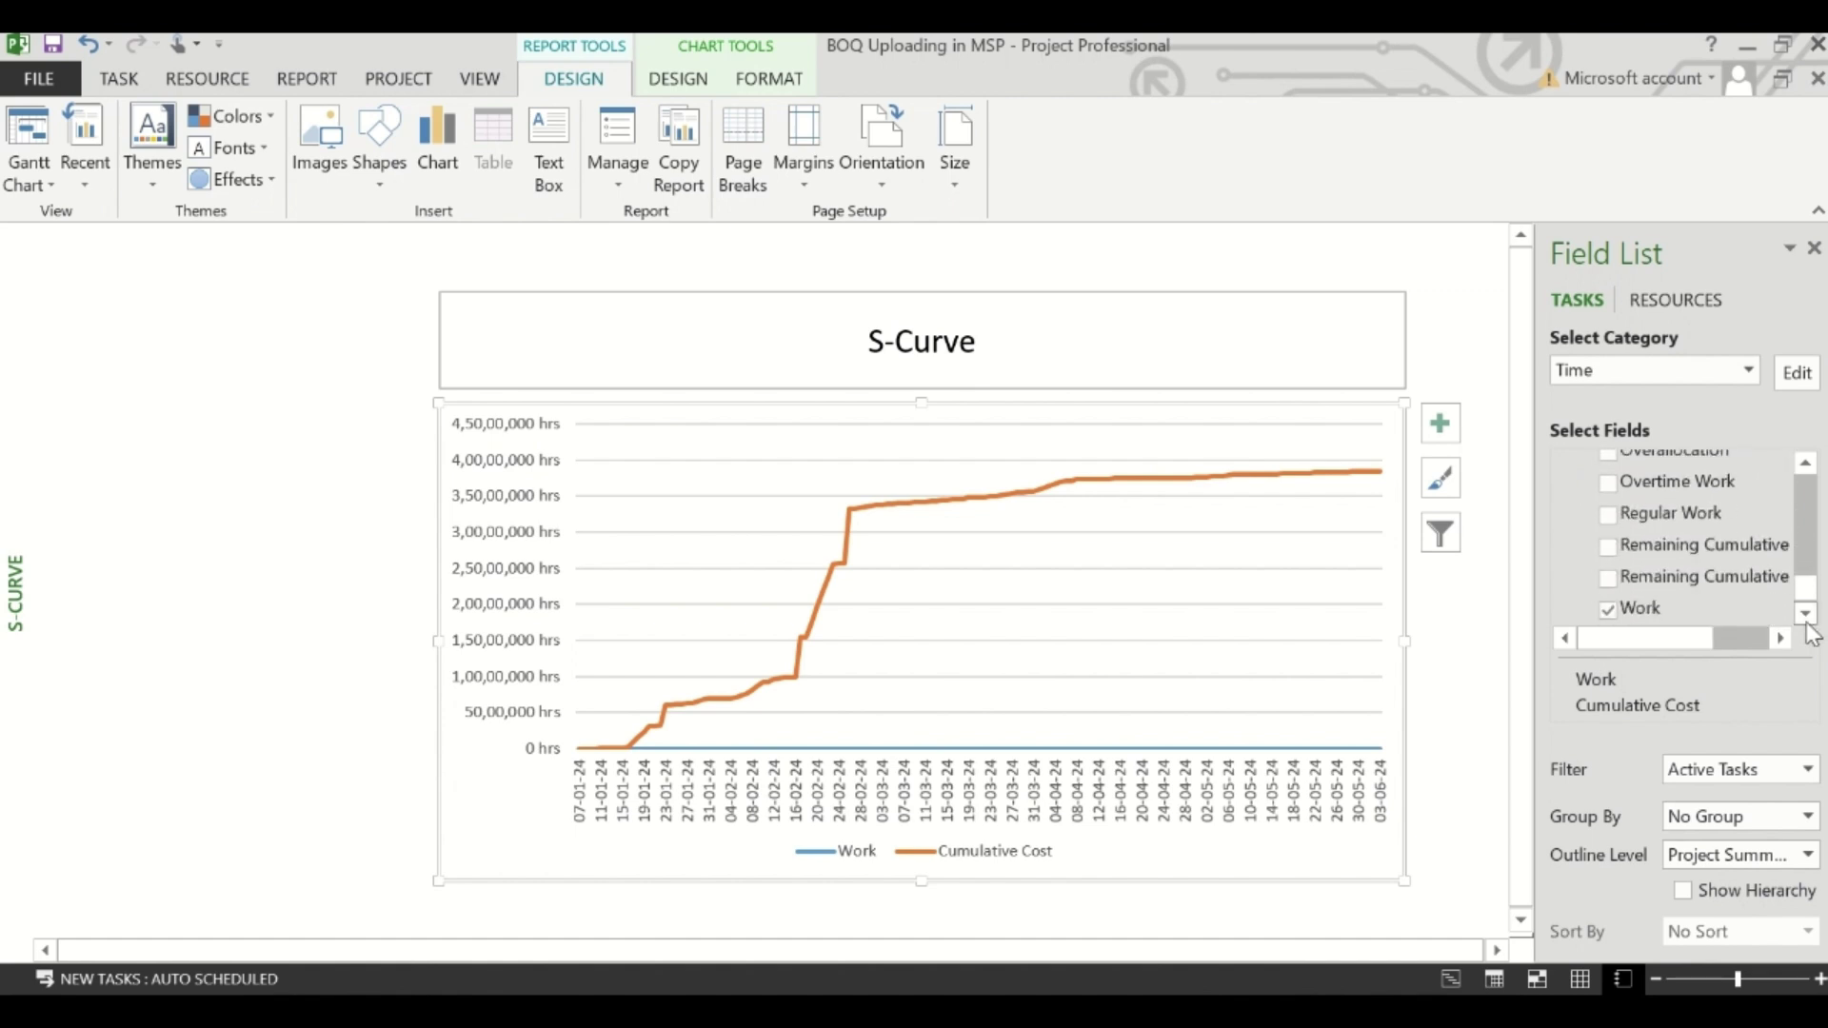
click(1608, 608)
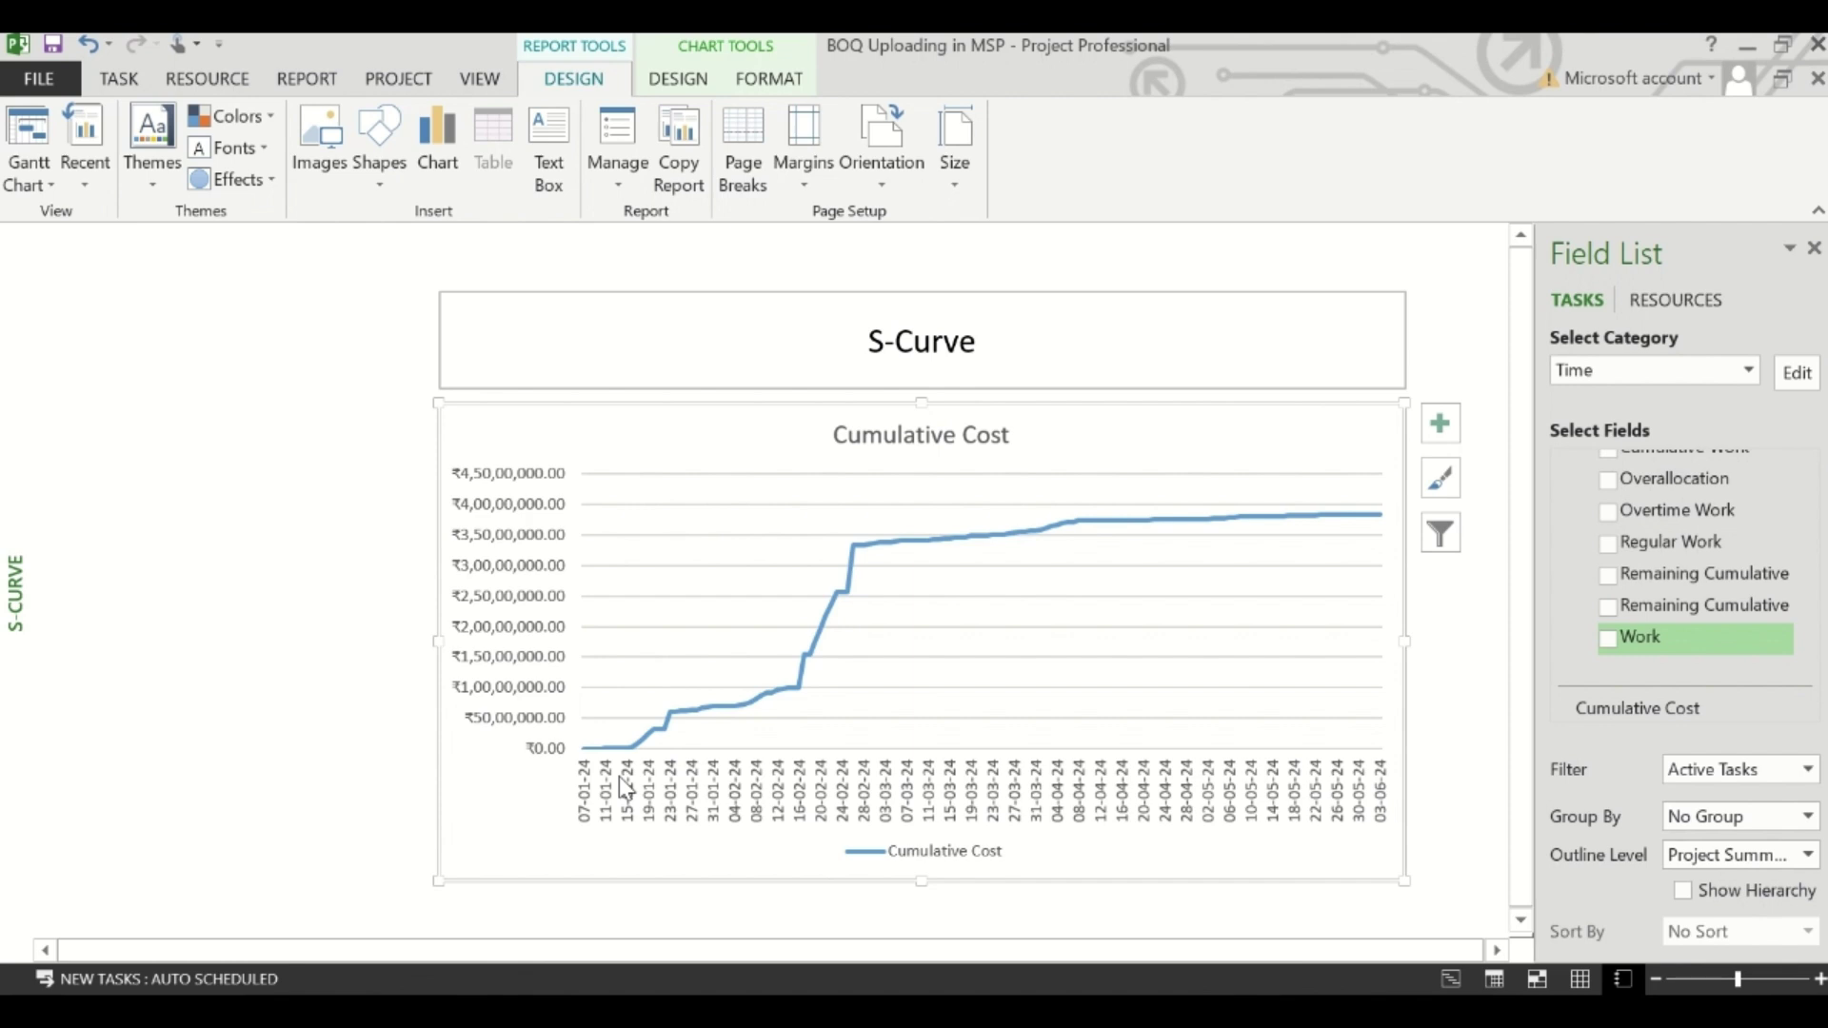
- Copy the Cumulative Cost chart and switch over to the Excel workbook
right_click(645, 424)
click(710, 483)
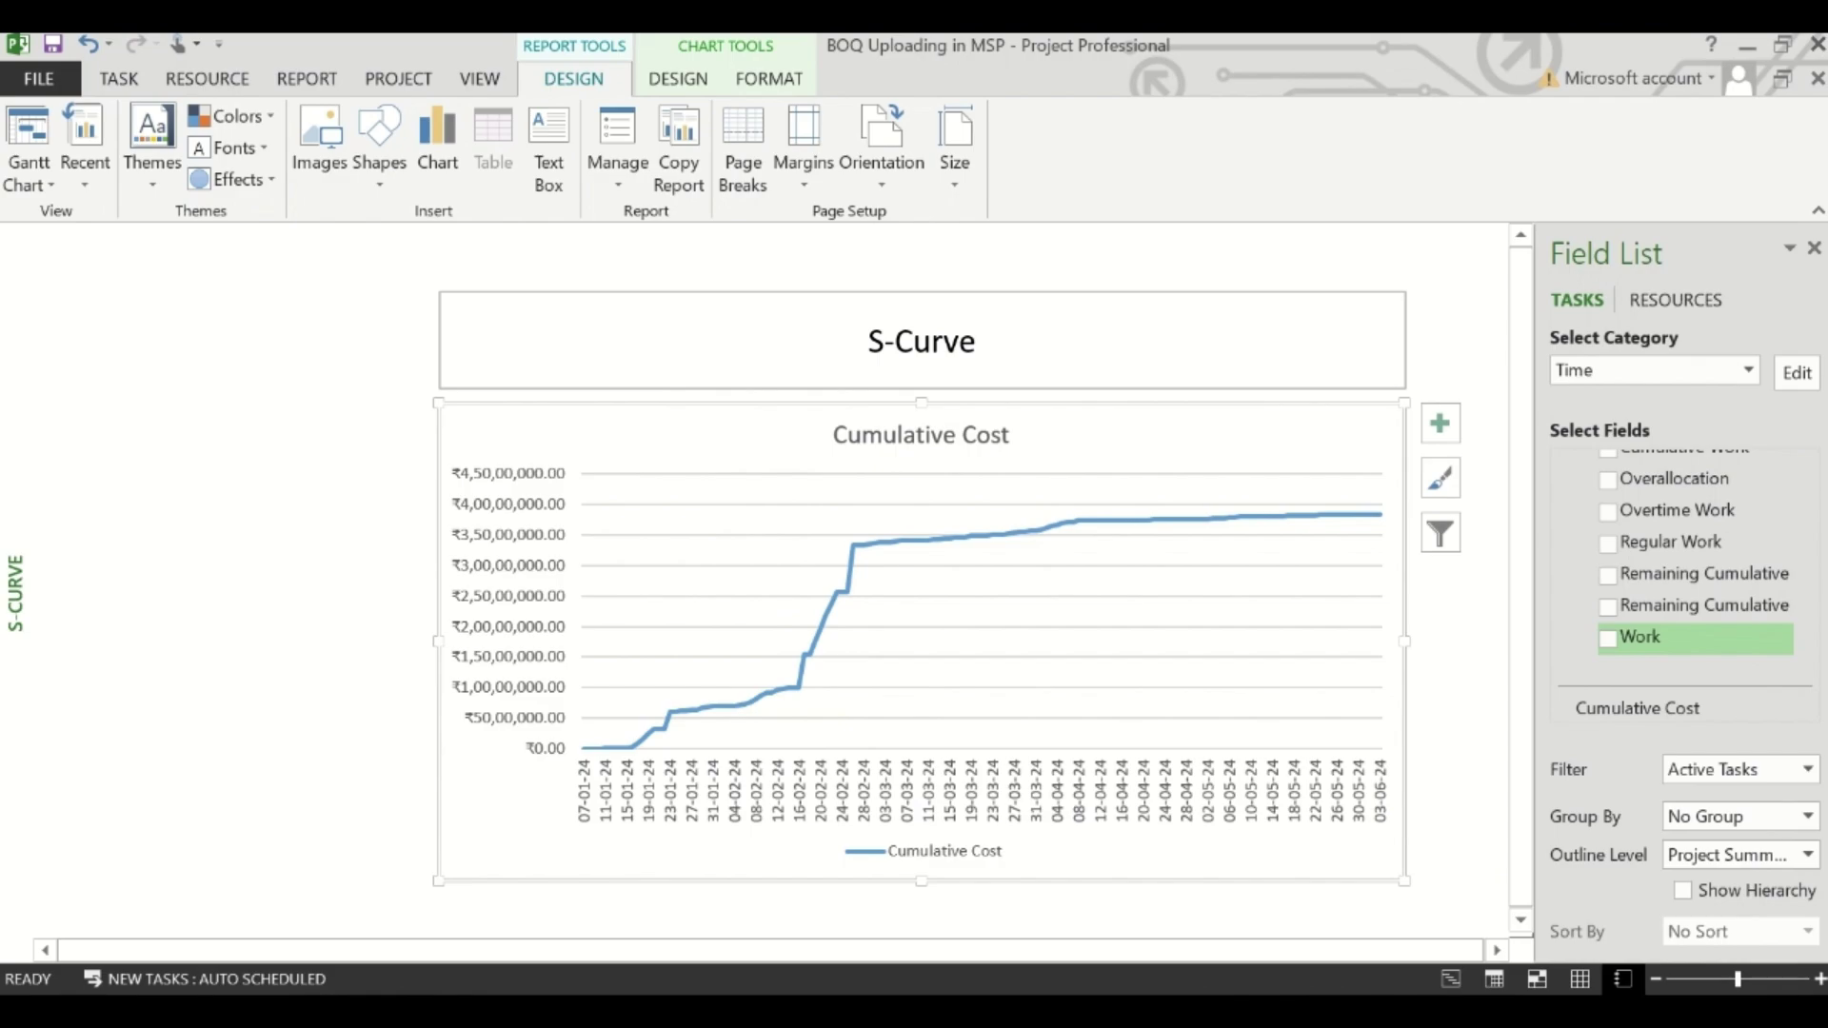
key(alt+Tab)
- Paste the chart onto a new Sheet4 and enlarge it to span columns A–L, rows 1–21
click(899, 948)
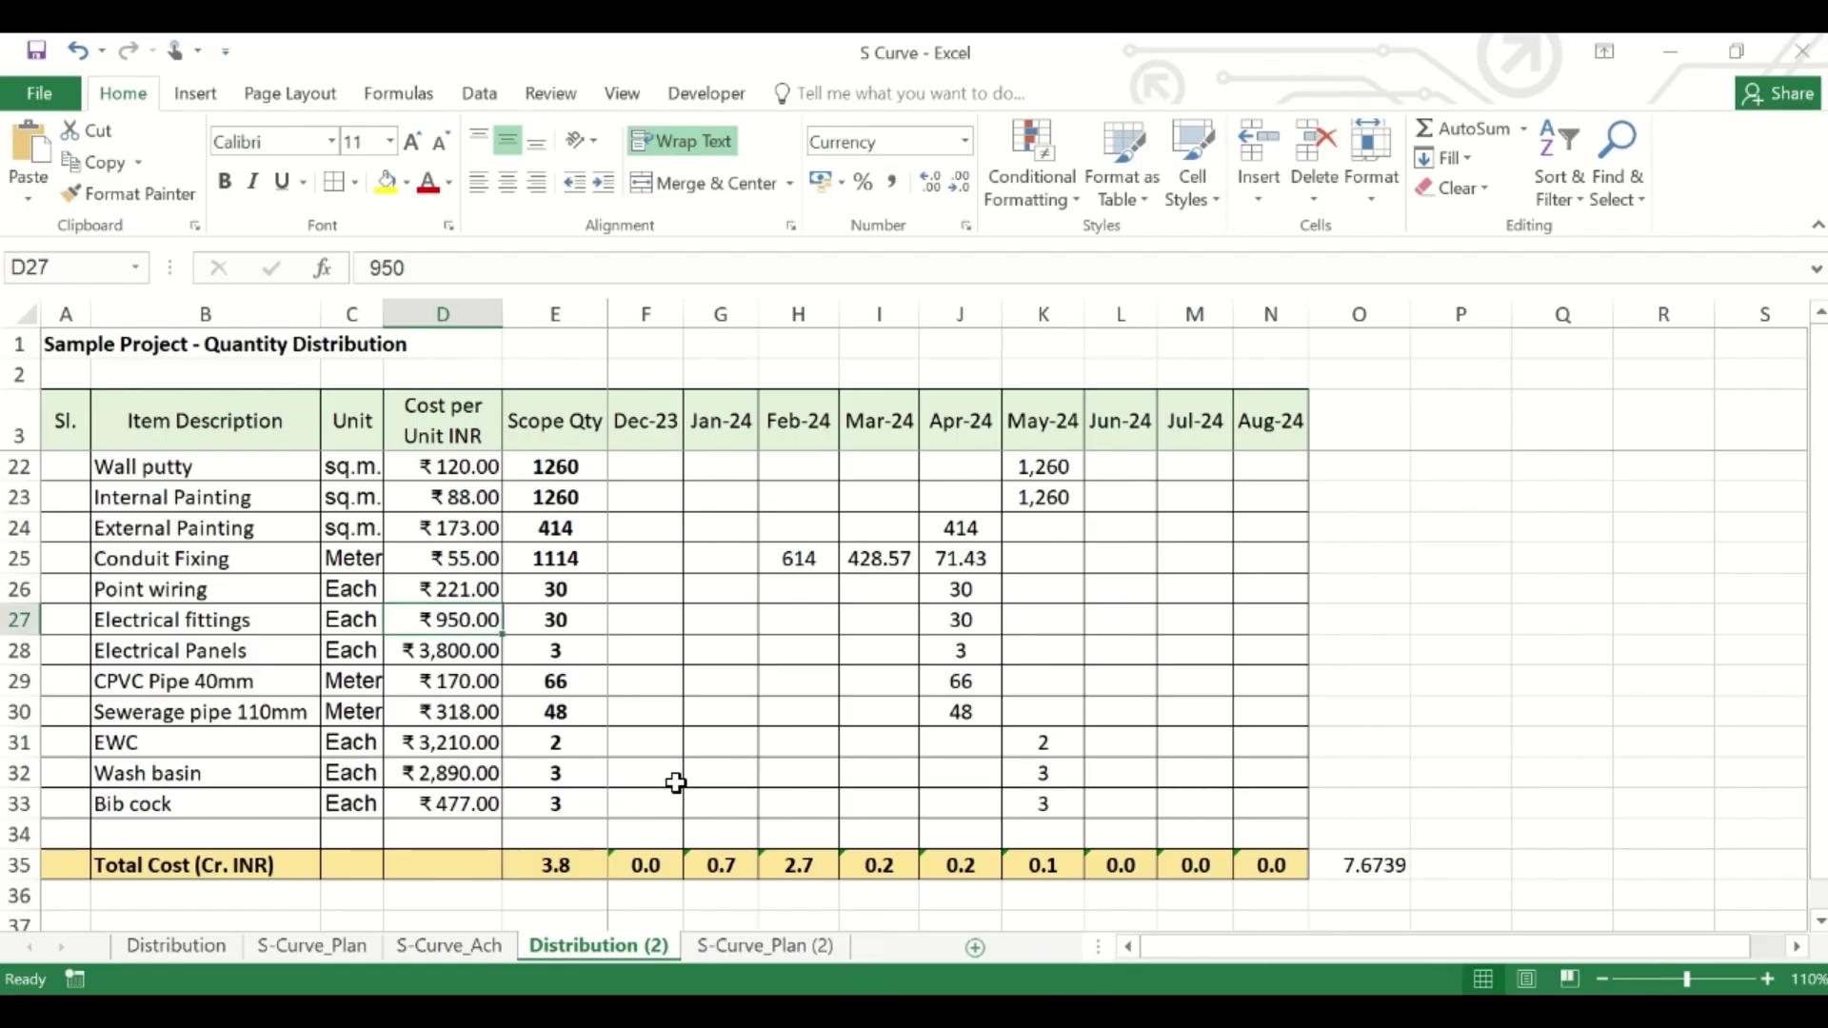
key(ctrl+v)
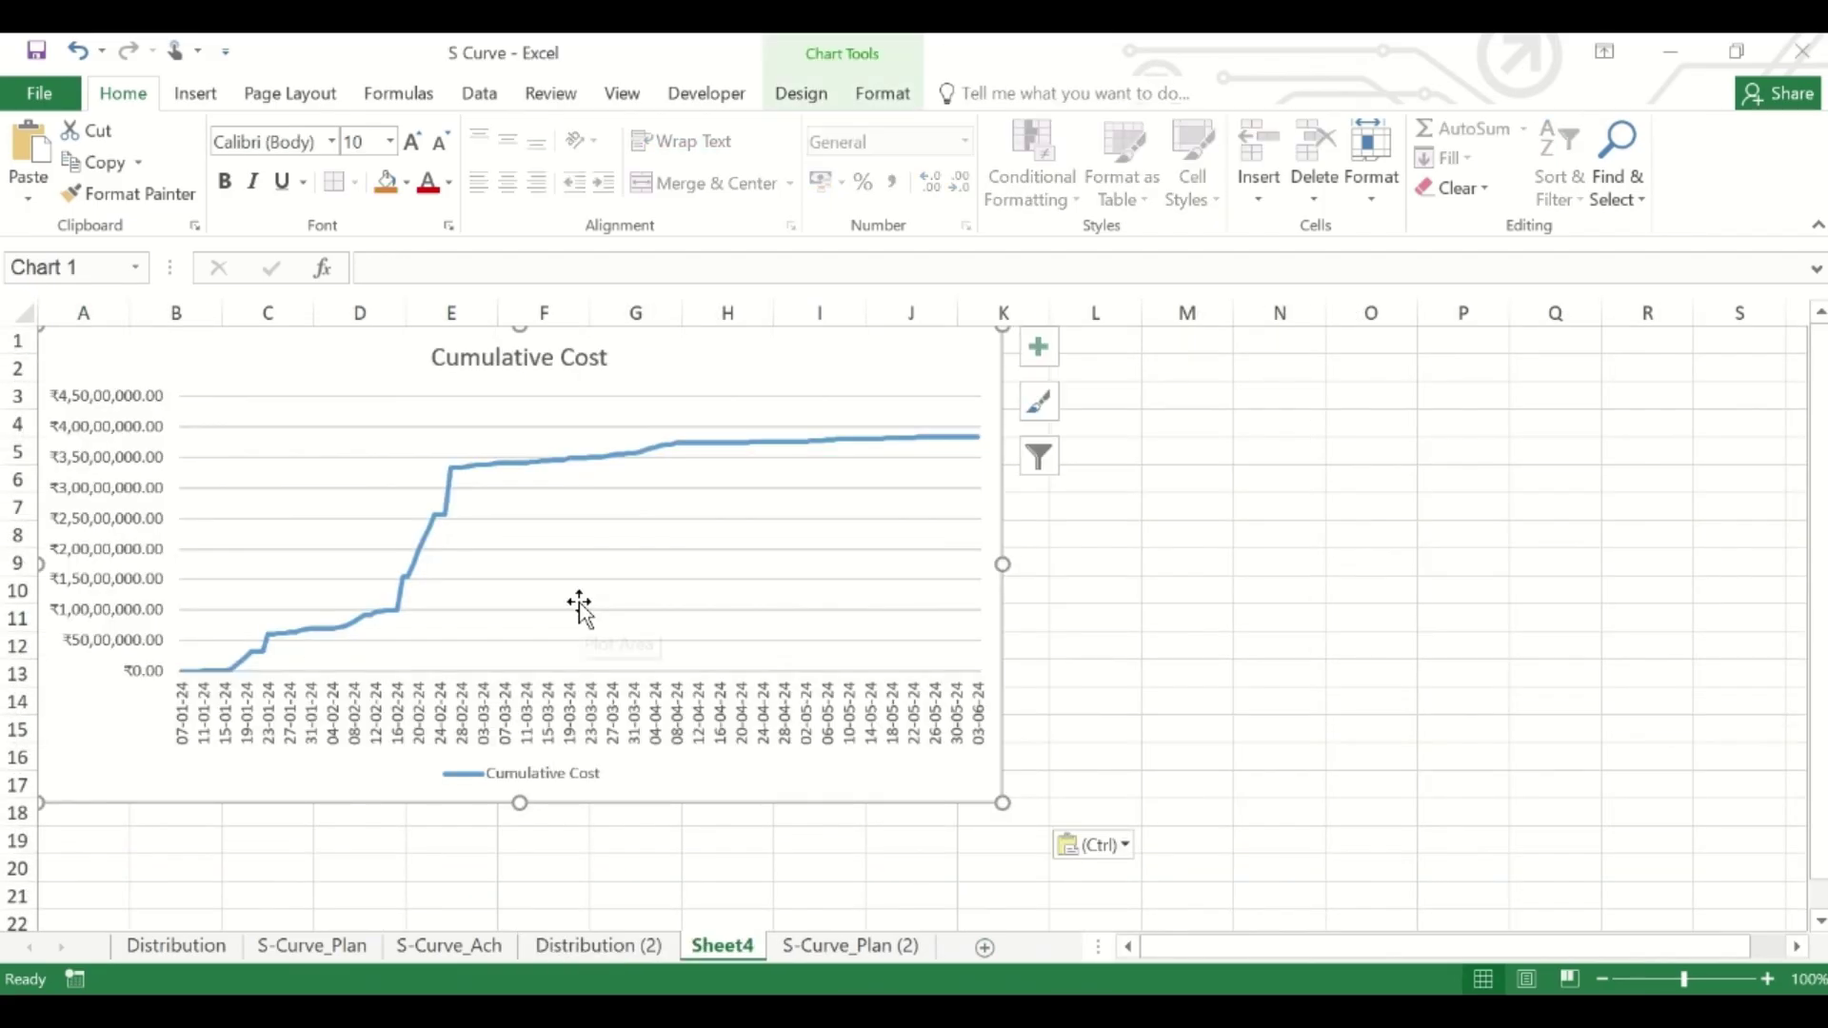
drag(918, 786, 1131, 898)
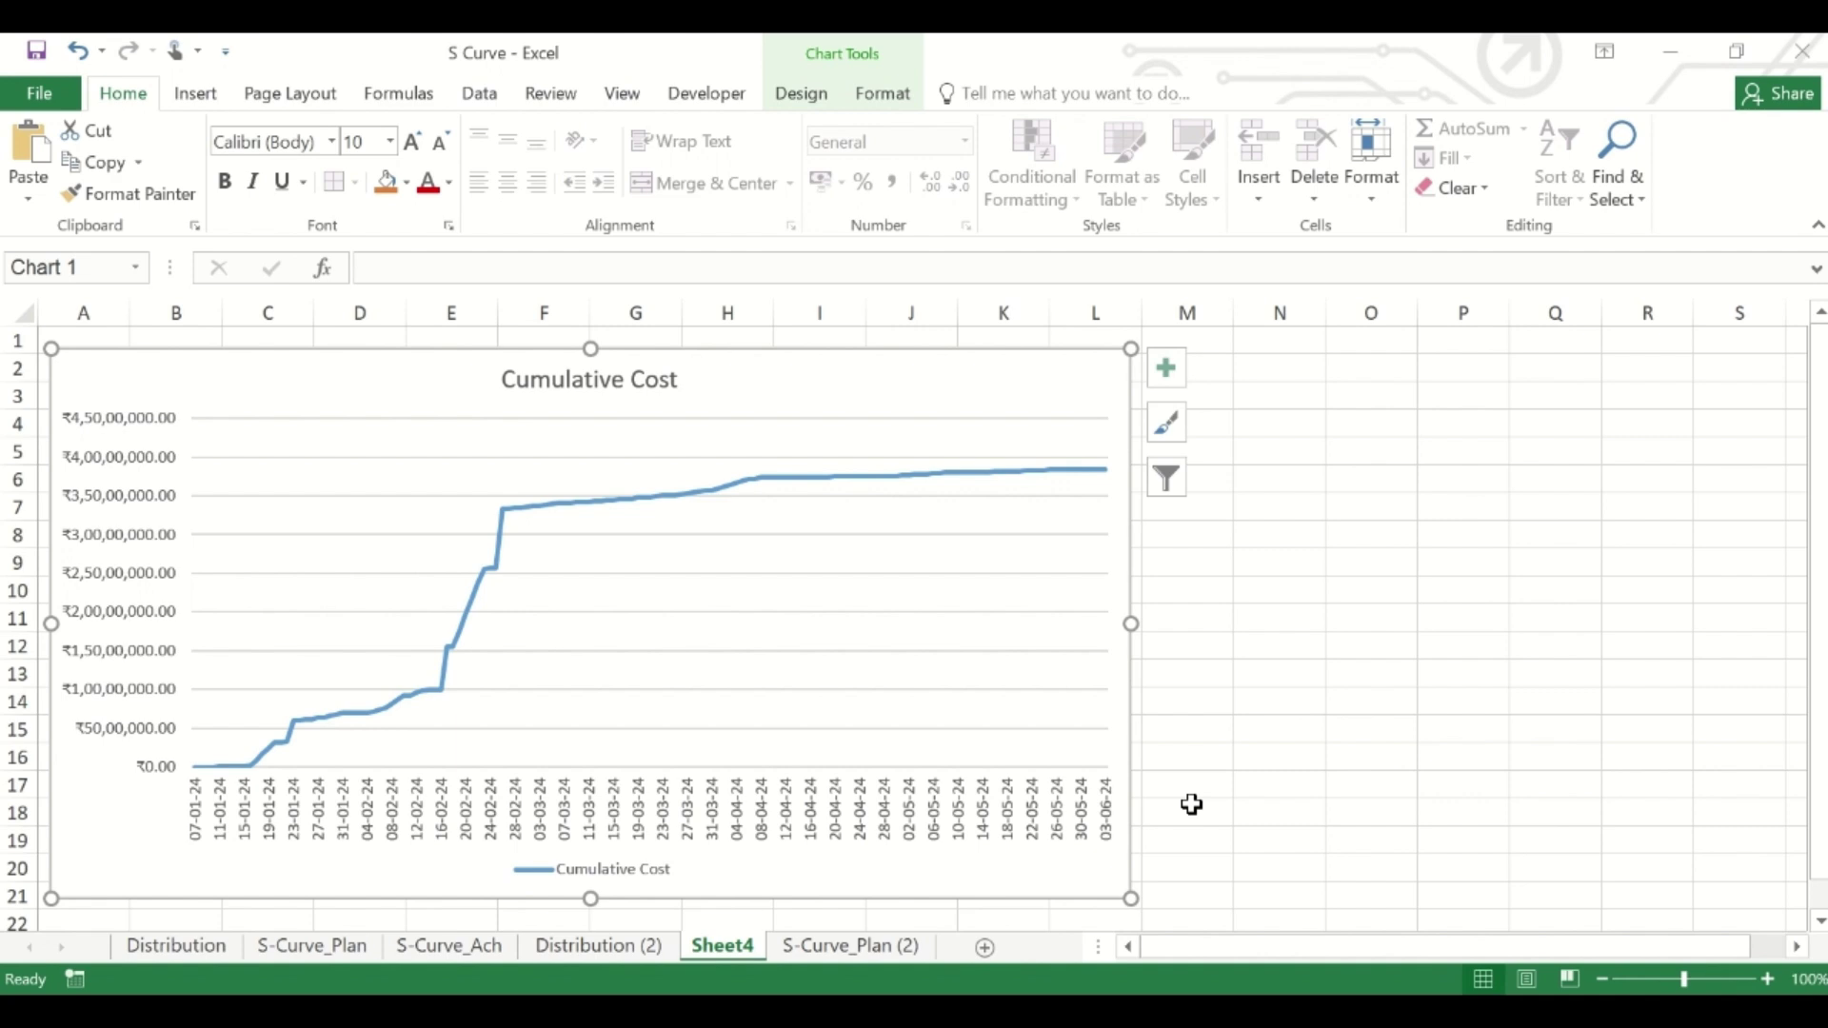
click(1216, 672)
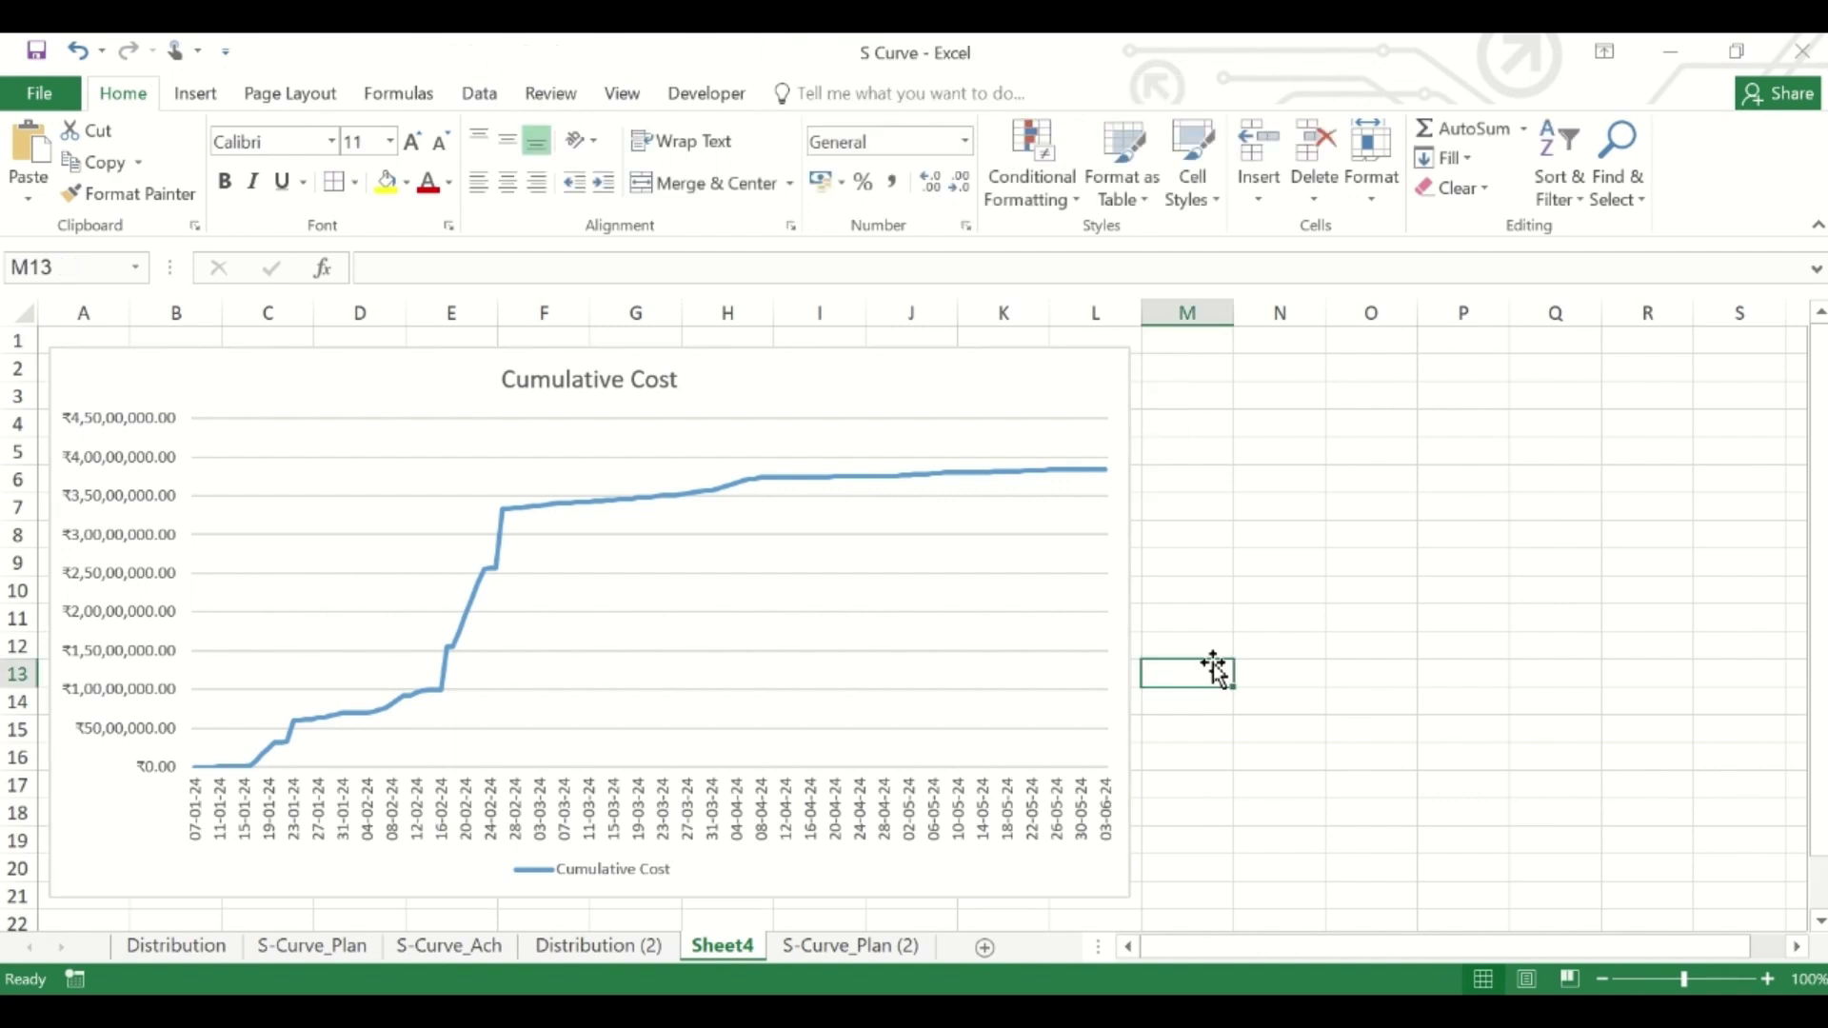